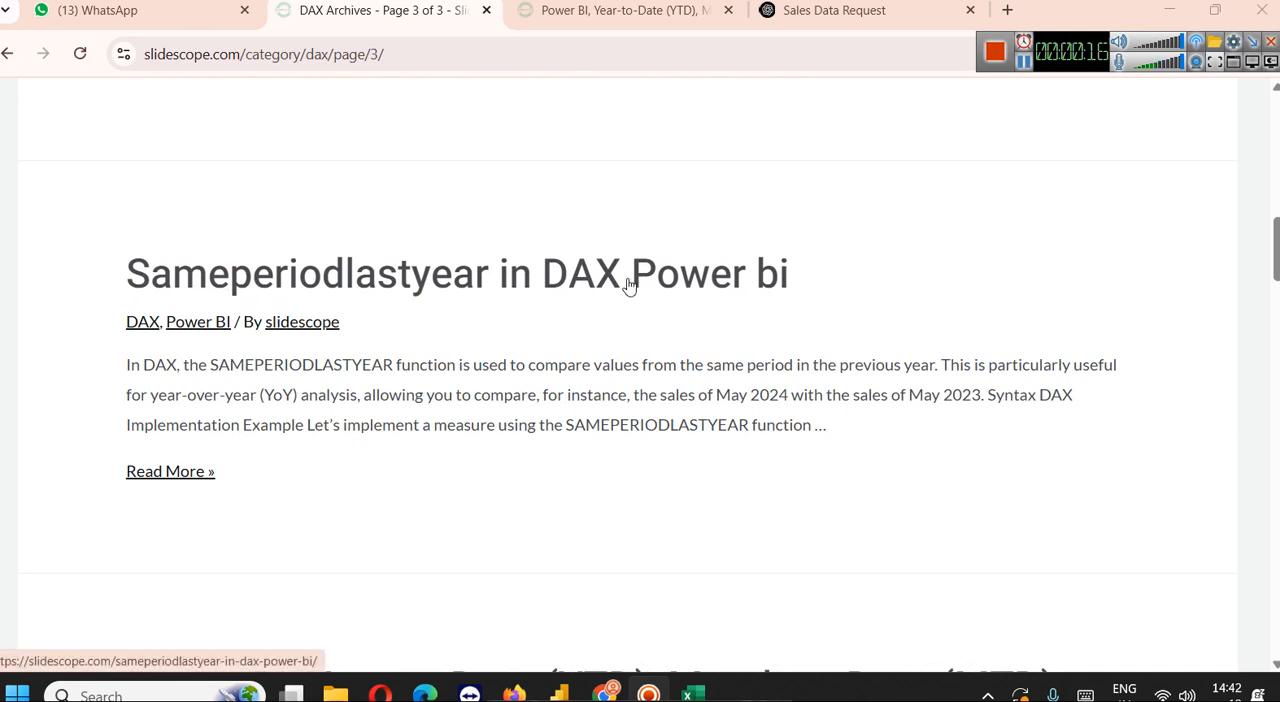
# Open the "Sameperiodlastyear in DAX Power bi" article in a new tab and read its syntax and implementation steps
pyautogui.middleClick(628, 286)
pyautogui.click(570, 11)
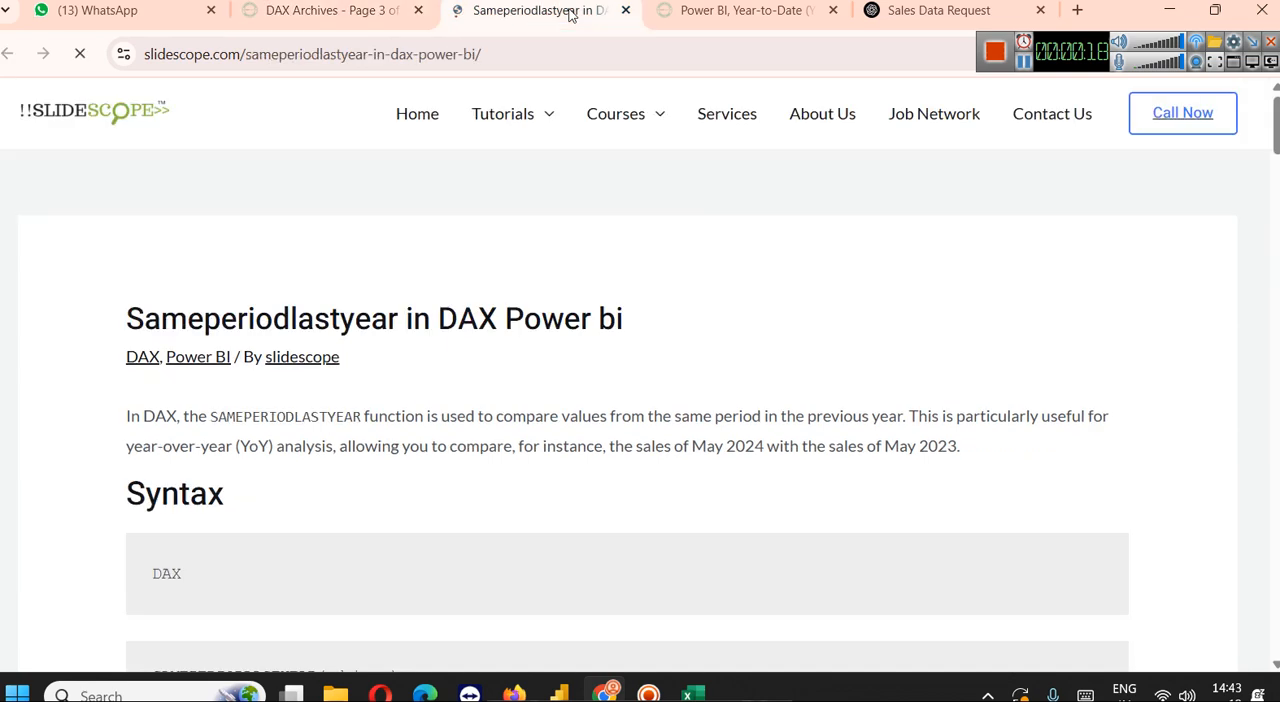
pyautogui.scroll(-2, 700, 310)
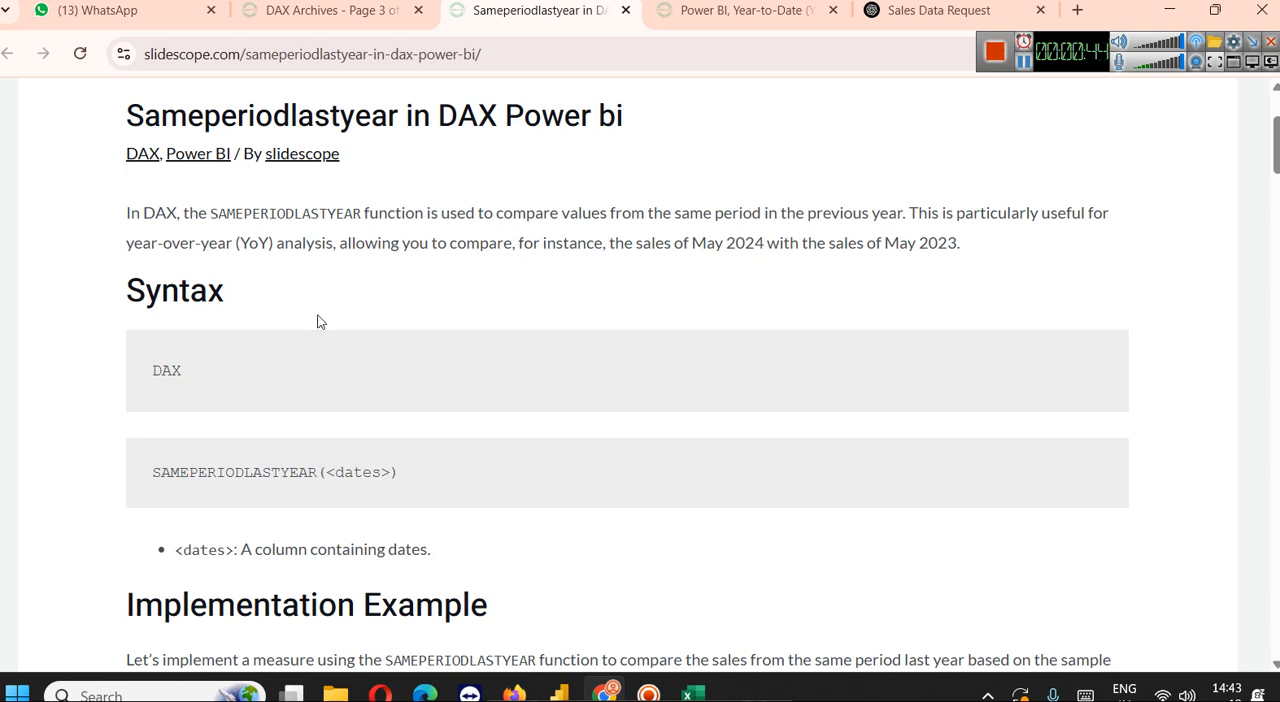
pyautogui.scroll(-1, 290, 440)
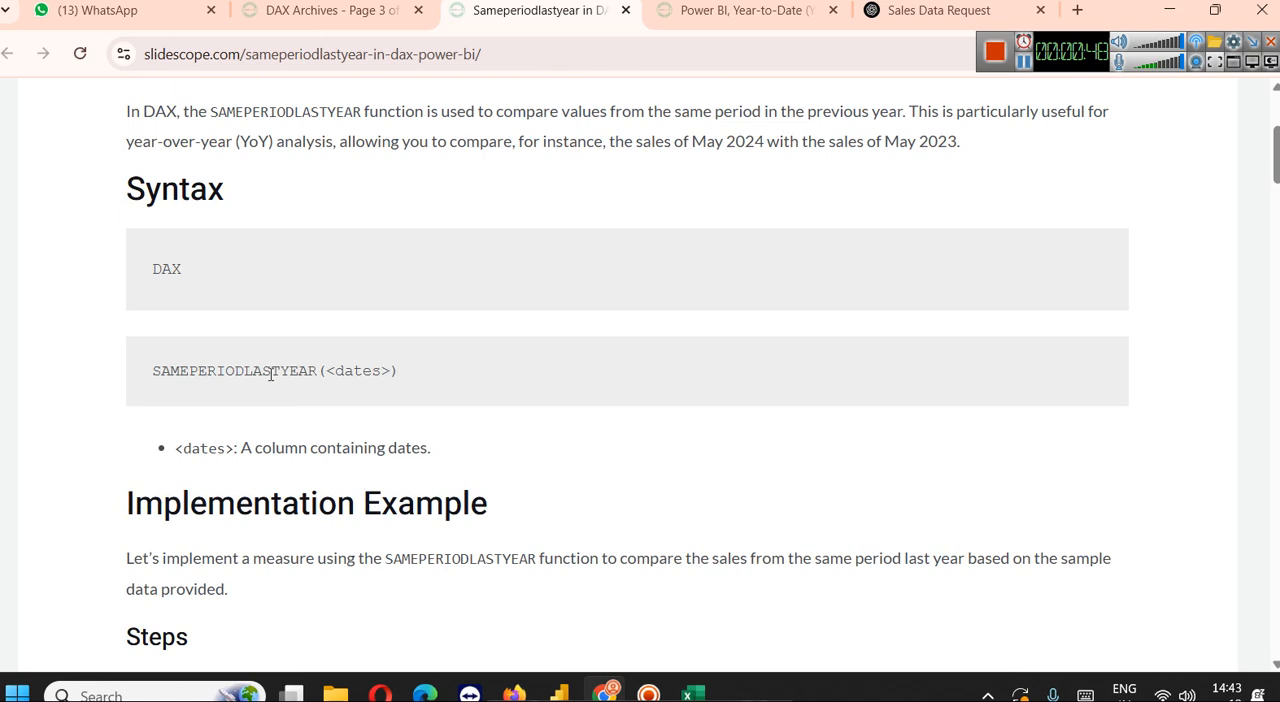
pyautogui.moveTo(330, 372); pyautogui.dragTo(392, 374)
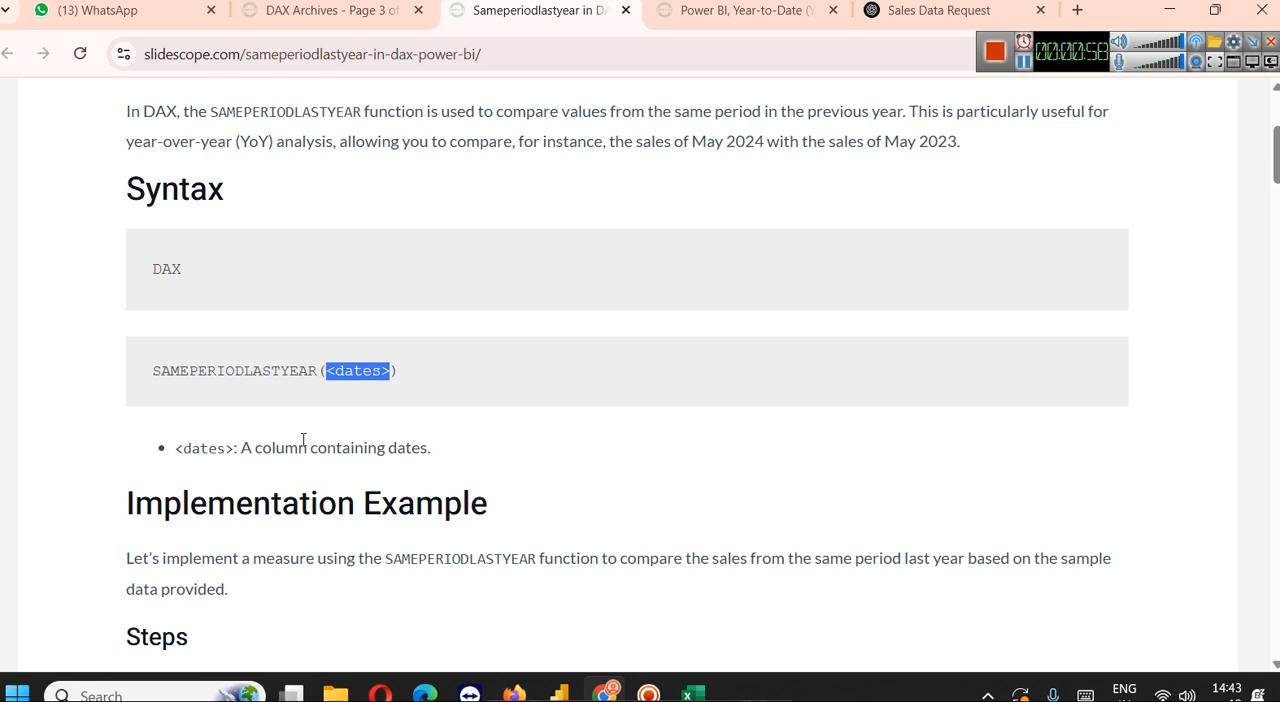
pyautogui.scroll(-1, 378, 408)
pyautogui.scroll(-1, 376, 403)
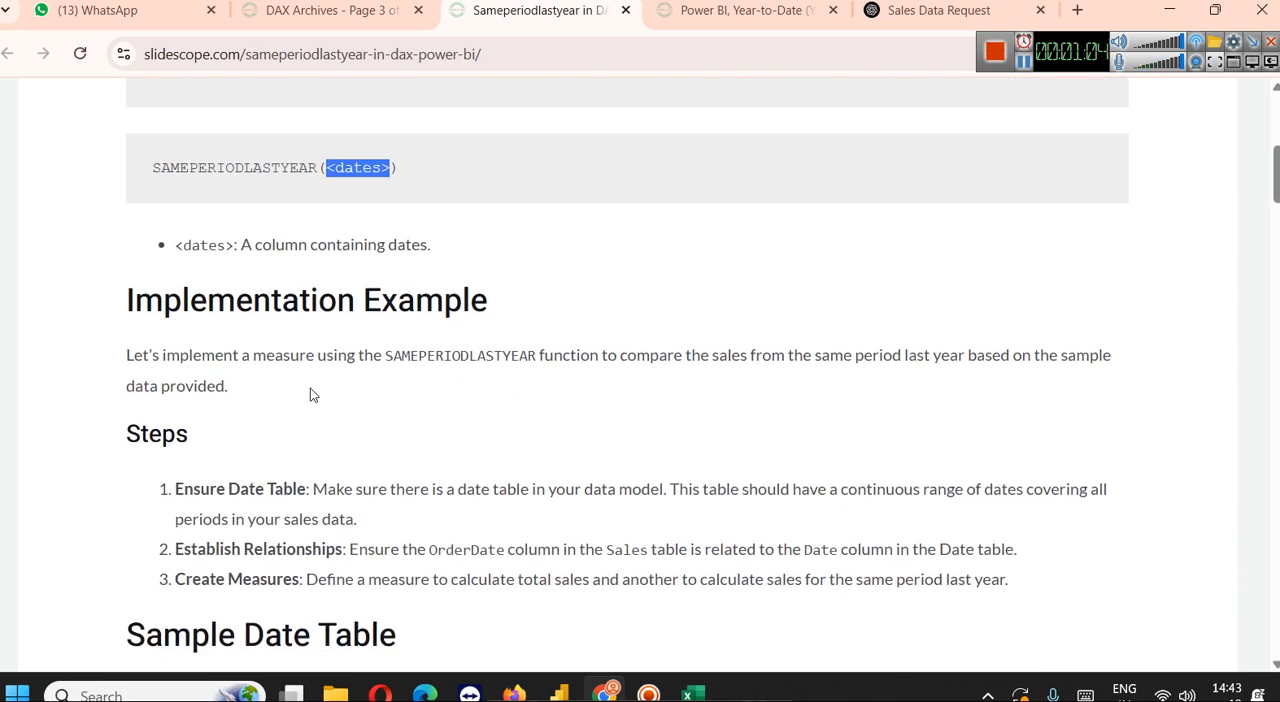
pyautogui.scroll(-1, 362, 356)
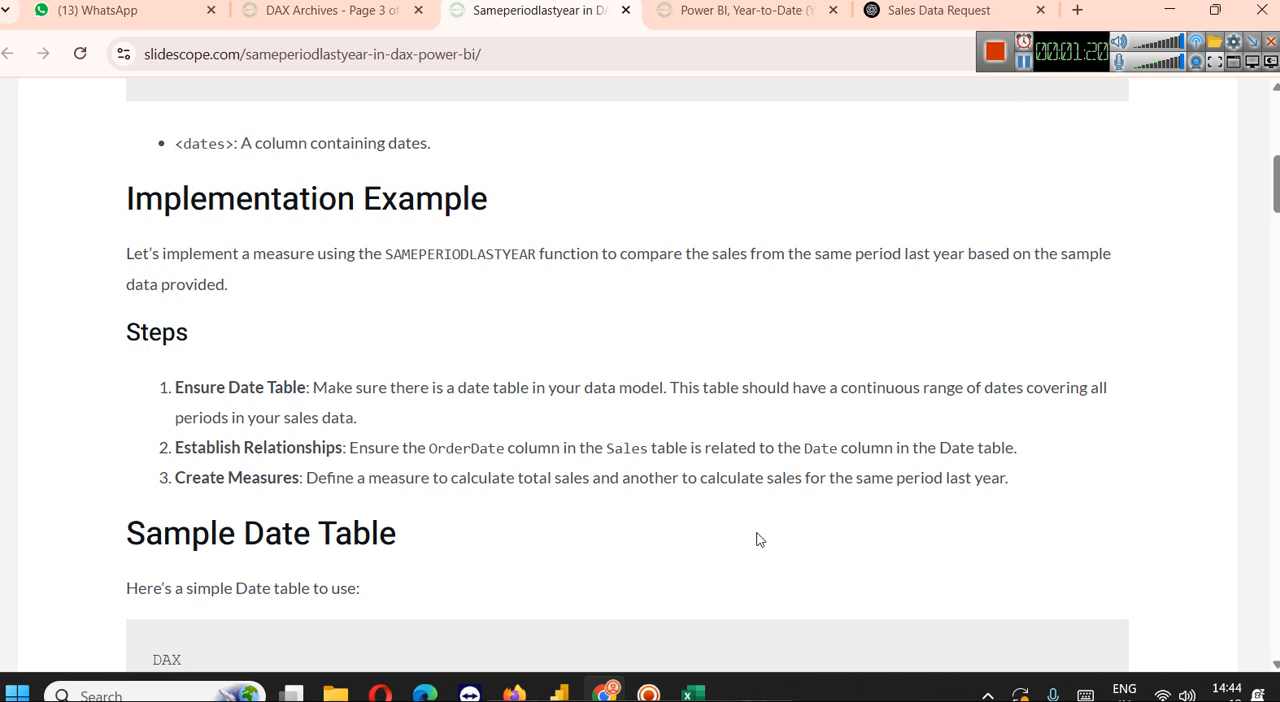
# Switch to the SalesData_2Years.xlsx workbook in Excel, widen the SalesAmount column and review the sales records
pyautogui.moveTo(699, 683)
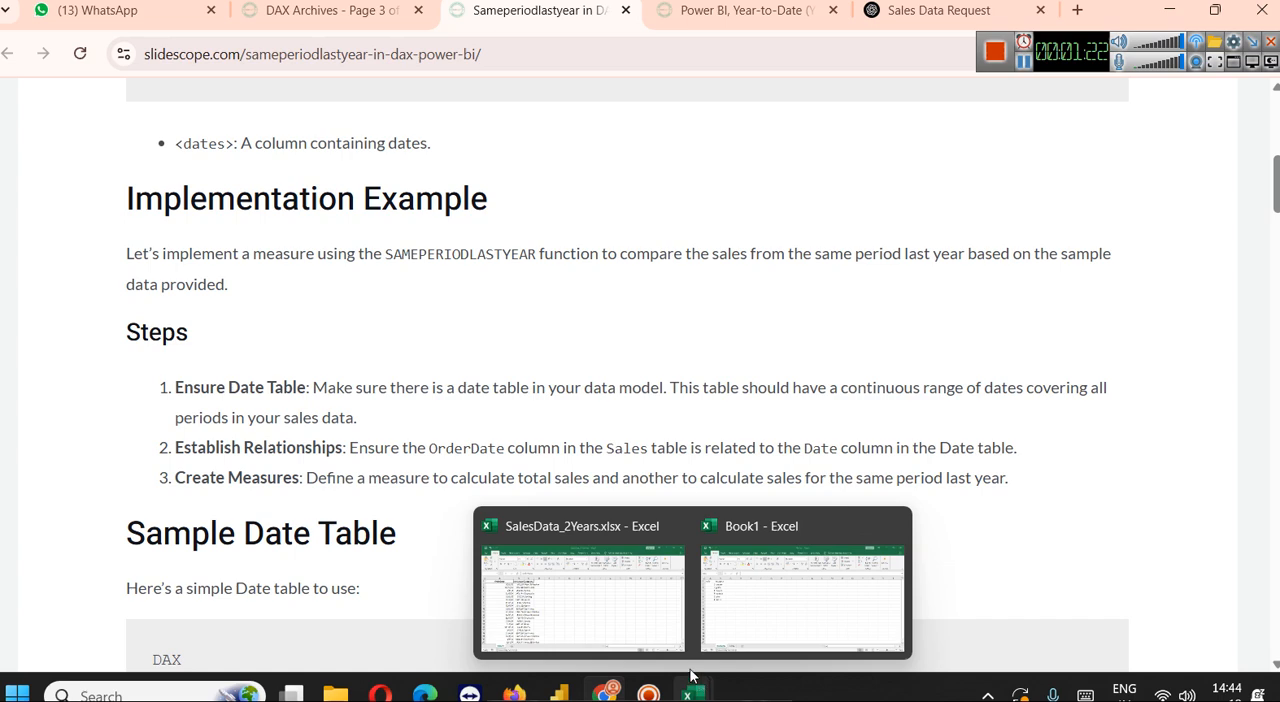
pyautogui.click(629, 608)
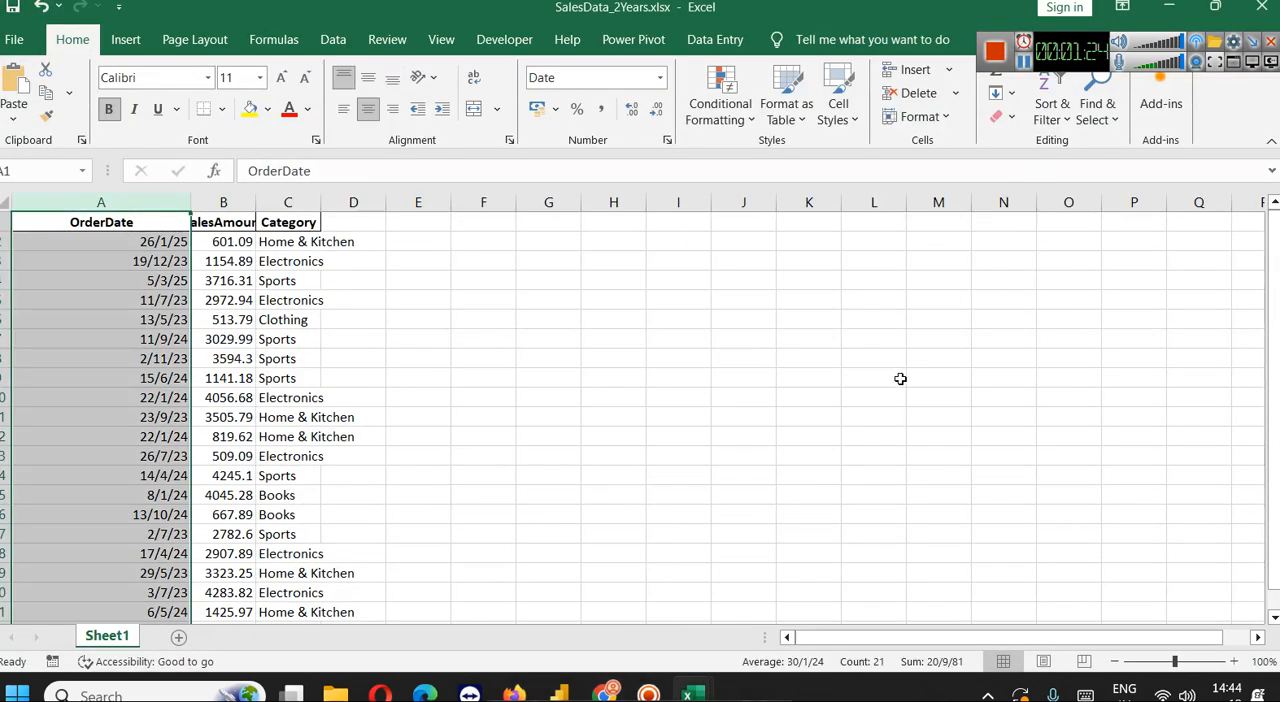
pyautogui.moveTo(190, 203); pyautogui.dragTo(345, 203)
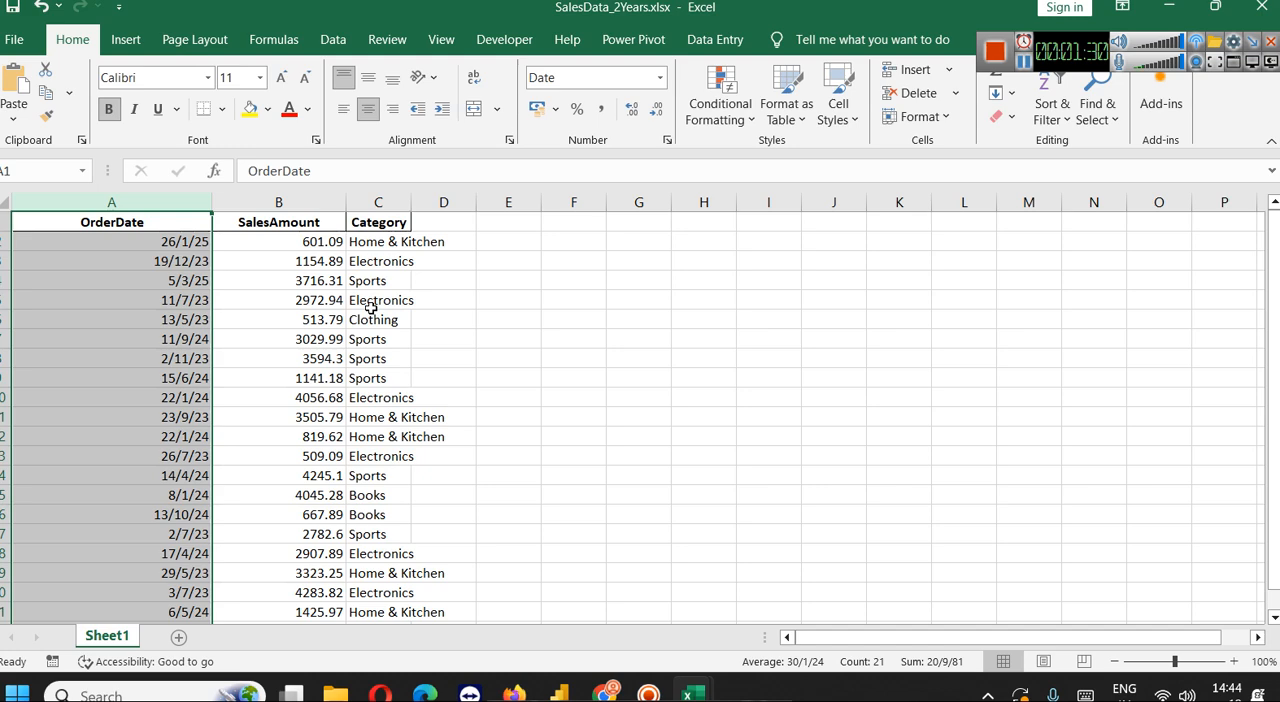
pyautogui.scroll(-3, 371, 308)
pyautogui.scroll(2, 366, 323)
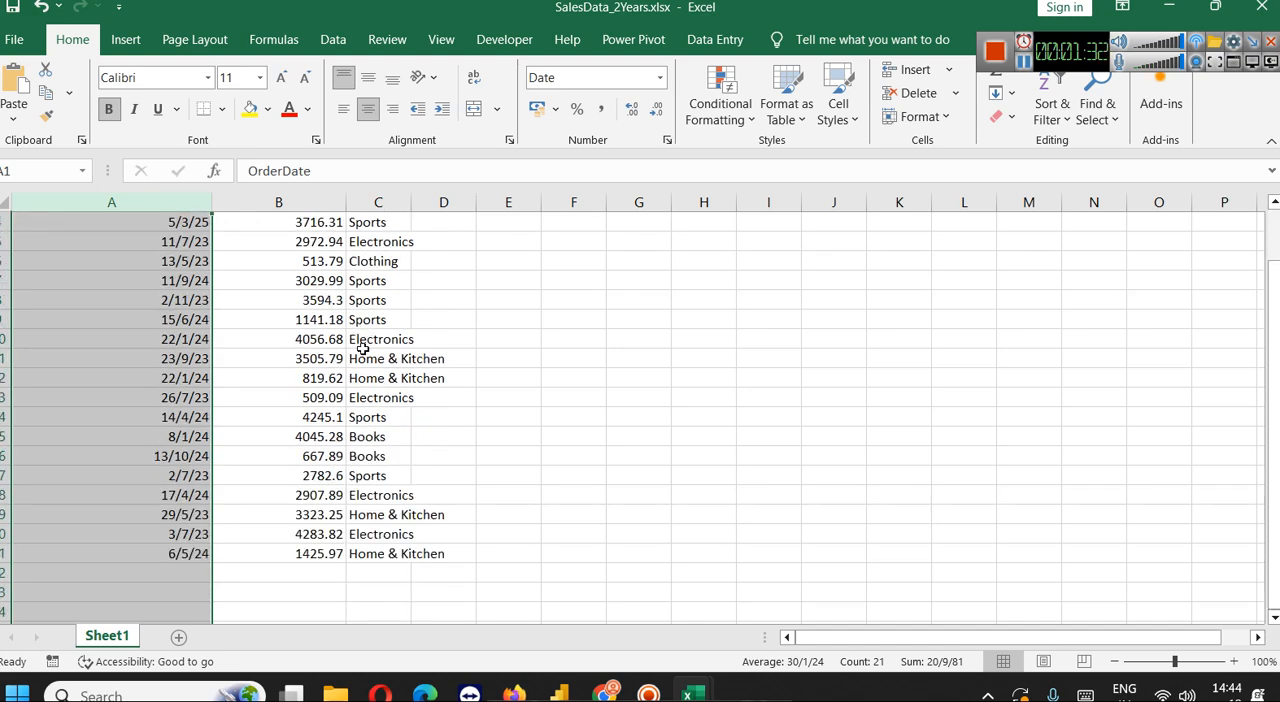
pyautogui.scroll(2, 345, 508)
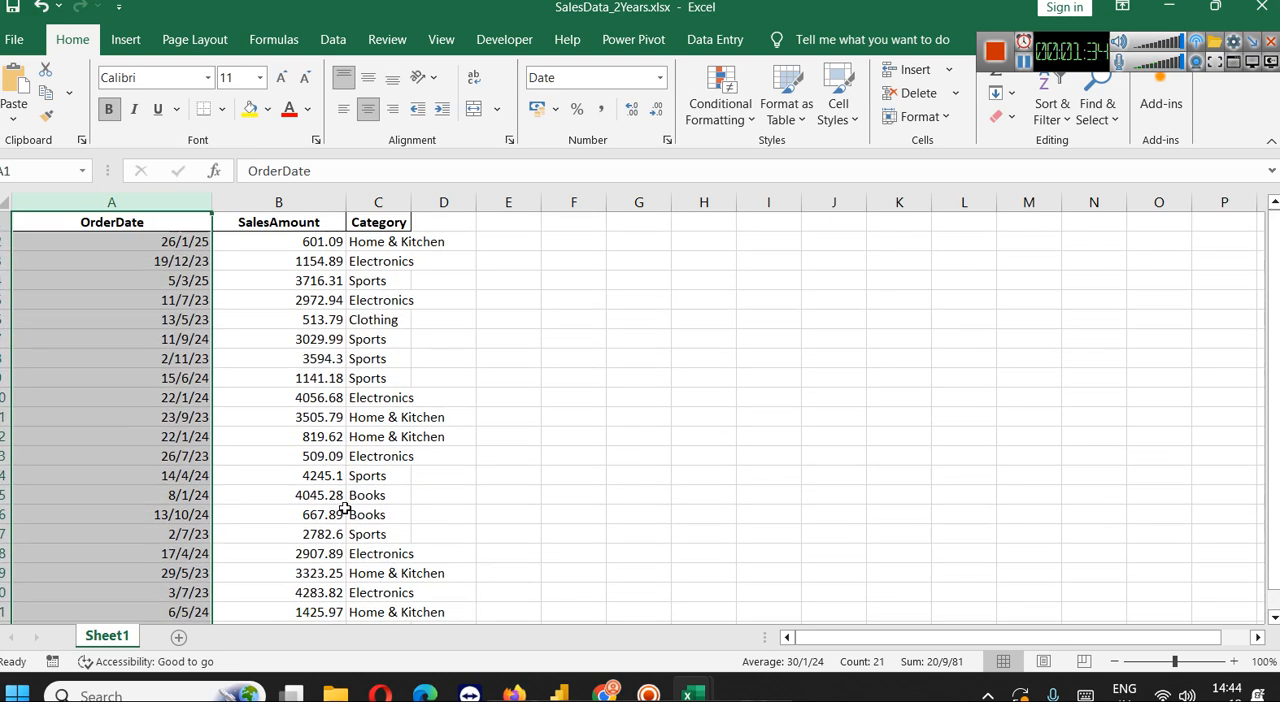
pyautogui.click(237, 334)
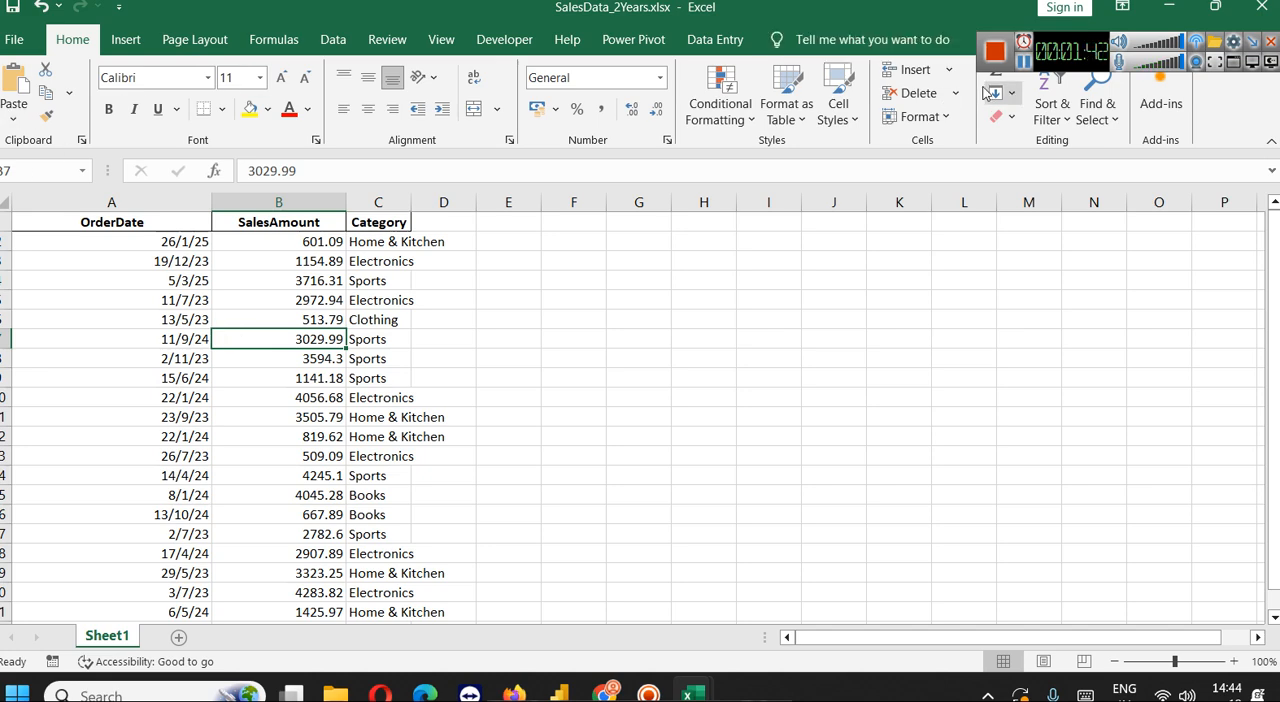
# Switch to the QTDMTD report in Power BI Desktop, expand the sales table and rename Page 1 as "YTD - QTD MTD"
pyautogui.hotkey('alt', 'Tab')
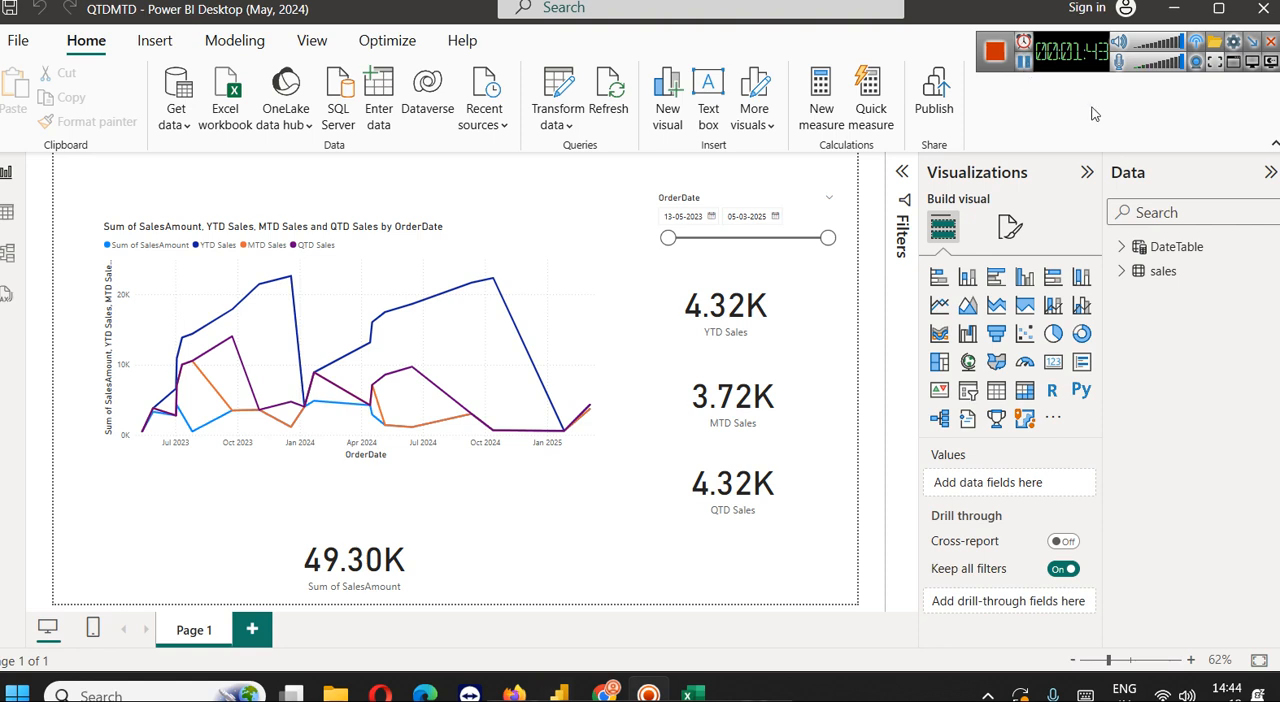
pyautogui.click(1123, 272)
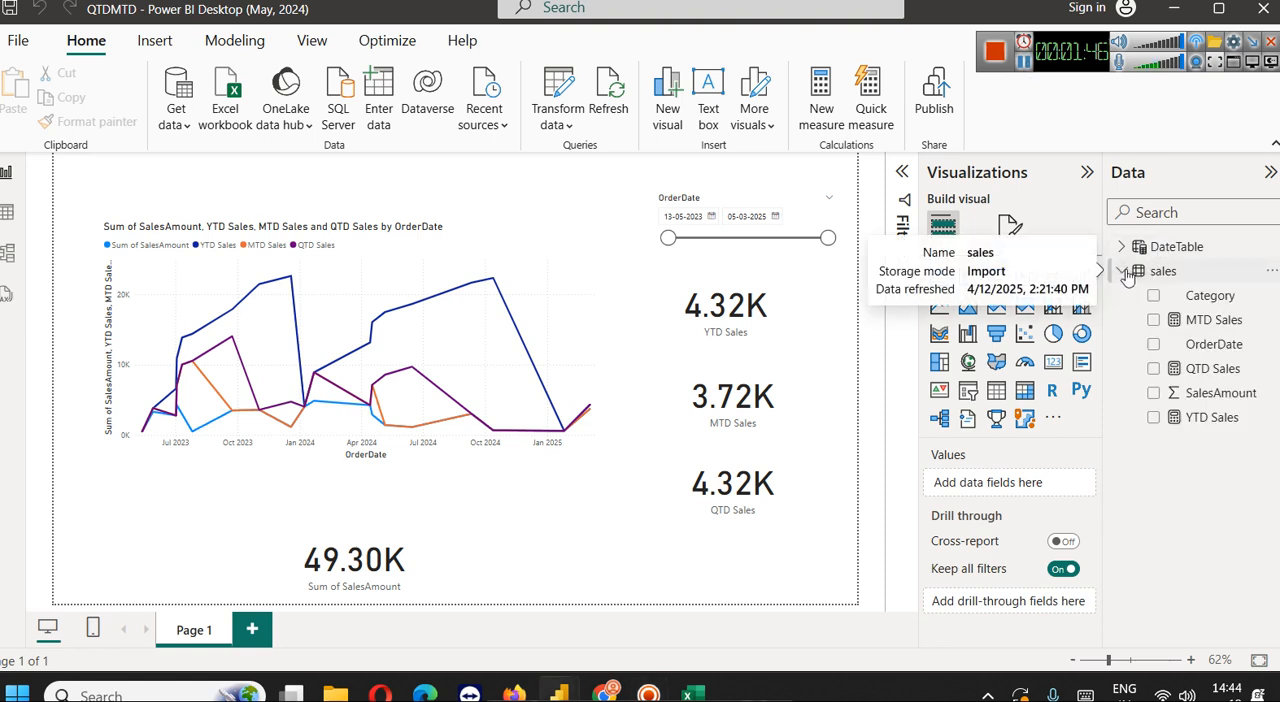
pyautogui.rightClick(204, 630)
pyautogui.click(222, 613)
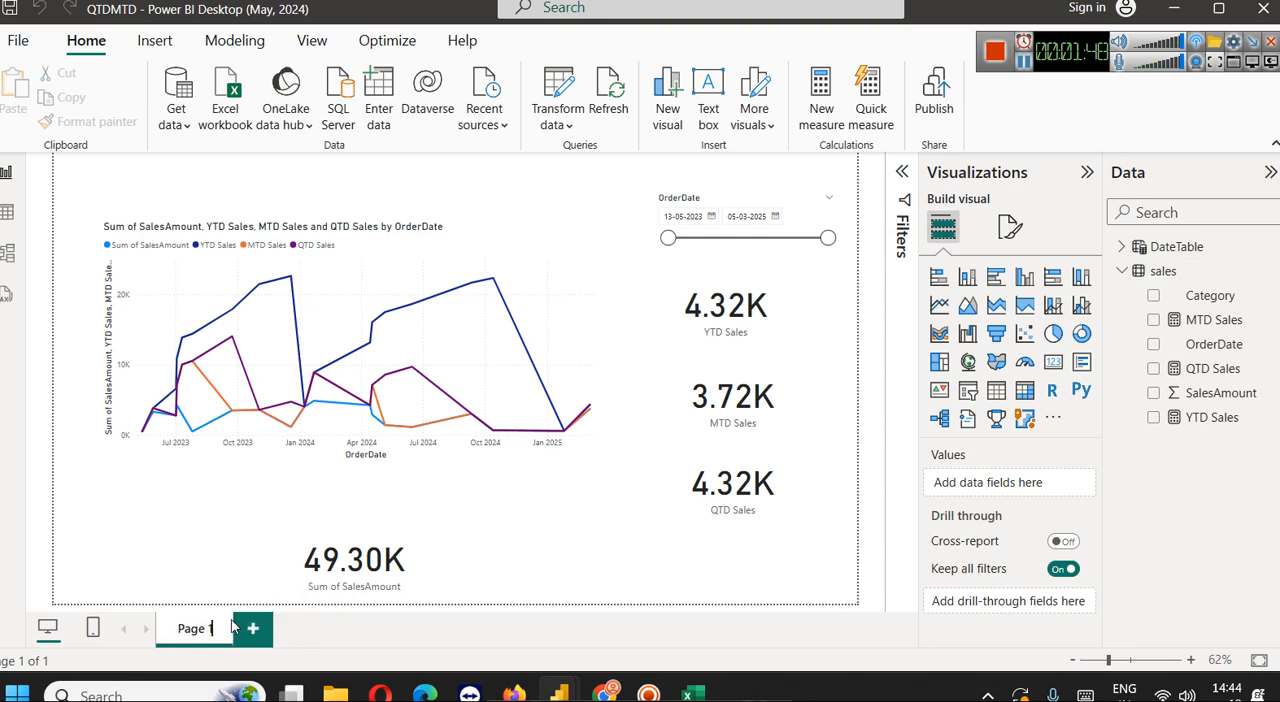
pyautogui.hotkey('ctrl', 'a')
pyautogui.write('Q')
pyautogui.press('BackSpace')
pyautogui.write('T')
pyautogui.press('BackSpace')
pyautogui.write('YTD - QTD MTD')
pyautogui.press('Return')
# Add a new report page and name it "SPLY"
pyautogui.click(312, 636)
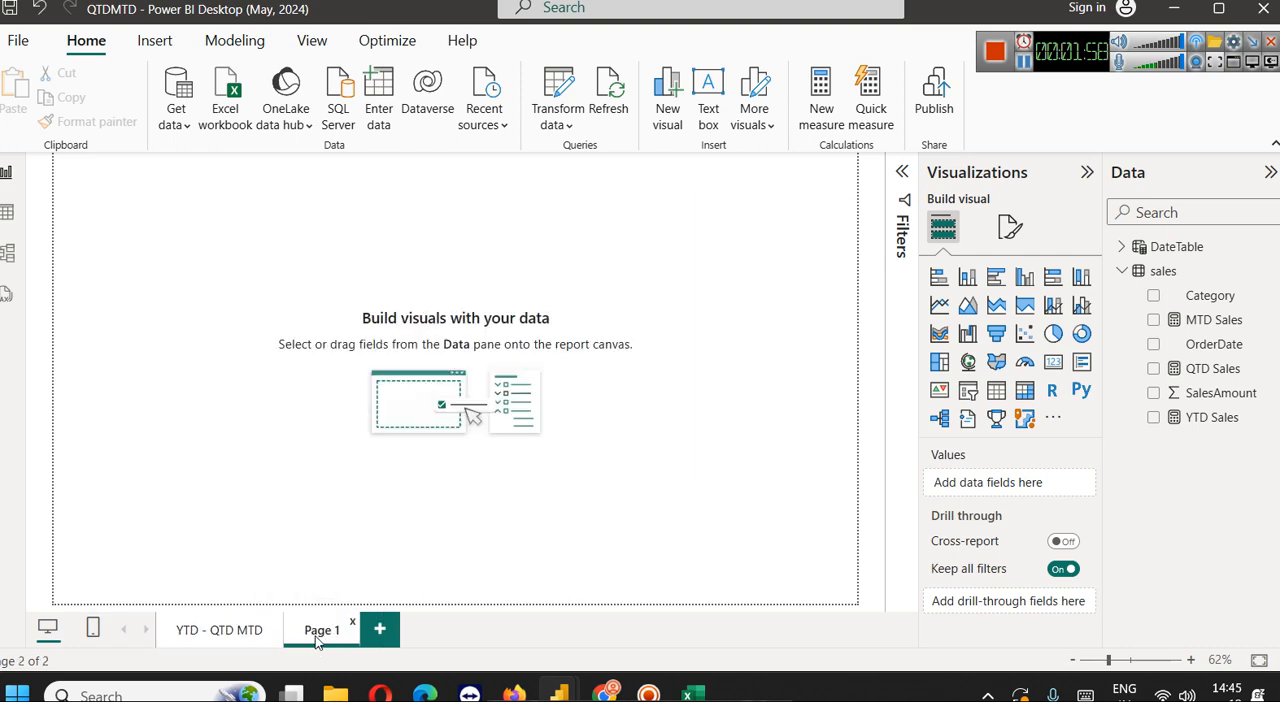
pyautogui.rightClick(316, 640)
pyautogui.click(357, 551)
pyautogui.hotkey('ctrl', 'a')
pyautogui.write('SPLY')
pyautogui.press('Return')
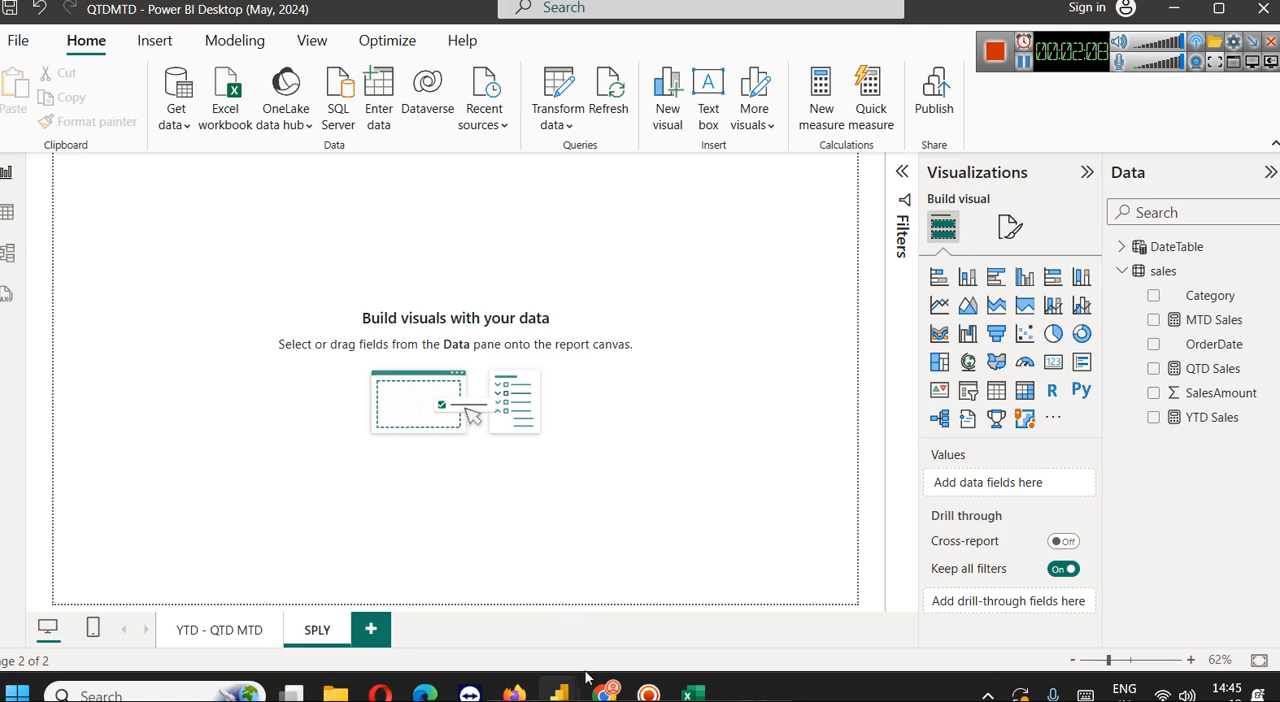
# Check the article's steps in the browser, then return to the QTDMTD report and inspect the DateTable formula and its Date column
pyautogui.click(606, 693)
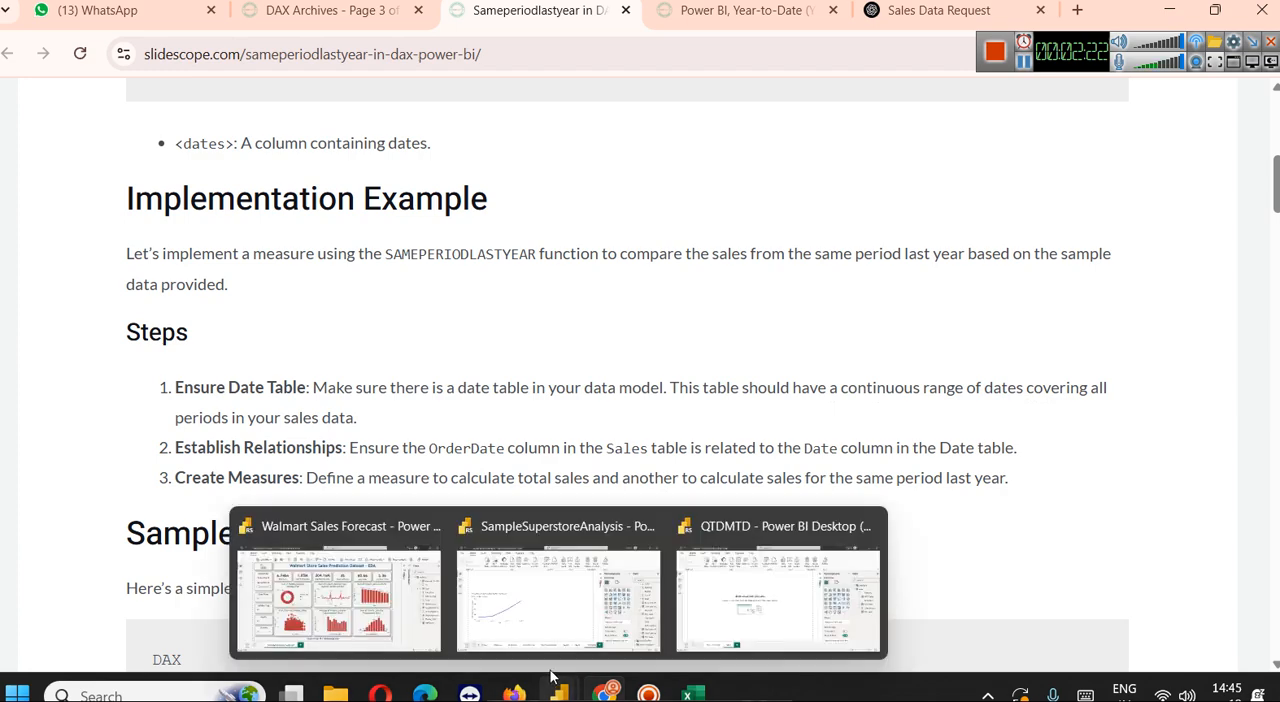
pyautogui.moveTo(560, 690)
pyautogui.click(815, 600)
pyautogui.click(1196, 248)
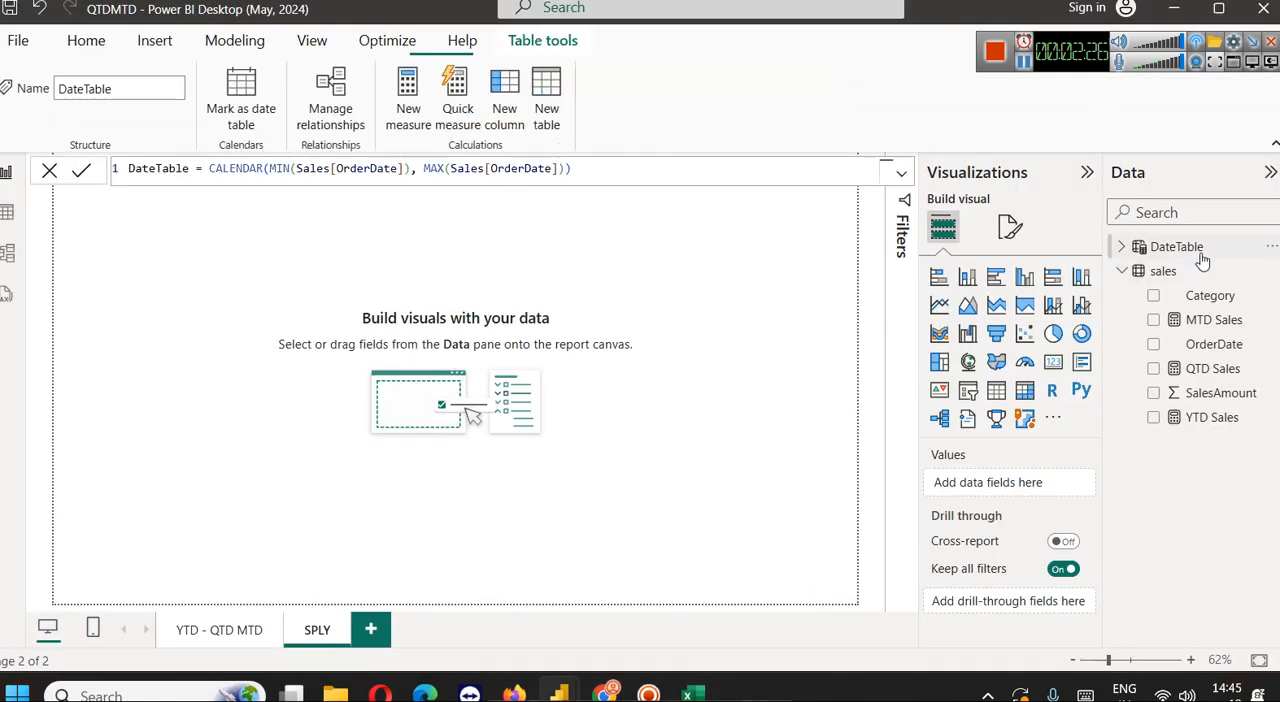
pyautogui.click(1121, 247)
pyautogui.click(1190, 275)
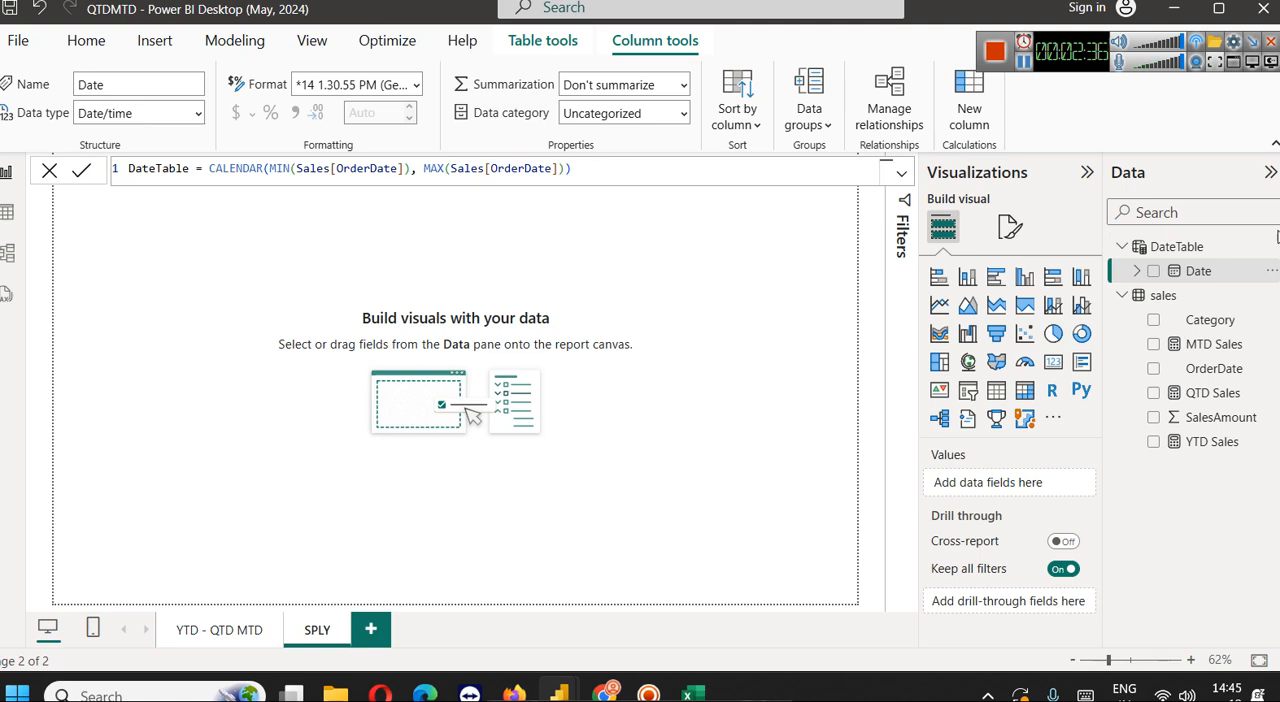
# Return to the article in the browser, highlight the "Ensure Date Table" step and reread the syntax and remaining steps
pyautogui.click(586, 562)
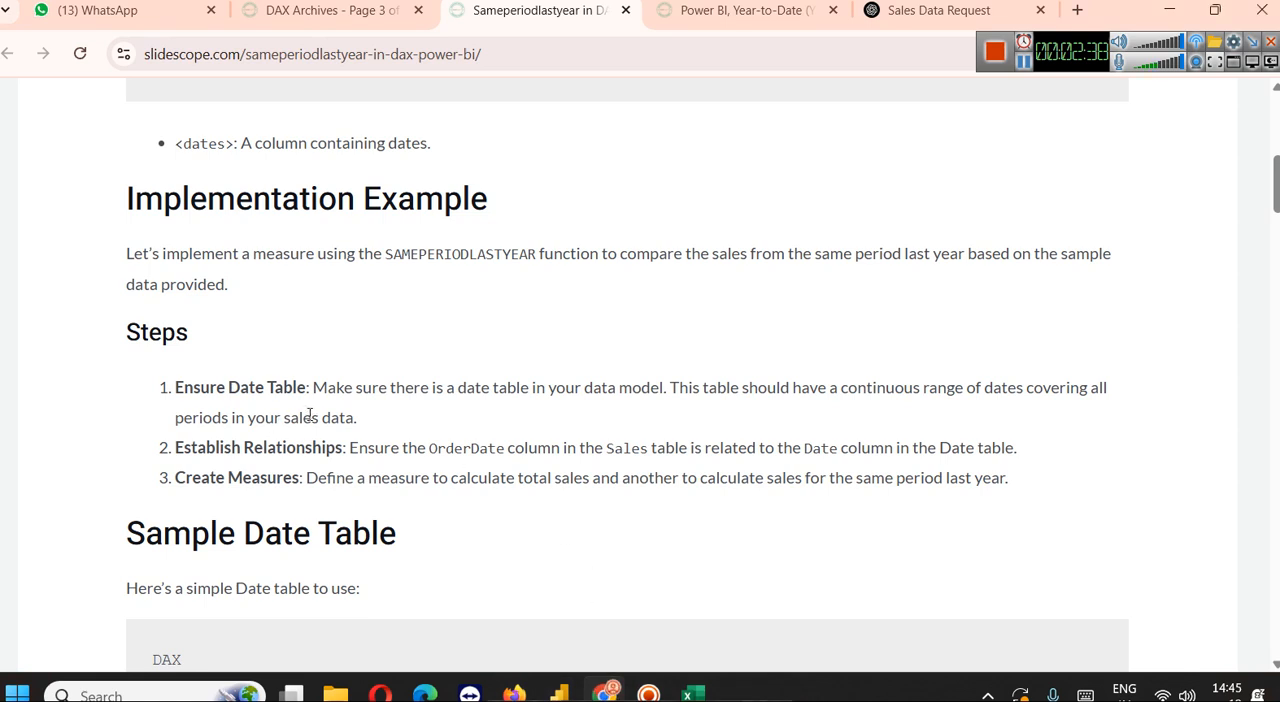
pyautogui.moveTo(176, 387); pyautogui.dragTo(405, 418)
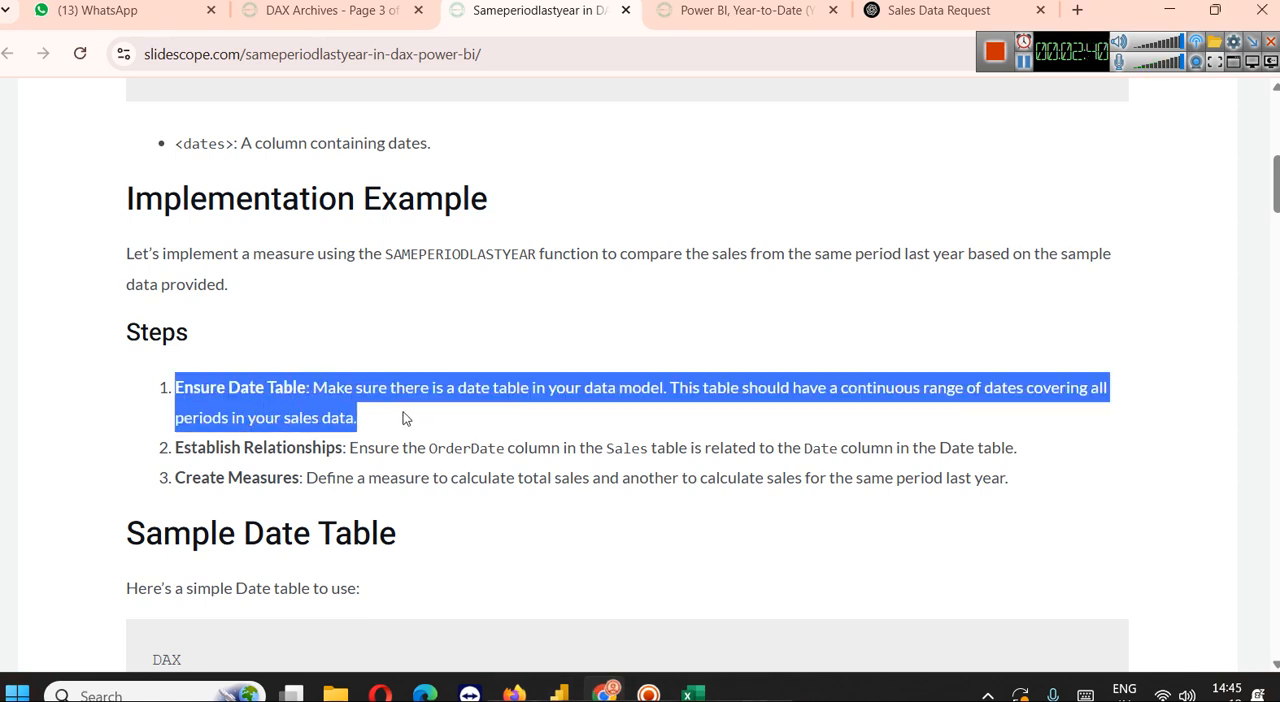
pyautogui.scroll(2, 405, 418)
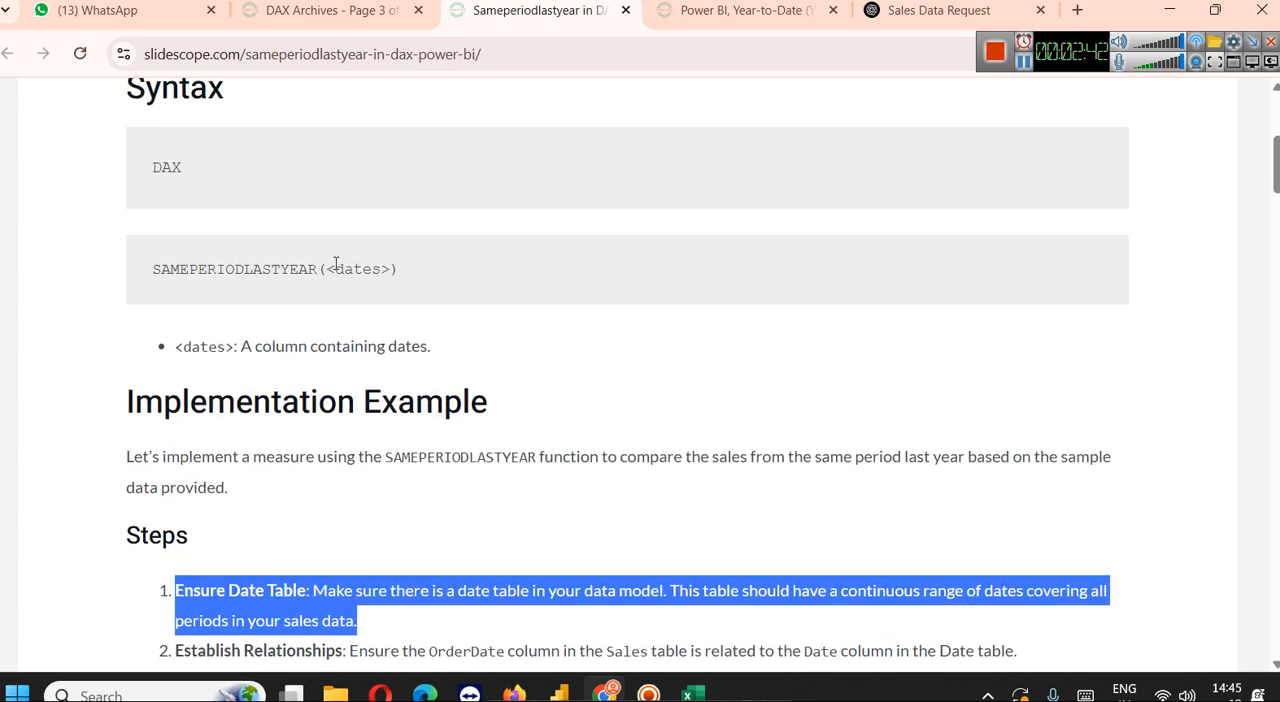
pyautogui.scroll(-1, 335, 263)
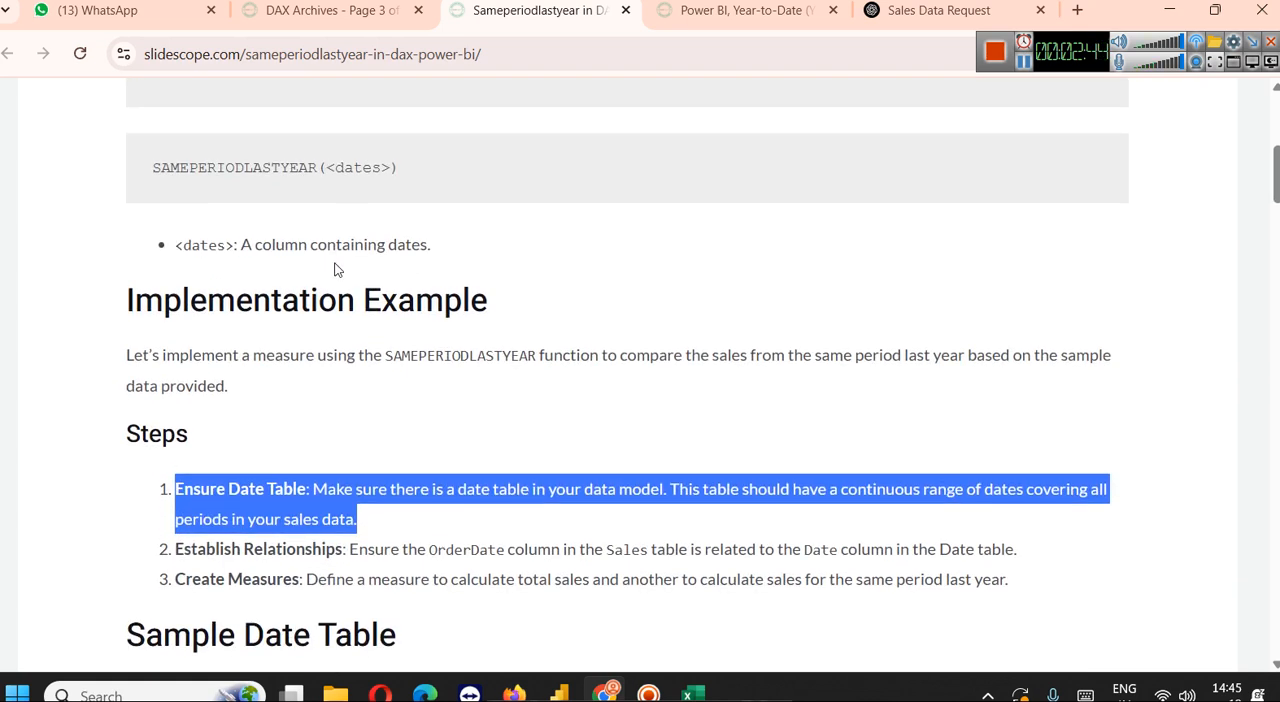
pyautogui.scroll(-2, 336, 268)
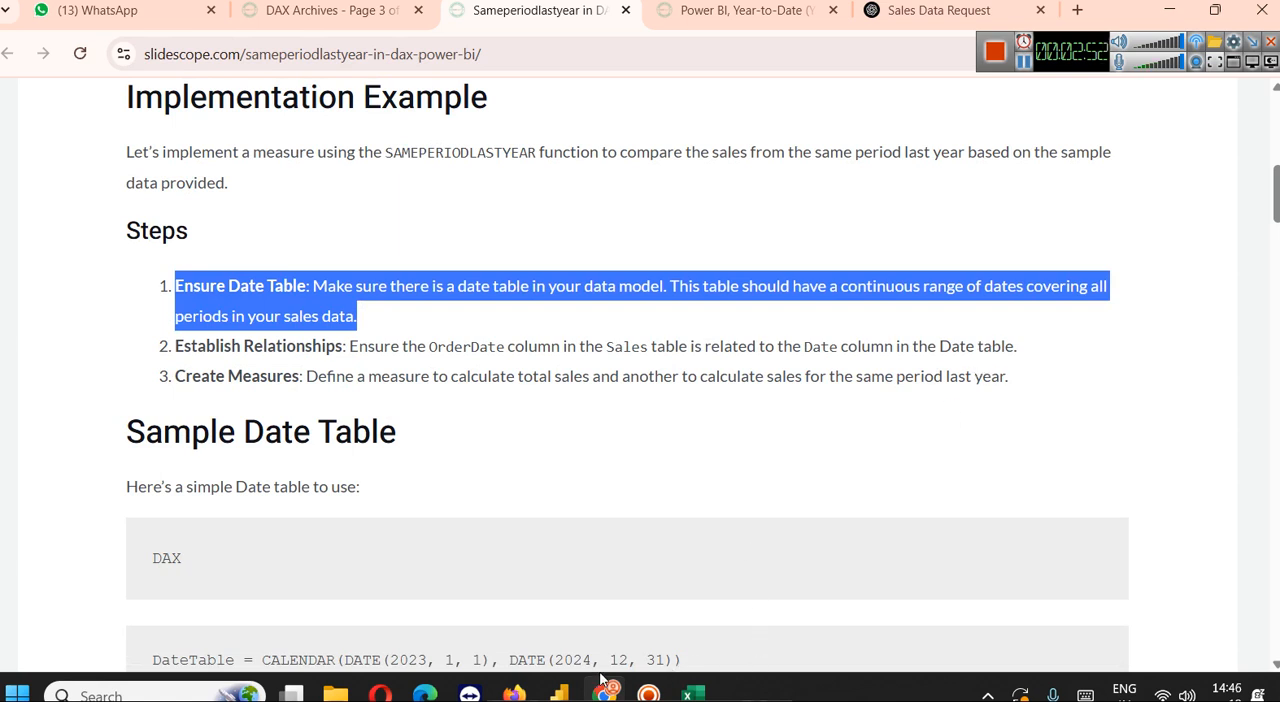
# Switch back to the QTDMTD report in Power BI Desktop and show the data model with the Properties pane collapsed
pyautogui.moveTo(559, 693)
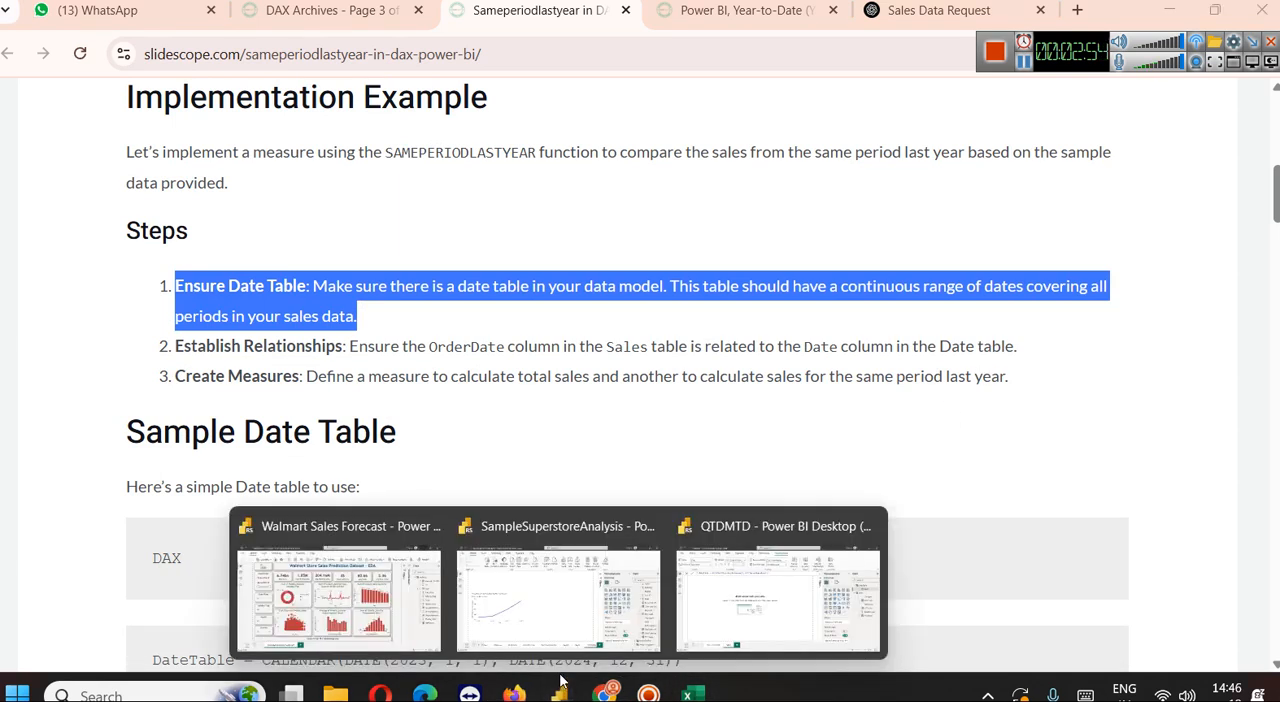
pyautogui.click(729, 595)
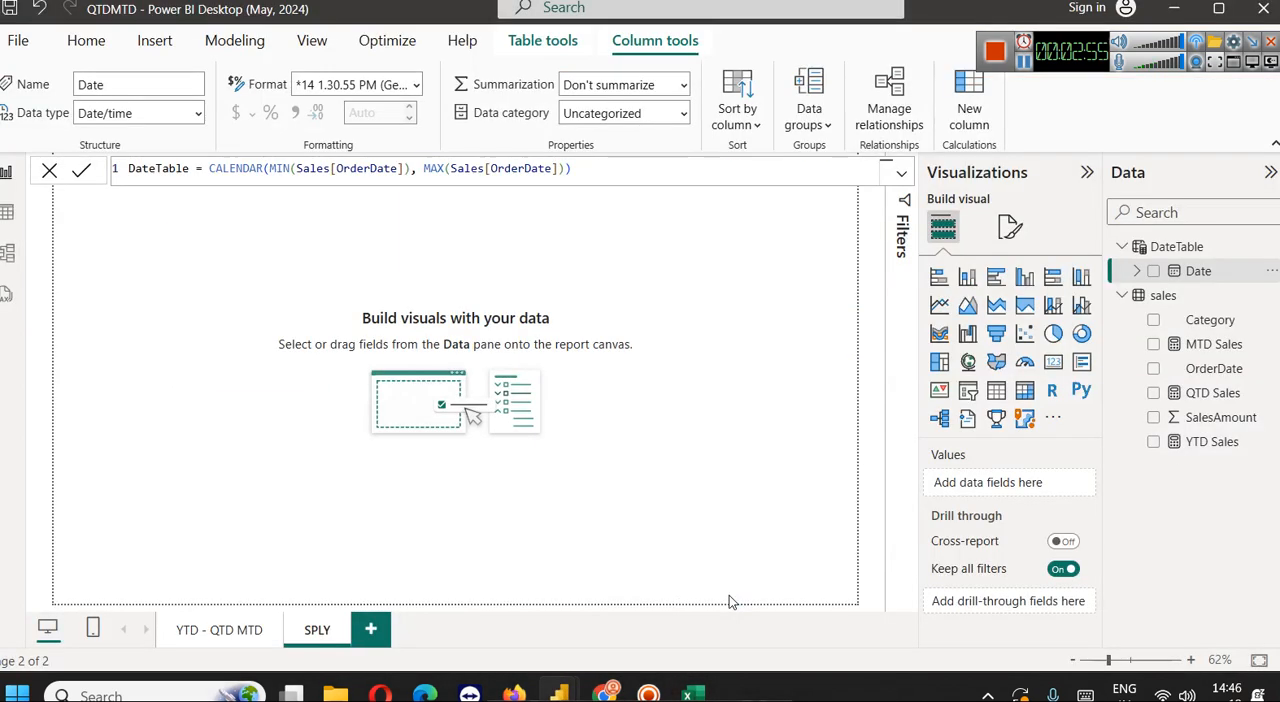
pyautogui.click(6, 268)
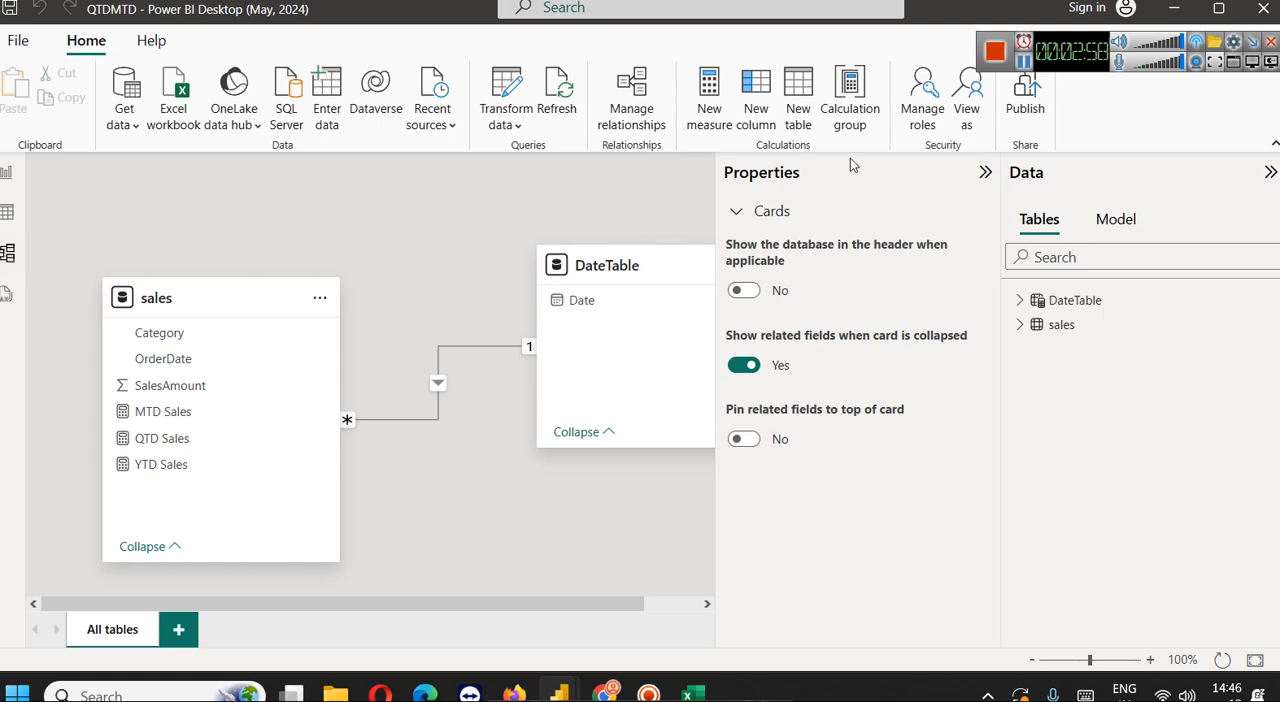
pyautogui.click(985, 172)
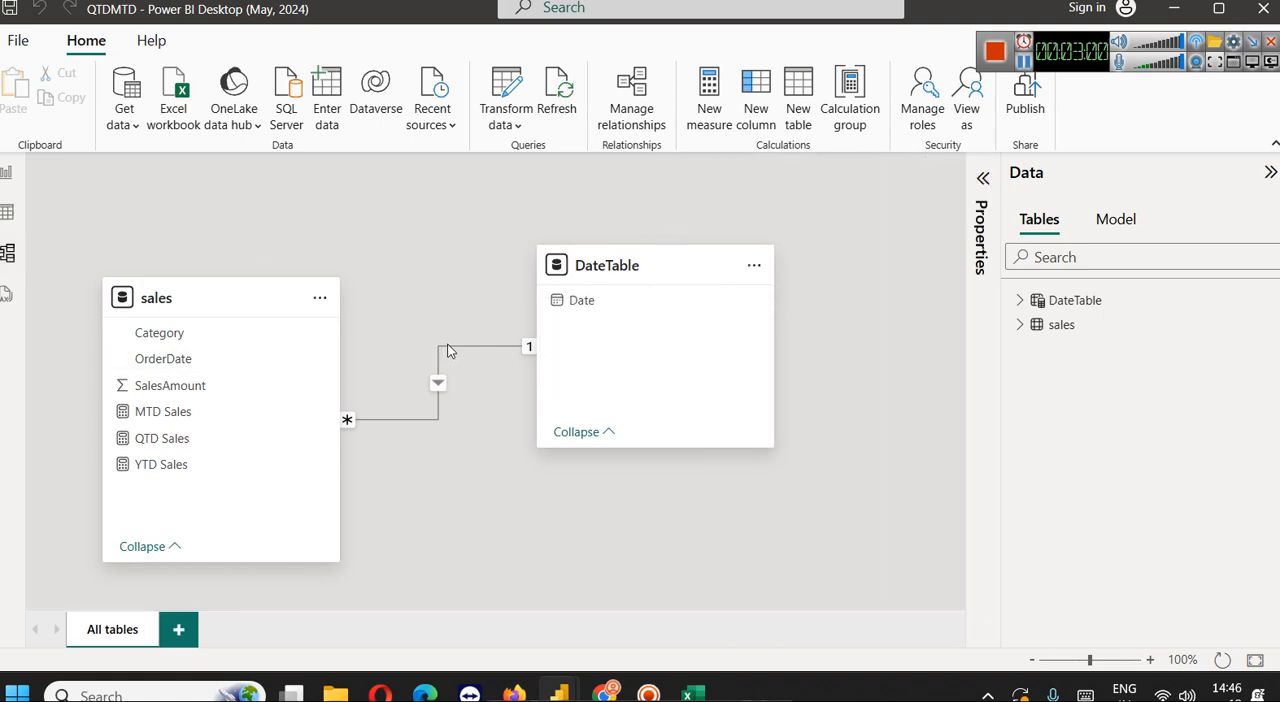
# Review the settings of the relationship between sales OrderDate and DateTable Date without changing them, and close the relationship manager
pyautogui.click(628, 92)
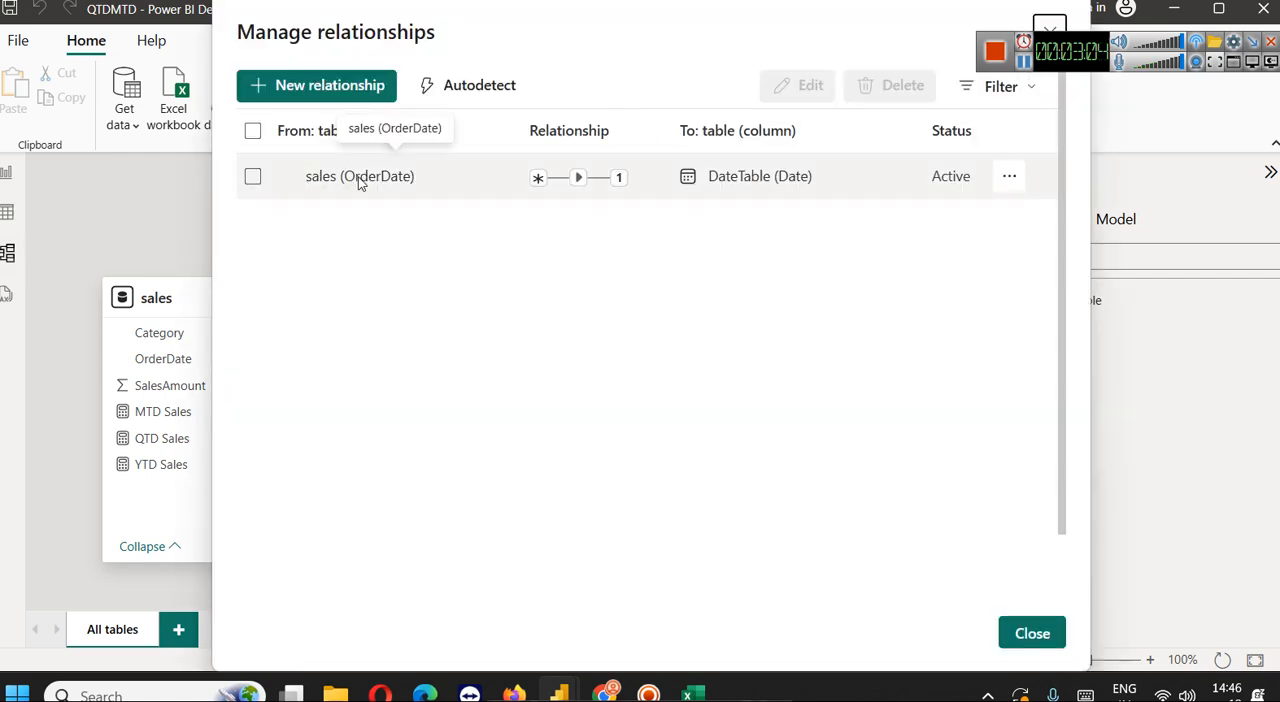
pyautogui.click(258, 181)
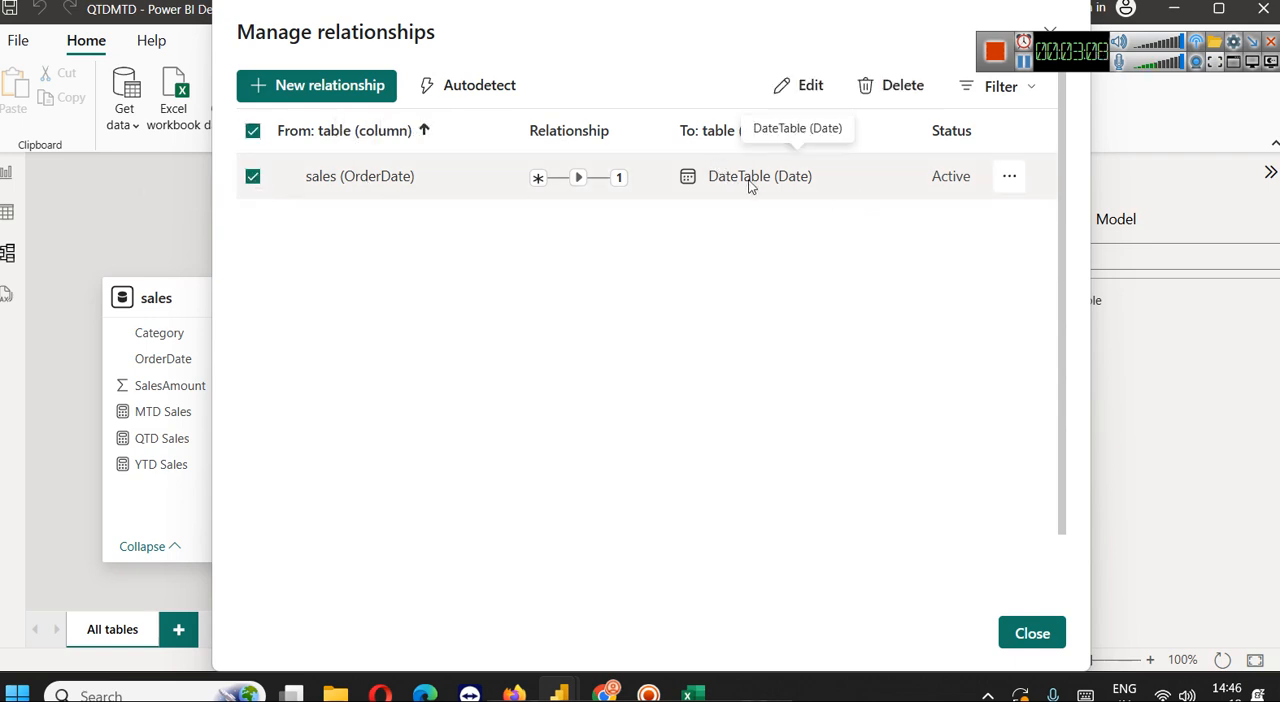
pyautogui.click(1003, 180)
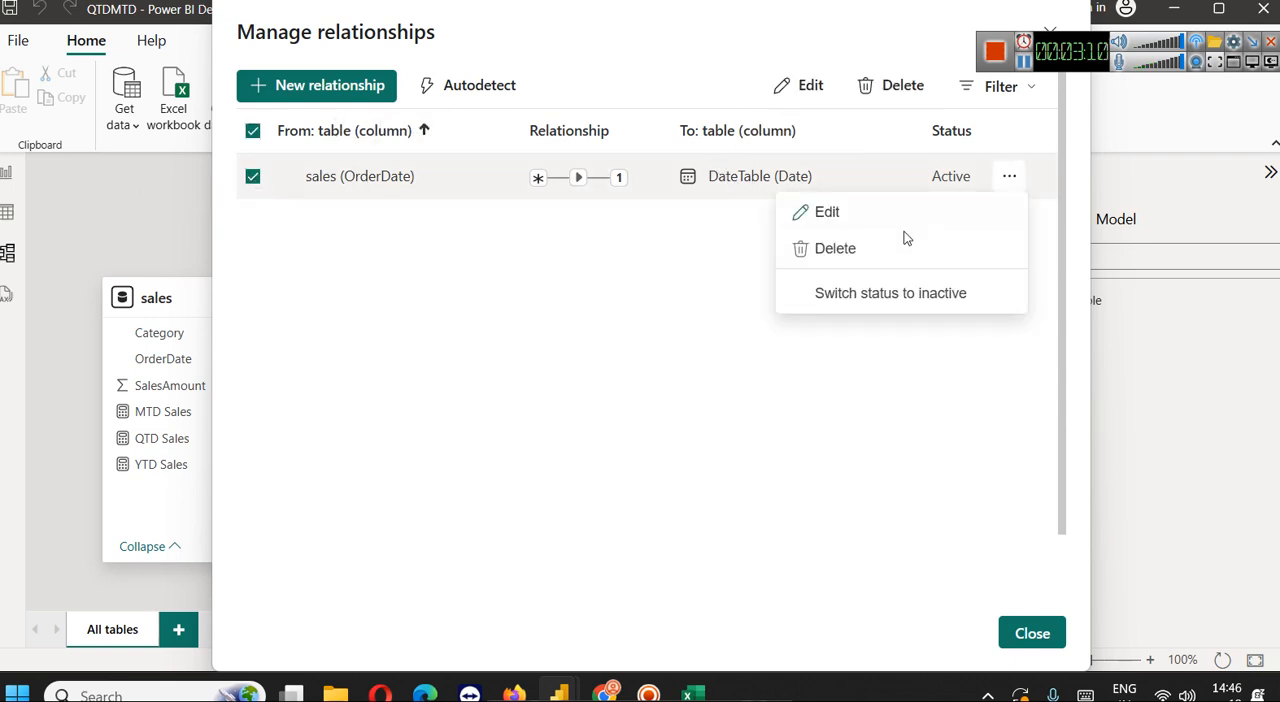
pyautogui.click(874, 218)
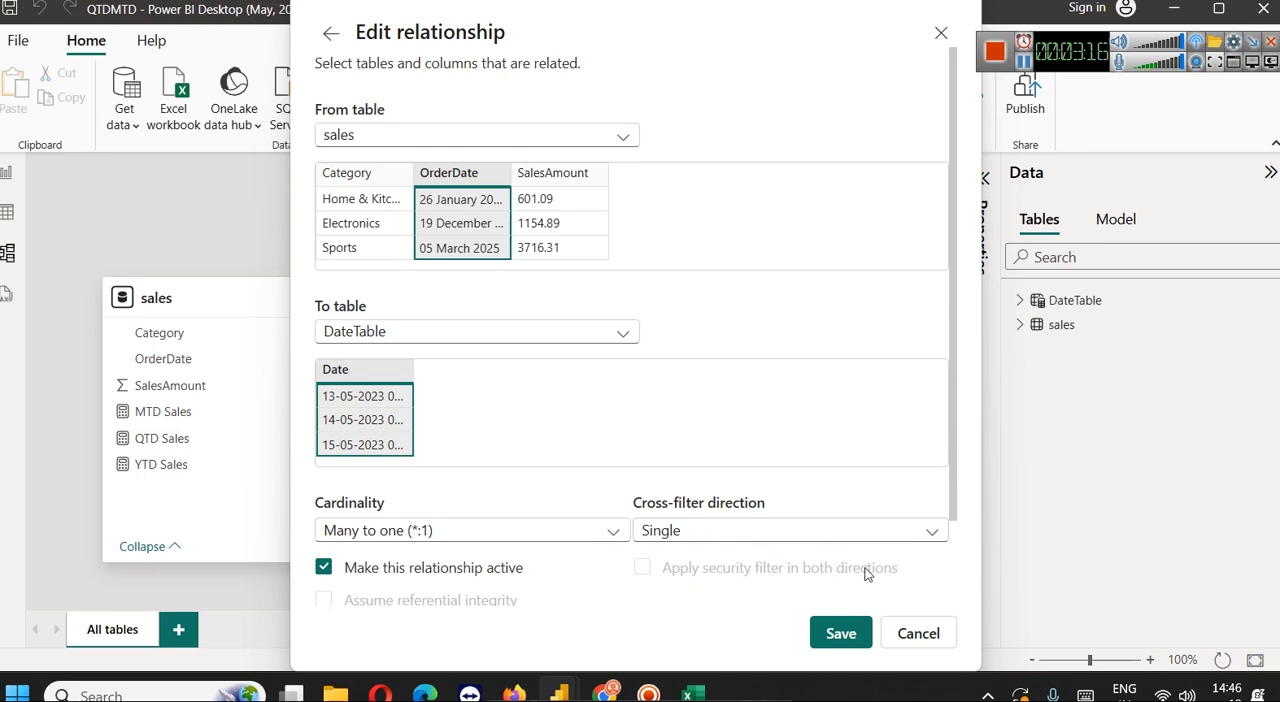
pyautogui.click(903, 635)
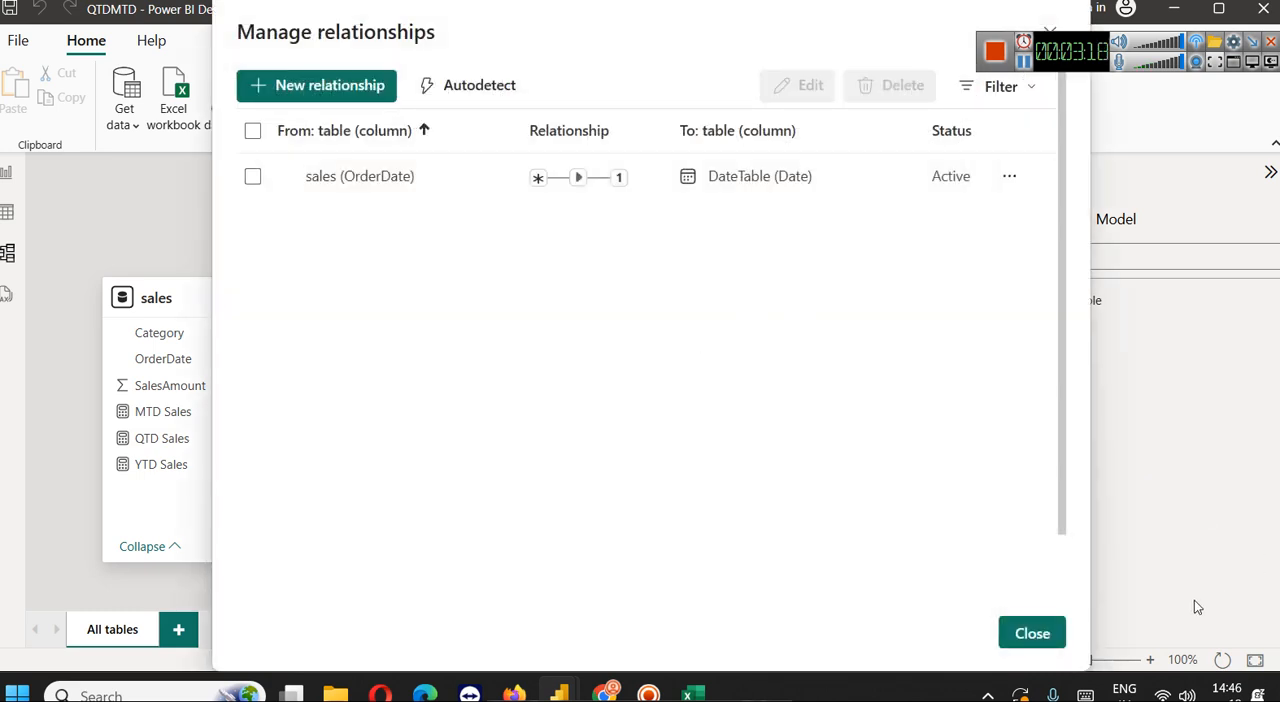
pyautogui.click(1040, 634)
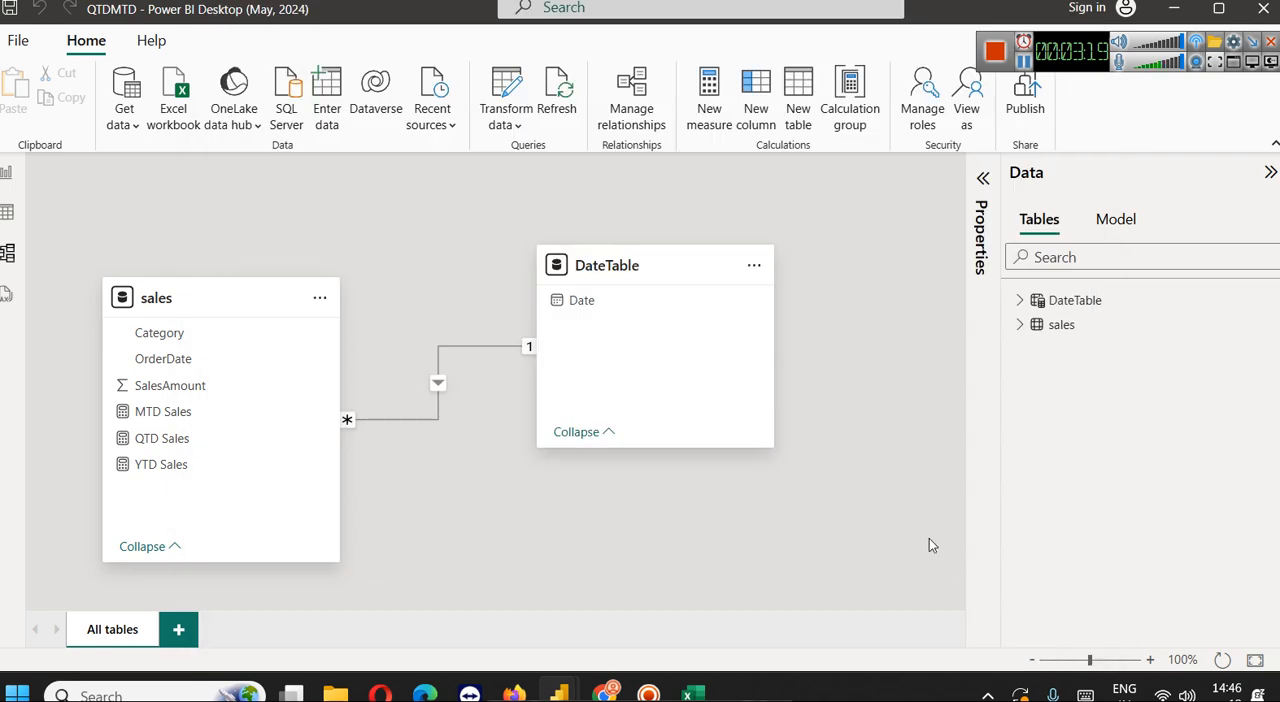
# Return to the report view, then switch to the browser article and read its implementation steps and Sample Date Table section
pyautogui.click(7, 212)
pyautogui.click(6, 174)
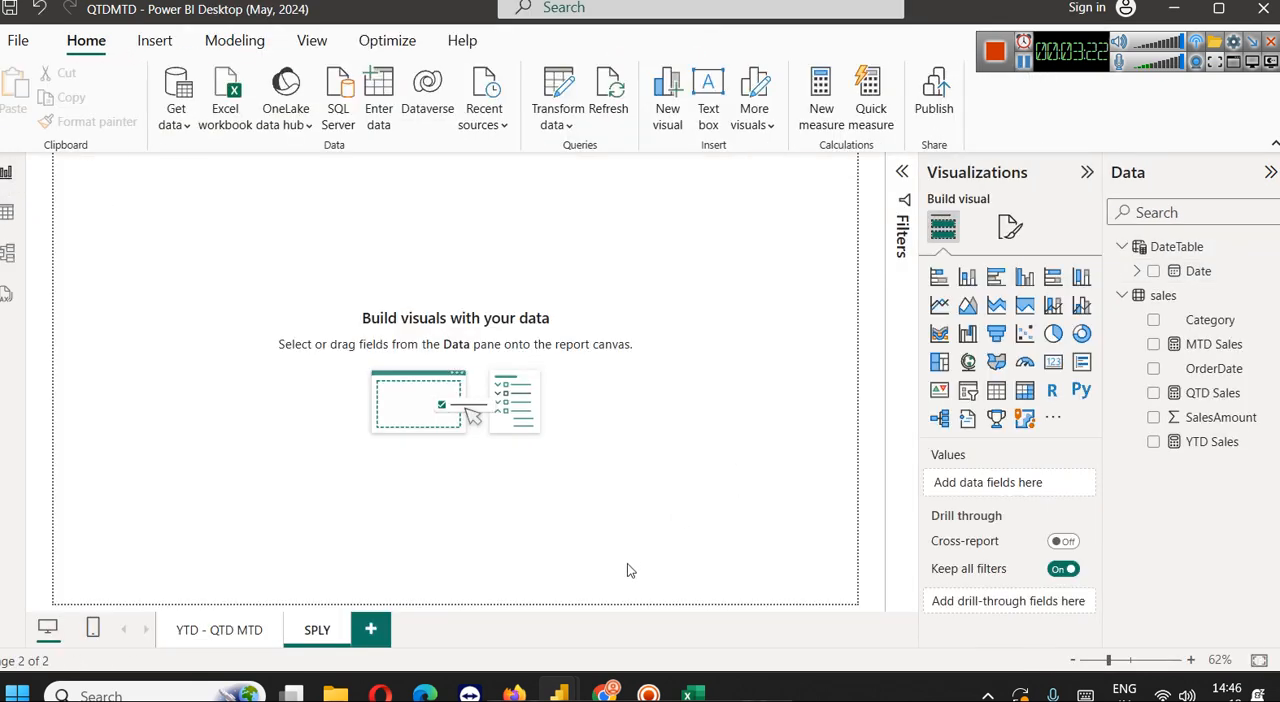
pyautogui.click(605, 693)
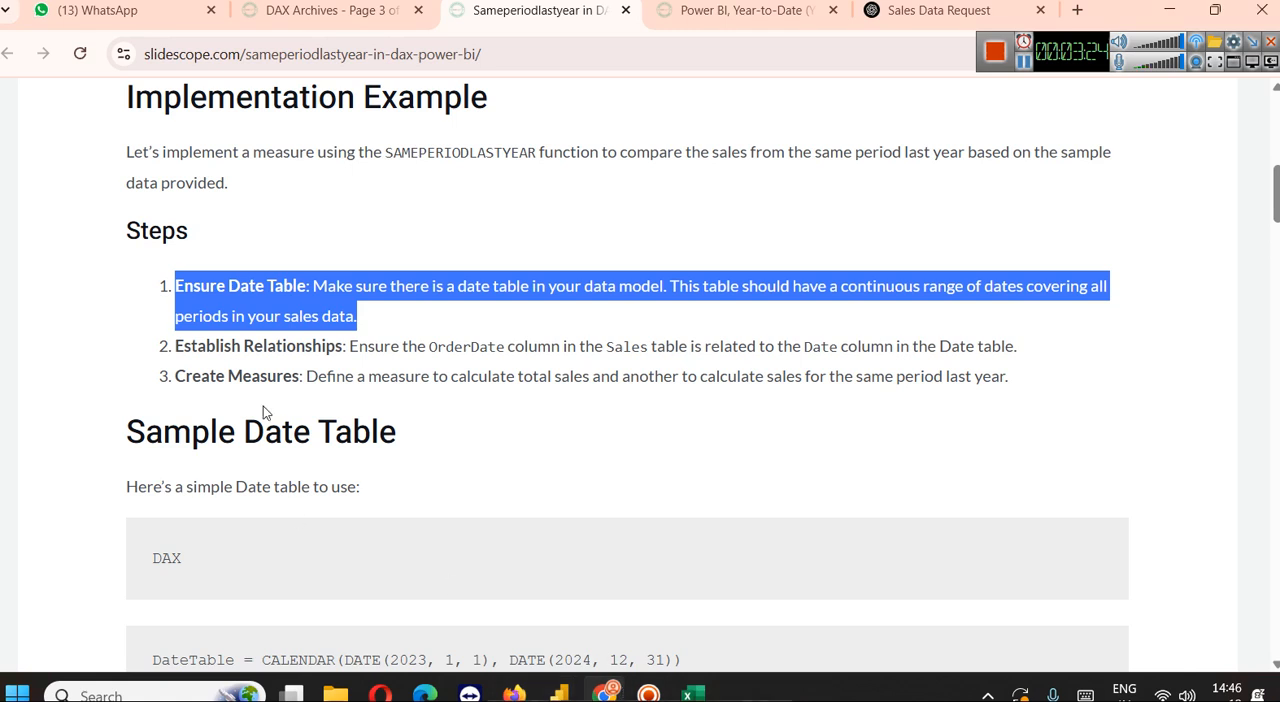
pyautogui.click(232, 388)
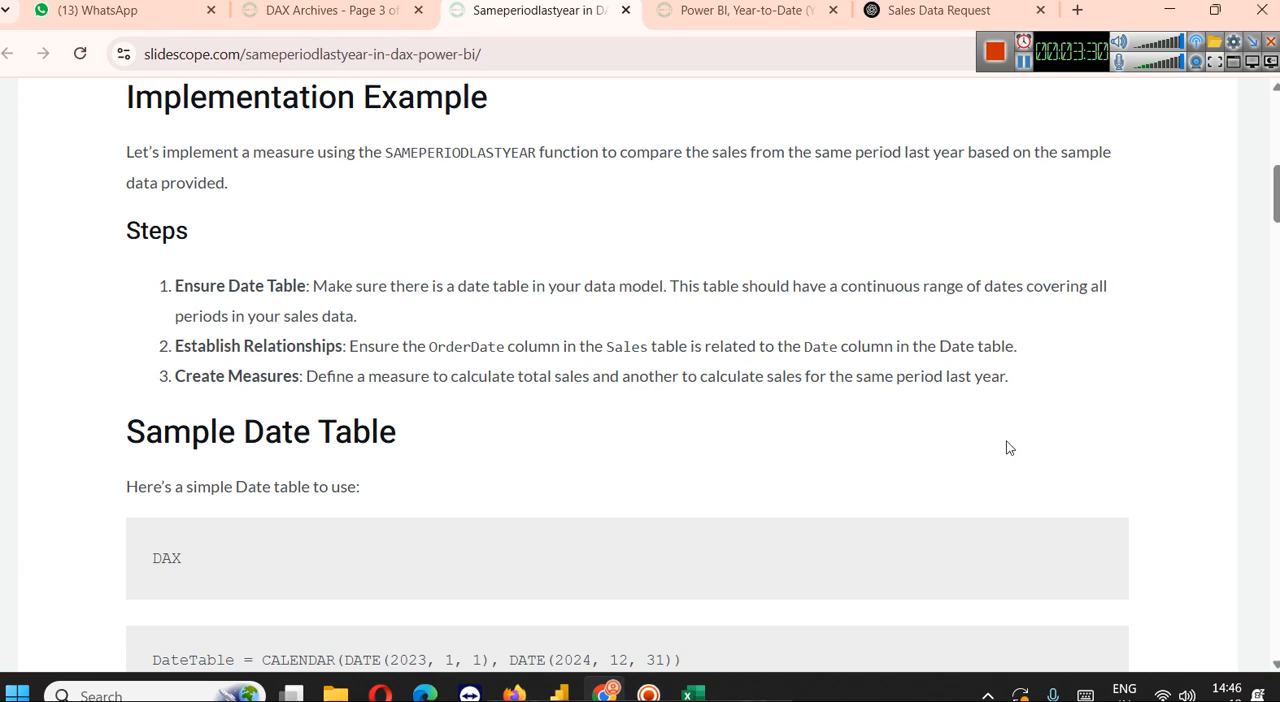
pyautogui.scroll(-2, 836, 366)
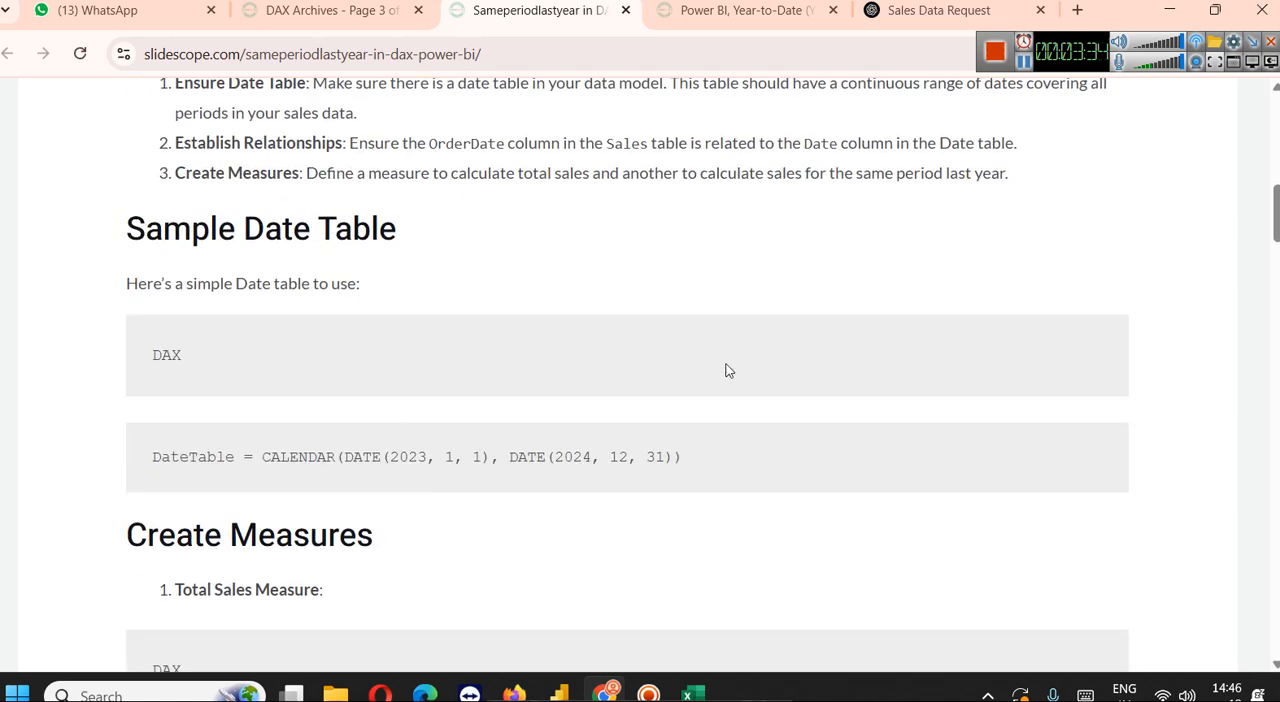
pyautogui.scroll(-1, 361, 404)
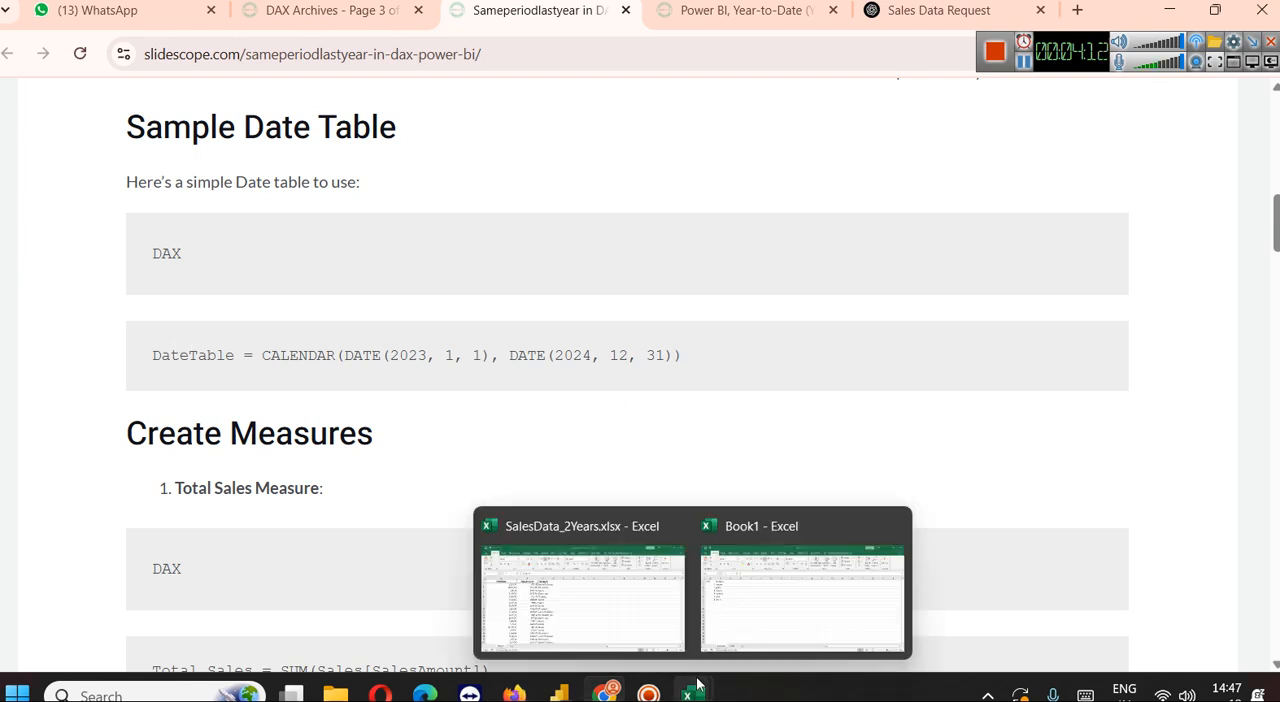
# Switch back to the QTDMTD report in Power BI Desktop and delete its empty SPLY page
pyautogui.click(562, 690)
pyautogui.click(840, 560)
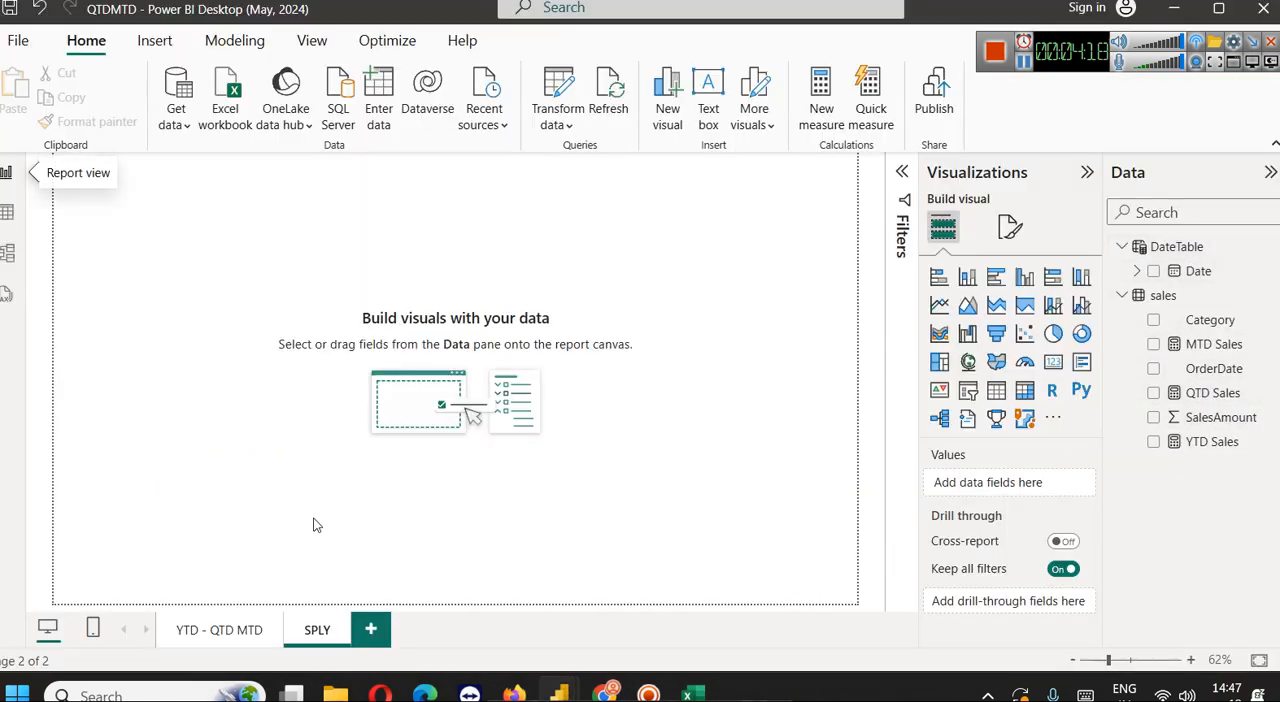
pyautogui.click(210, 630)
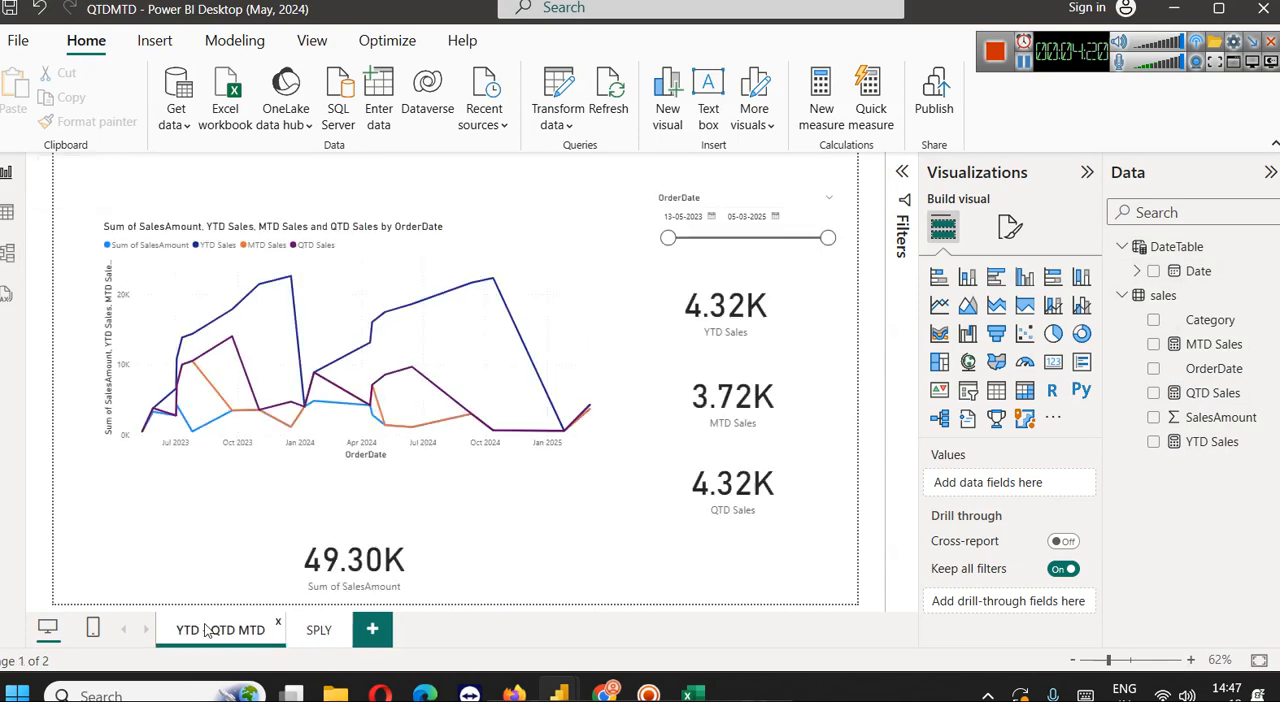
pyautogui.click(341, 626)
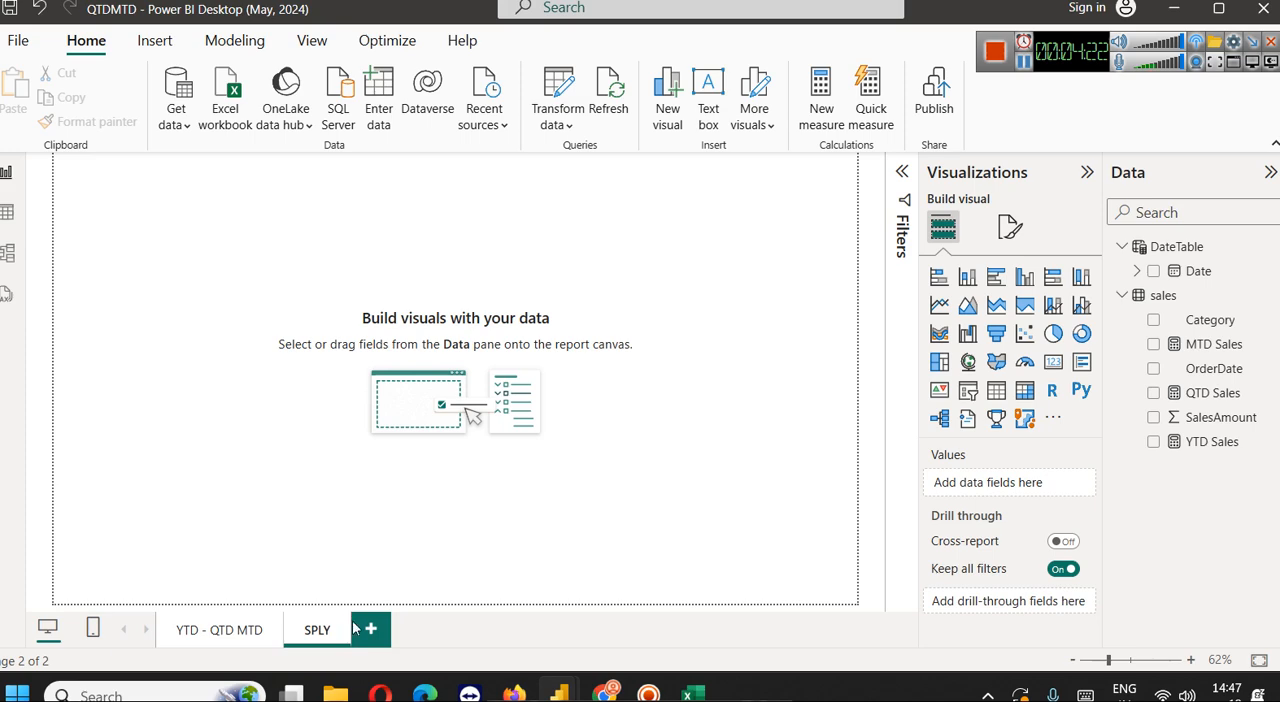
pyautogui.click(342, 623)
pyautogui.click(810, 380)
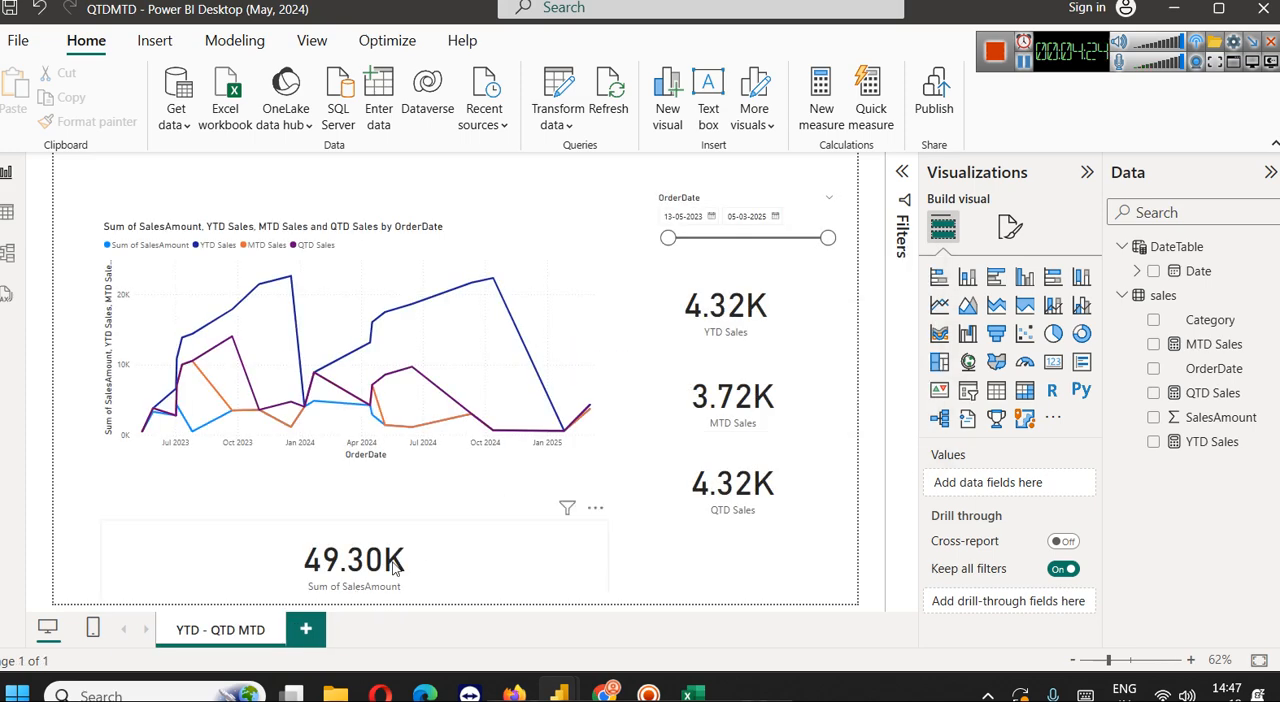
# Launch a new Power BI Desktop (May 2024) window and dismiss the Uncertified Connectors notice and the start screen
pyautogui.click(162, 694)
pyautogui.write('power')
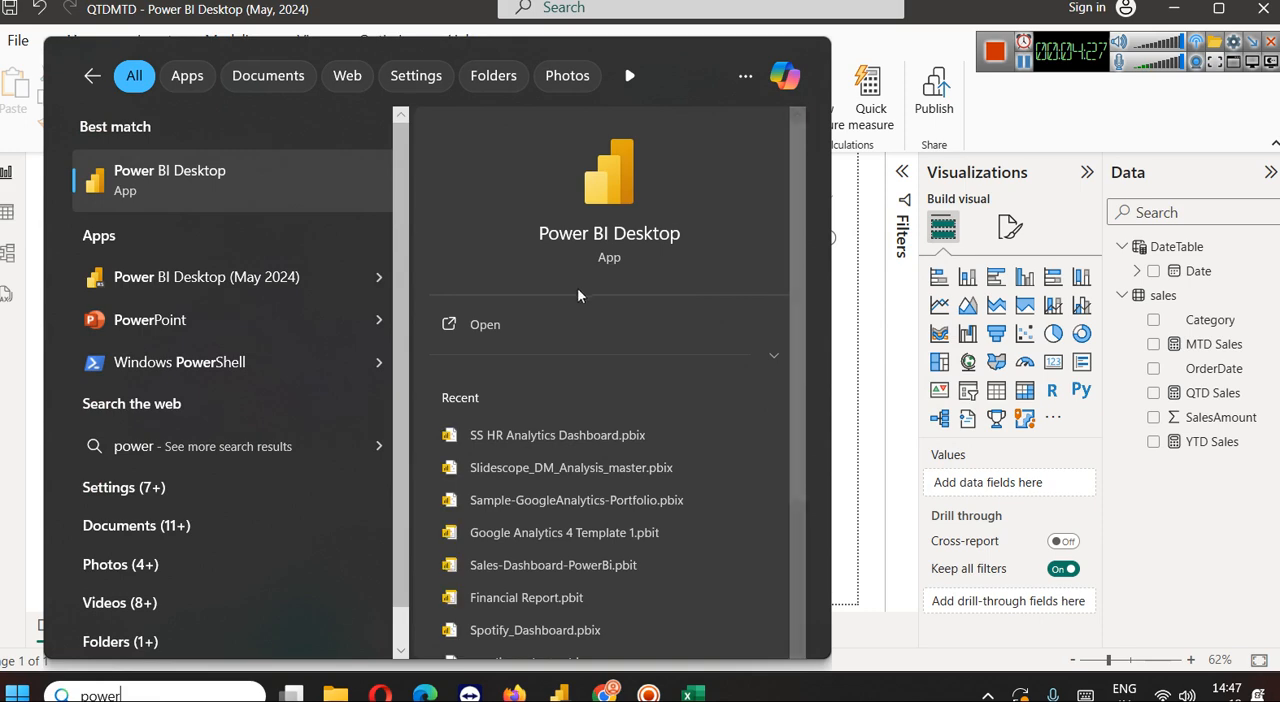
pyautogui.click(379, 277)
pyautogui.click(472, 324)
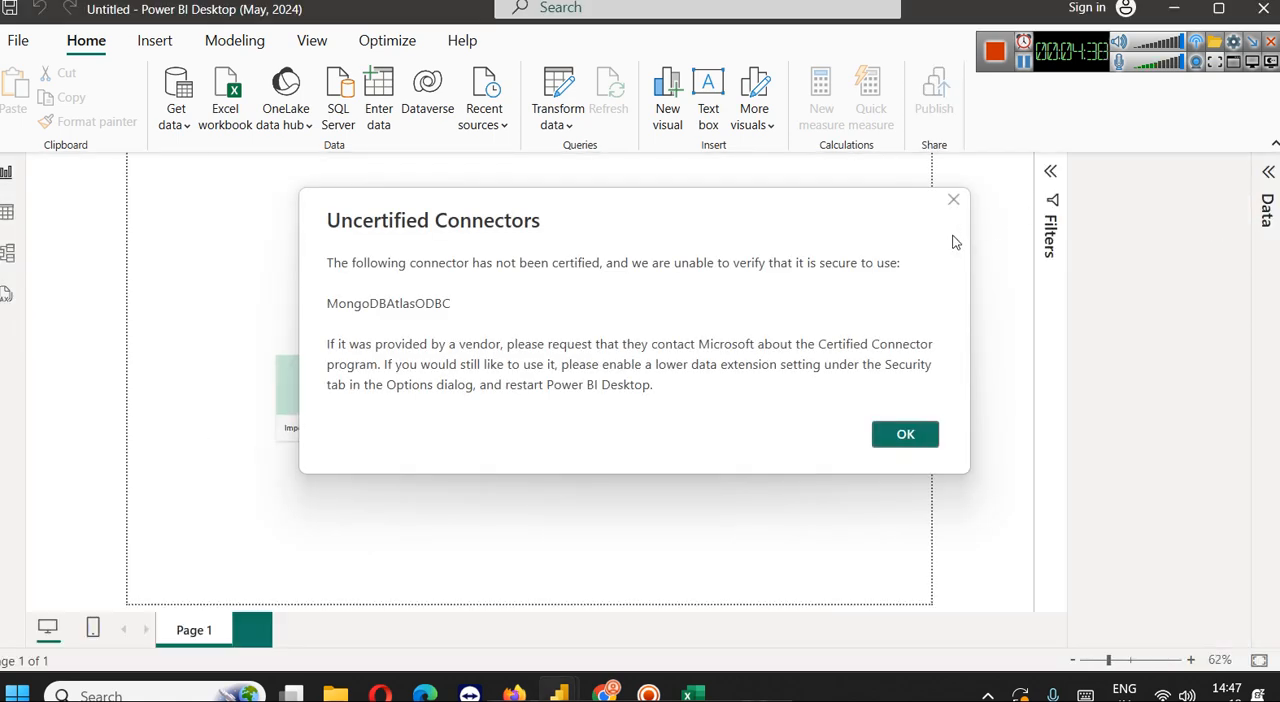
pyautogui.click(953, 201)
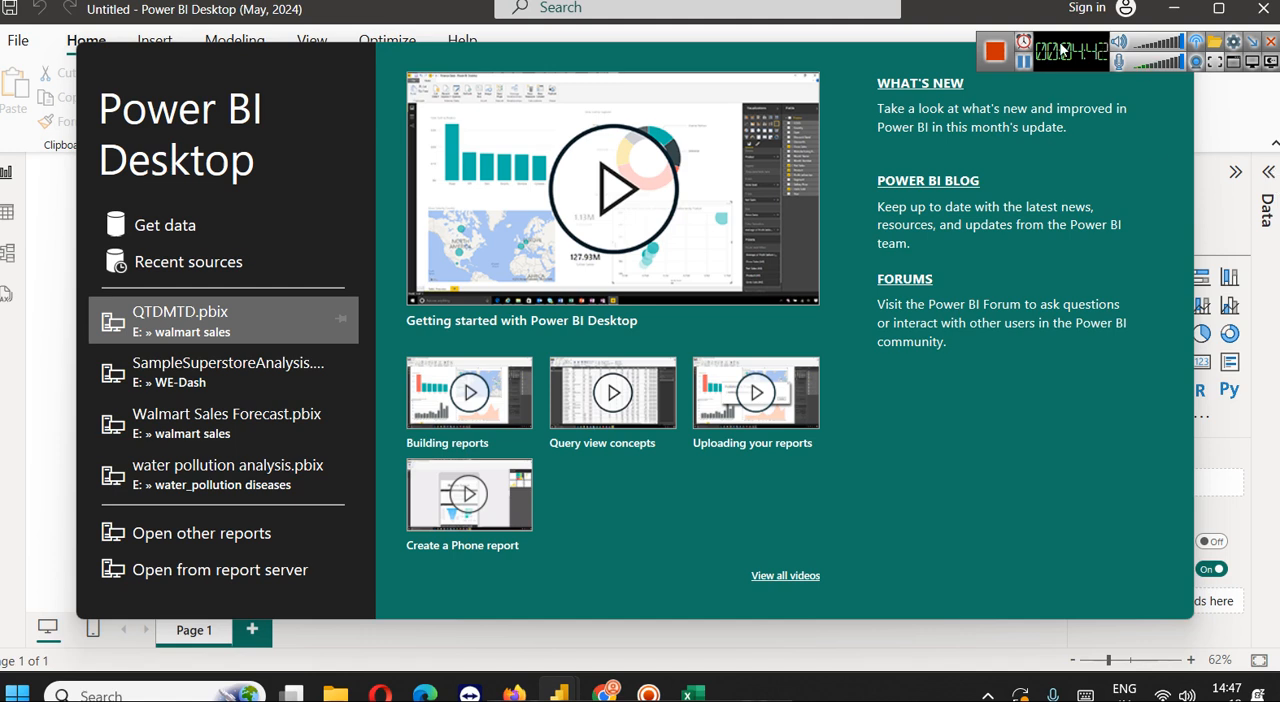
pyautogui.click(1173, 57)
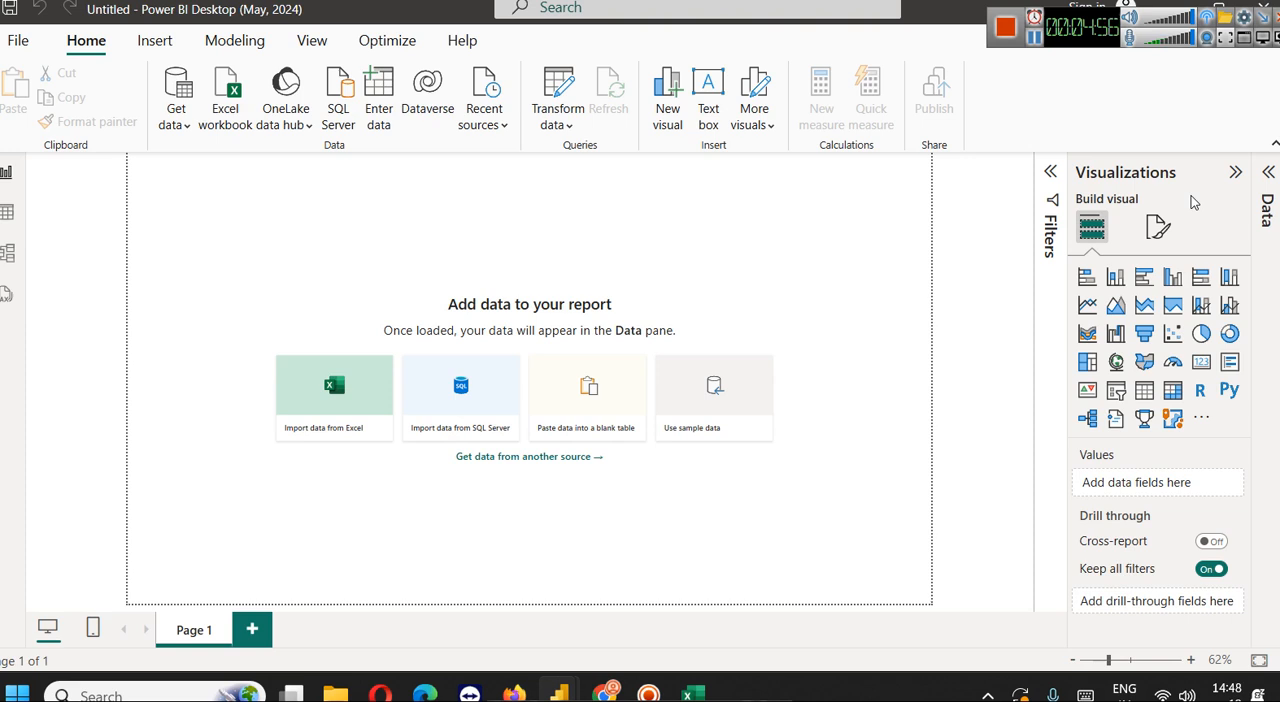
# Load Sheet1 from the Excel workbook SalesData_2Years.xlsx in the WE-Dash folder into the new report
pyautogui.click(206, 122)
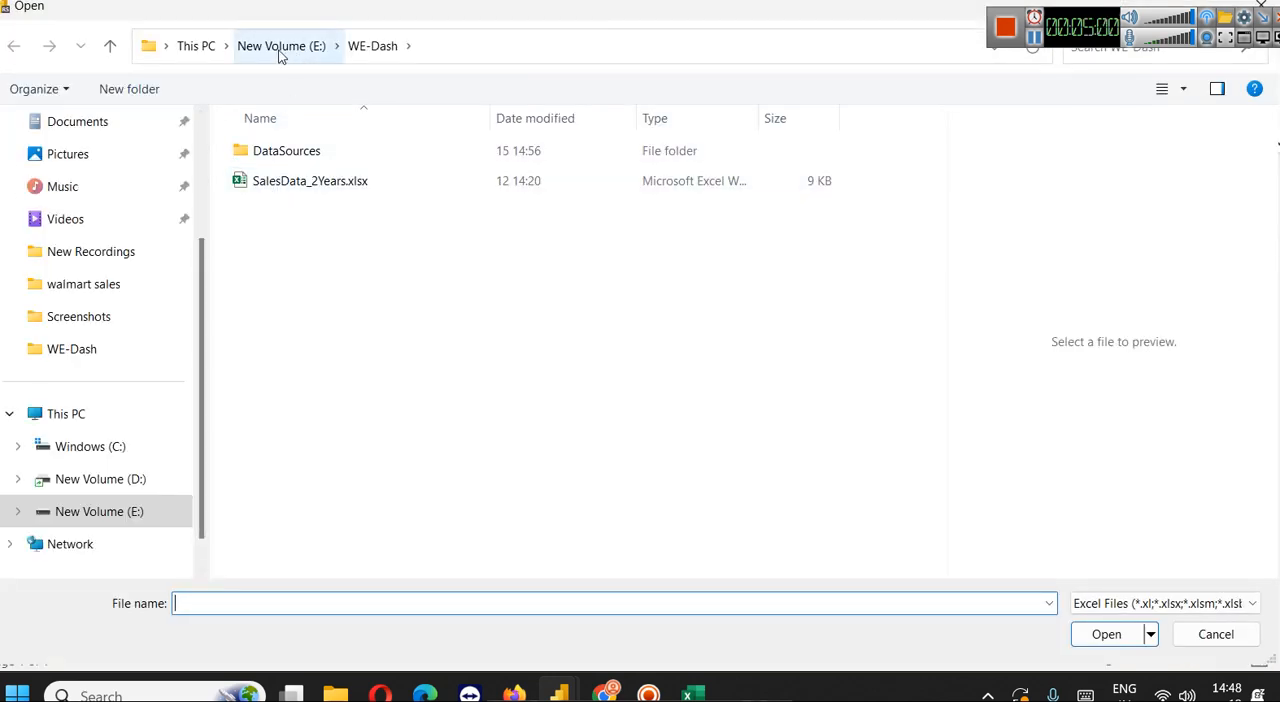
pyautogui.click(295, 186)
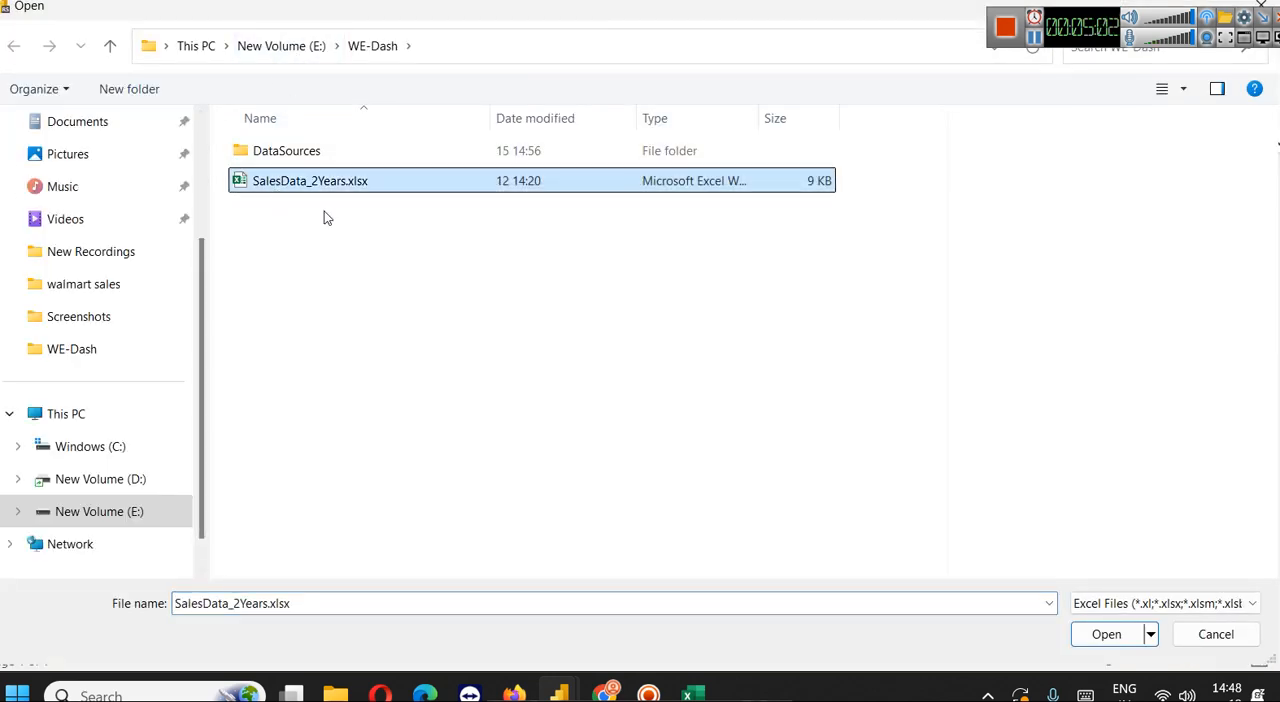
pyautogui.click(1104, 643)
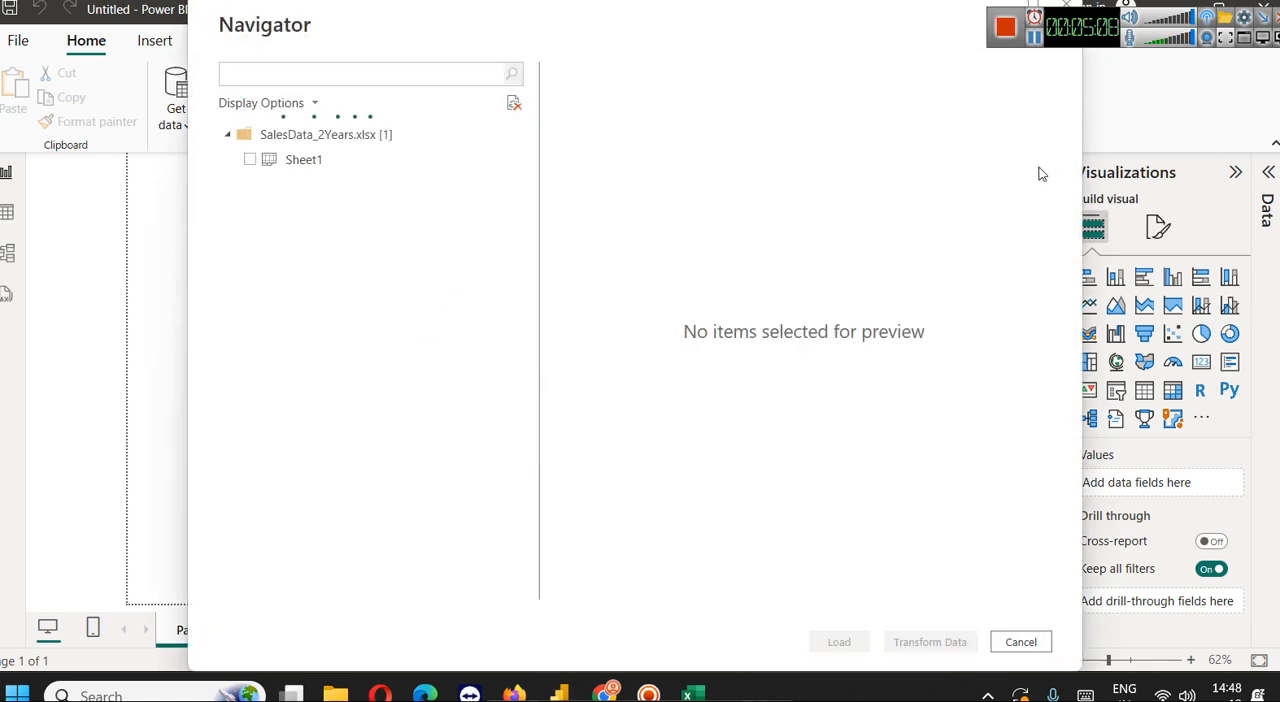
pyautogui.click(270, 161)
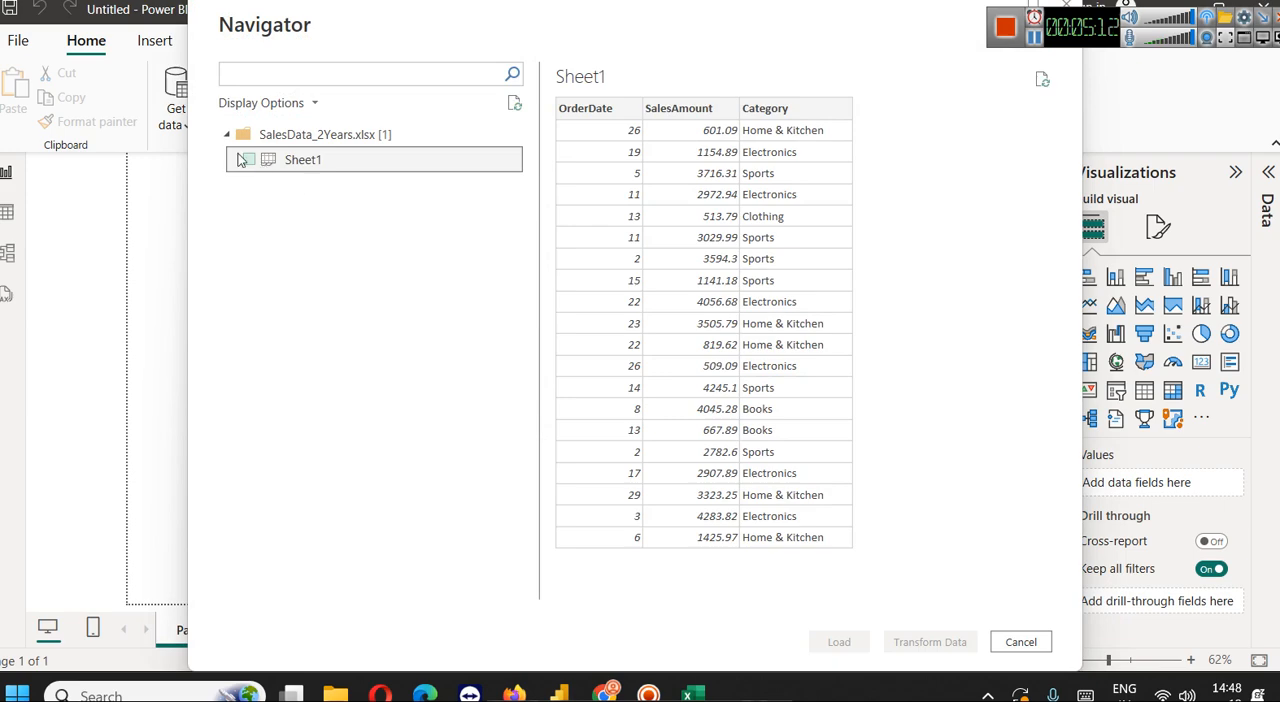
pyautogui.click(249, 161)
pyautogui.click(840, 641)
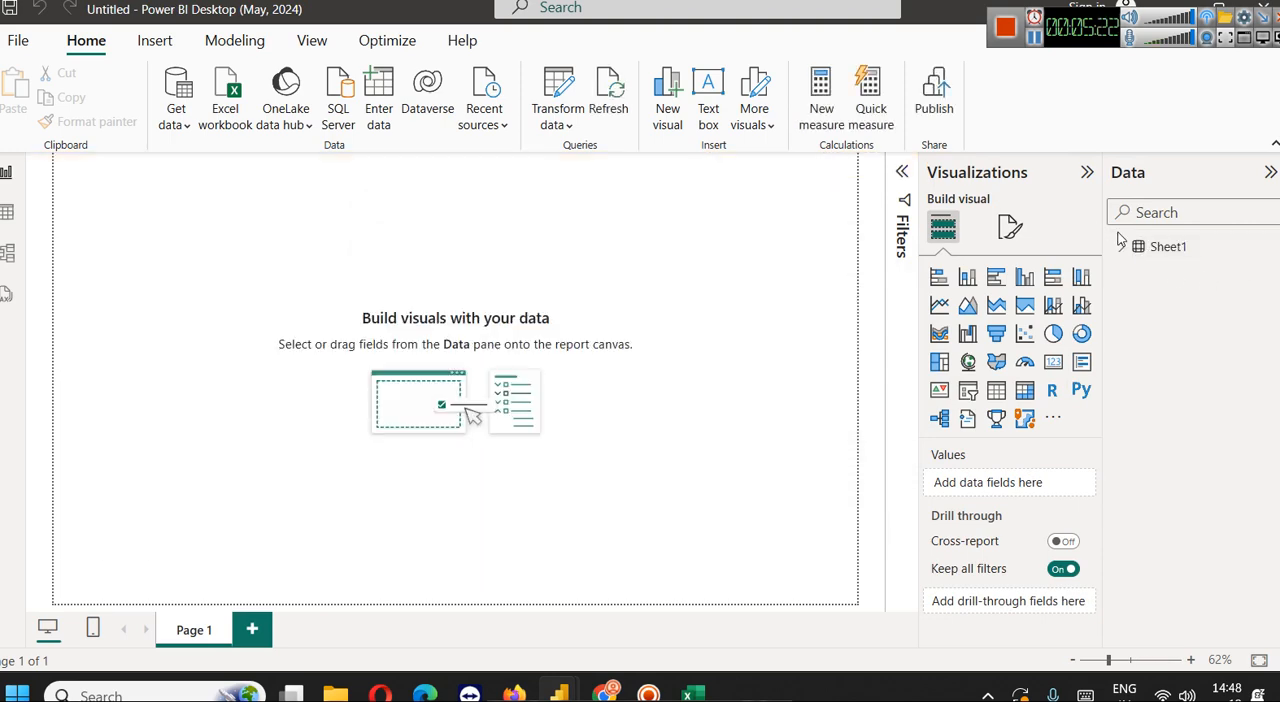
# Expand the Sheet1 table down to the OrderDate date hierarchy and rename the table as sales
pyautogui.click(1121, 247)
pyautogui.click(1137, 297)
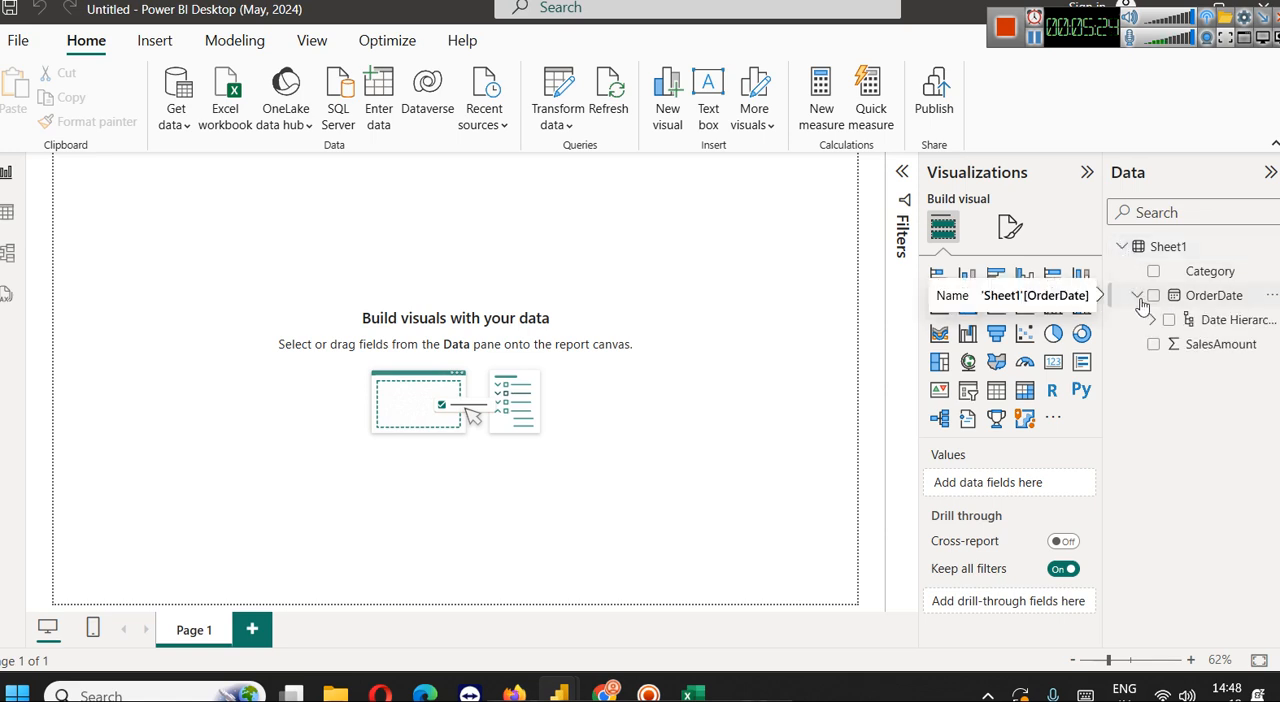
pyautogui.click(1152, 320)
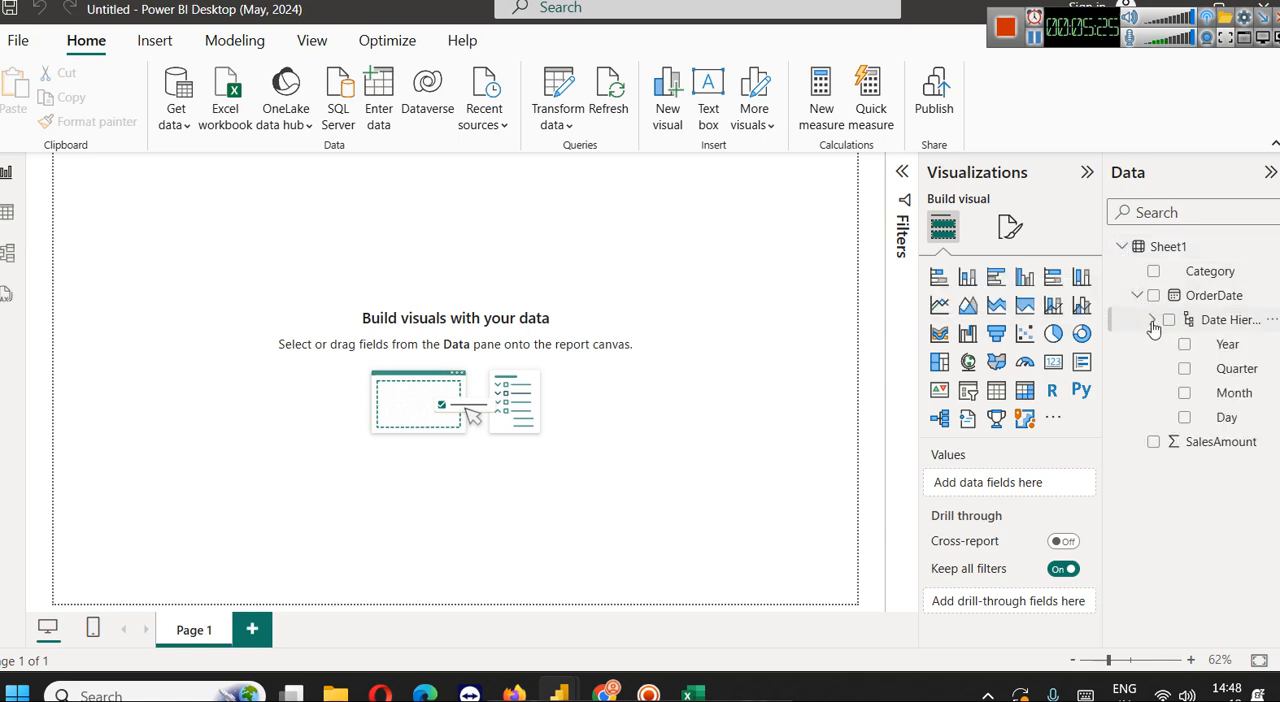
pyautogui.rightClick(1155, 259)
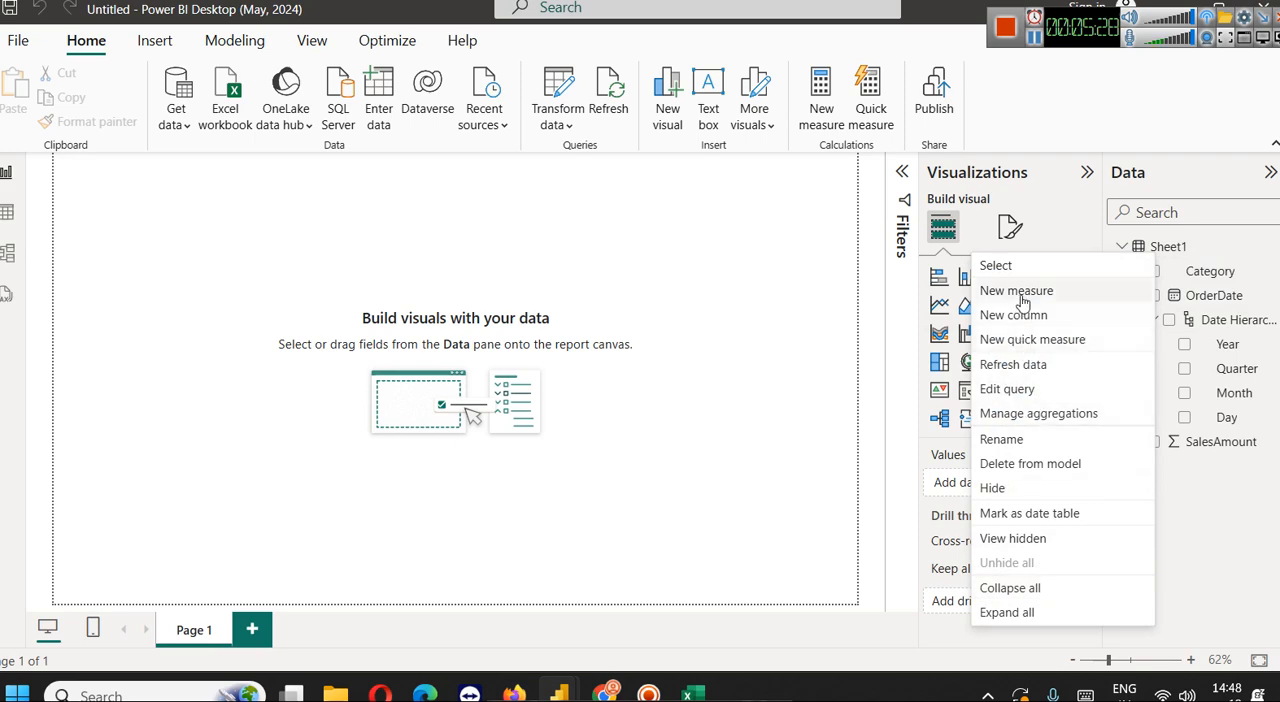
pyautogui.click(1031, 444)
pyautogui.write('sales')
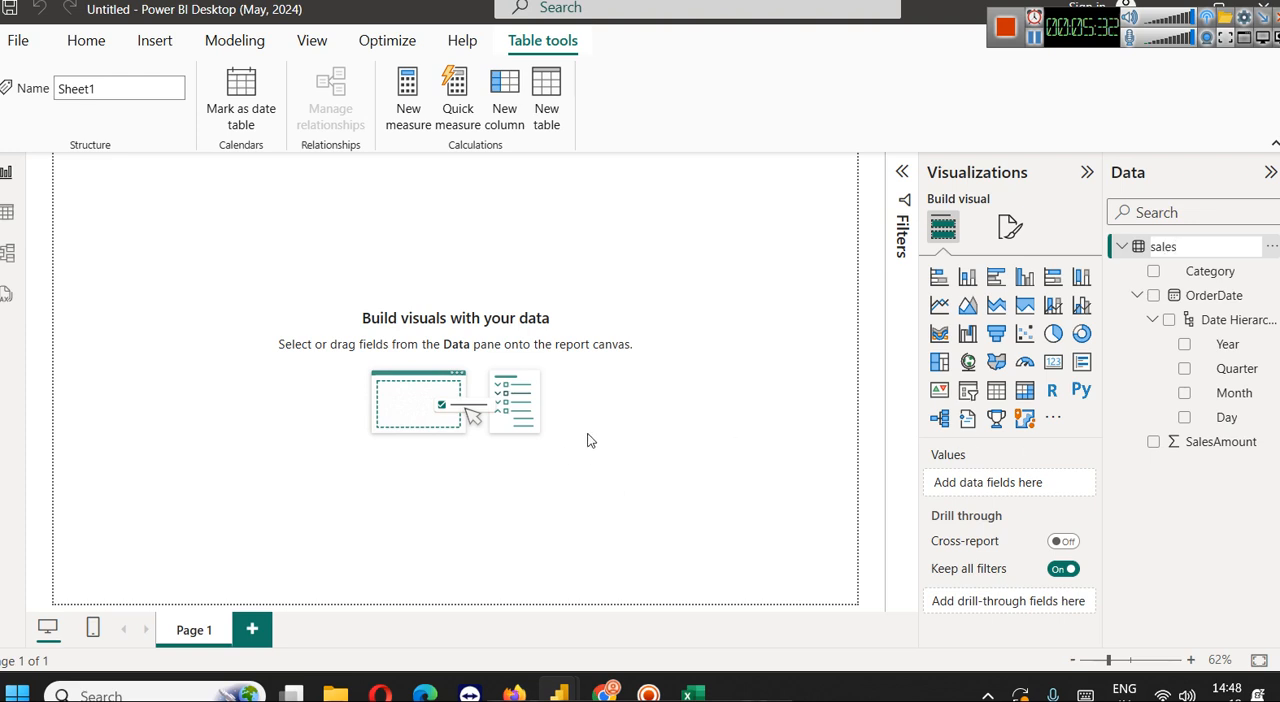
pyautogui.press('Return')
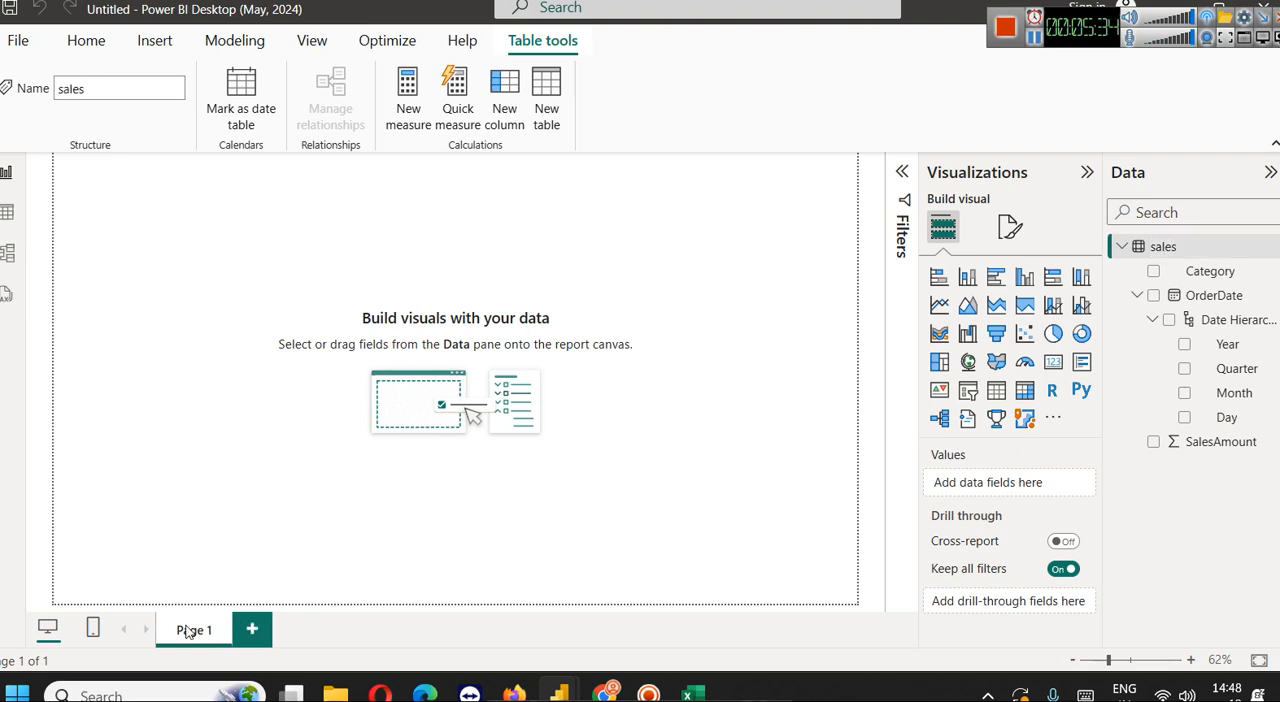
pyautogui.click(295, 214)
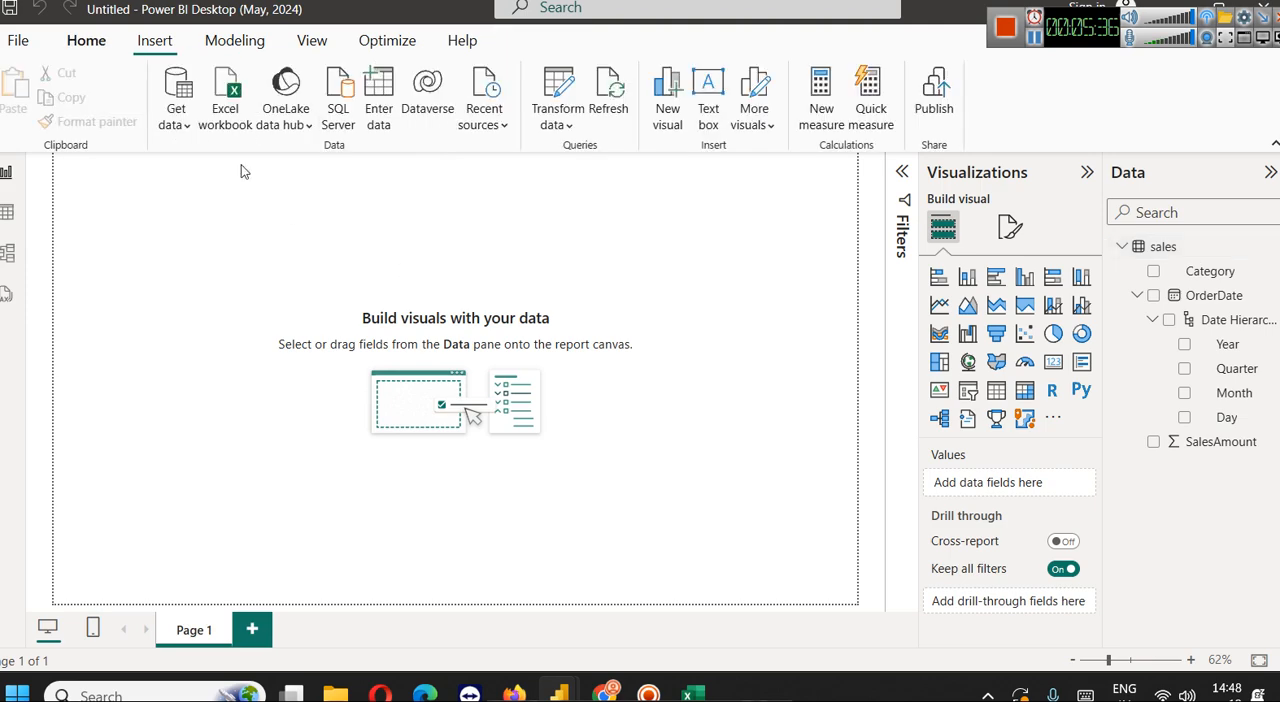
# Insert a flat text box spanning the full width at the top of the page, reading "SAME PERIOD LAST YEAR Example"
pyautogui.click(160, 42)
pyautogui.click(181, 100)
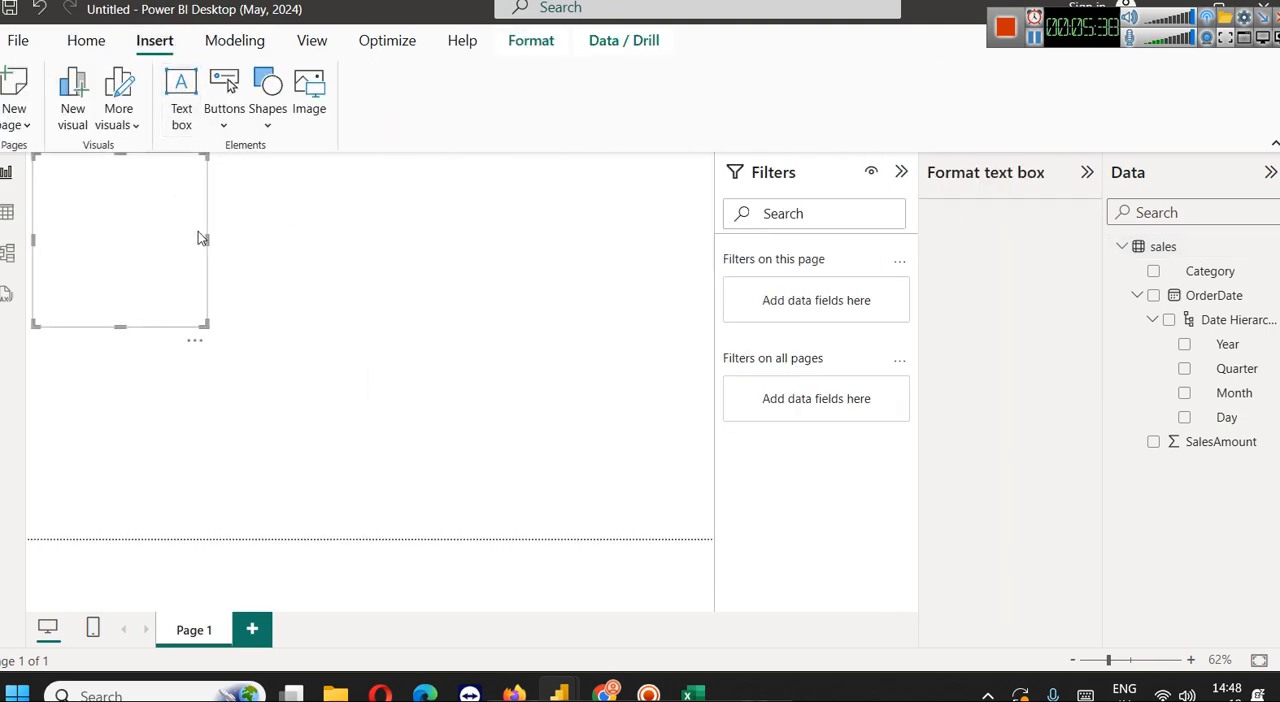
pyautogui.moveTo(105, 294); pyautogui.dragTo(100, 184)
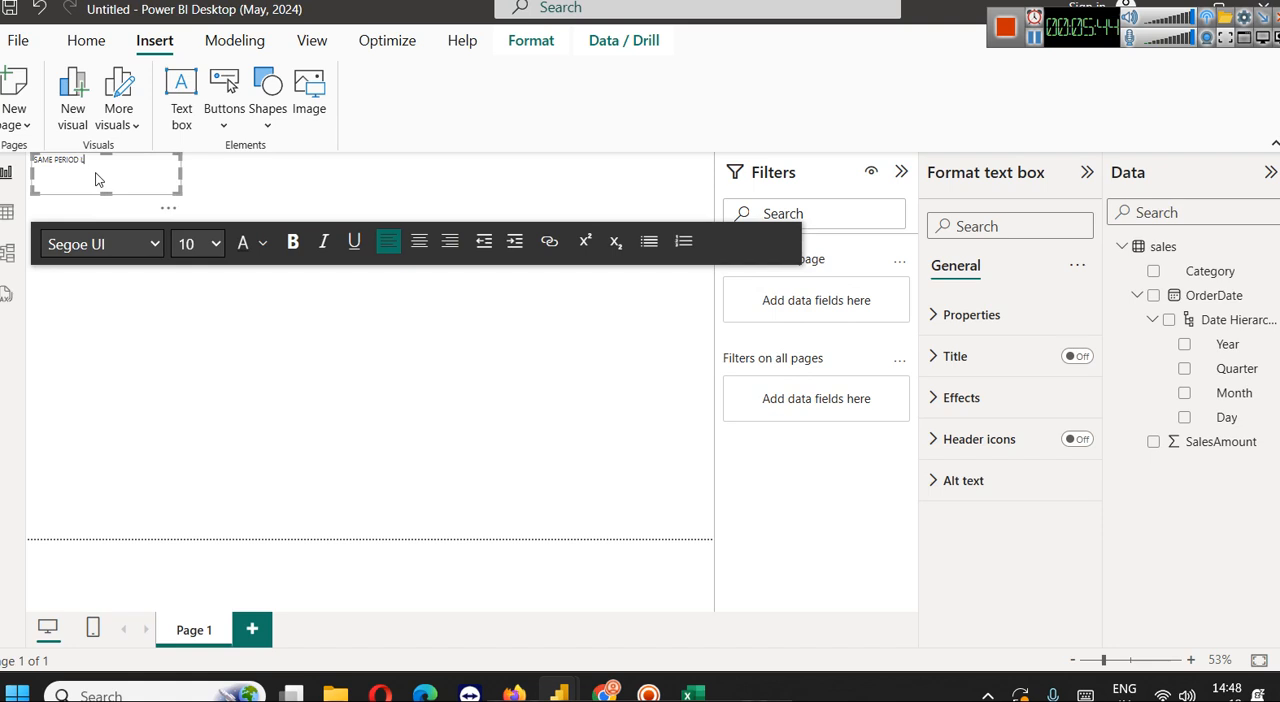
pyautogui.write('YEAR')
pyautogui.moveTo(181, 174); pyautogui.dragTo(713, 175)
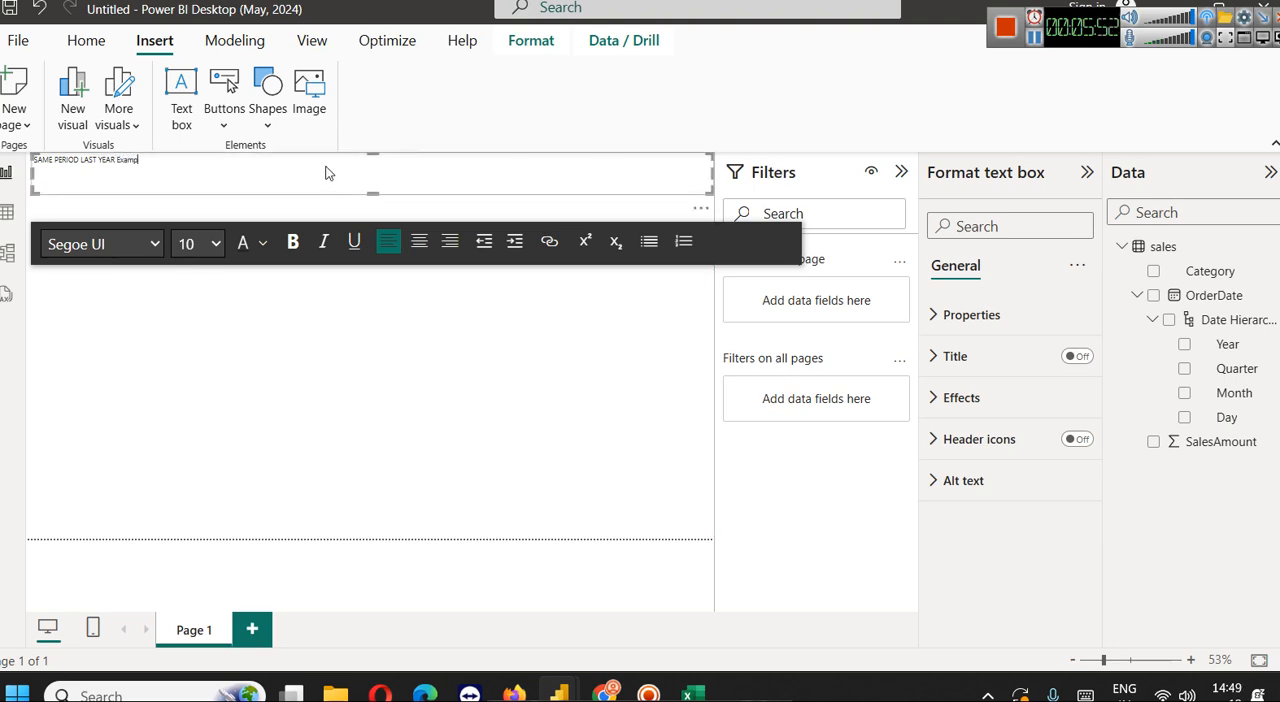
# Format the whole title text as 28-point, bold and centred
pyautogui.hotkey('ctrl', 'a')
pyautogui.click(197, 244)
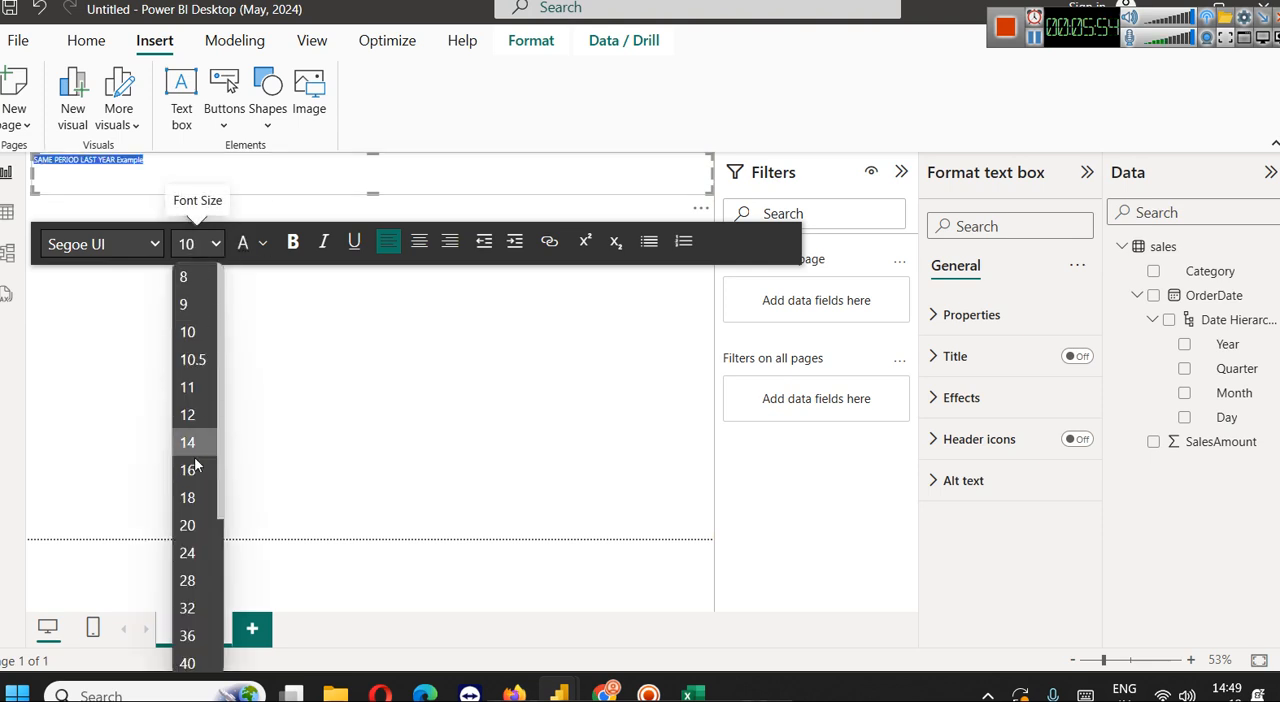
pyautogui.click(189, 581)
pyautogui.click(292, 242)
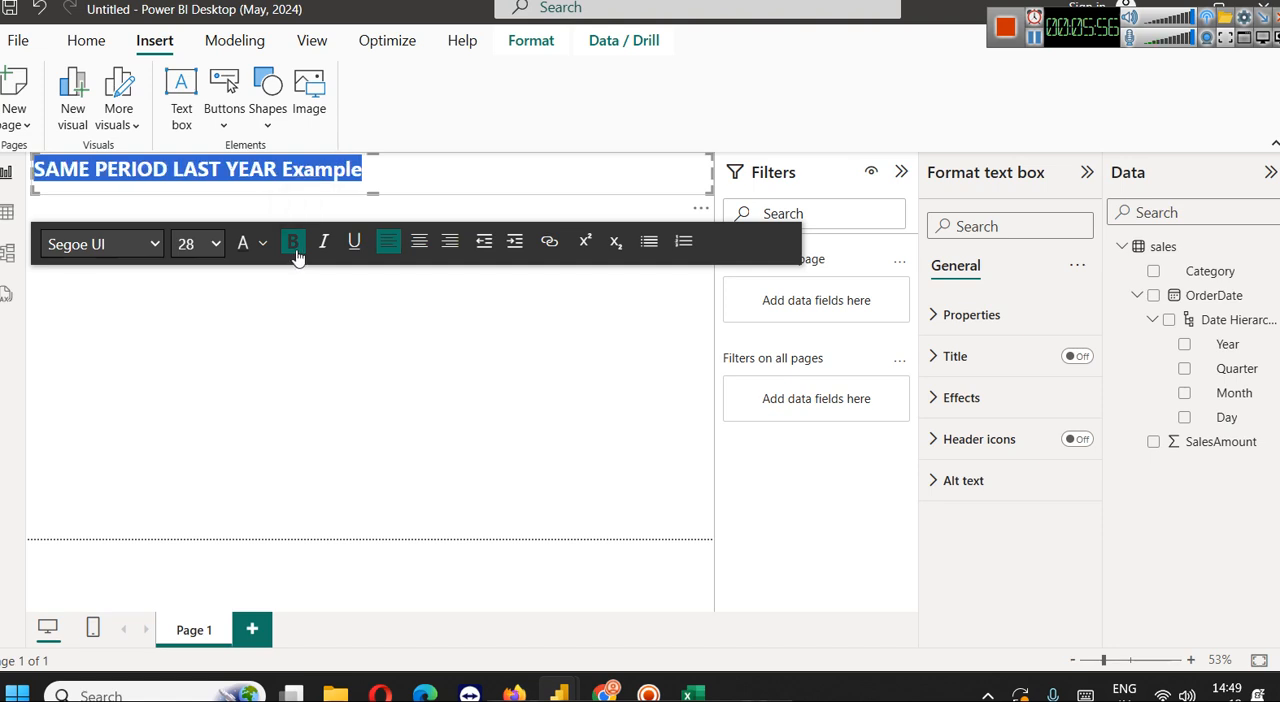
pyautogui.click(420, 242)
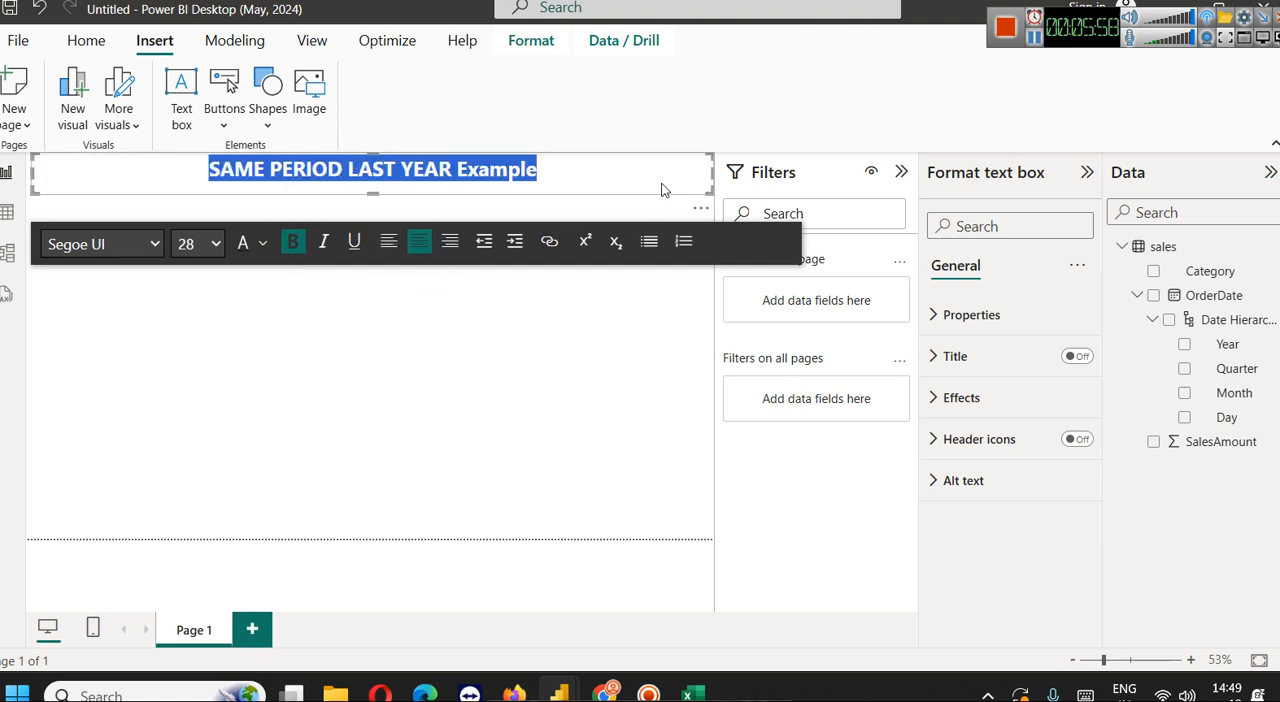
pyautogui.click(557, 466)
# Turn on the shadow and visual border effects for the title text box, and collapse the Filters pane
pyautogui.click(632, 159)
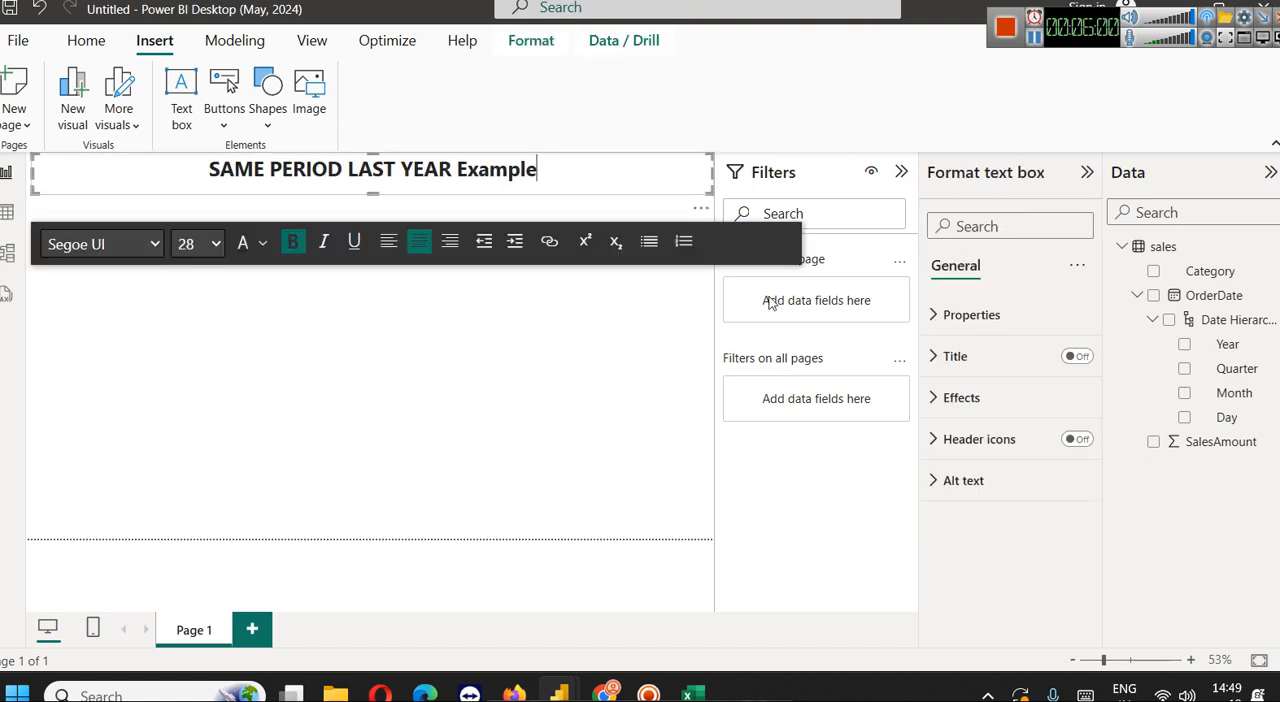
pyautogui.click(986, 396)
pyautogui.scroll(-1, 1037, 553)
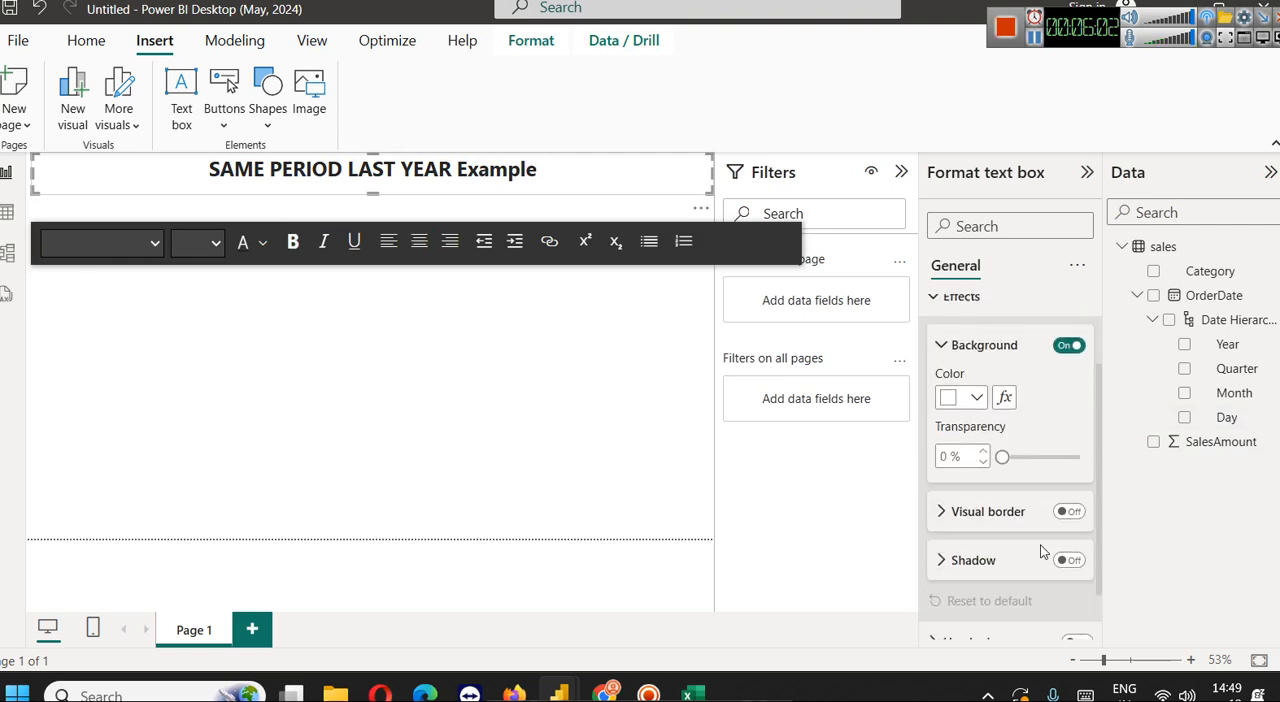
pyautogui.click(1068, 560)
pyautogui.click(1068, 511)
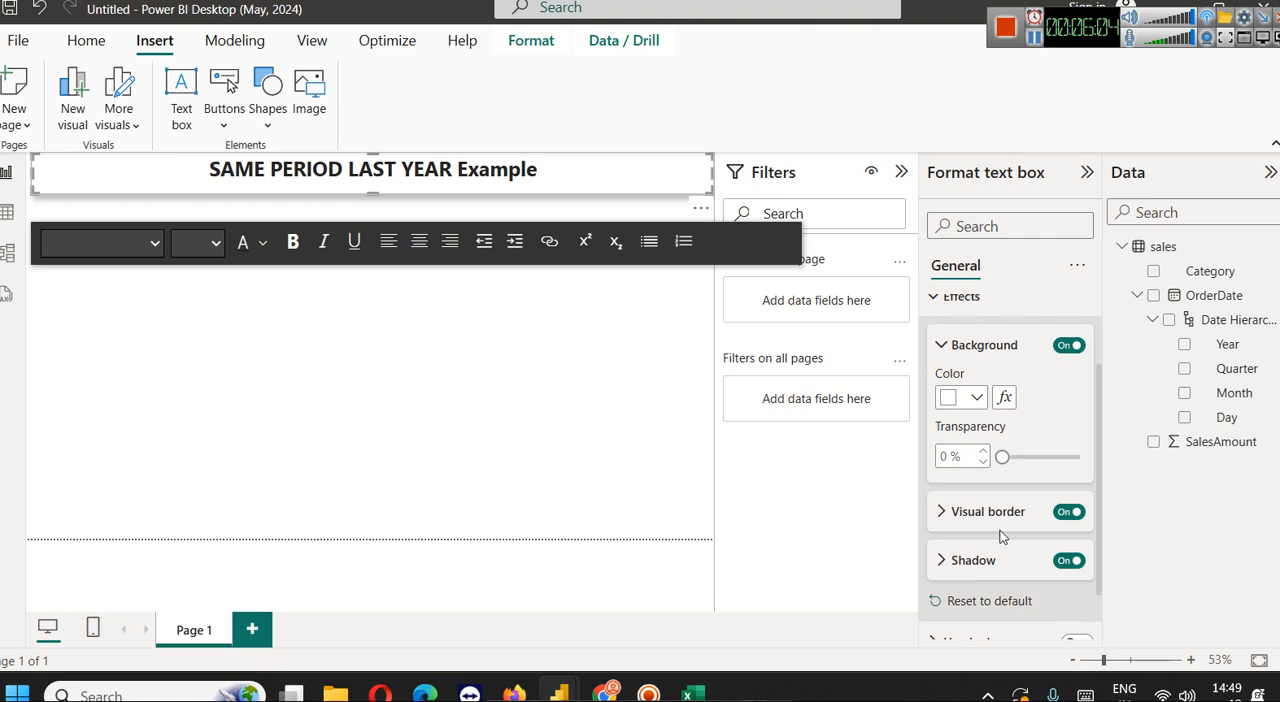
pyautogui.click(565, 447)
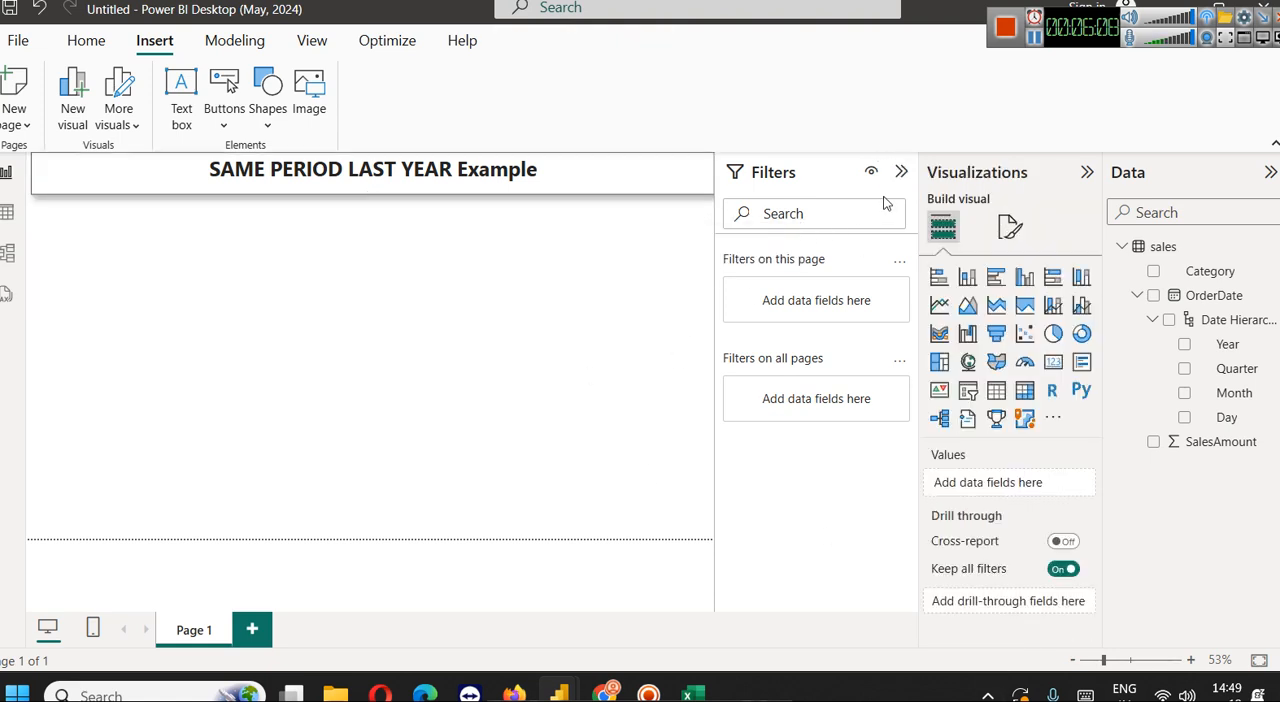
pyautogui.click(900, 173)
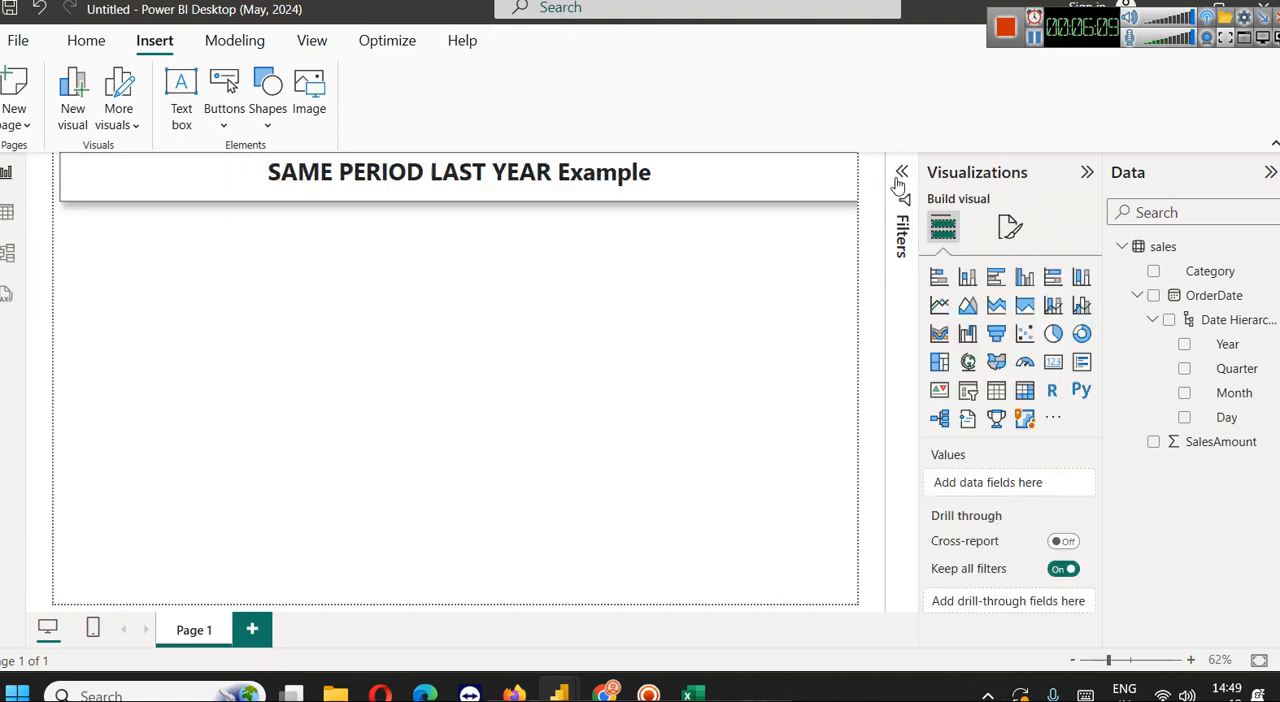
# Start a new calculated table, then switch to Chrome and copy the DateTable CALENDAR formula from the Sample Date Table section
pyautogui.click(1122, 250)
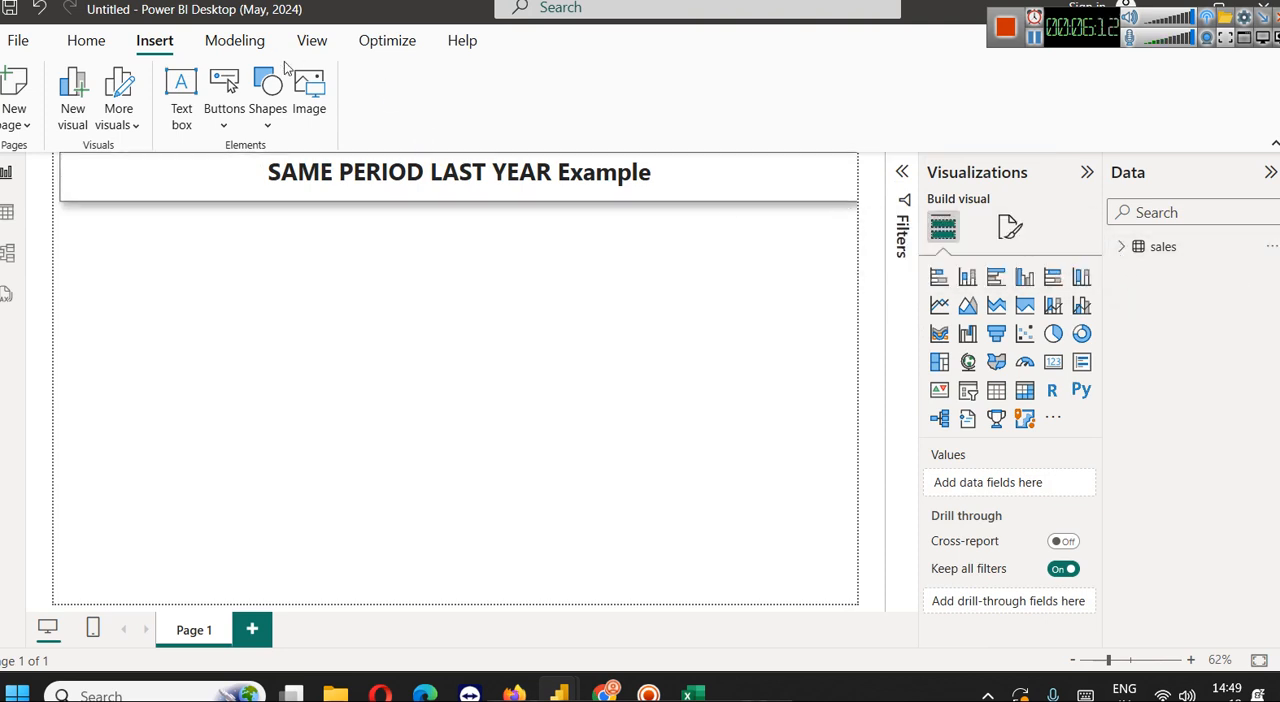
pyautogui.click(232, 42)
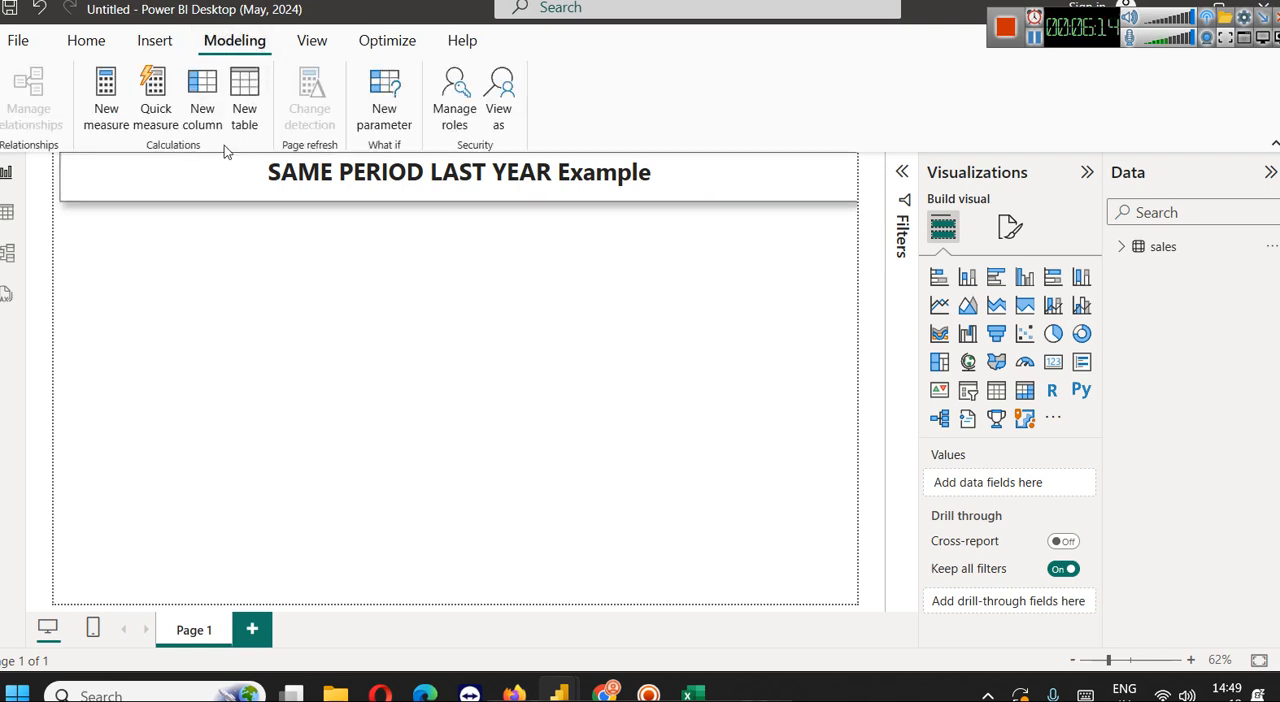
pyautogui.click(236, 124)
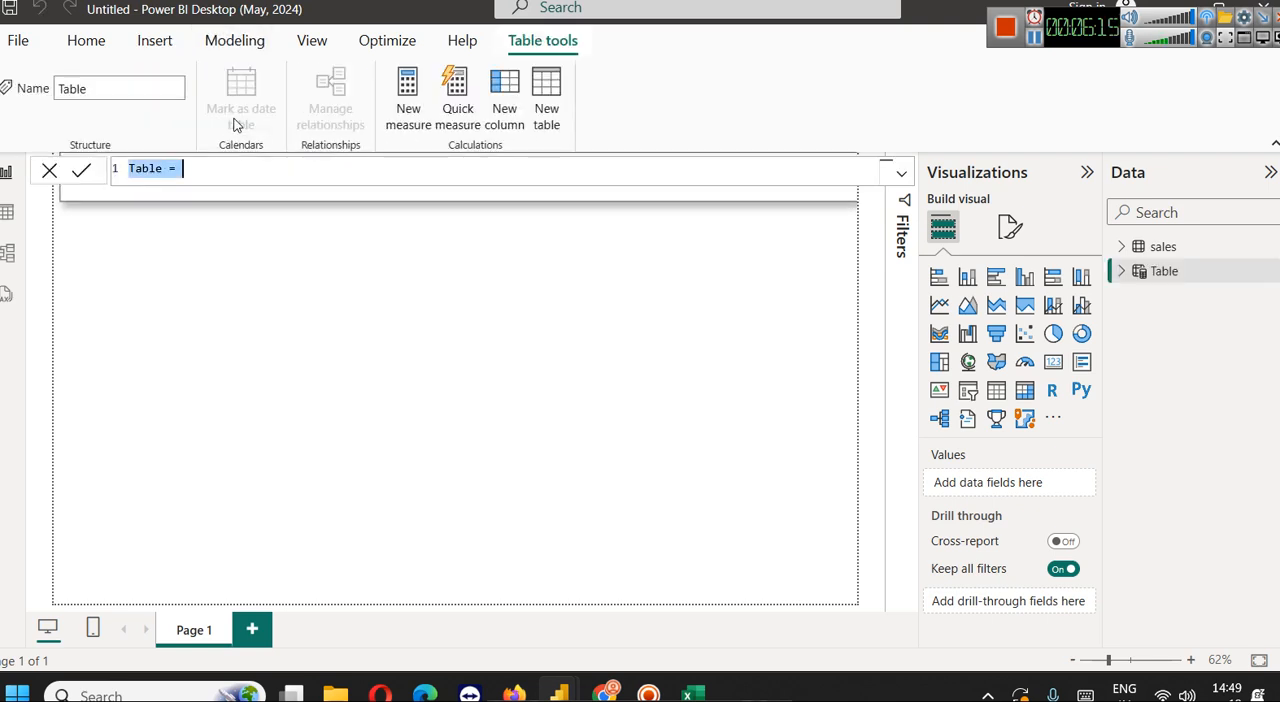
pyautogui.click(157, 167)
pyautogui.moveTo(604, 692)
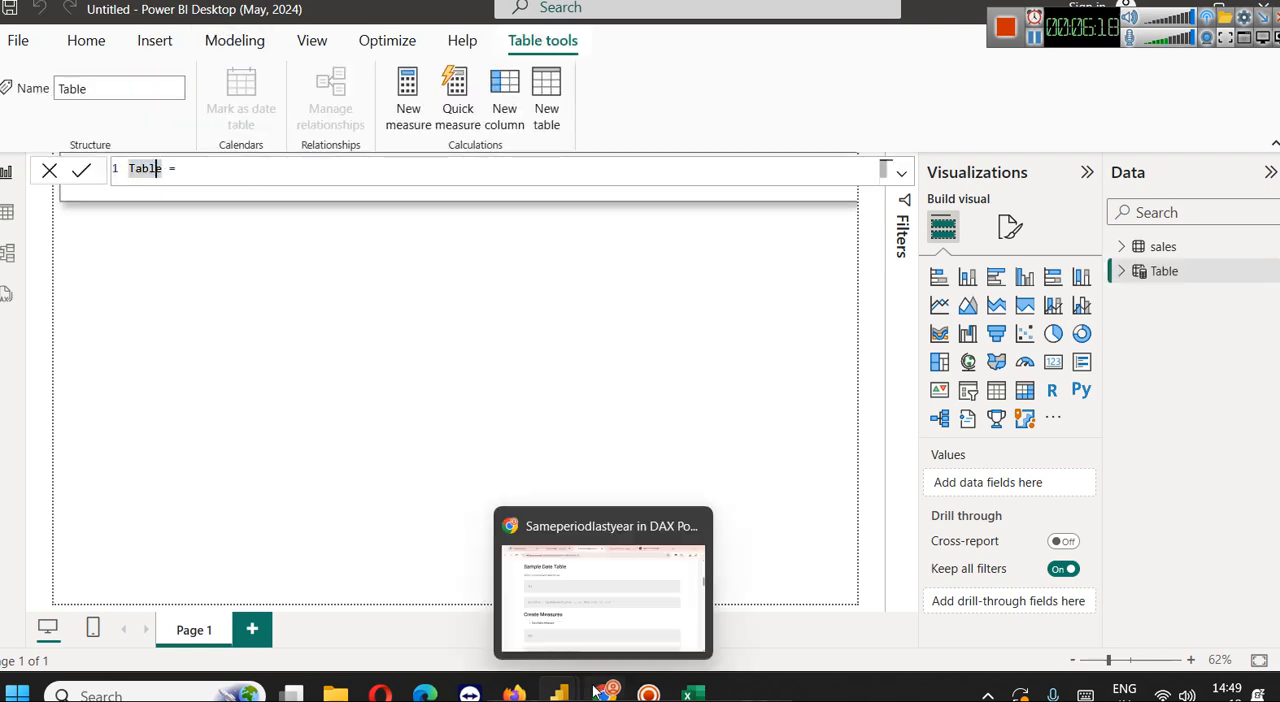
pyautogui.click(579, 565)
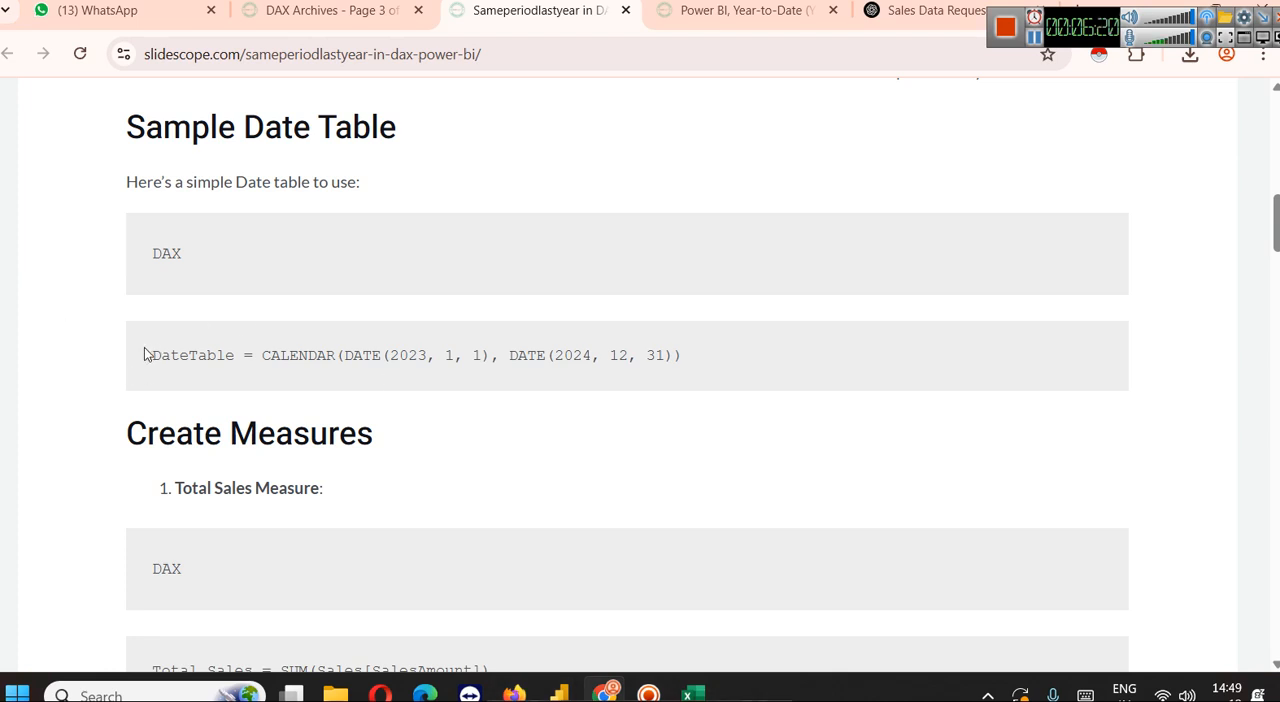
pyautogui.moveTo(150, 354); pyautogui.dragTo(748, 354)
pyautogui.hotkey('ctrl', 'c')
# Back in Power BI, define the new table as DateTable = CALENDAR(DATE(2023, 1, 1), DATE(2025, 12, 31)) and commit it
pyautogui.moveTo(563, 690)
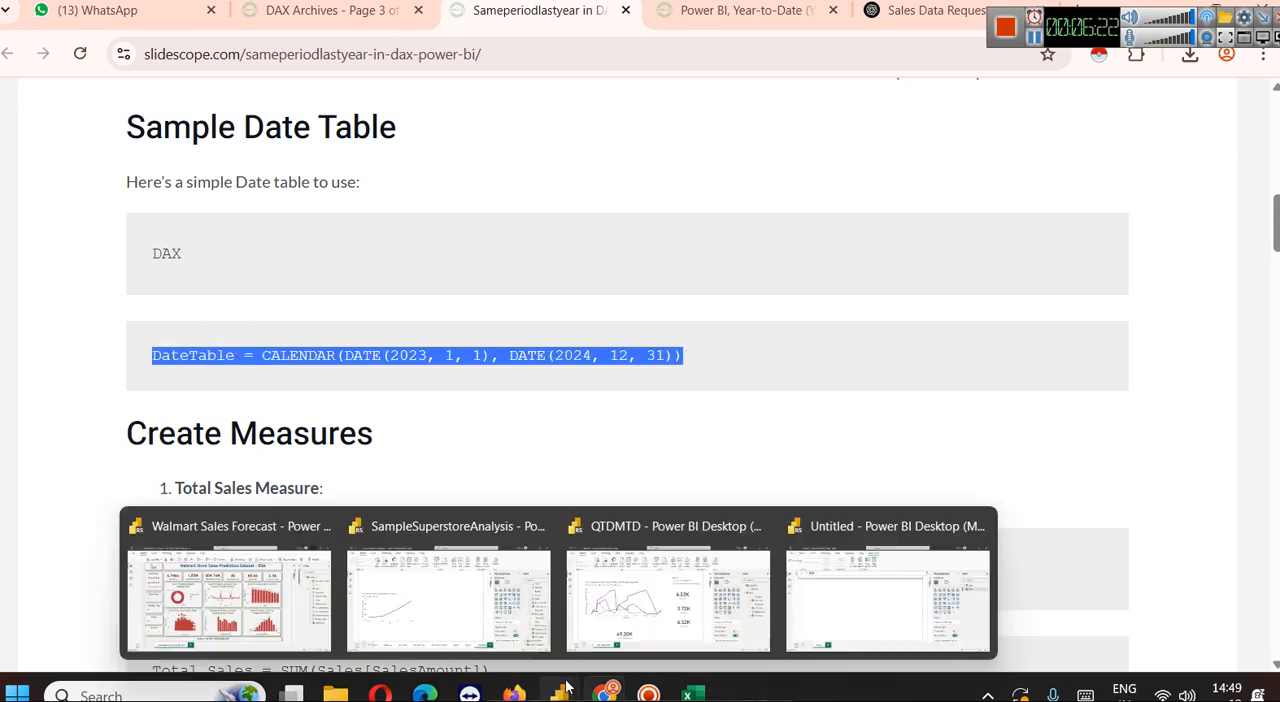
pyautogui.click(887, 590)
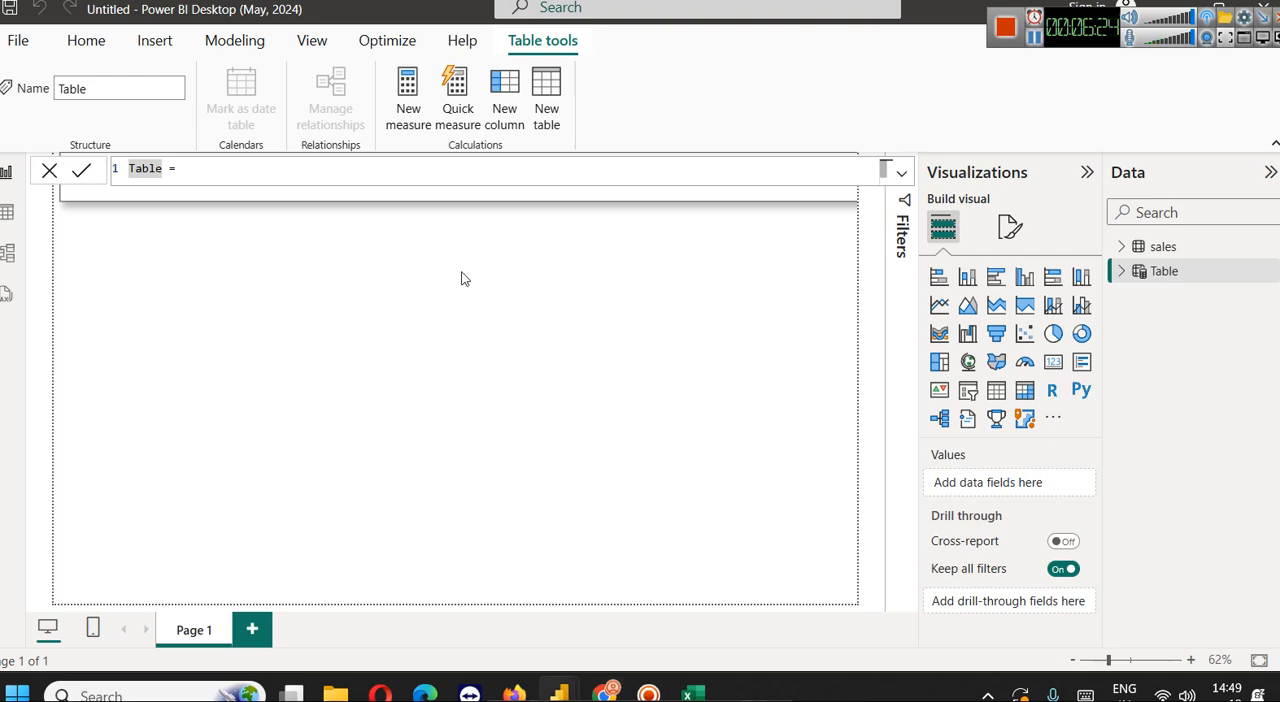
pyautogui.hotkey('ctrl', 'a')
pyautogui.hotkey('ctrl', 'v')
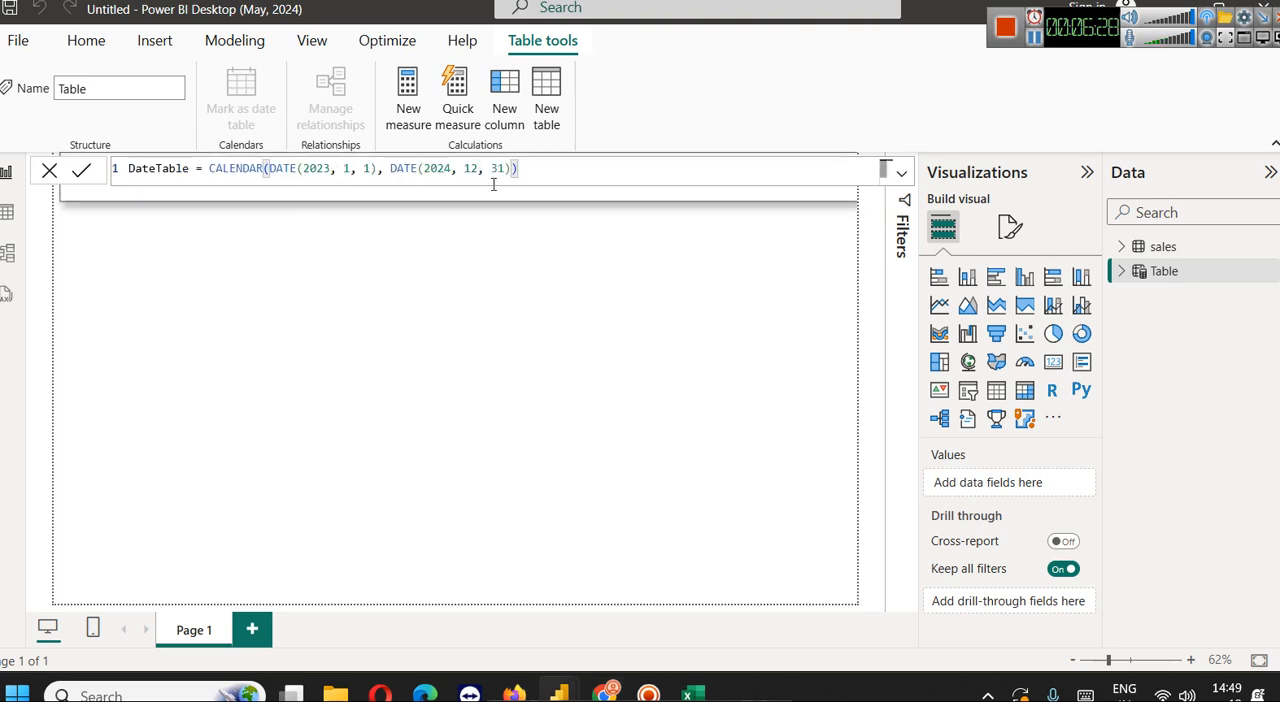
pyautogui.click(451, 170)
pyautogui.write('5')
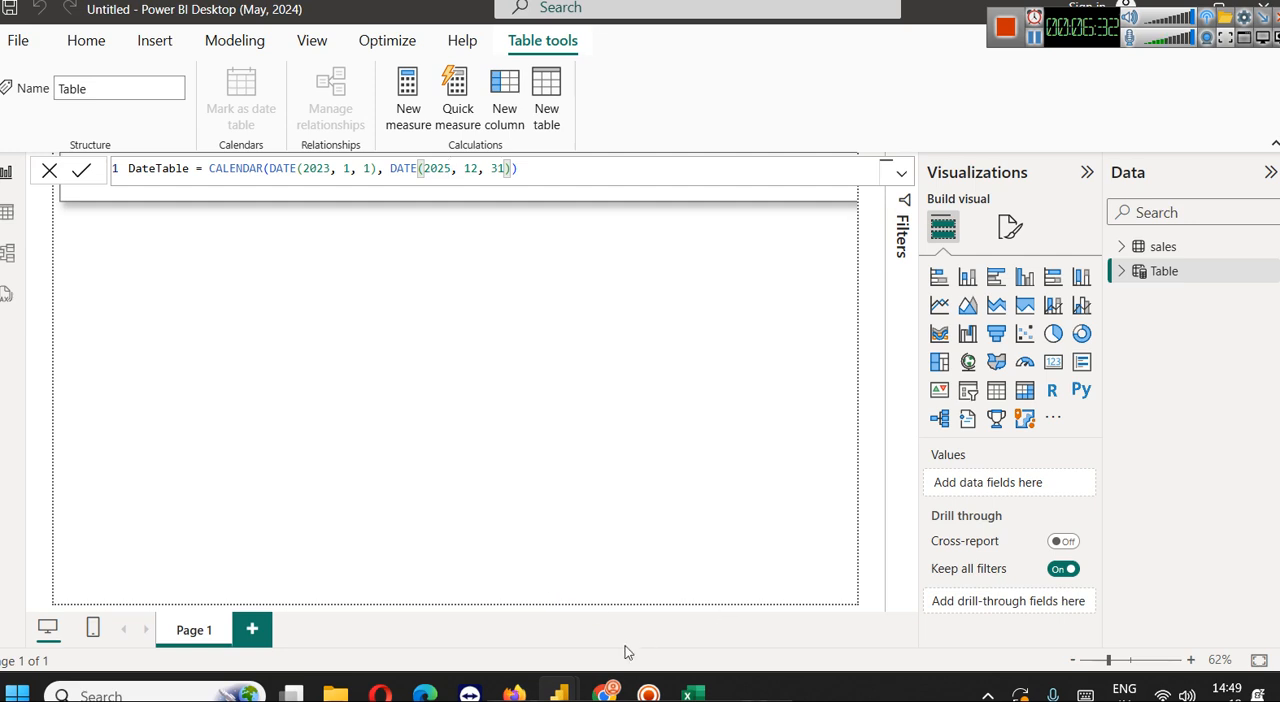
pyautogui.click(606, 690)
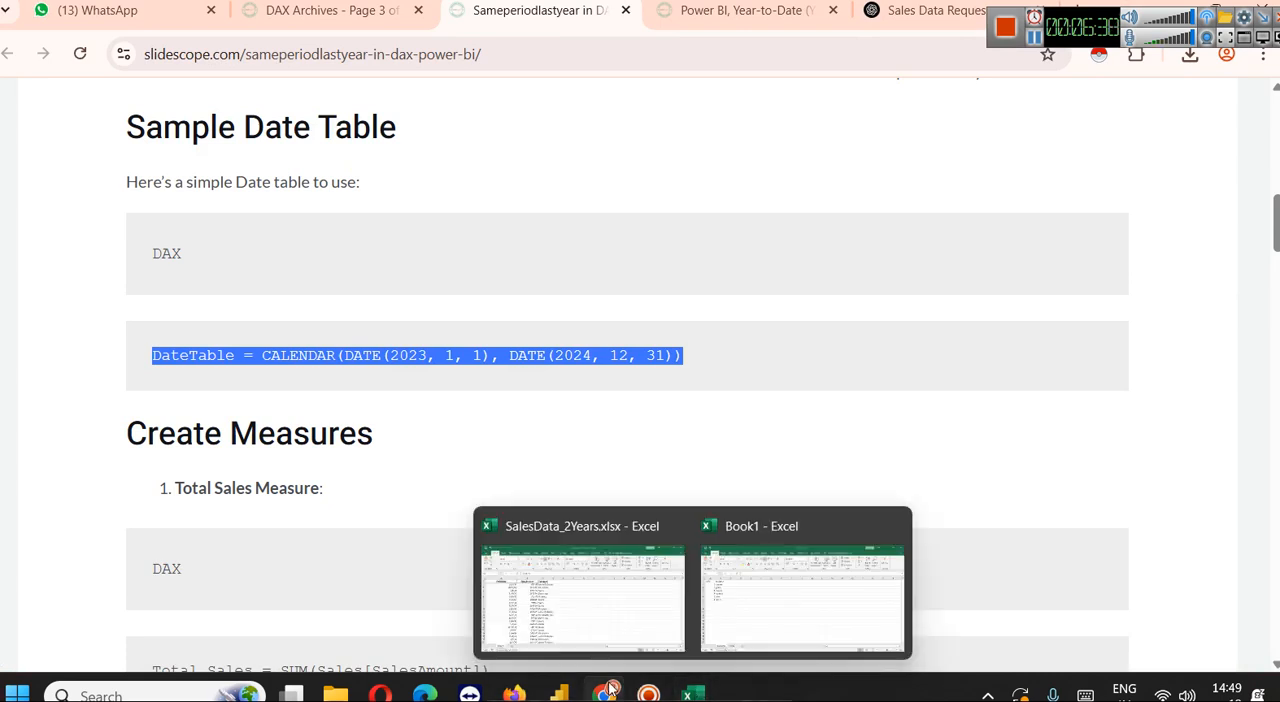
pyautogui.moveTo(558, 692)
pyautogui.click(900, 625)
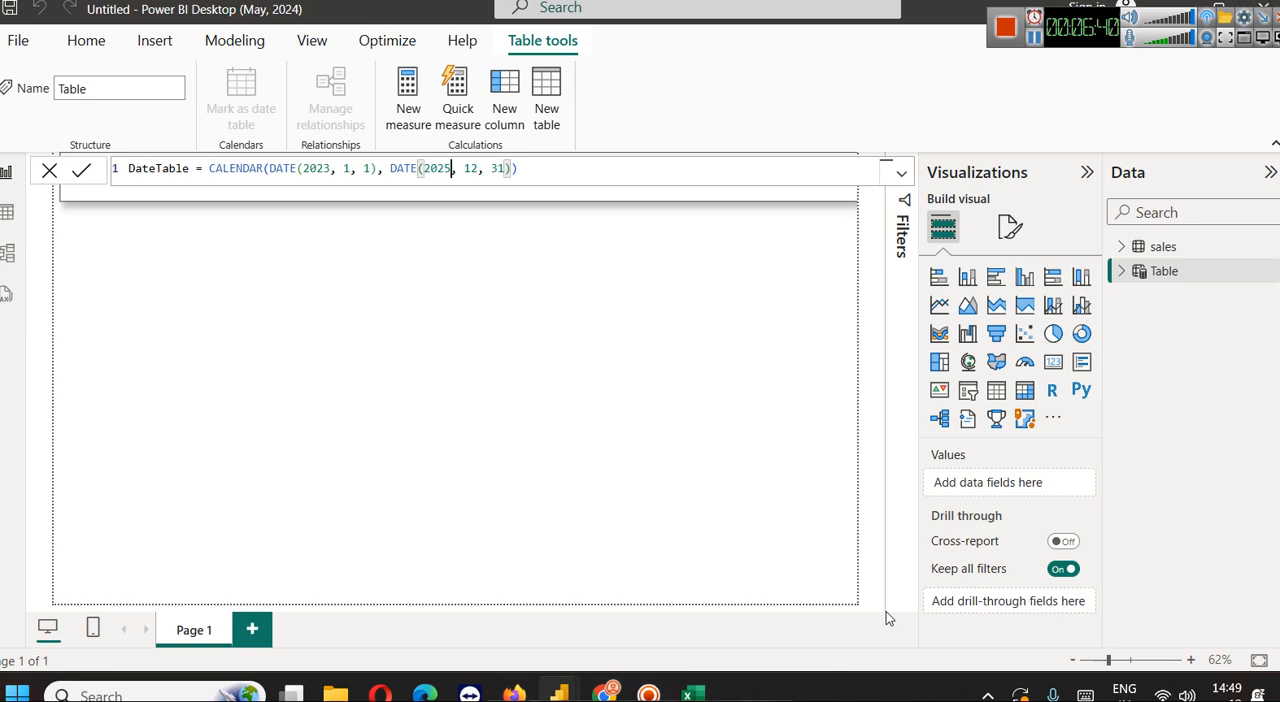
pyautogui.click(620, 170)
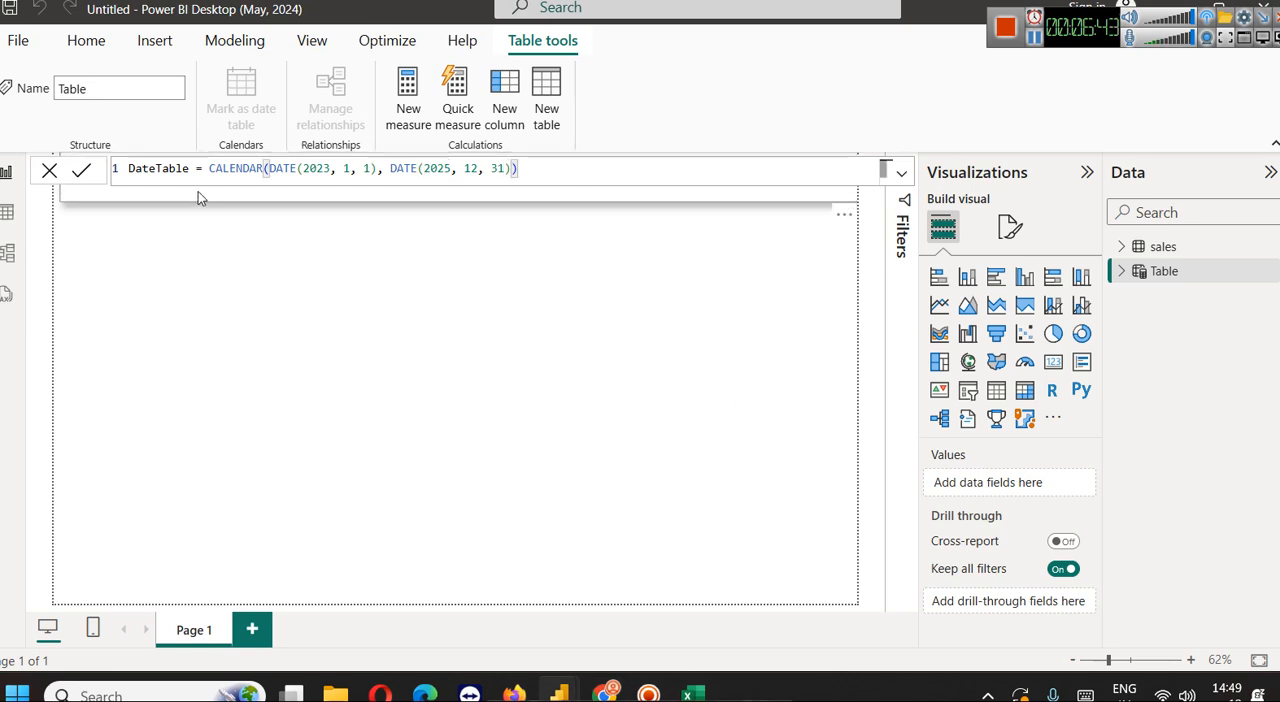
pyautogui.click(81, 170)
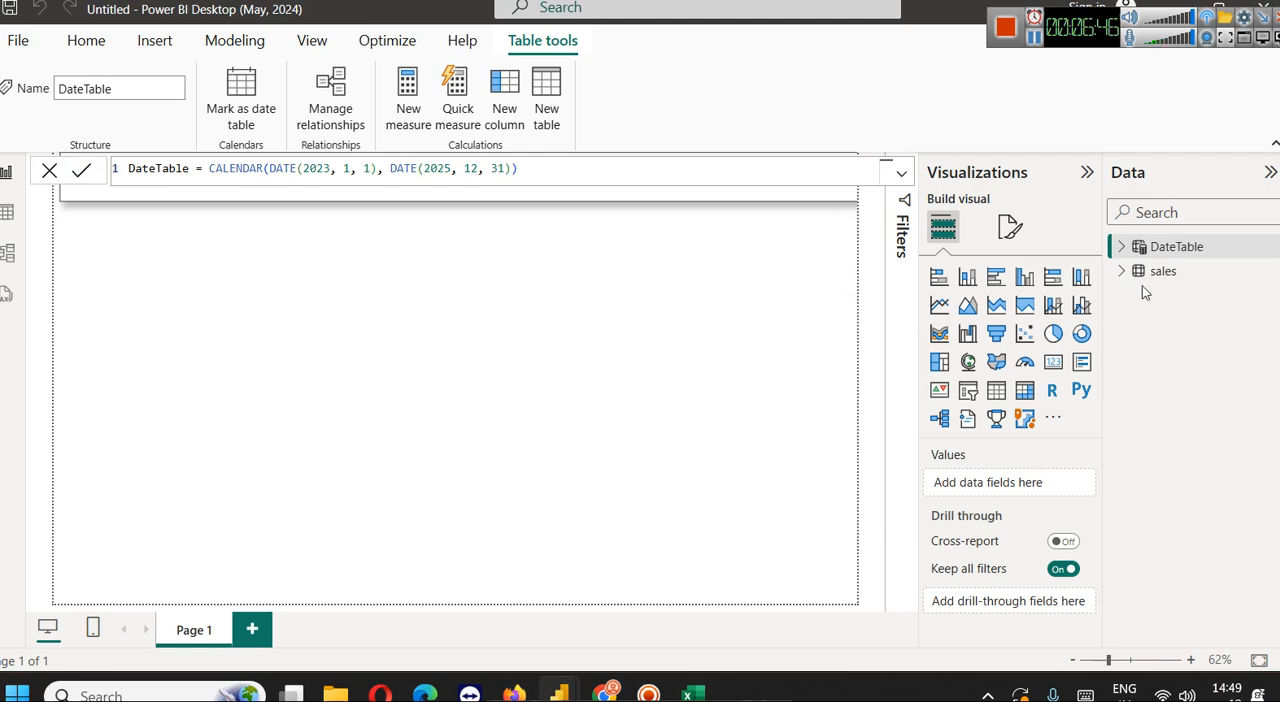
# Examine the DateTable's Date field and its generated rows in the table view, and return to the report view
pyautogui.click(1121, 248)
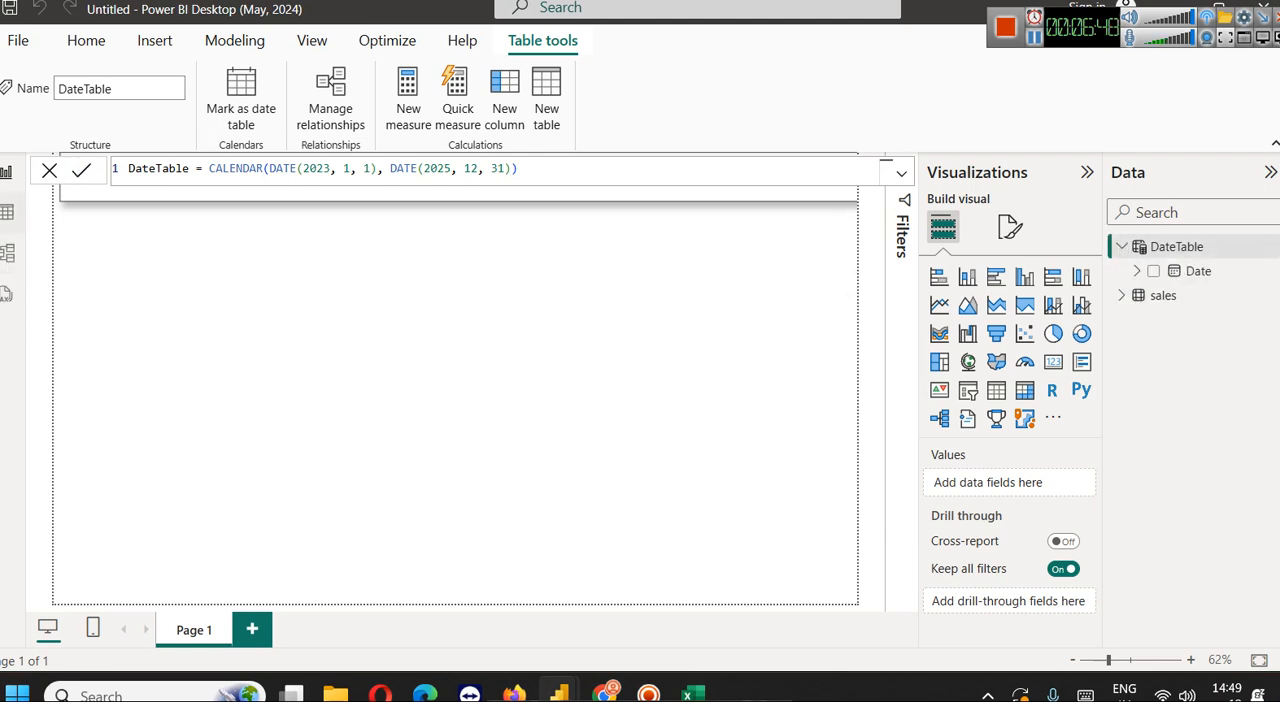
pyautogui.click(7, 212)
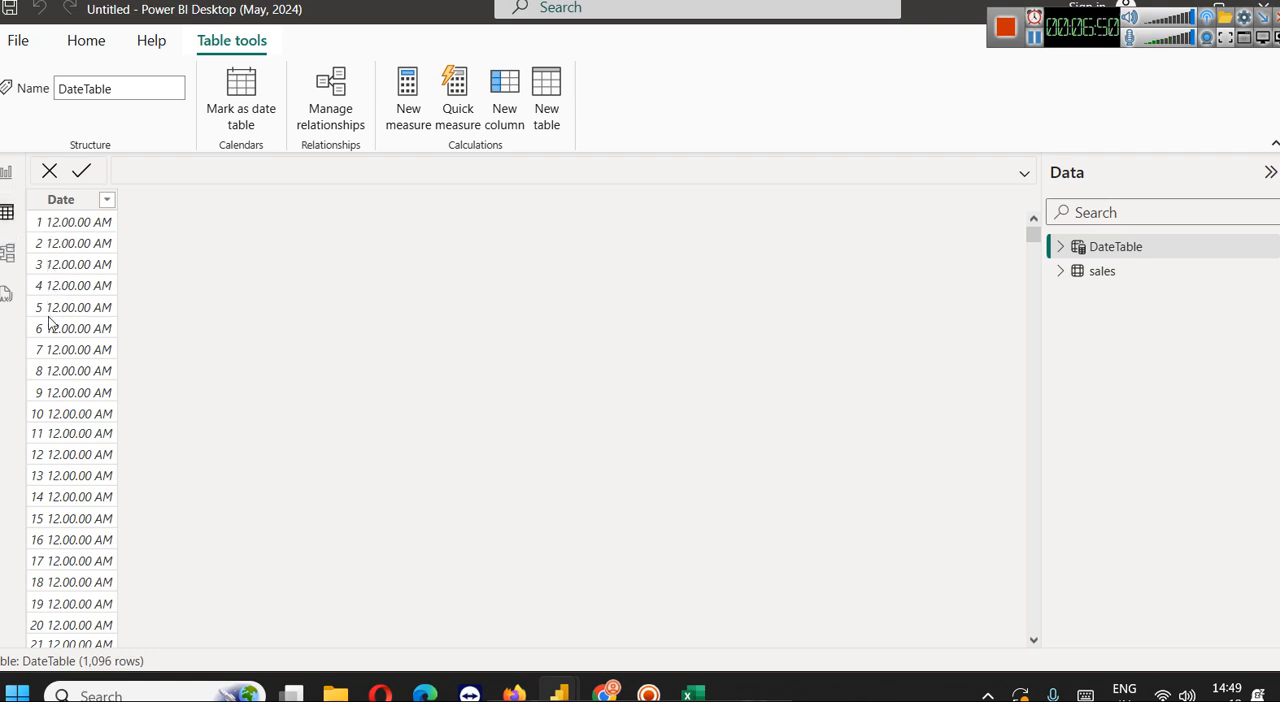
pyautogui.moveTo(1033, 240)
pyautogui.mouseDown()
pyautogui.moveTo(1051, 660)
pyautogui.moveTo(1035, 230)
pyautogui.mouseUp()
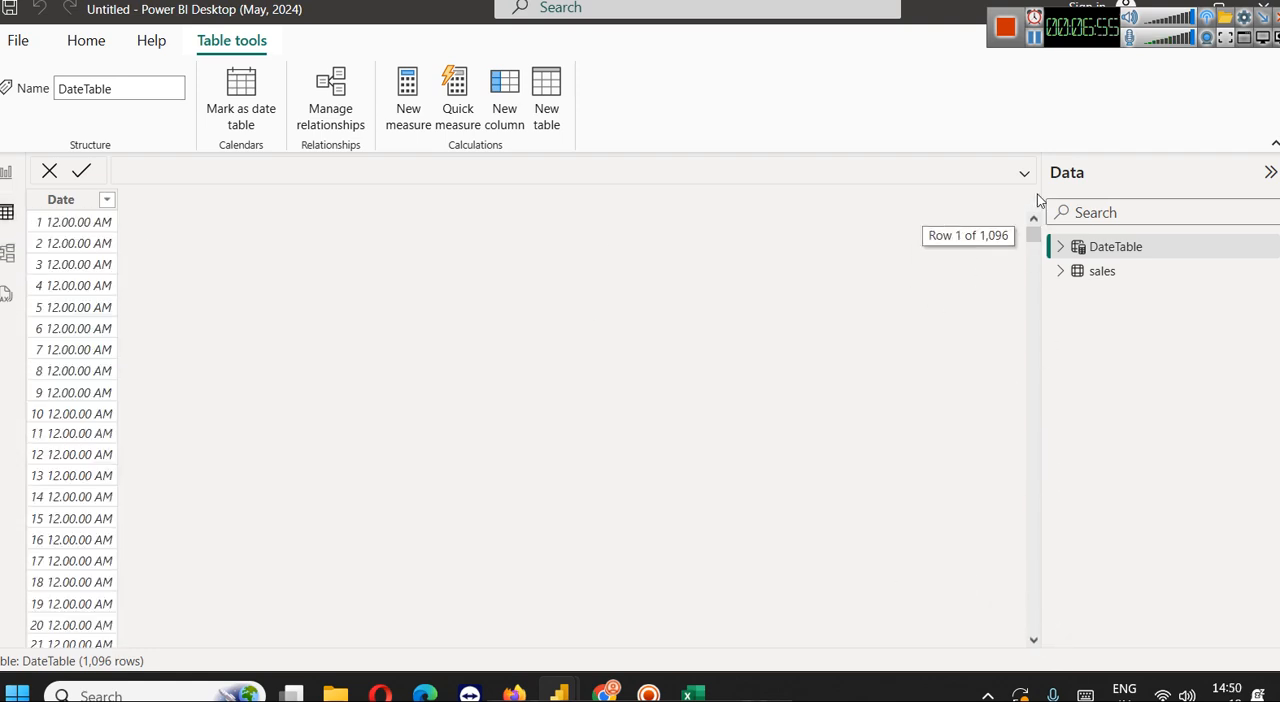
pyautogui.click(8, 173)
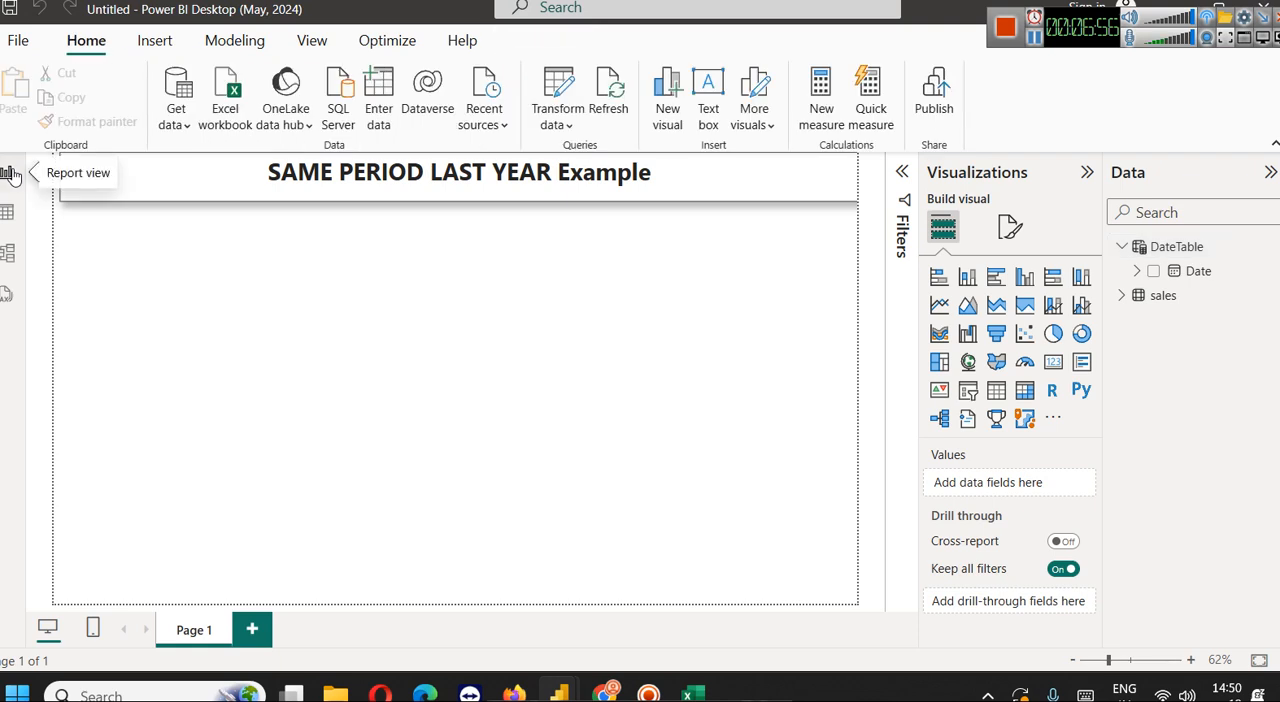
# Create an active many-to-one, single-direction relationship from OrderDate in sales to Date in DateTable in the model view
pyautogui.click(1121, 296)
pyautogui.click(7, 253)
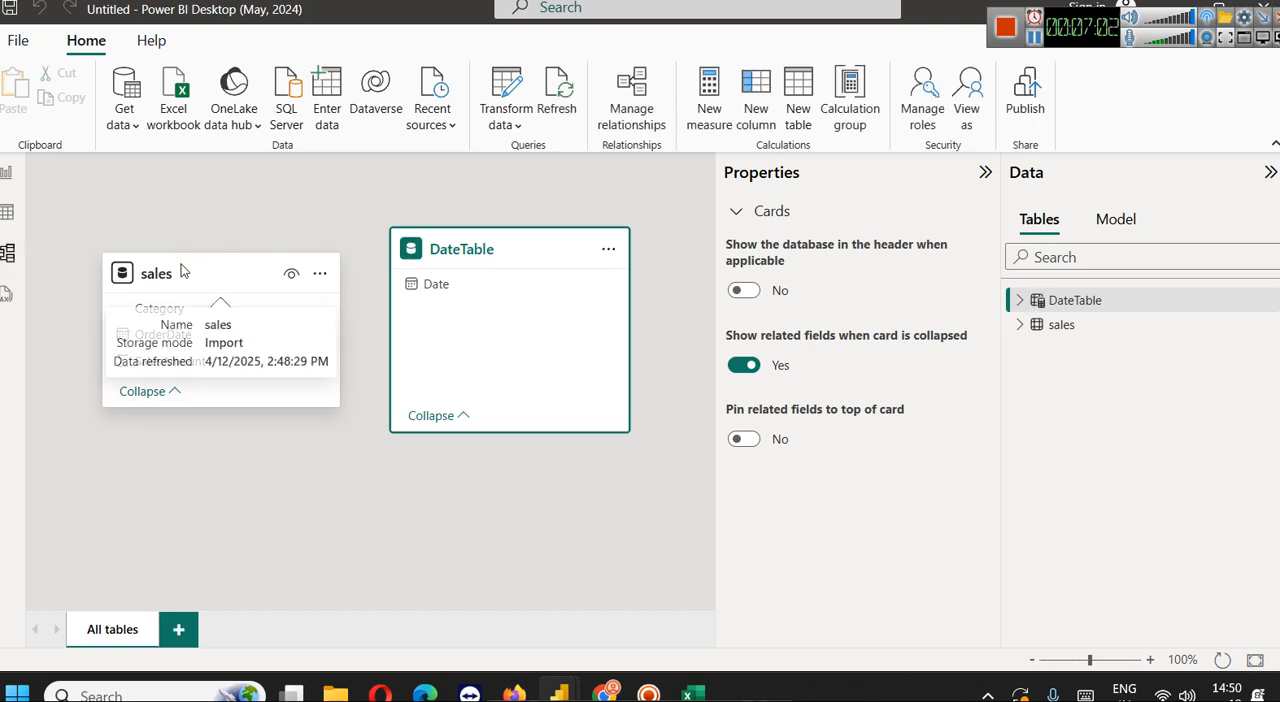
pyautogui.moveTo(182, 334); pyautogui.dragTo(492, 297)
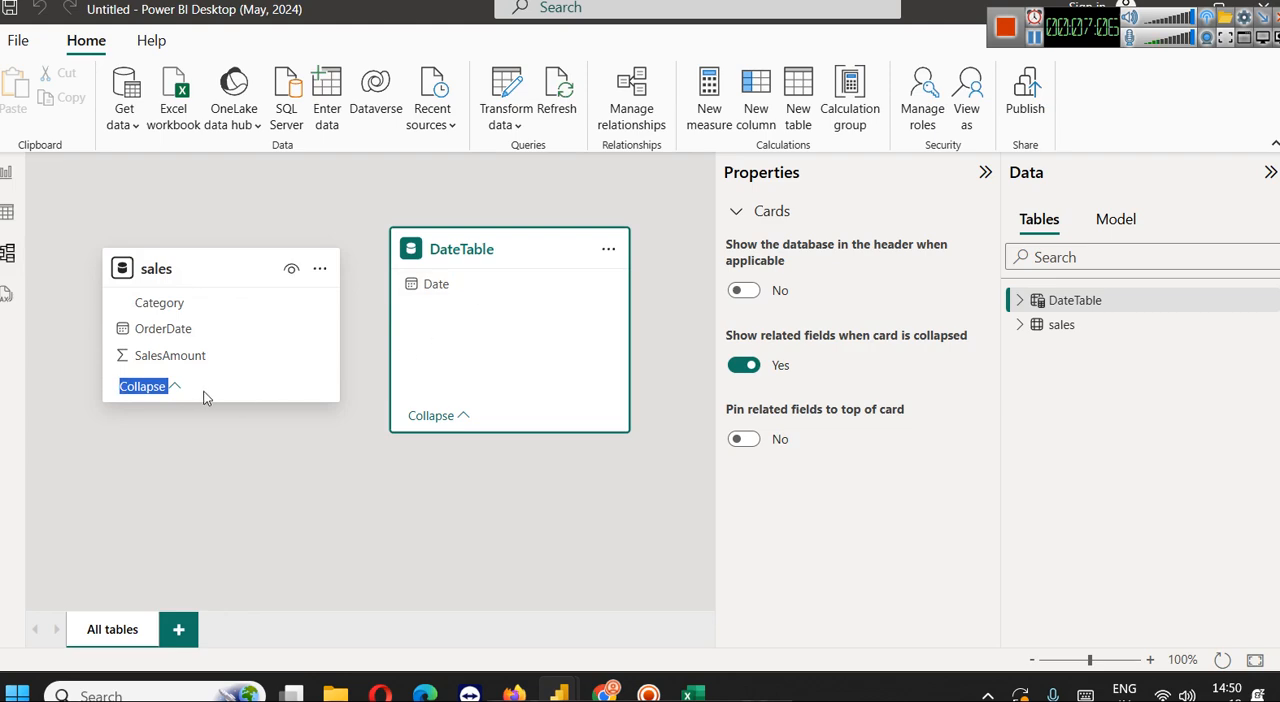
pyautogui.moveTo(181, 331); pyautogui.dragTo(446, 293)
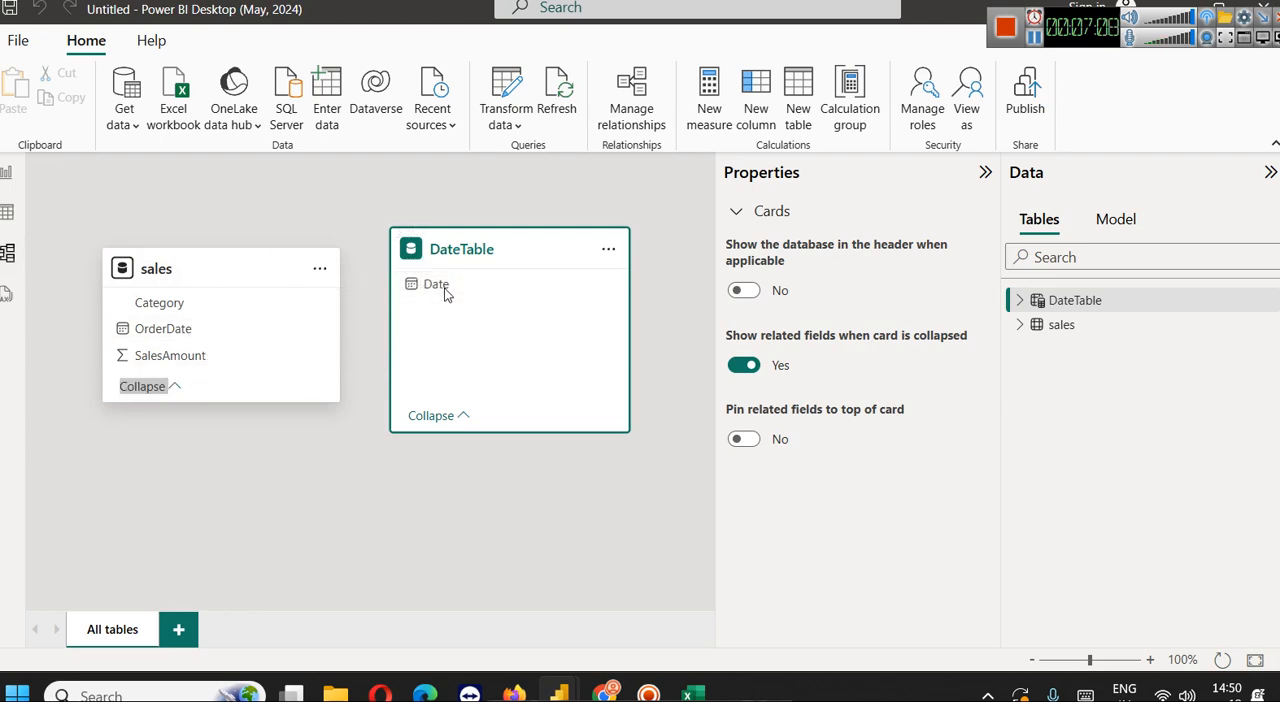
pyautogui.click(836, 634)
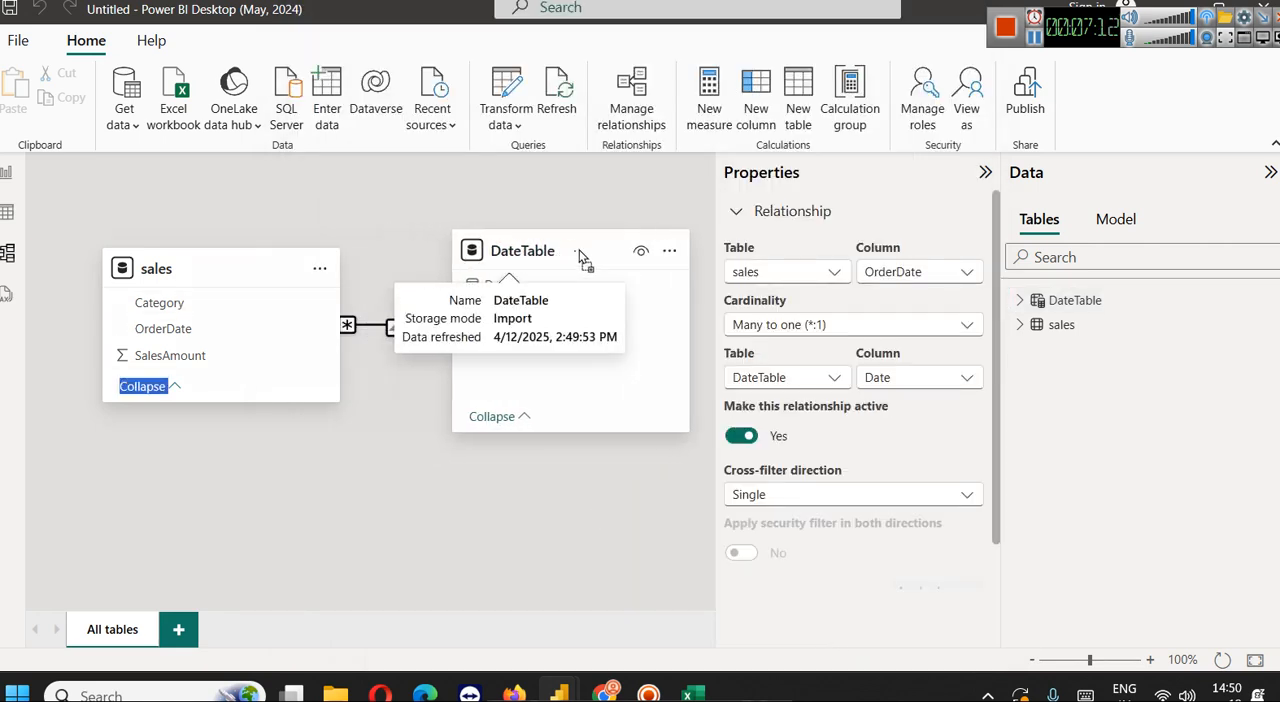
pyautogui.click(985, 172)
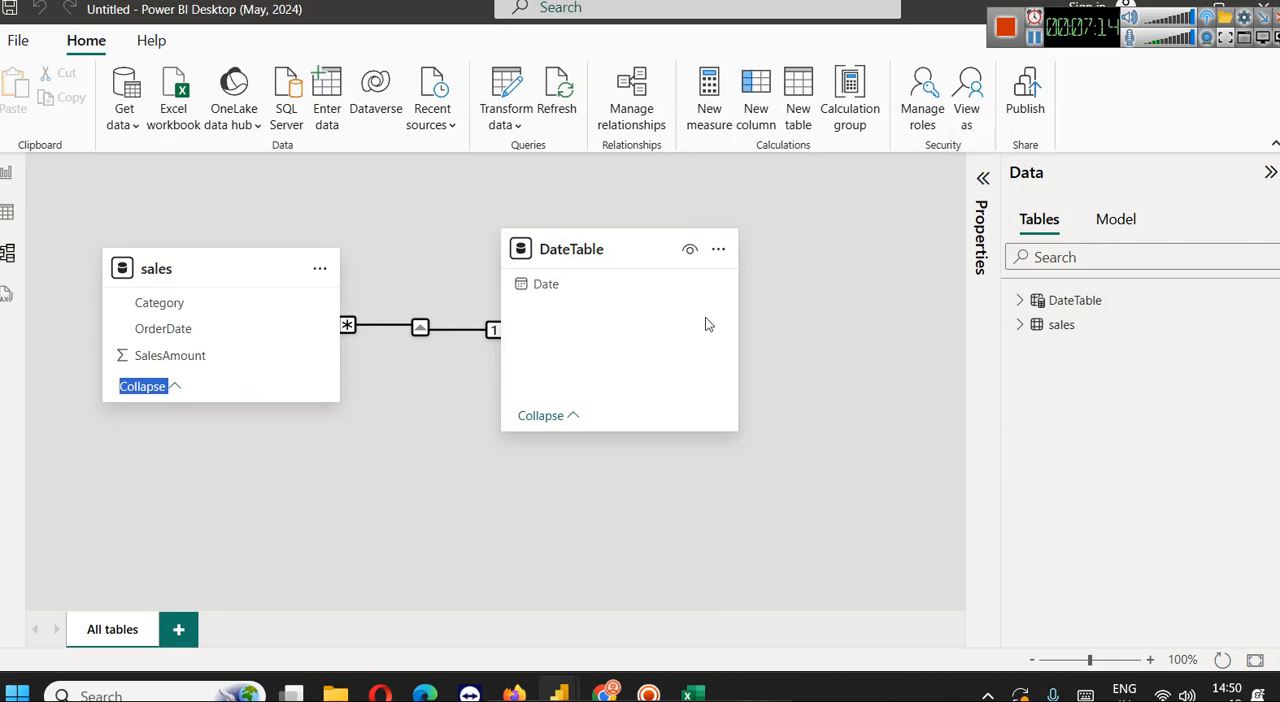
# Save the report in the WE-Dash folder as Sply and return to the report view
pyautogui.hotkey('ctrl', 's')
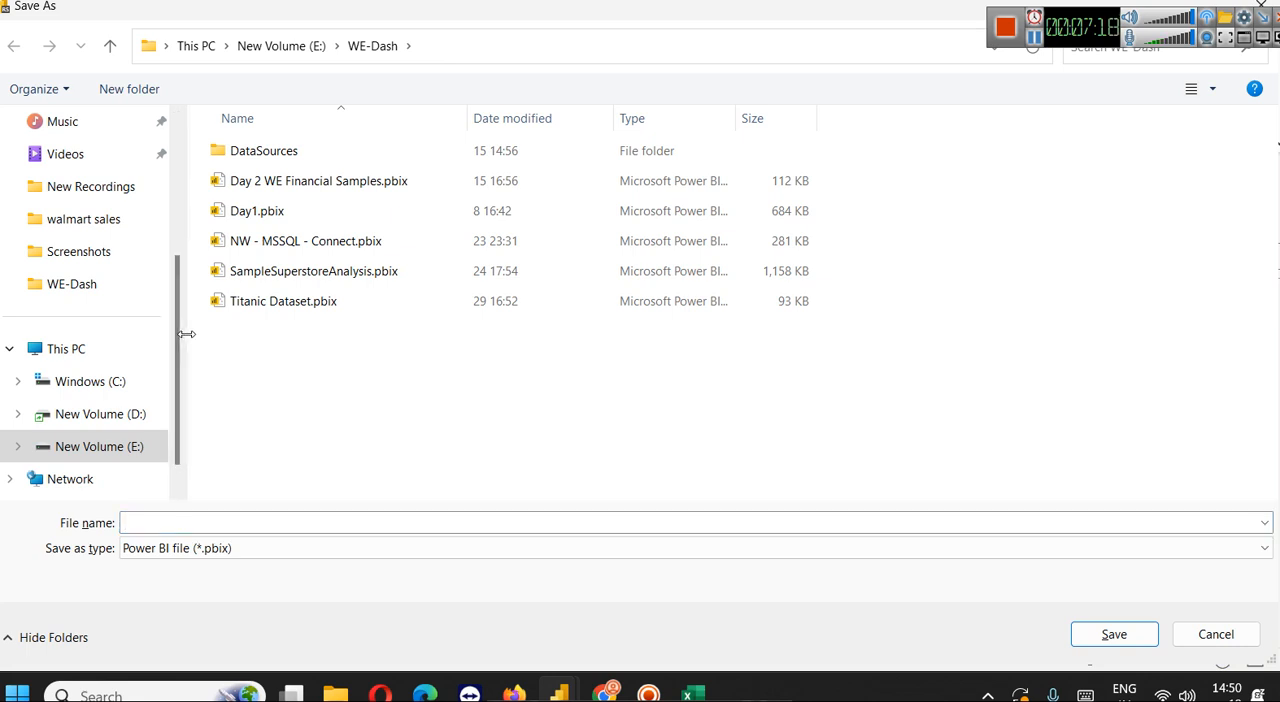
pyautogui.moveTo(189, 334); pyautogui.dragTo(42, 334)
pyautogui.write('Sply')
pyautogui.press('Return')
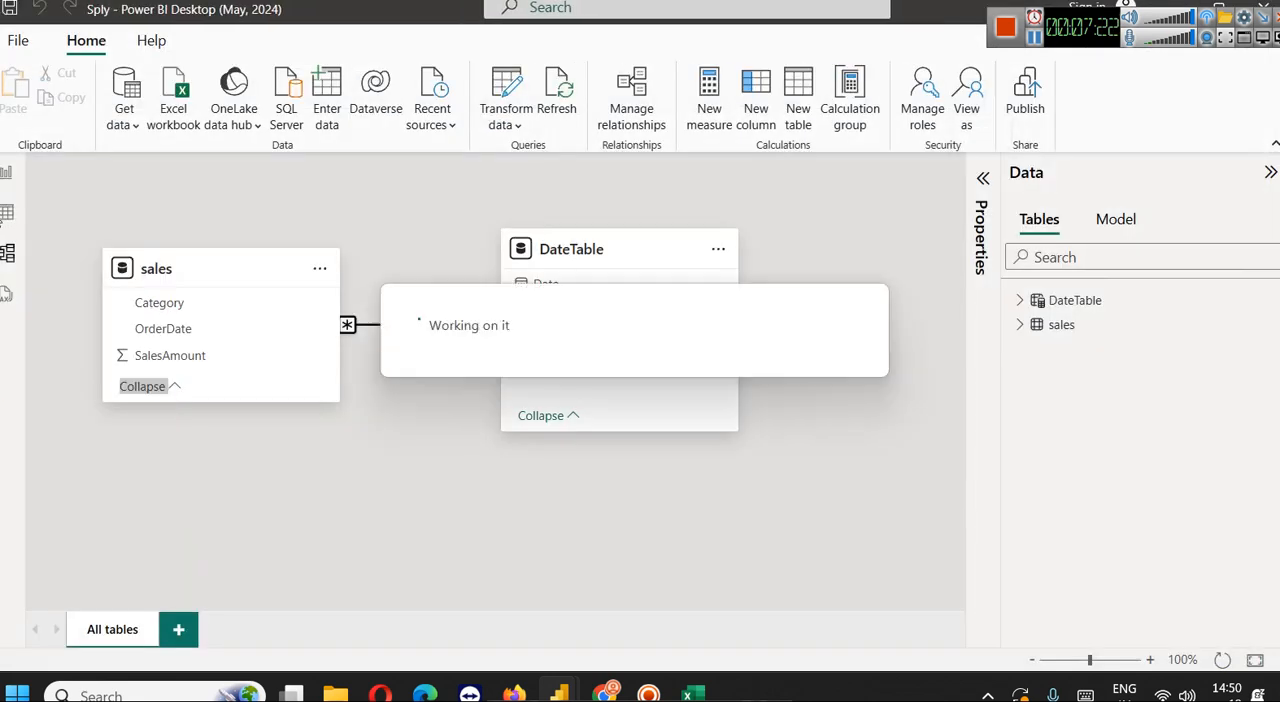
pyautogui.click(6, 174)
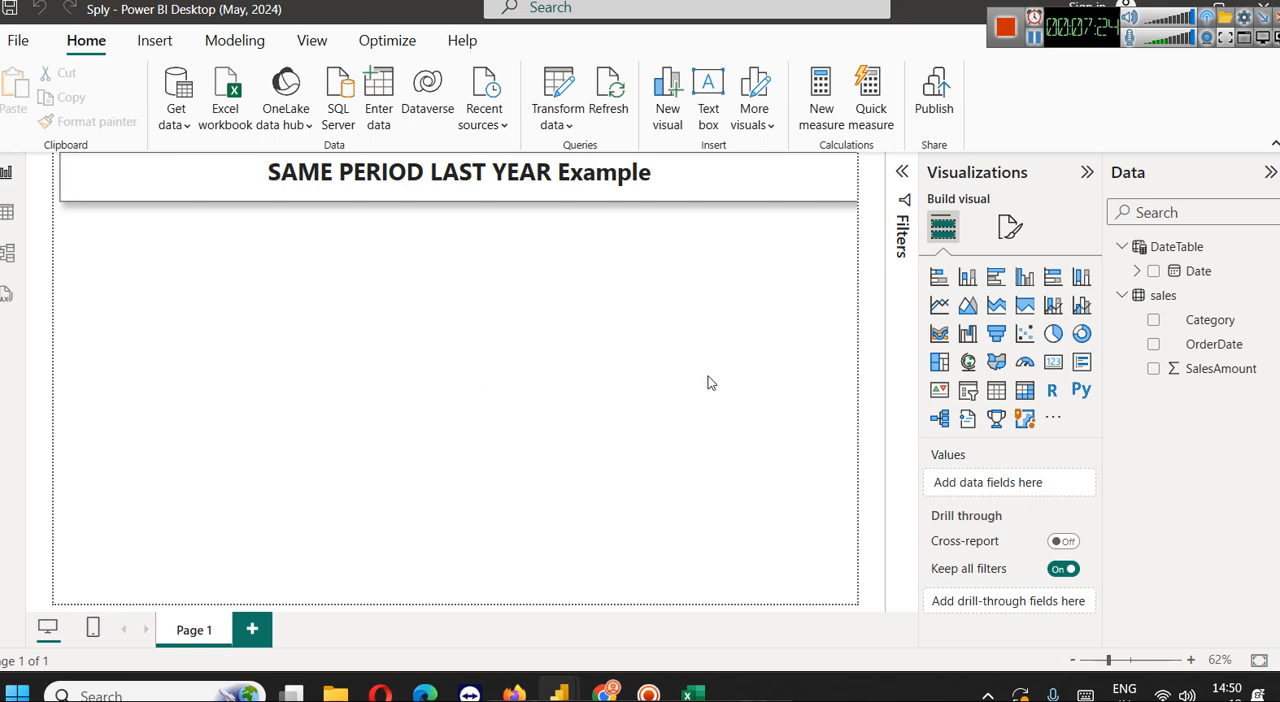
pyautogui.click(1137, 272)
pyautogui.click(1271, 272)
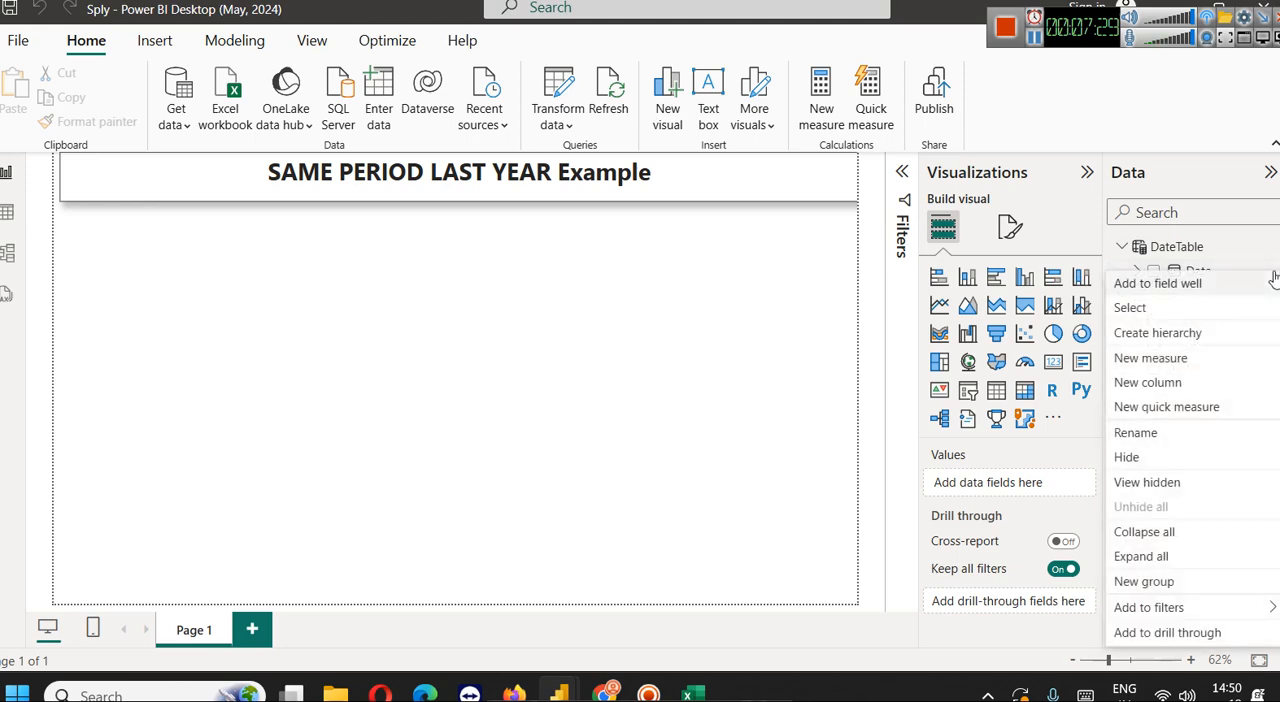
pyautogui.click(803, 351)
# Switch to Chrome, copy the formula Total Sales = SUM(Sales[SalesAmount]) from the Create Measures section, and return to Power BI
pyautogui.click(1034, 41)
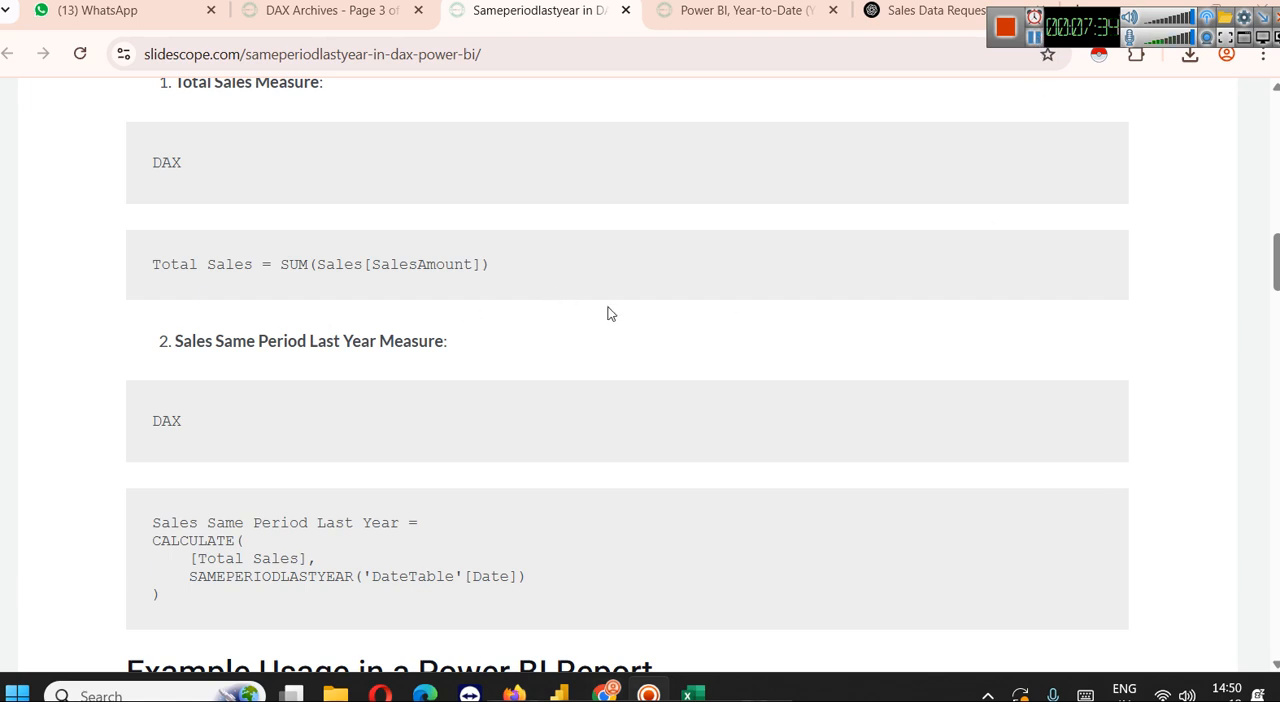
pyautogui.scroll(1, 605, 310)
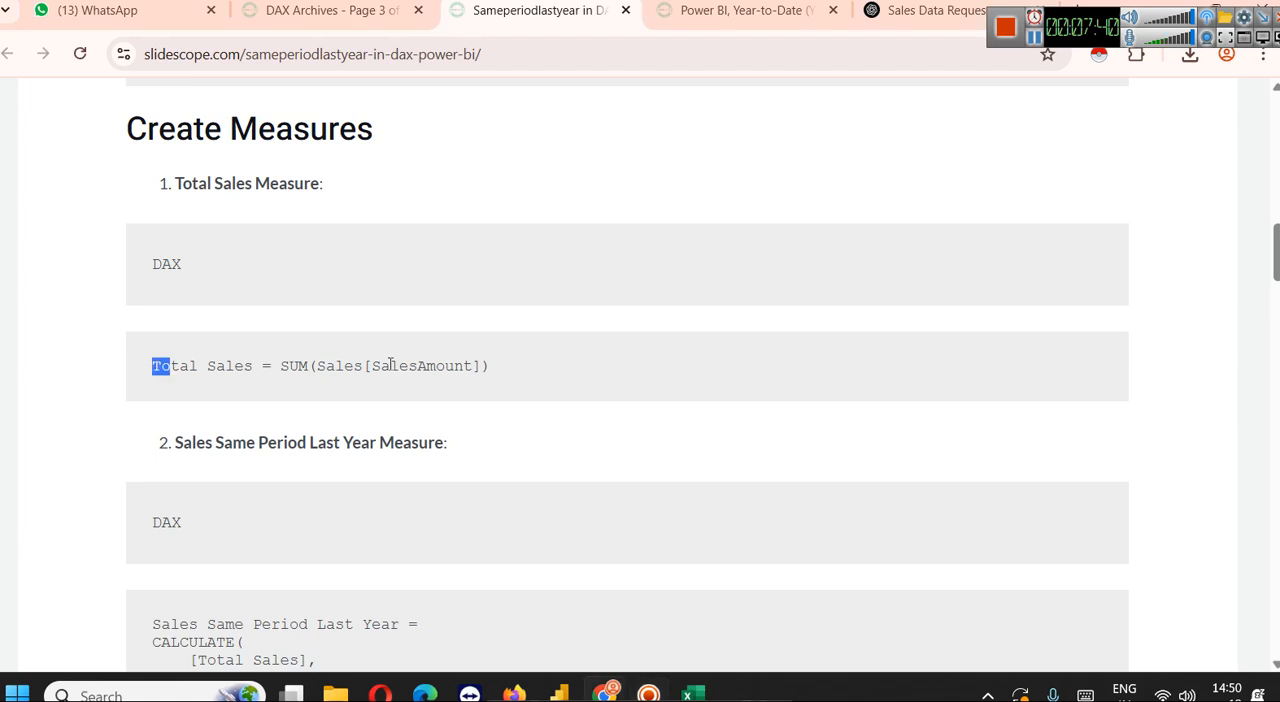
pyautogui.moveTo(152, 368); pyautogui.dragTo(562, 370)
pyautogui.hotkey('ctrl', 'c')
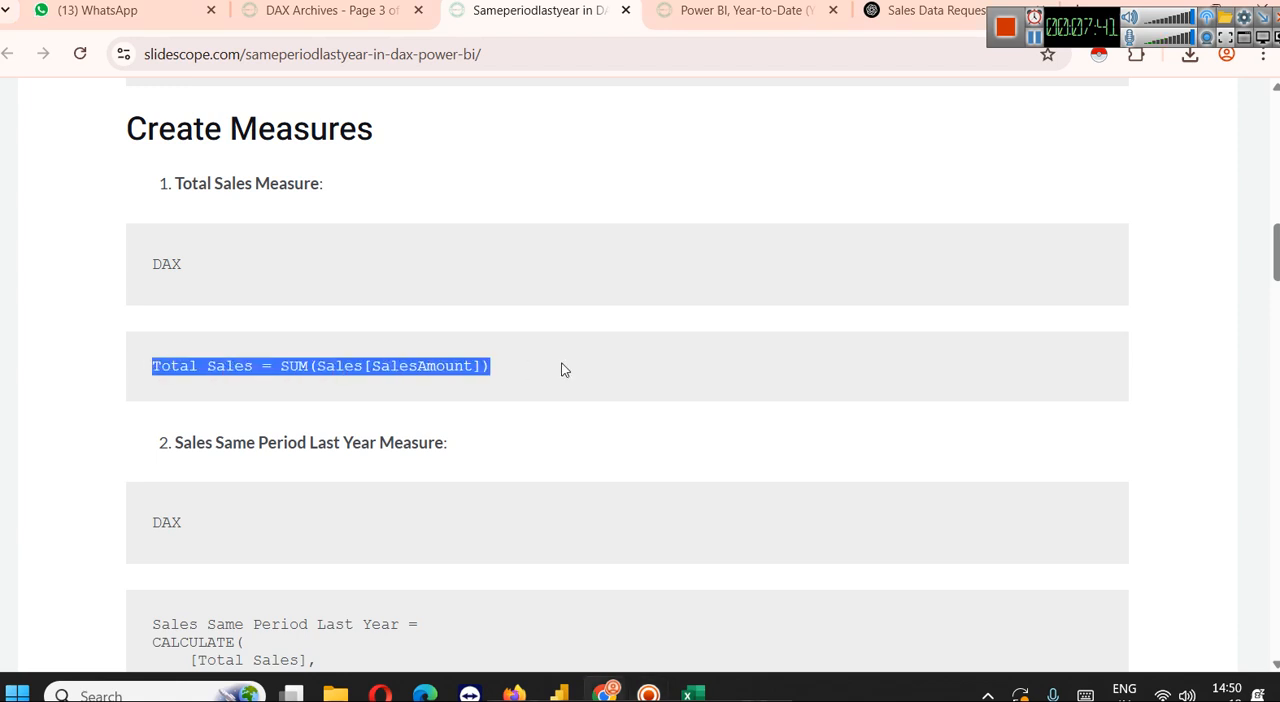
pyautogui.click(610, 690)
pyautogui.click(1170, 296)
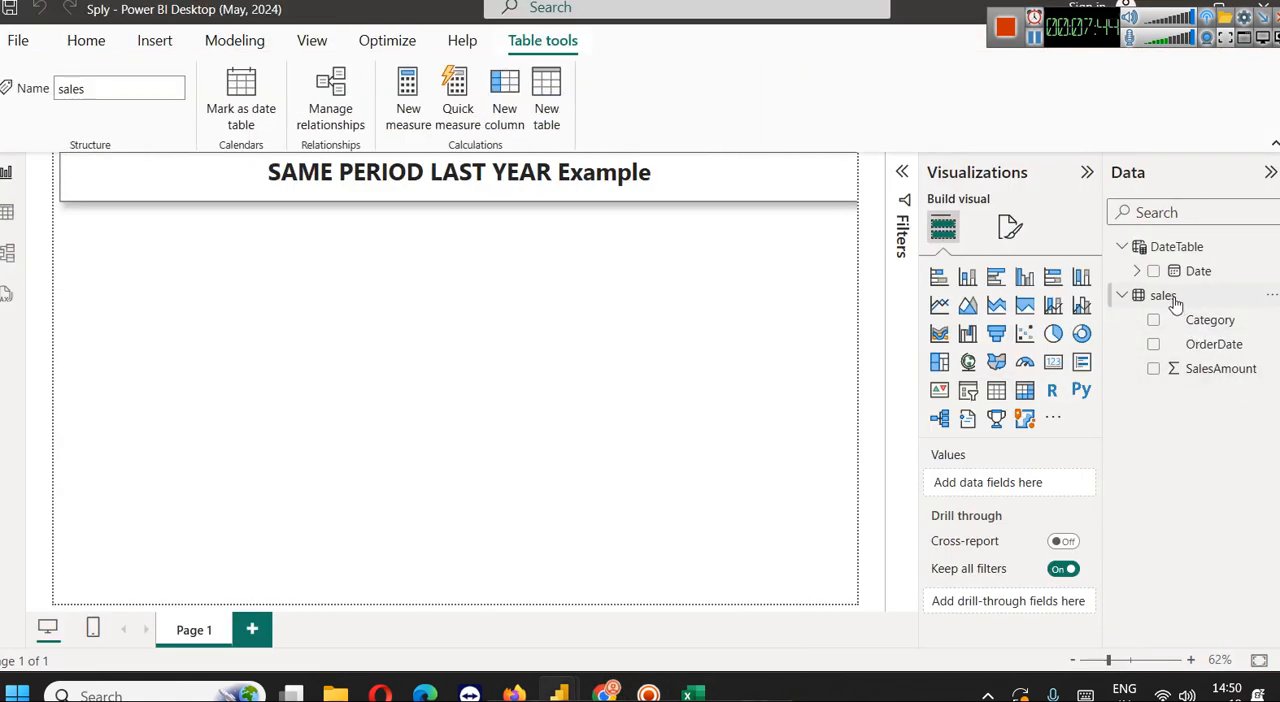
pyautogui.rightClick(1172, 296)
pyautogui.click(1064, 345)
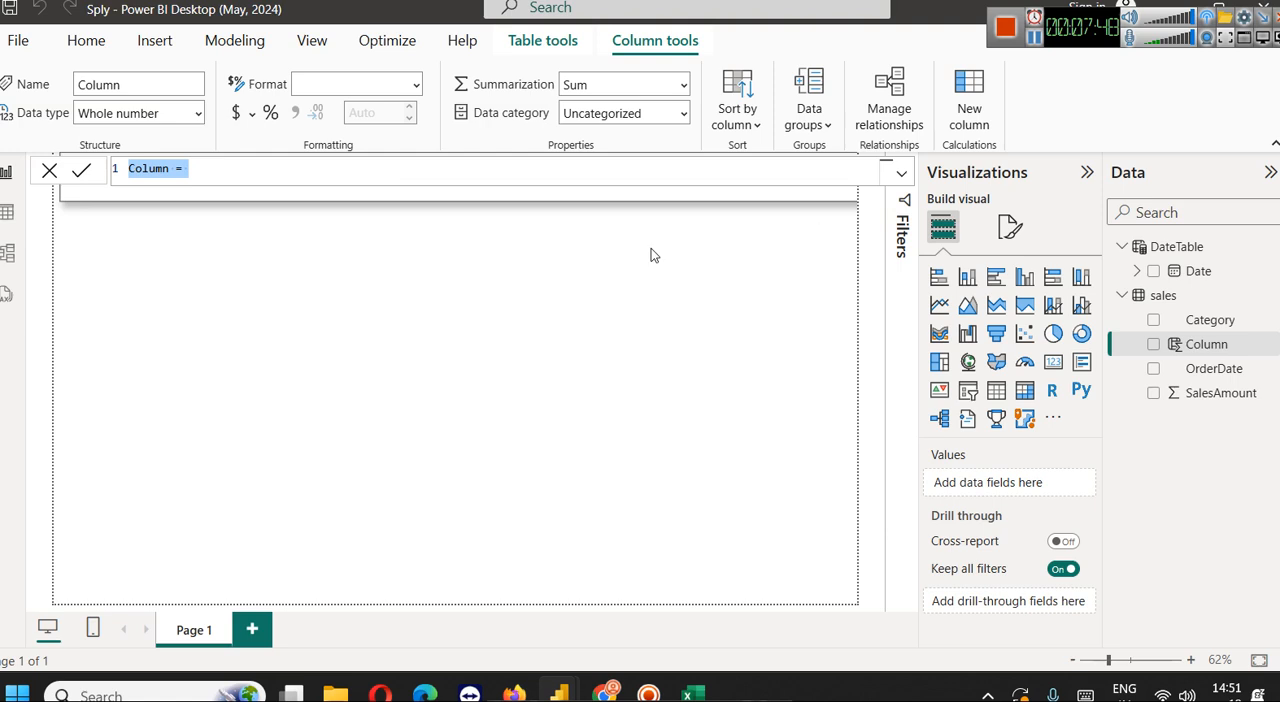
pyautogui.click(49, 170)
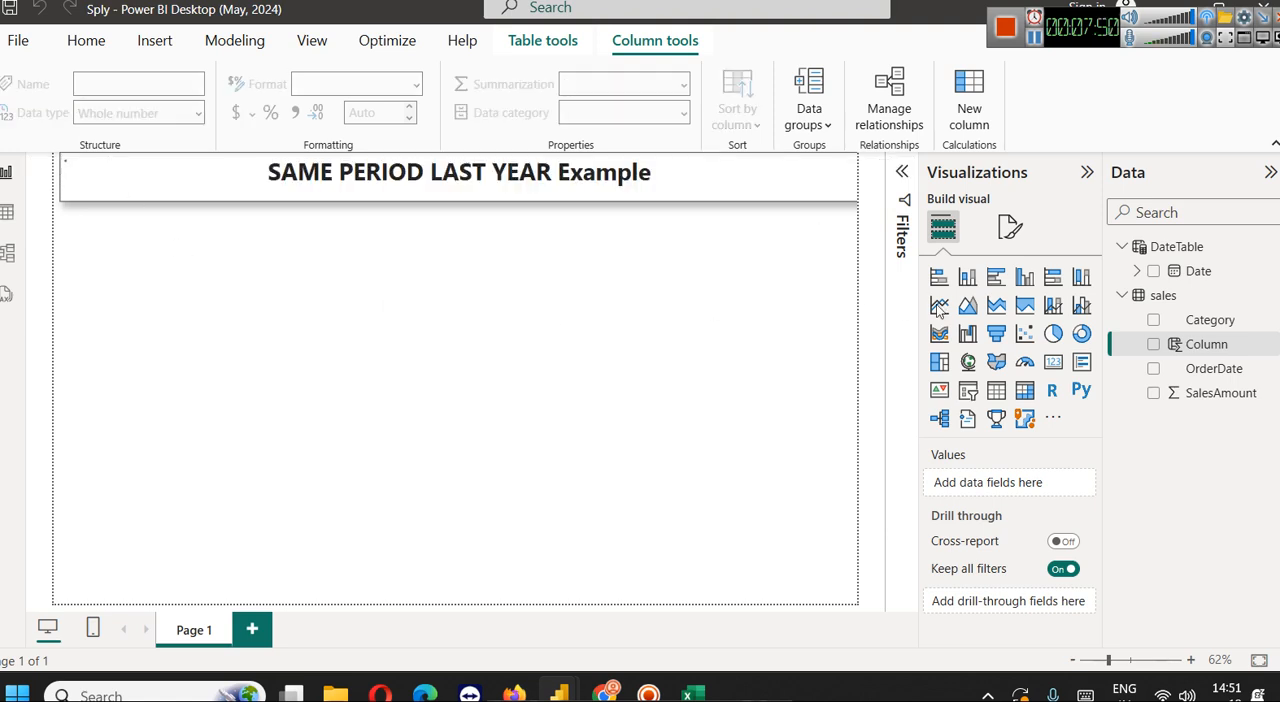
# Add a measure to the sales table with the formula Total Sales = SUM(Sales[SalesAmount])
pyautogui.rightClick(1175, 305)
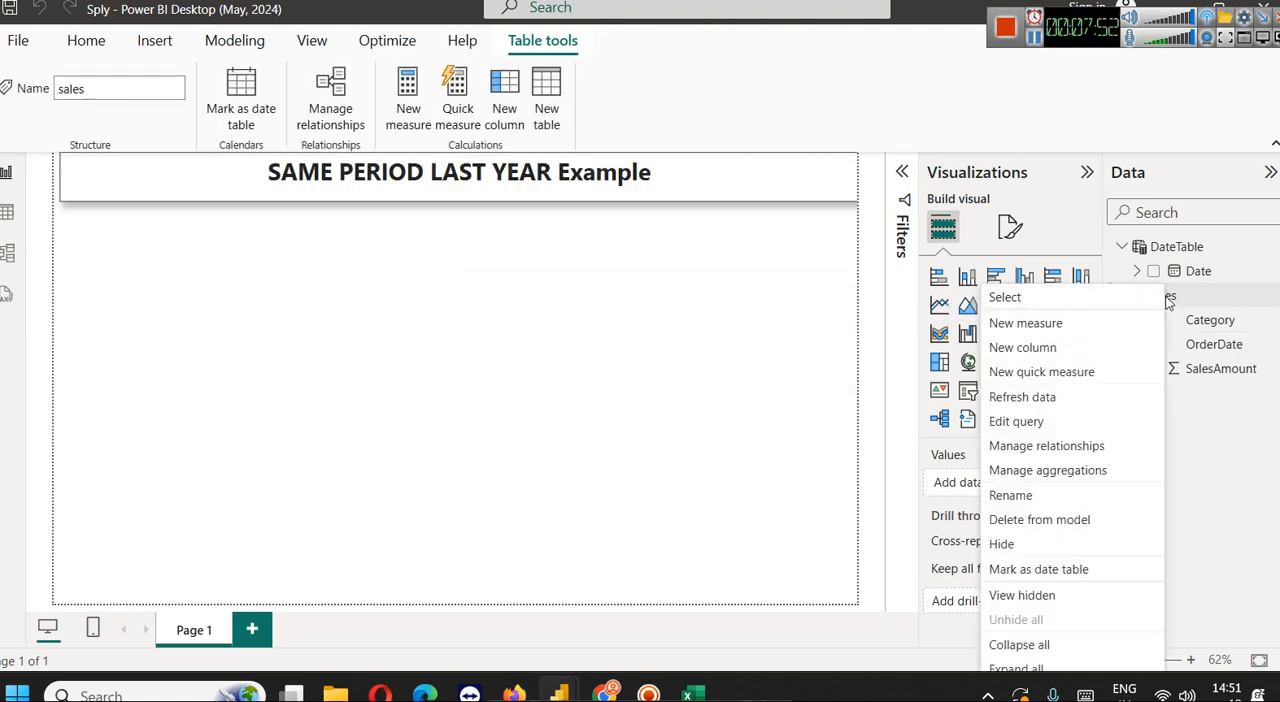
pyautogui.click(1064, 322)
pyautogui.hotkey('ctrl', 'v')
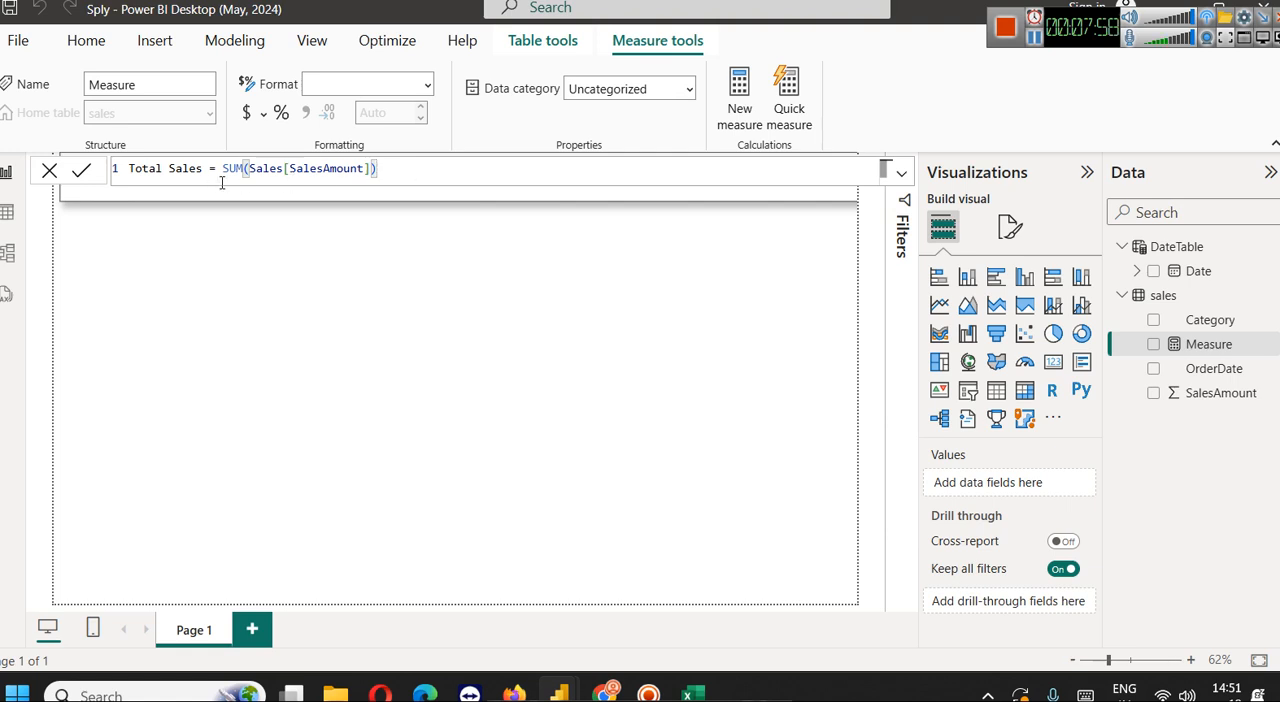
pyautogui.click(80, 171)
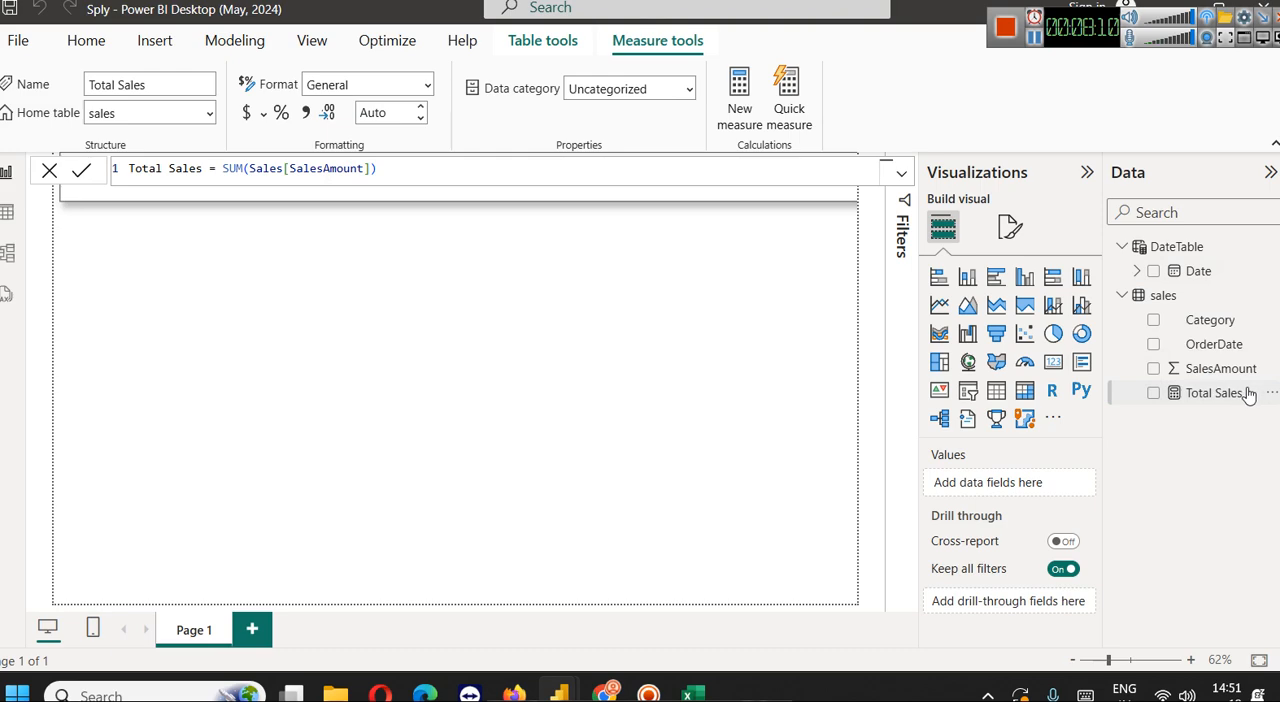
# Switch to Chrome, copy the Sales Same Period Last Year formula from the Create Measures section, and return to Power BI
pyautogui.click(606, 688)
pyautogui.scroll(-2, 234, 423)
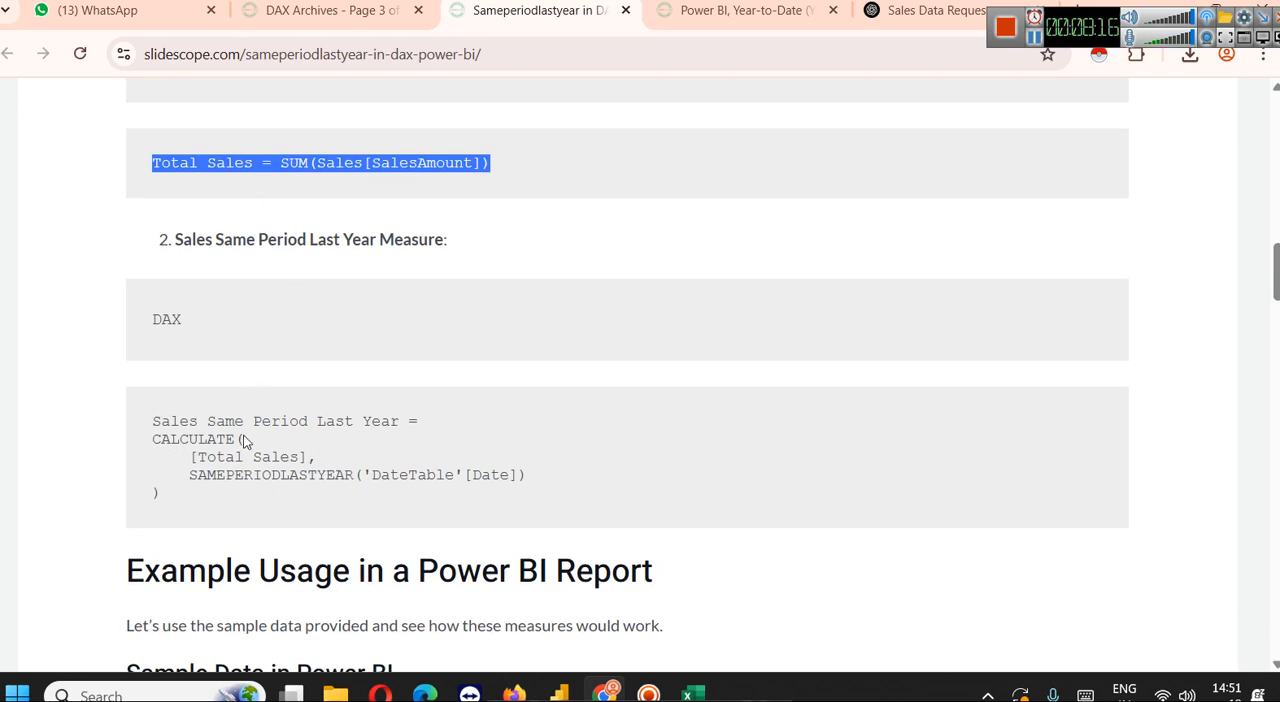
pyautogui.moveTo(137, 423); pyautogui.dragTo(274, 506)
pyautogui.hotkey('ctrl', 'c')
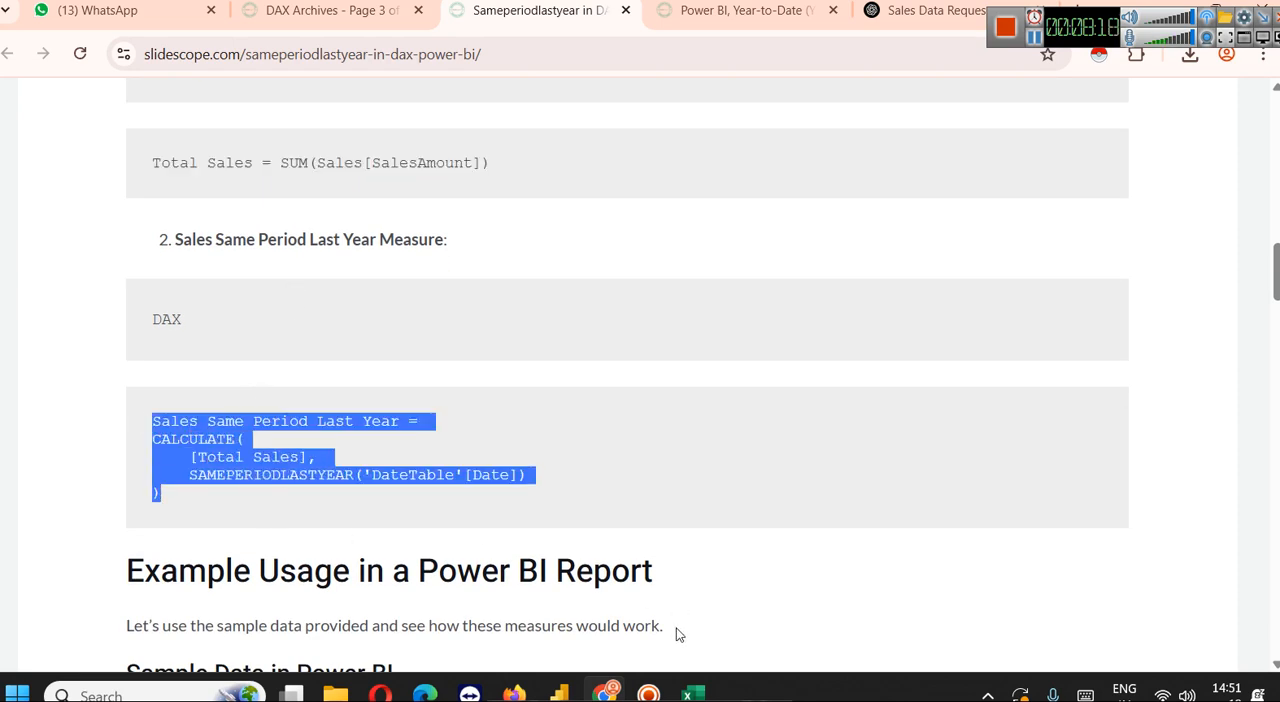
pyautogui.click(604, 688)
# Start a new measure in the sales table with the formula Sales Same Period Last Year = CALCULATE([Total Sales], SAMEPERIODLASTYEAR('DateTable'[Date]))
pyautogui.click(1162, 295)
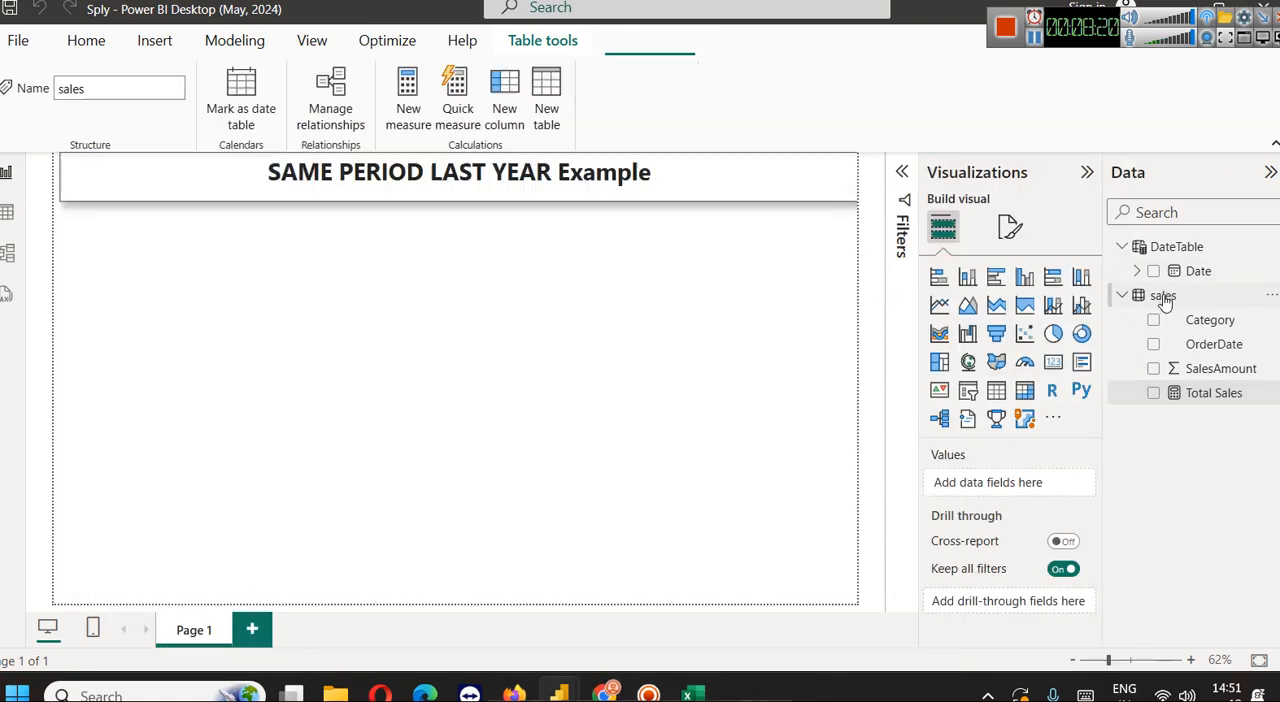
pyautogui.rightClick(1172, 296)
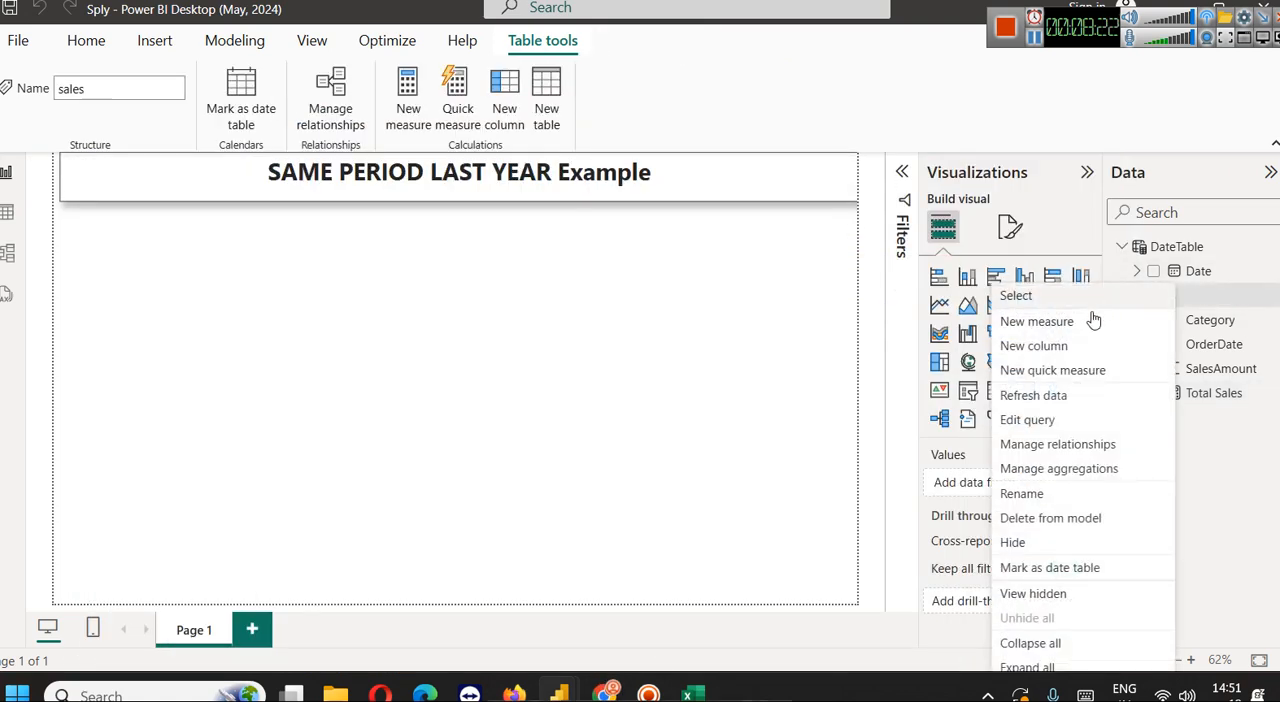
pyautogui.click(1093, 320)
pyautogui.hotkey('ctrl', 'v')
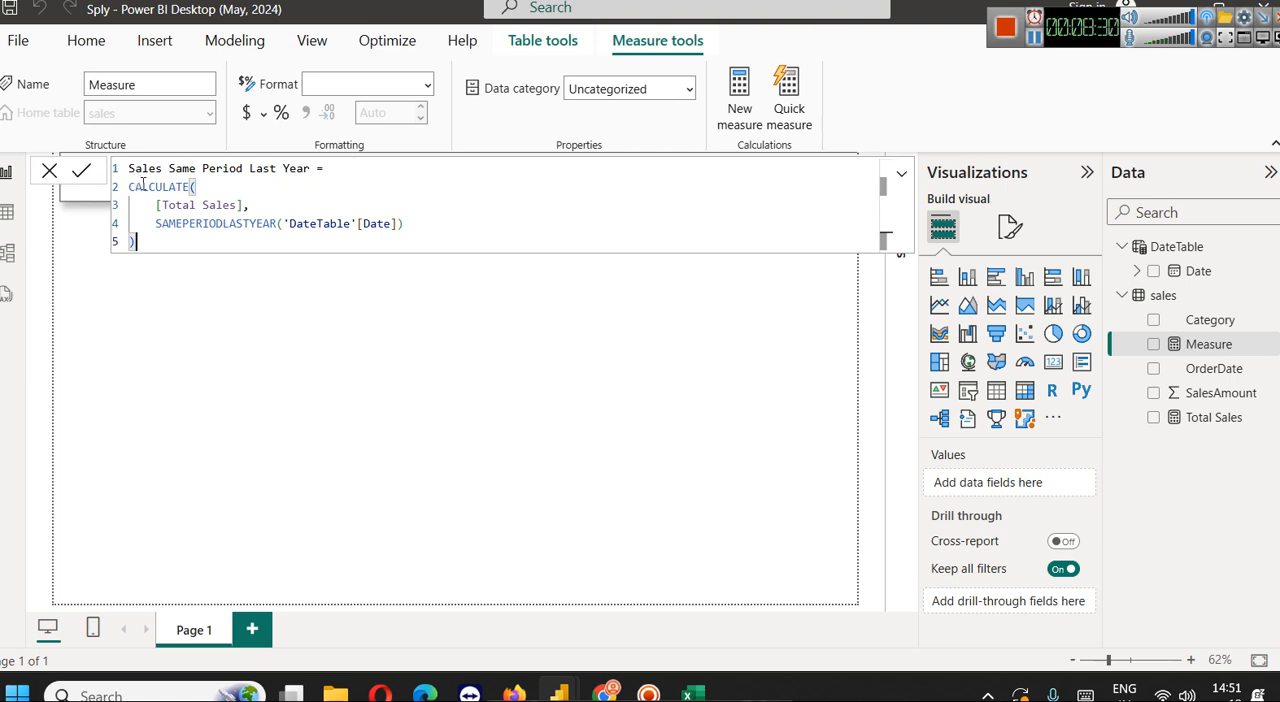
# Examine the formula's Total Sales expression, the CALCULATE syntax hint and the SAMEPERIODLASTYEAR filter
pyautogui.click(256, 207)
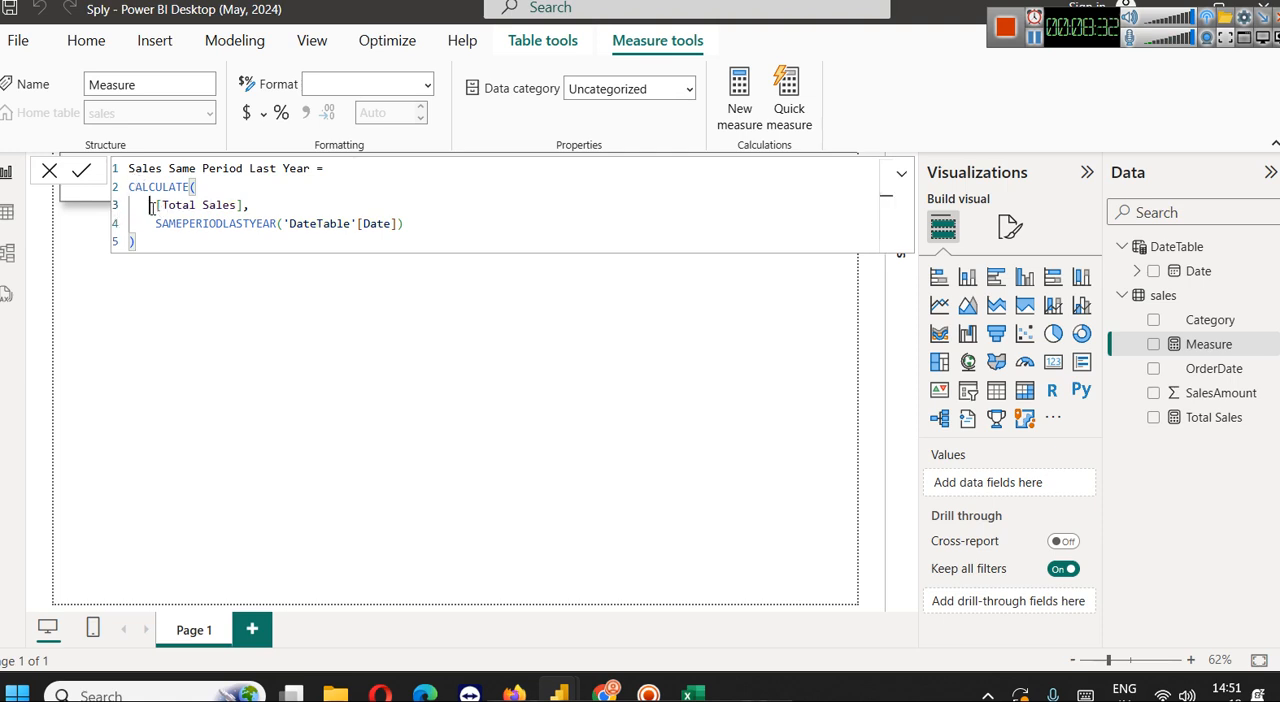
pyautogui.click(243, 204)
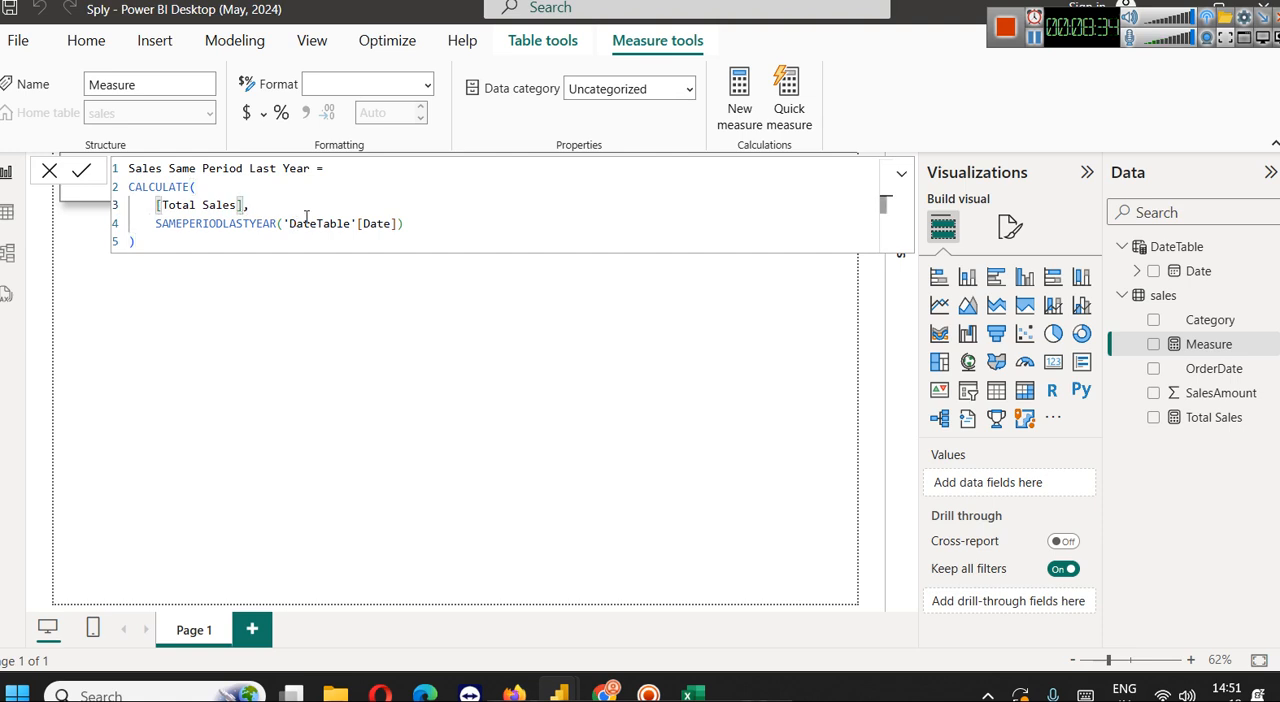
pyautogui.doubleClick(206, 224)
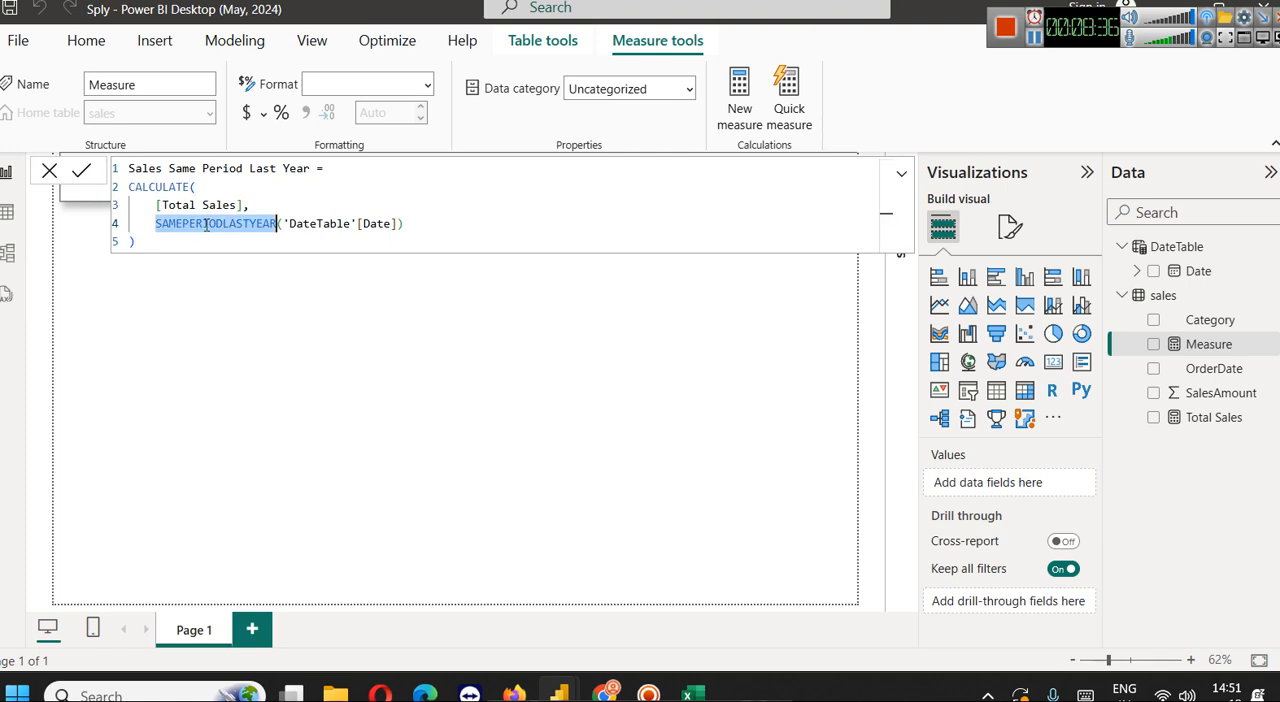
pyautogui.click(204, 182)
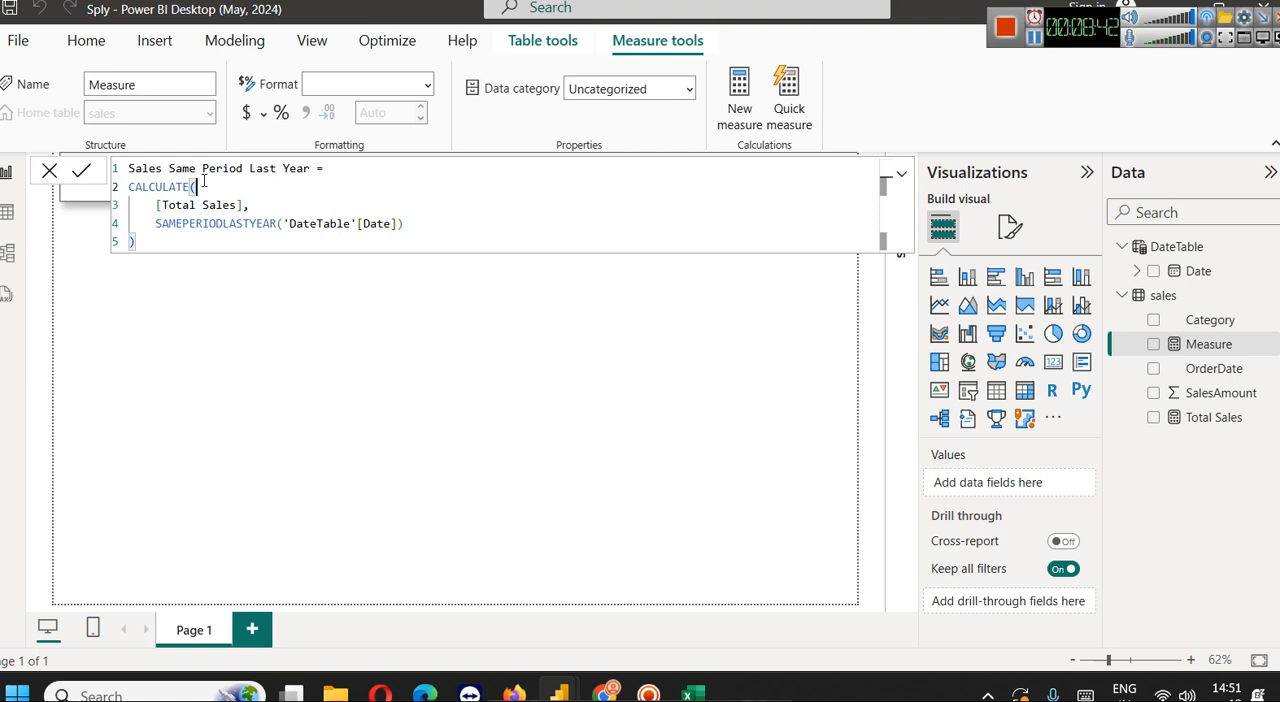
pyautogui.press('BackSpace')
pyautogui.write('(')
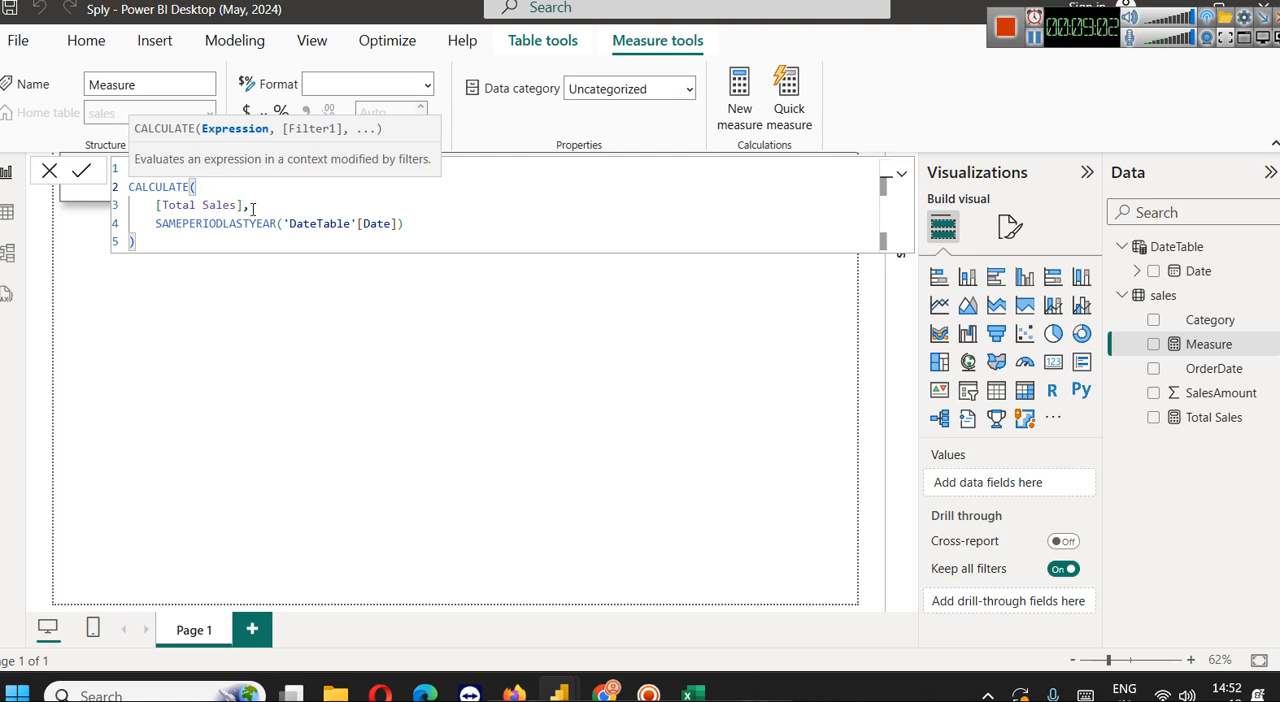
pyautogui.doubleClick(212, 220)
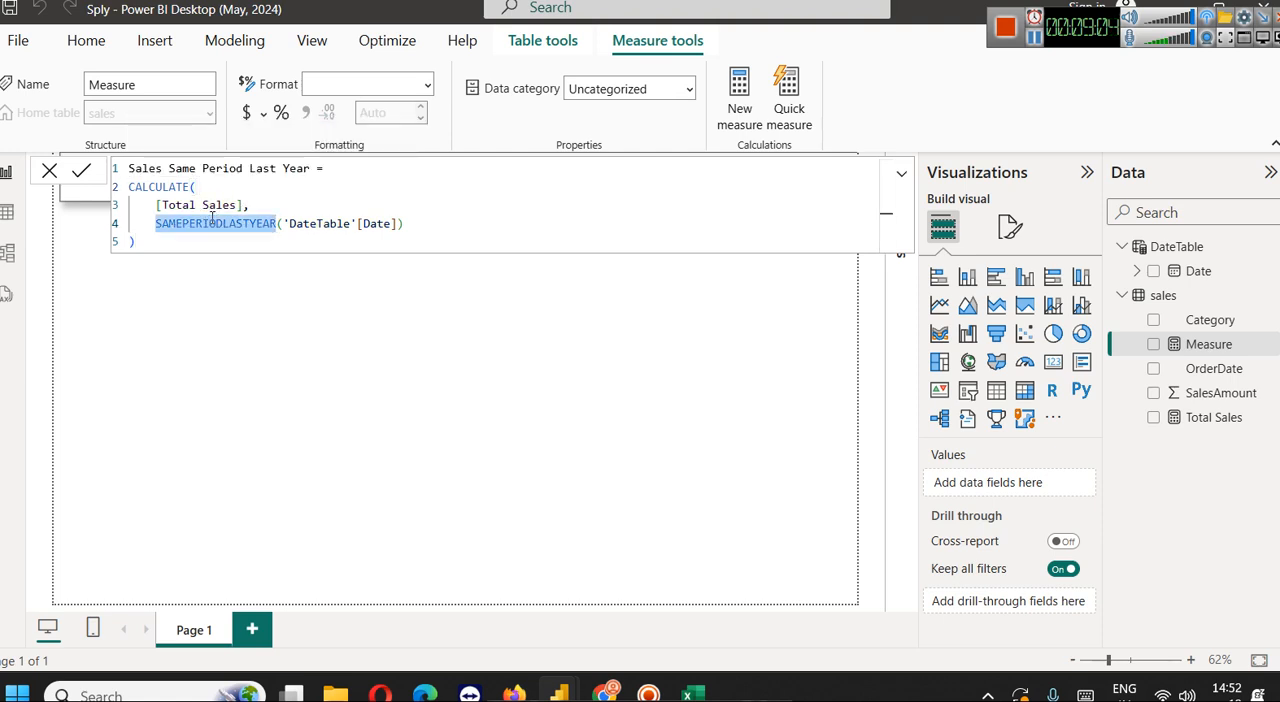
# Switch to the QTDMTD report and examine the DATESQTD function in the QTD Sales measure for comparison
pyautogui.moveTo(565, 692)
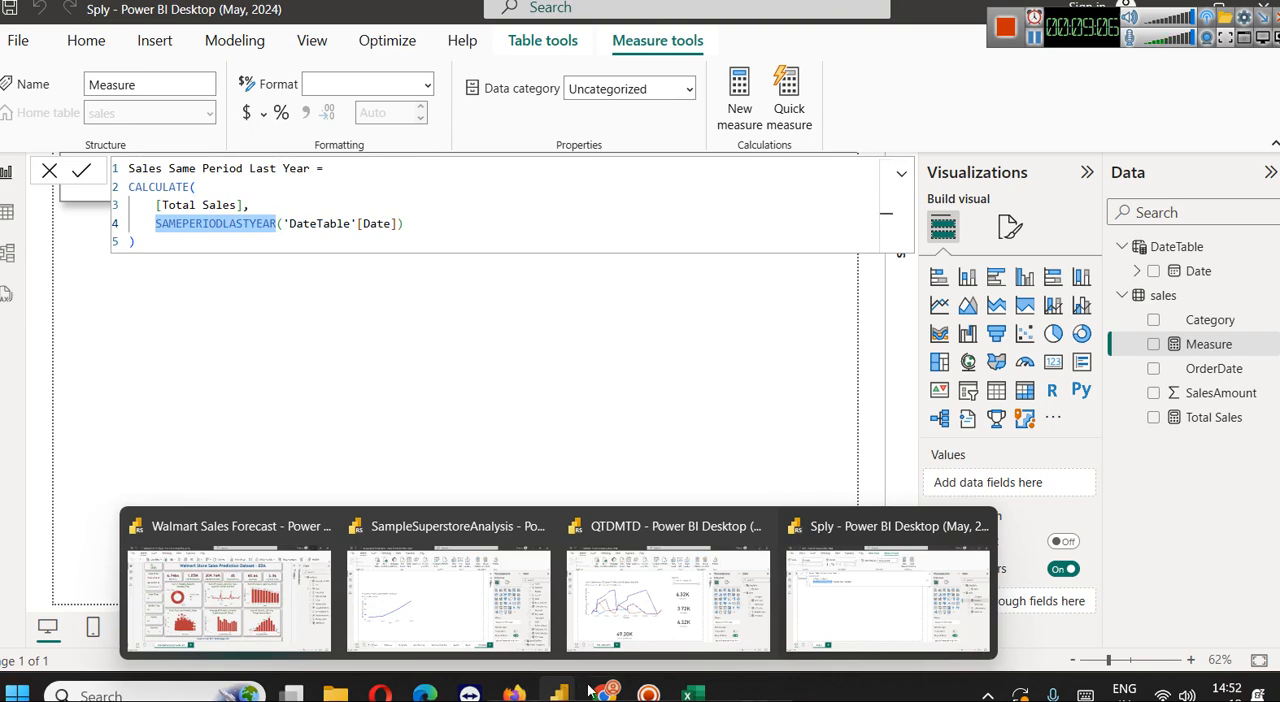
pyautogui.click(686, 612)
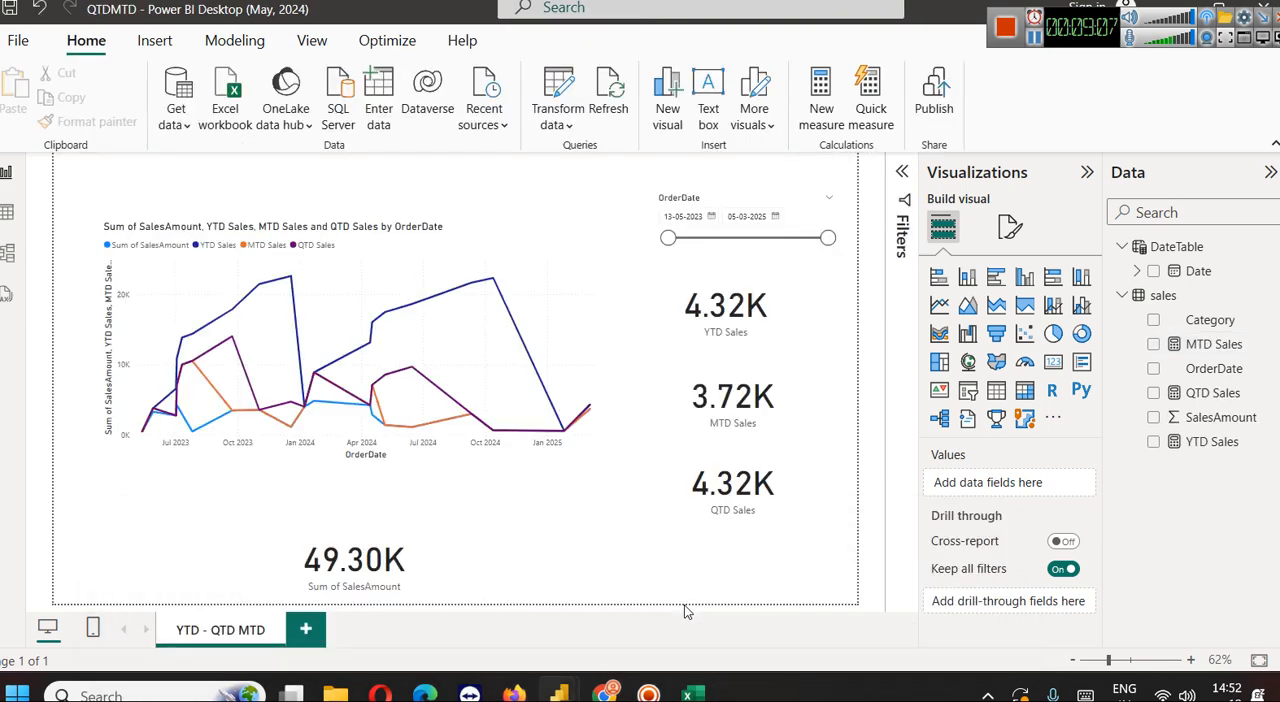
pyautogui.click(1208, 398)
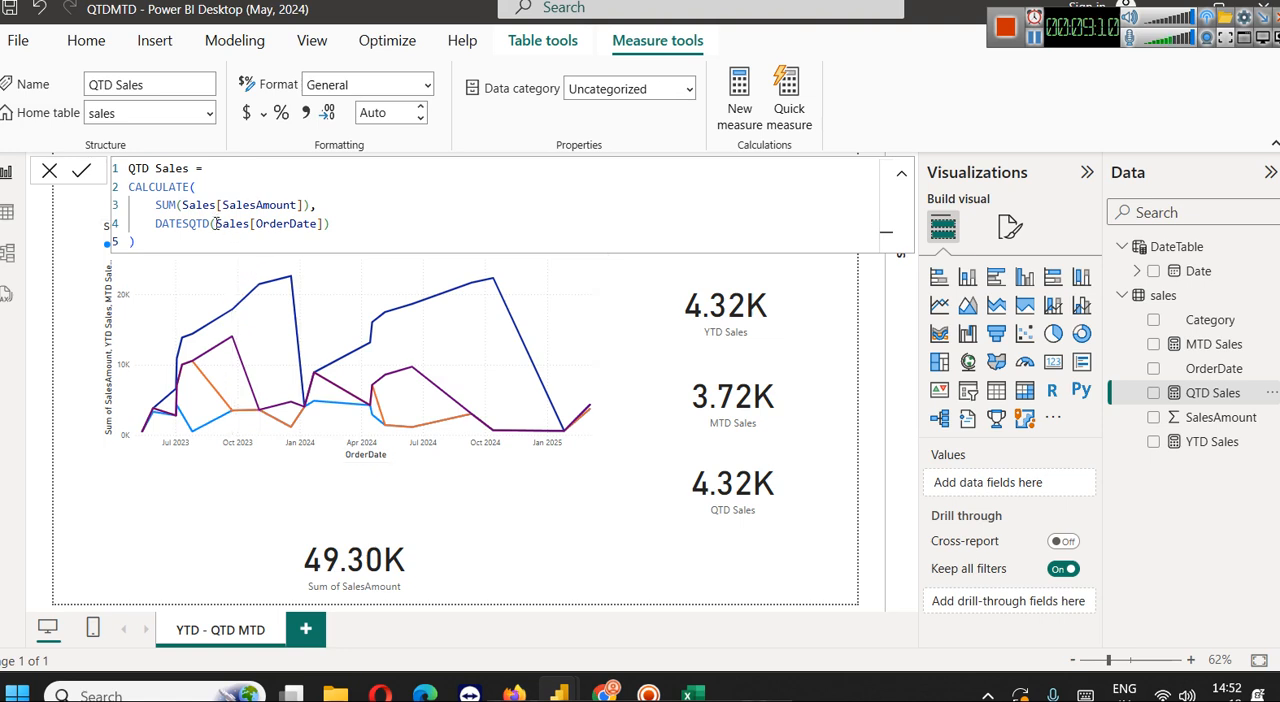
pyautogui.doubleClick(184, 223)
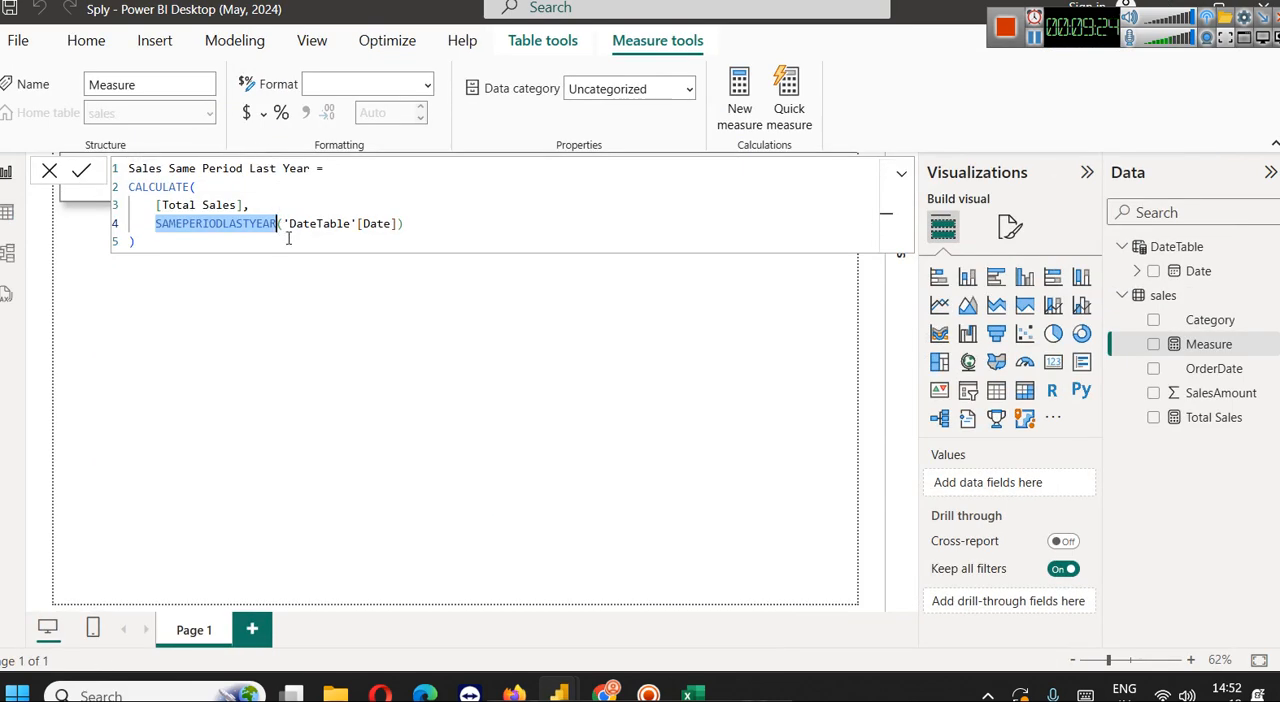
# In the Sply report, check the DateTable and Date references in the new measure's formula and commit it
pyautogui.doubleClick(316, 224)
pyautogui.doubleClick(375, 222)
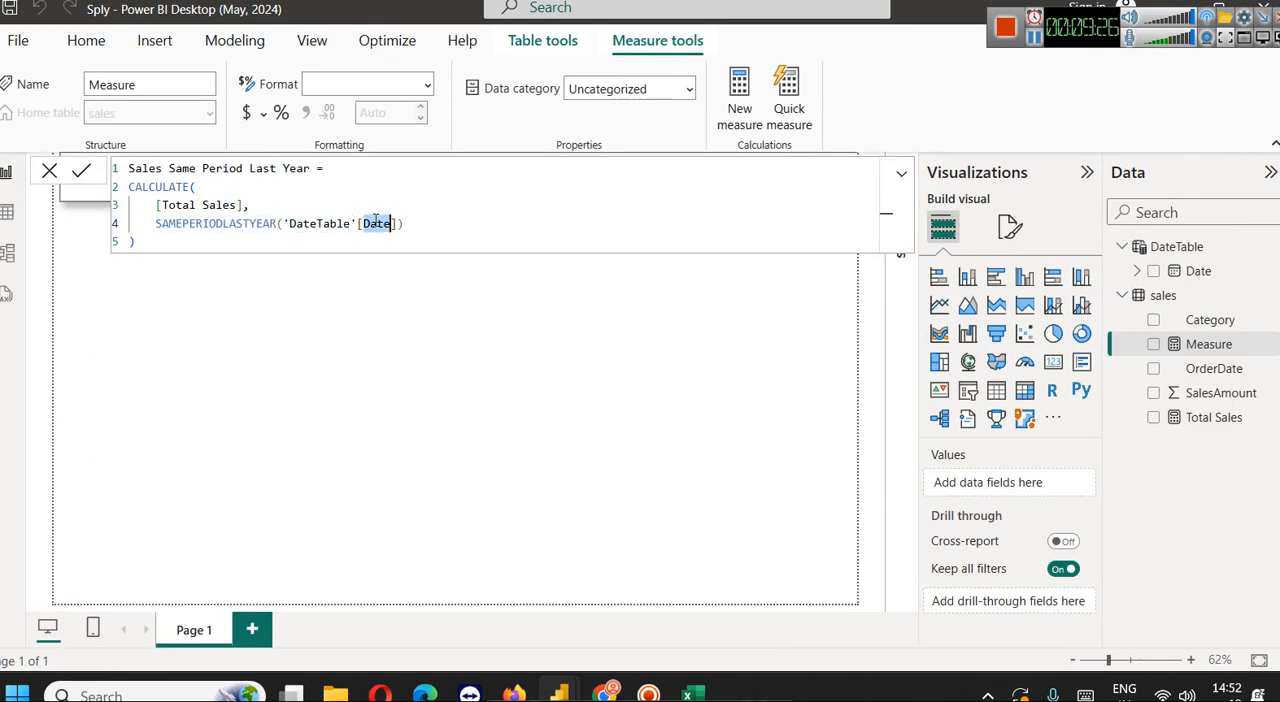
pyautogui.click(86, 173)
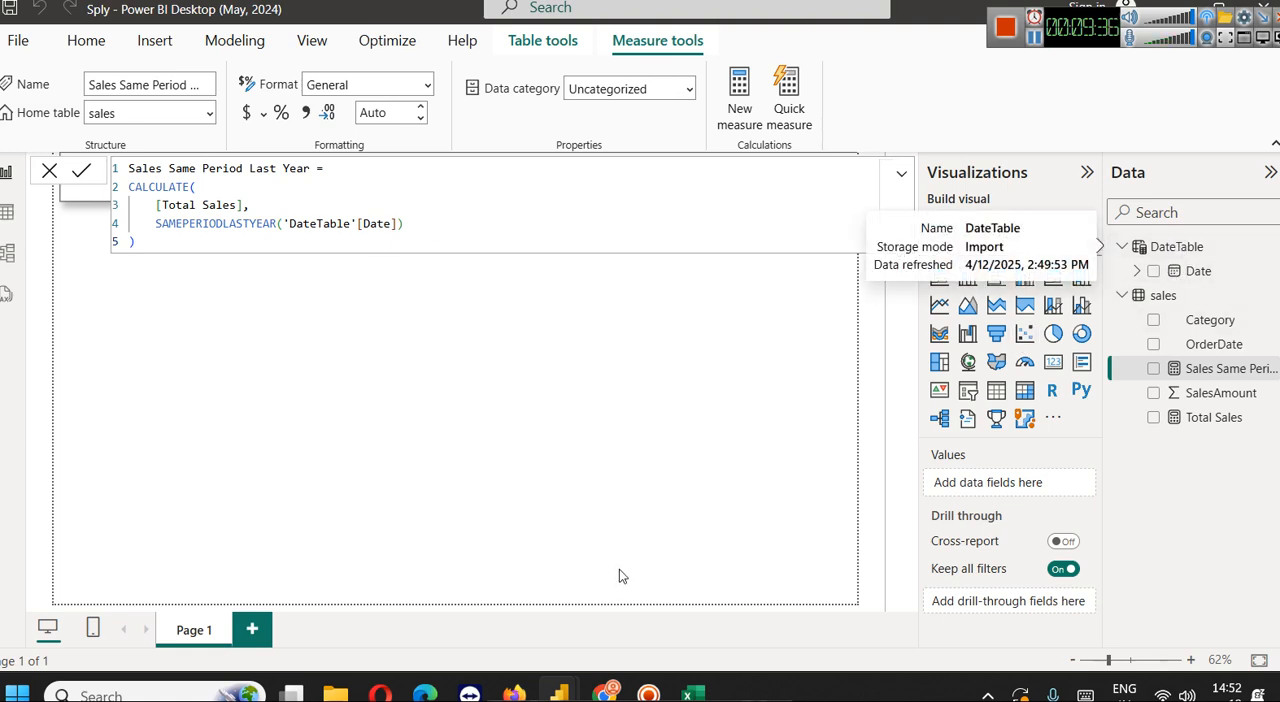
# Look at the QTDMTD report's measure and cards again, then return to the Sply report and close the formula editor
pyautogui.moveTo(558, 692)
pyautogui.click(617, 630)
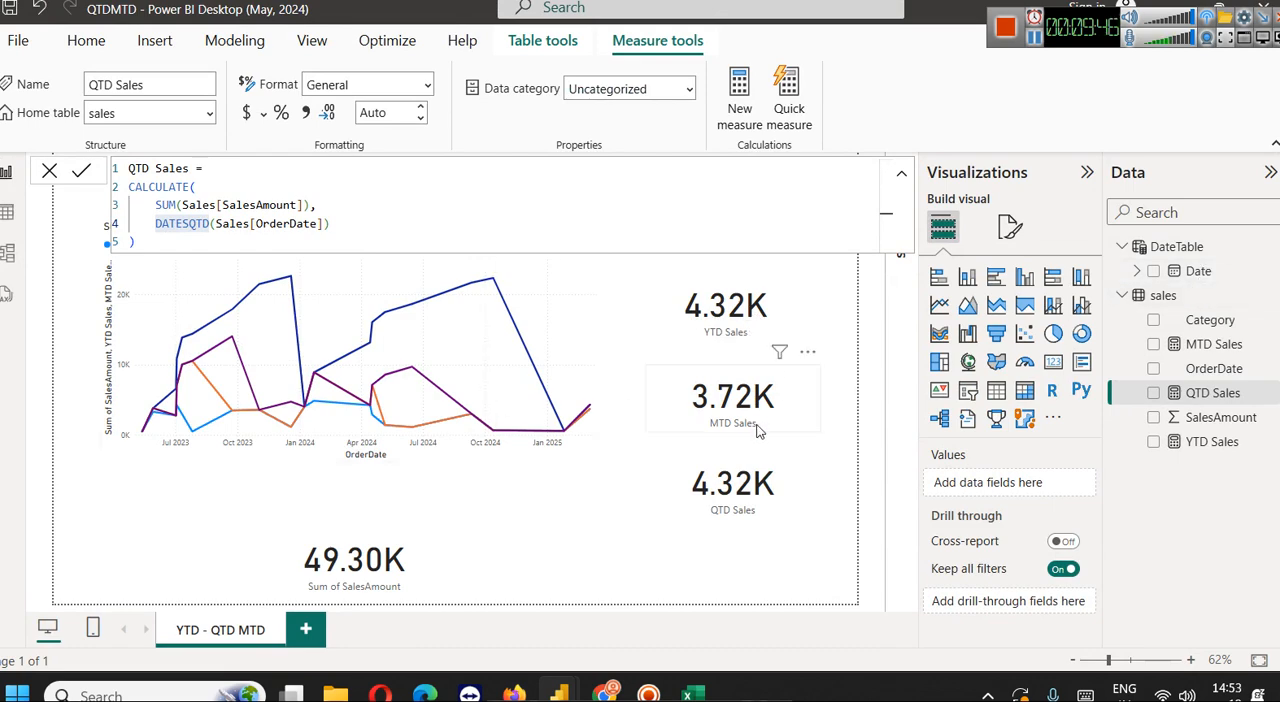
pyautogui.moveTo(553, 684)
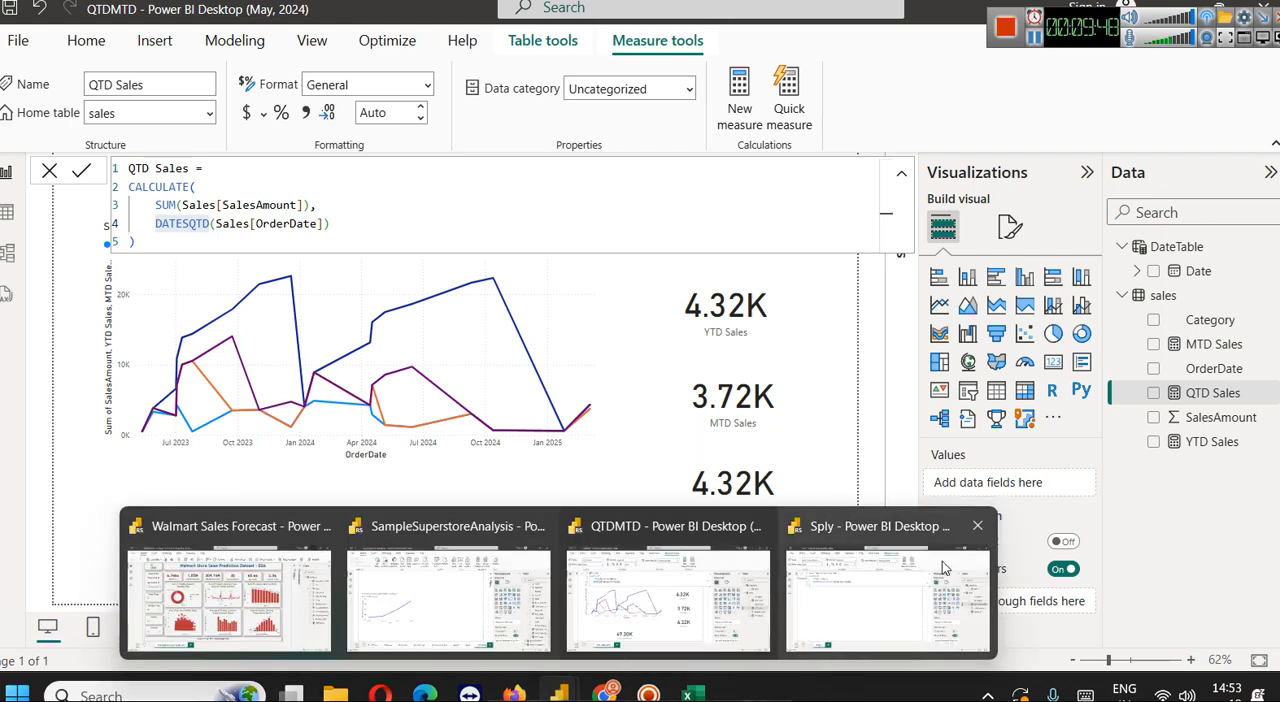
pyautogui.click(826, 566)
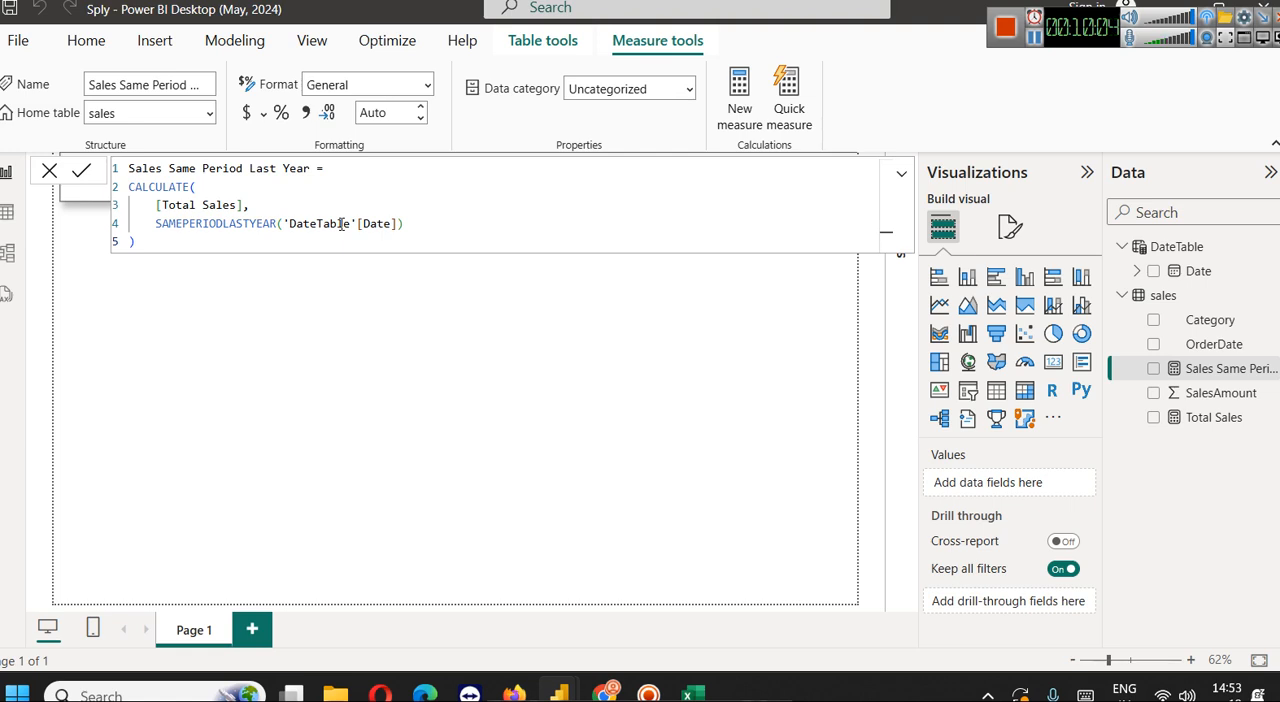
pyautogui.click(329, 351)
# Switch to Chrome and review the order dates and sales amounts in the Sample Data in Power BI table
pyautogui.moveTo(514, 693)
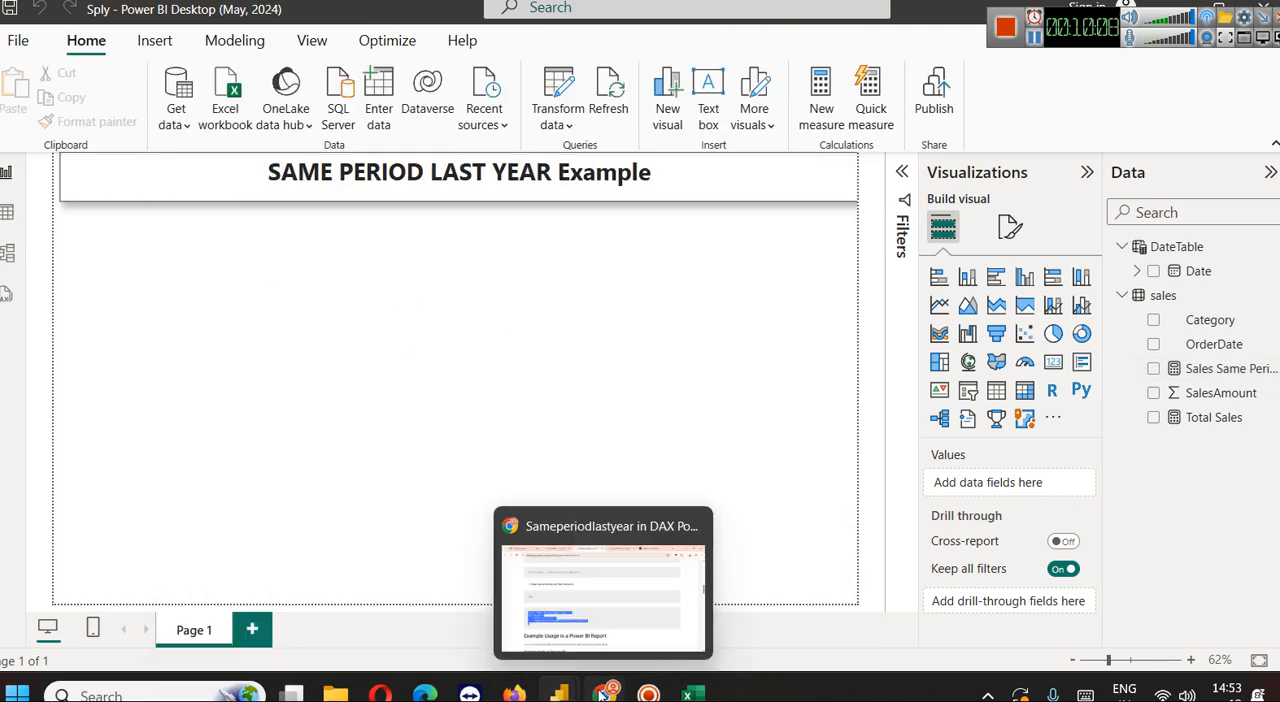
pyautogui.click(604, 693)
pyautogui.scroll(-2, 376, 240)
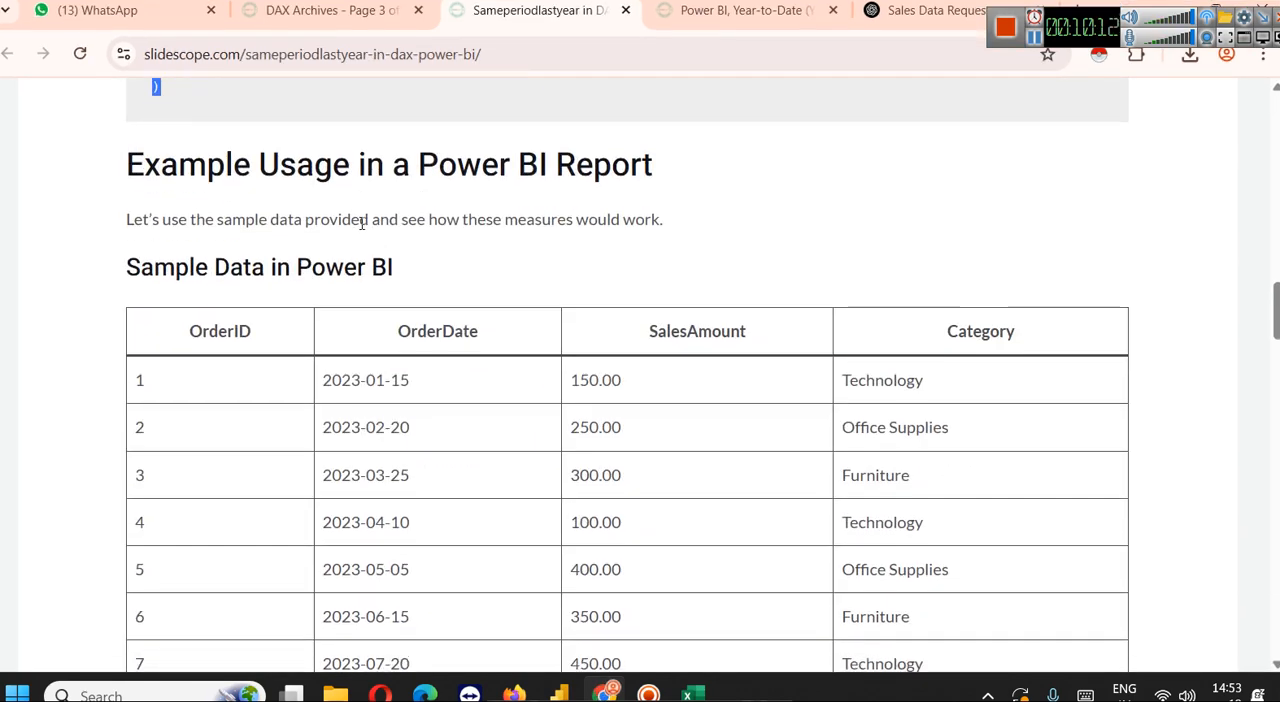
pyautogui.scroll(-3, 476, 282)
pyautogui.scroll(-9, 475, 280)
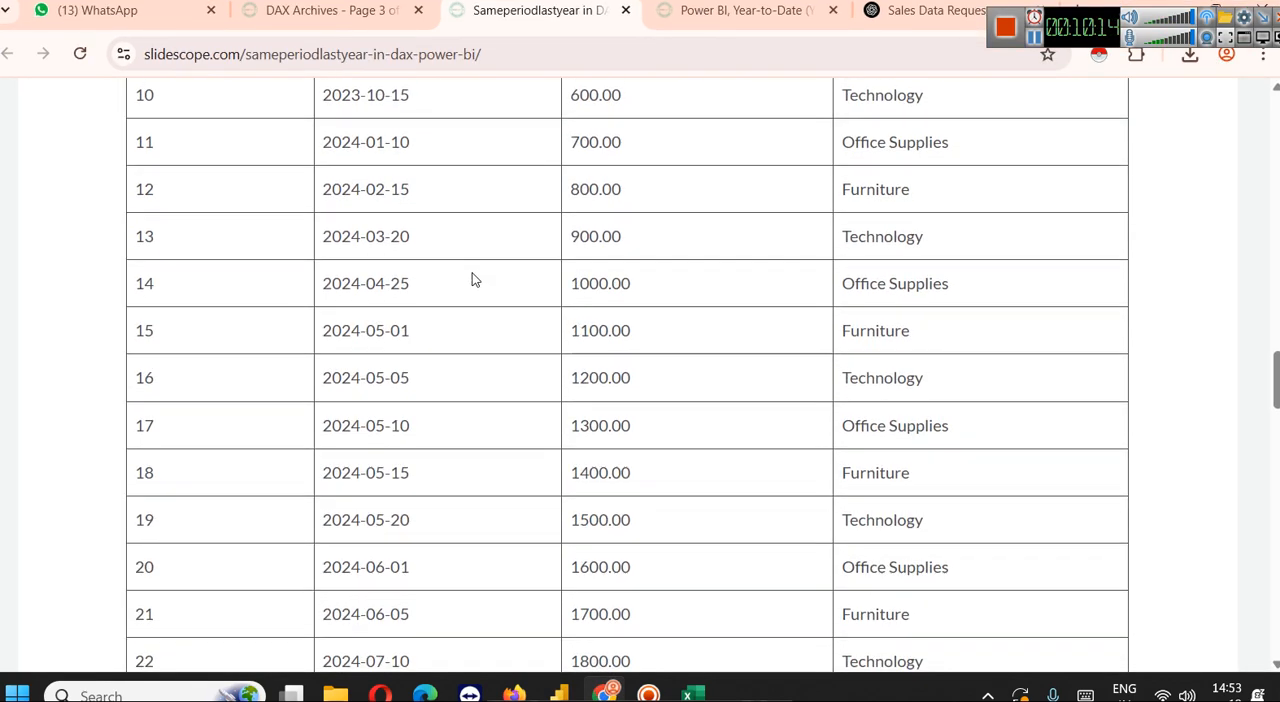
pyautogui.scroll(6, 488, 283)
pyautogui.scroll(6, 488, 283)
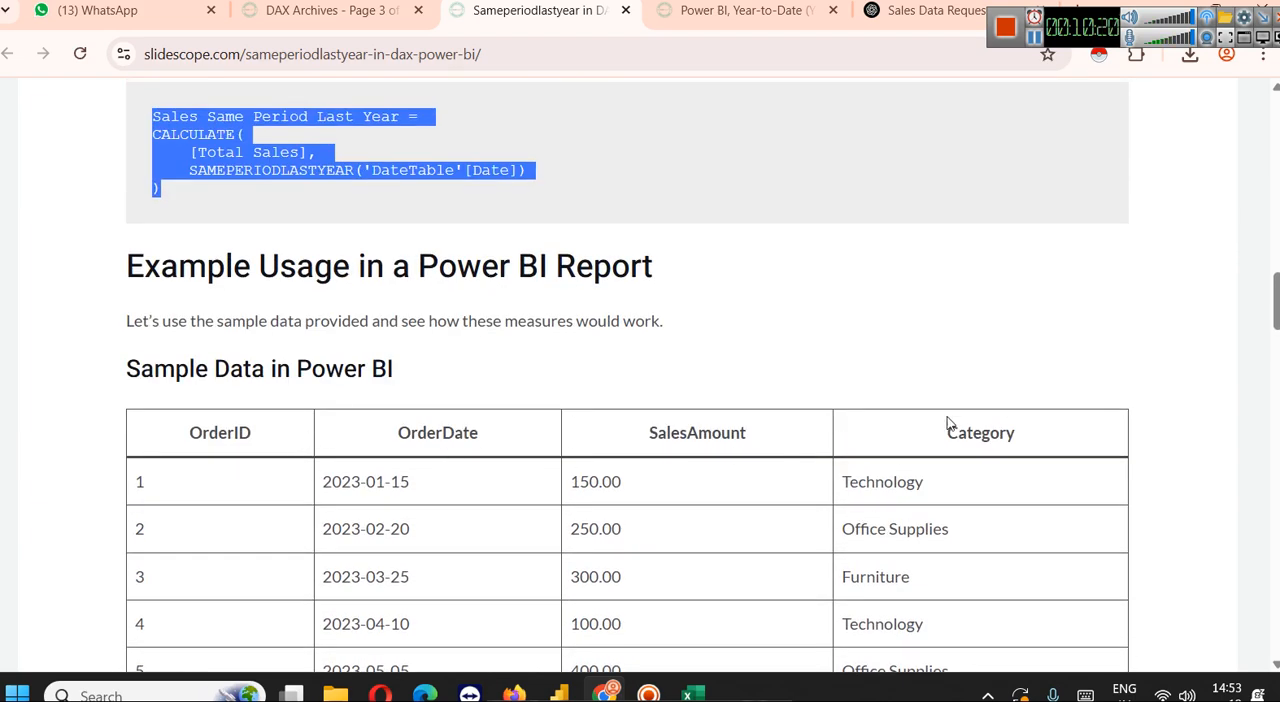
pyautogui.scroll(-2, 900, 430)
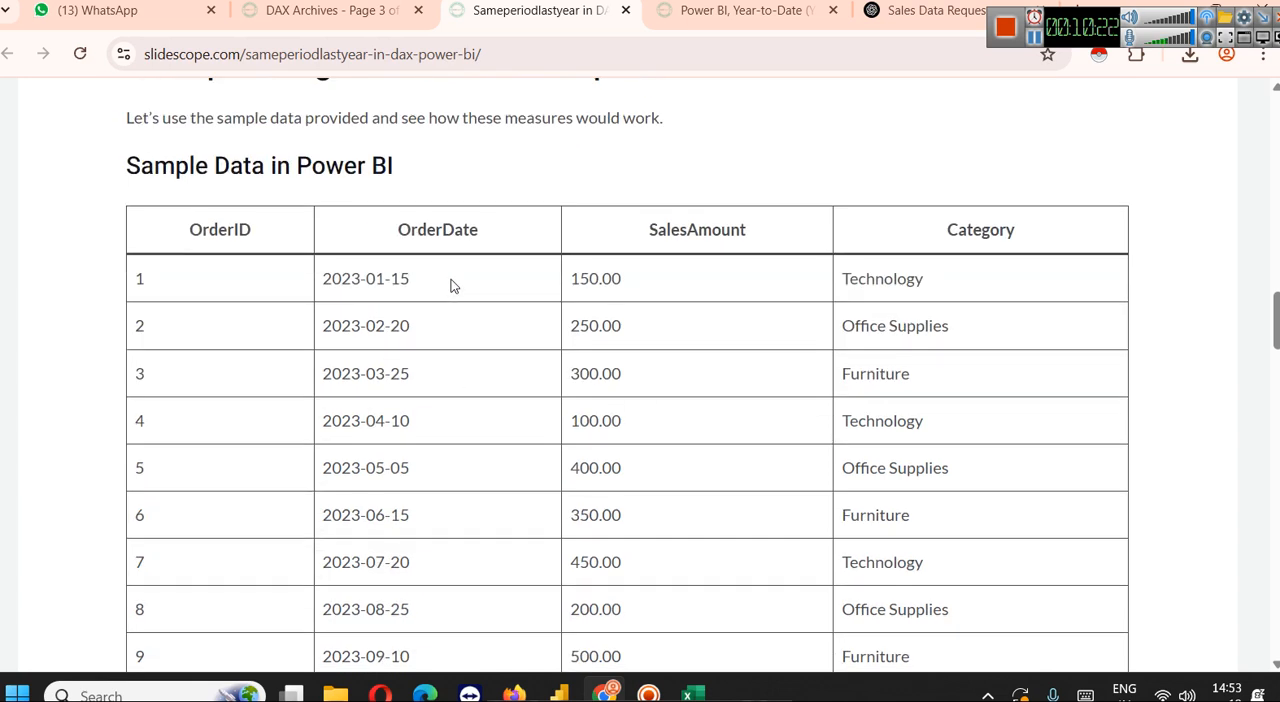
pyautogui.scroll(-1, 450, 286)
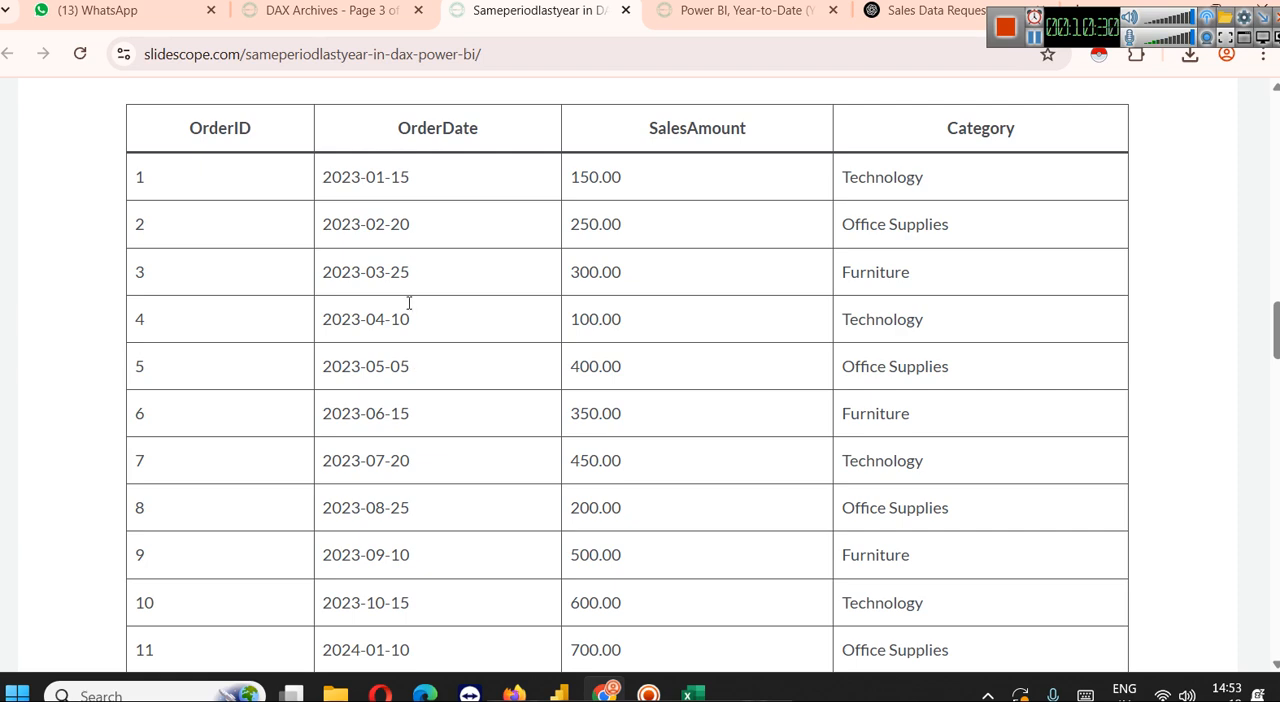
pyautogui.scroll(-10, 580, 290)
pyautogui.scroll(-2, 580, 280)
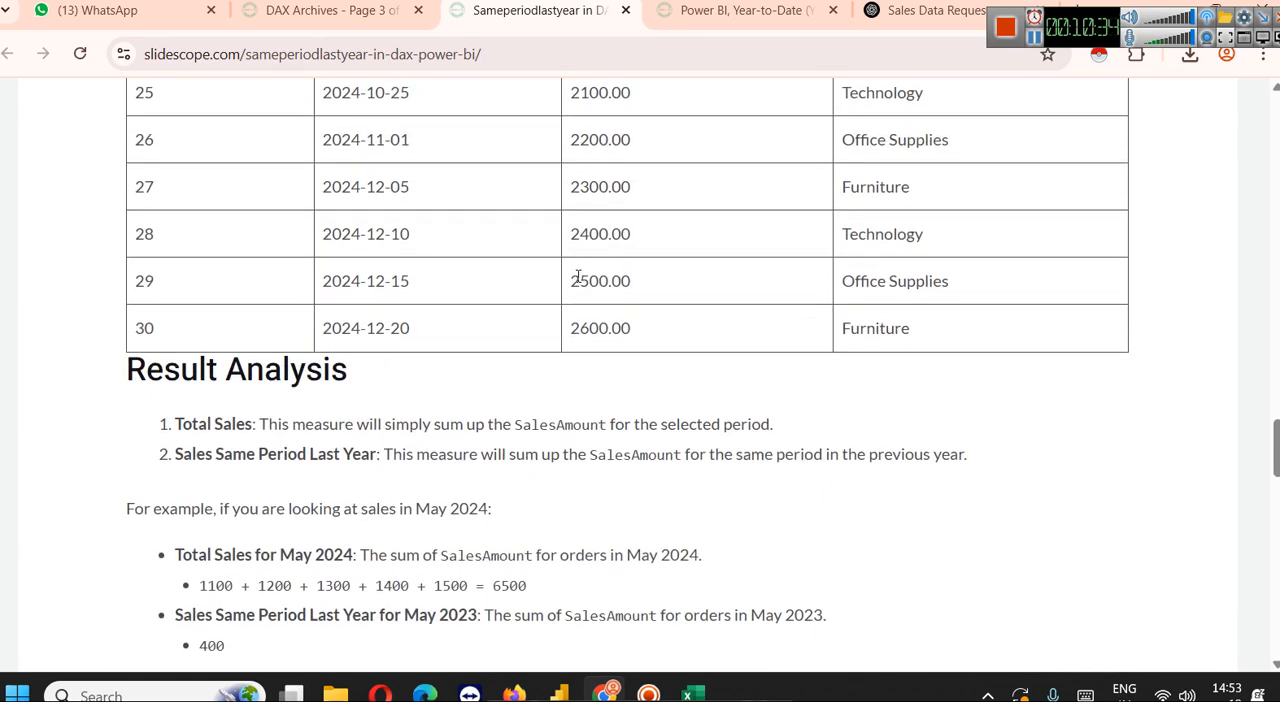
# Read the Result Analysis section and the line chart axis fields suggested under Visual Example in Power BI
pyautogui.scroll(-2, 577, 277)
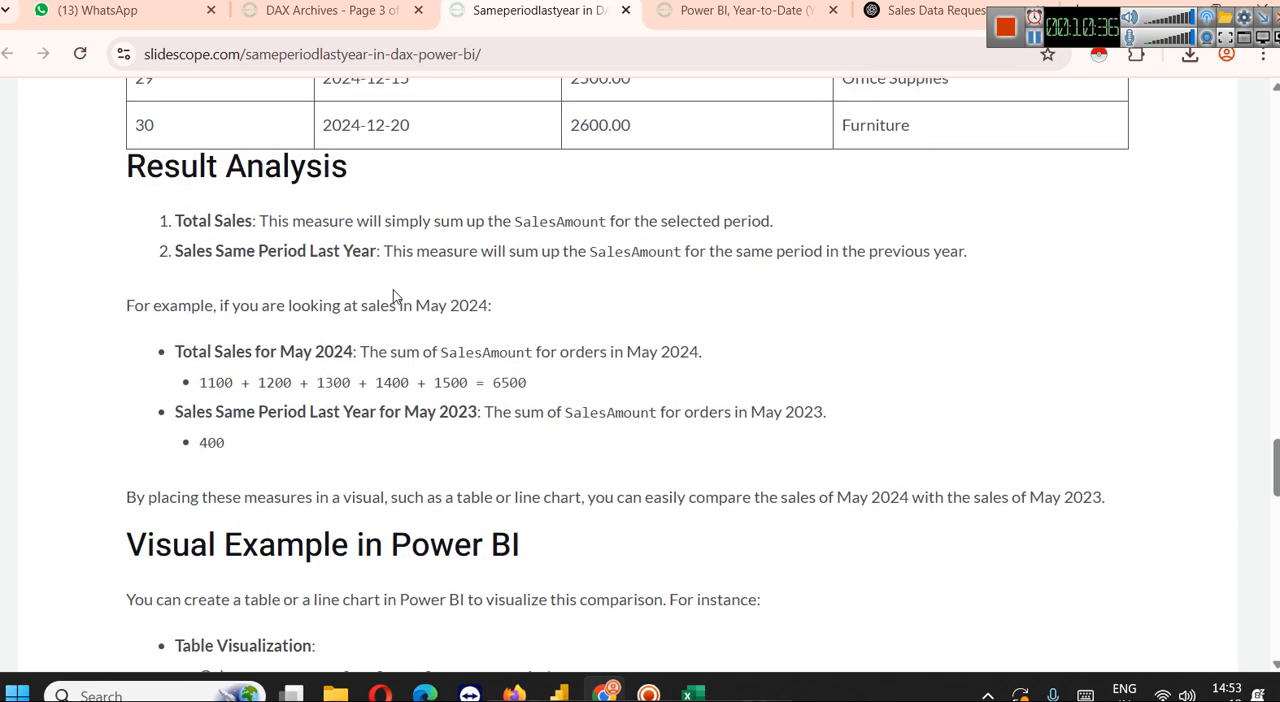
pyautogui.scroll(-2, 395, 297)
pyautogui.scroll(1, 391, 293)
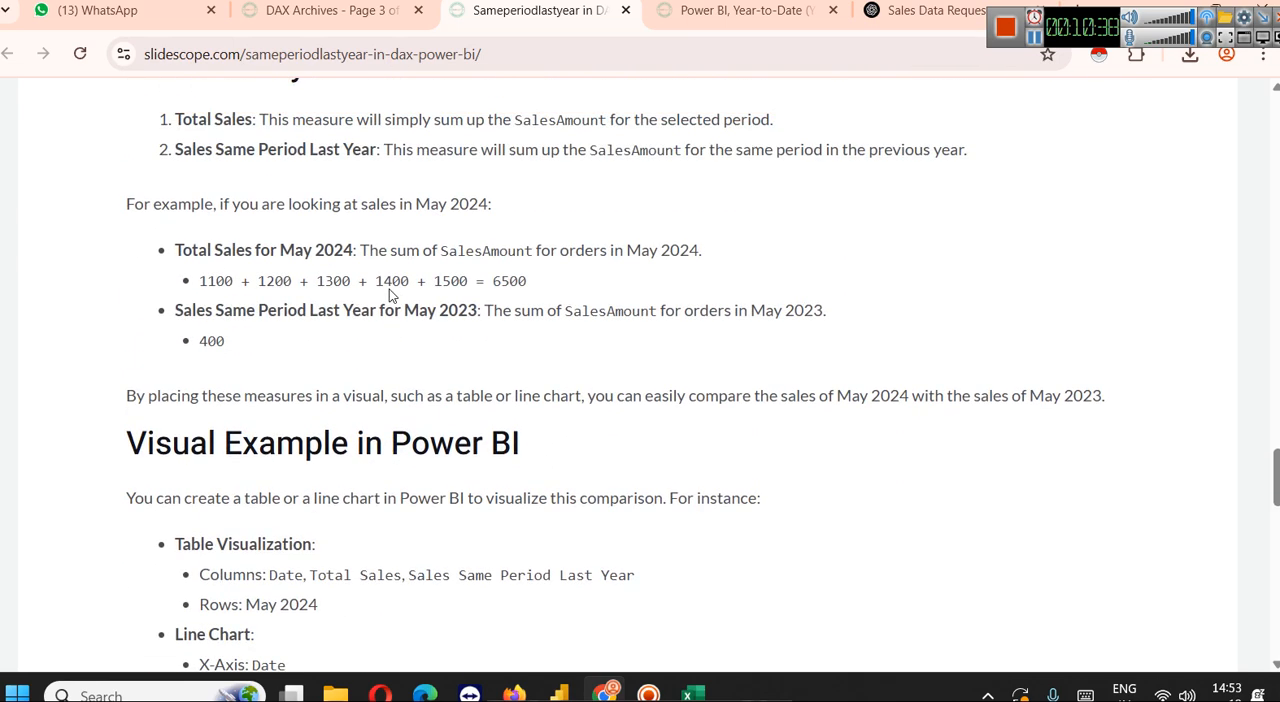
pyautogui.scroll(1, 390, 289)
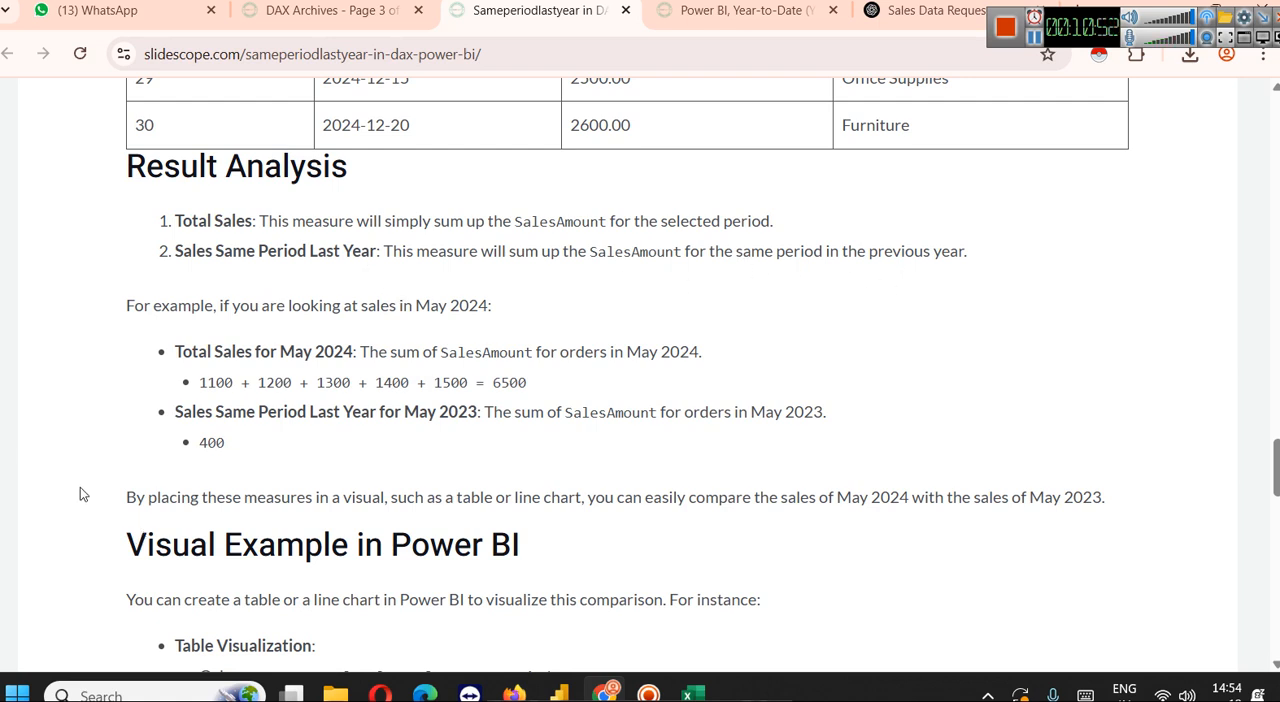
pyautogui.scroll(-5, 334, 362)
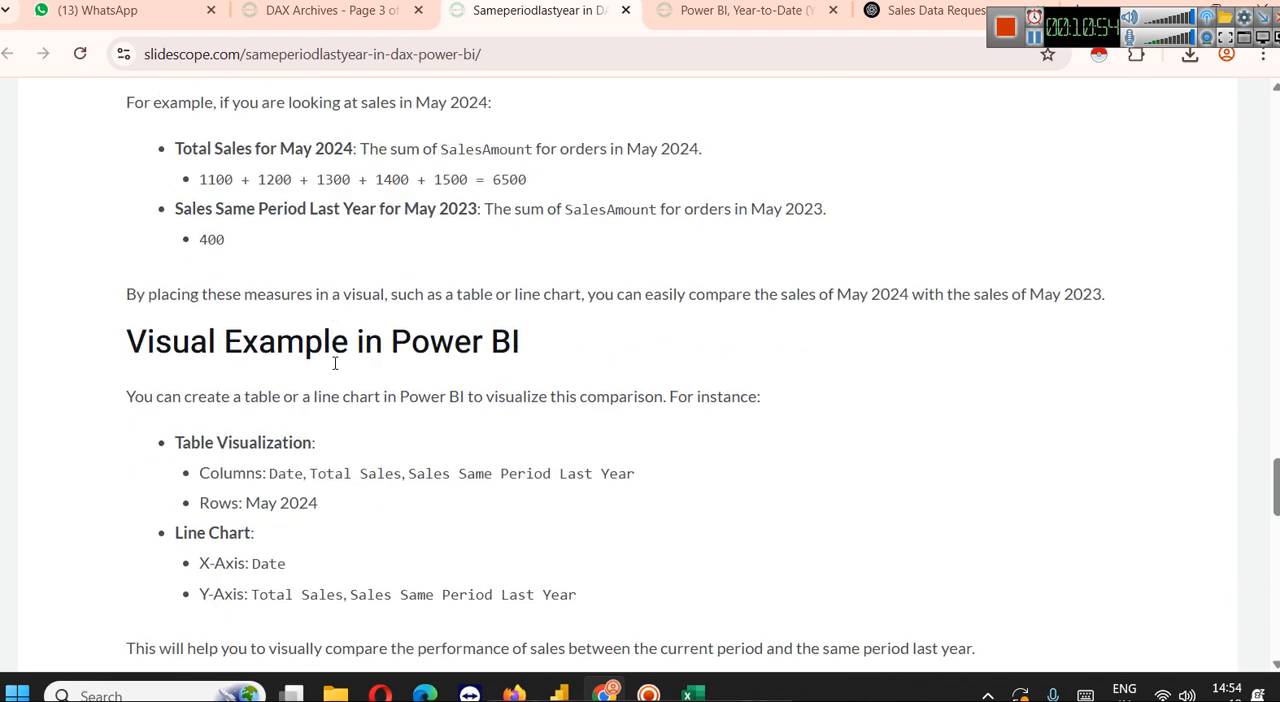
pyautogui.scroll(1, 332, 364)
pyautogui.scroll(1, 333, 370)
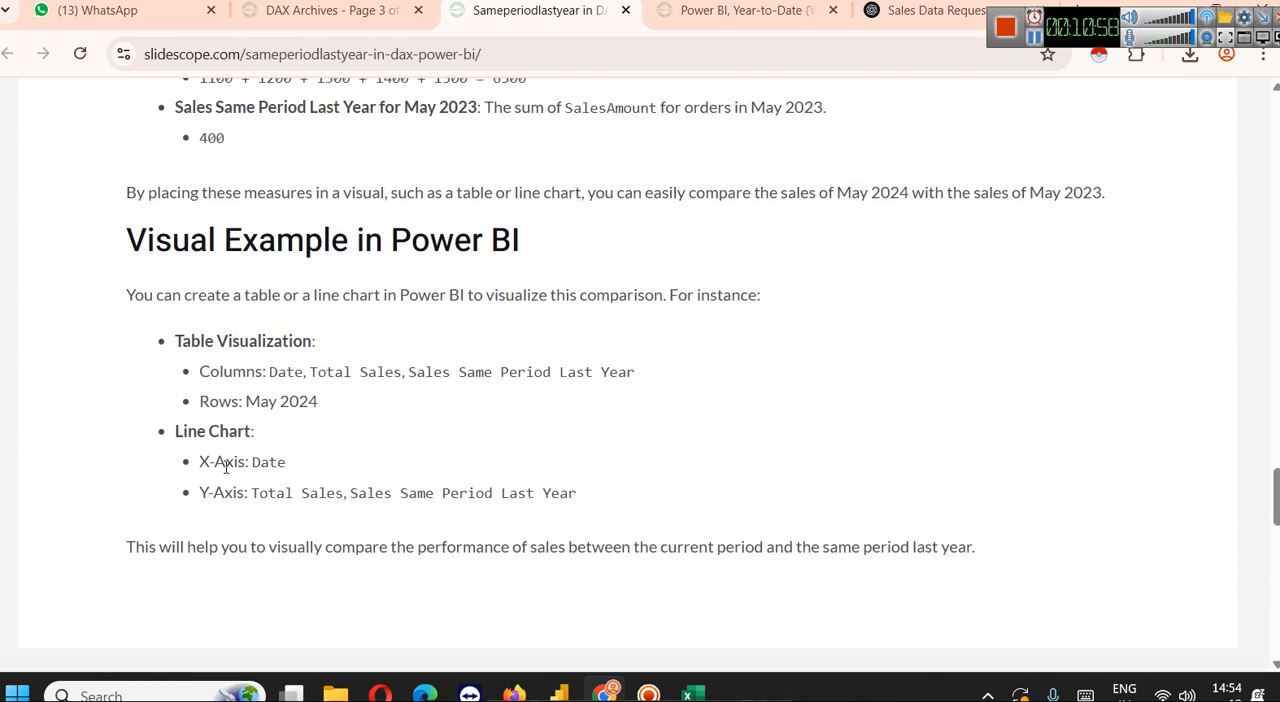
pyautogui.doubleClick(261, 462)
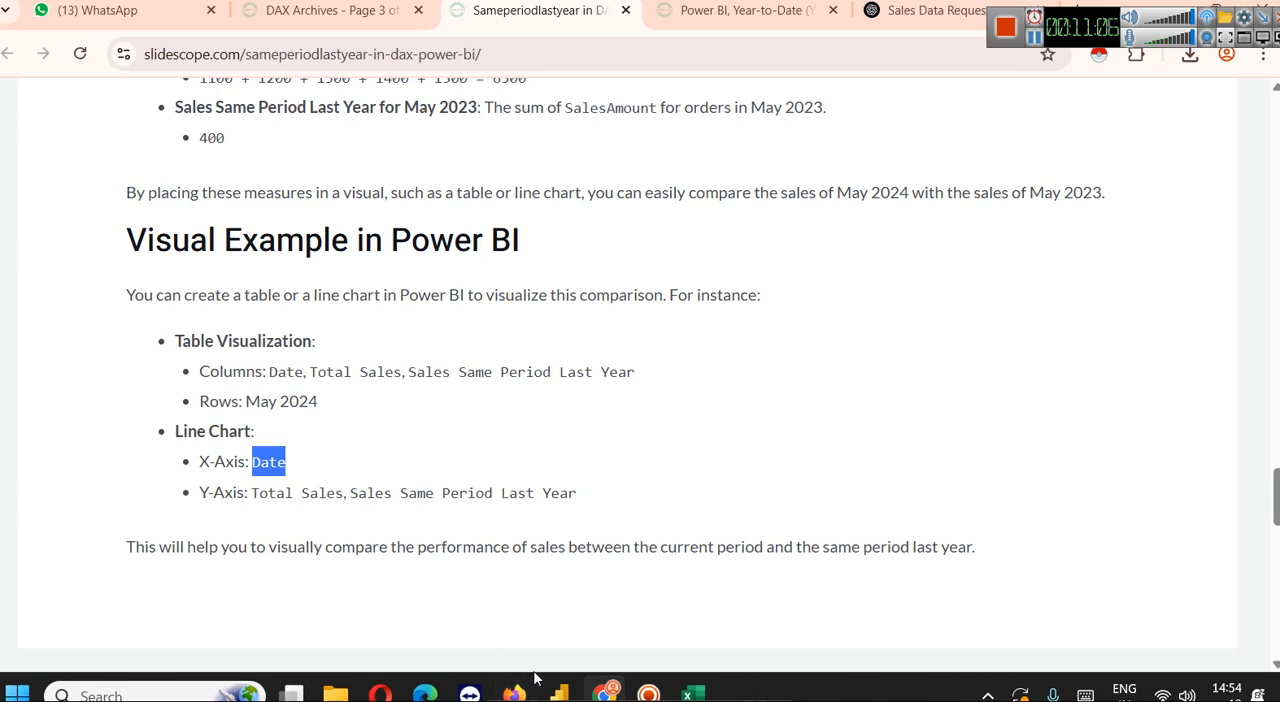
# Return to the Sply report in Power BI and add an empty line chart to Page 1
pyautogui.moveTo(550, 688)
pyautogui.click(840, 586)
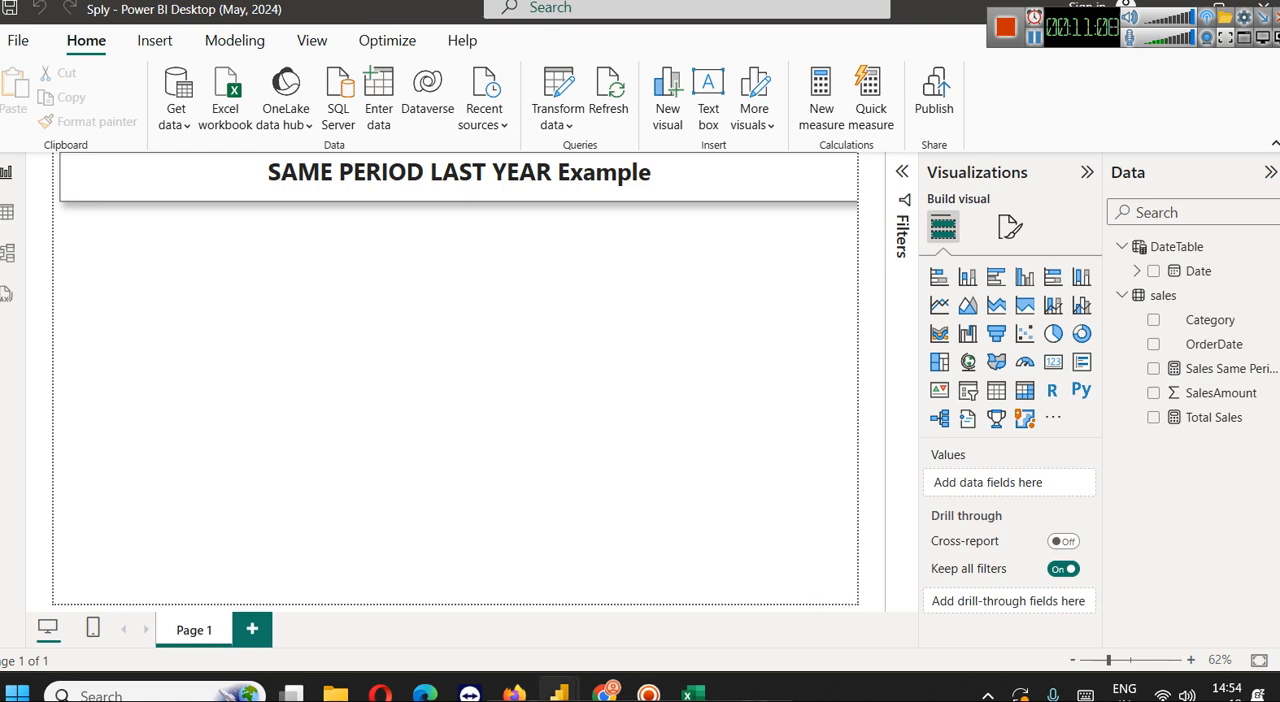
pyautogui.click(939, 305)
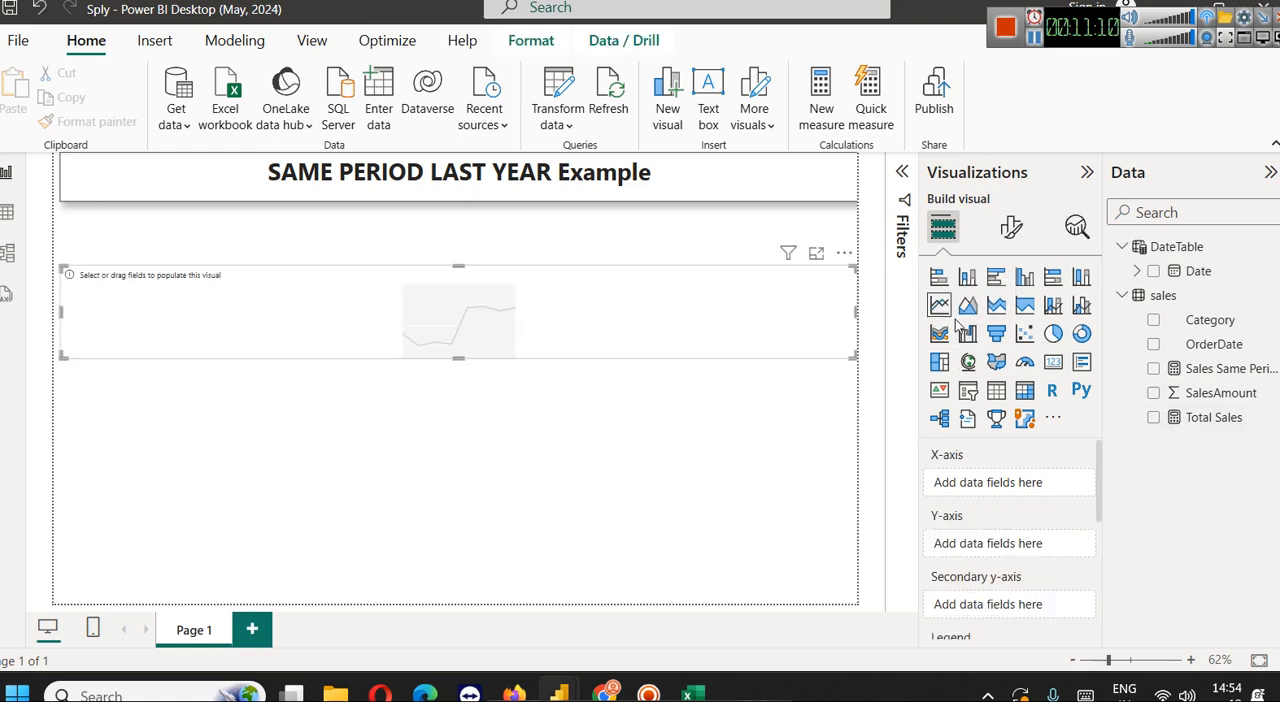
# Make the empty line chart taller and narrower, and position it below the page title near the middle
pyautogui.moveTo(457, 356); pyautogui.dragTo(474, 518)
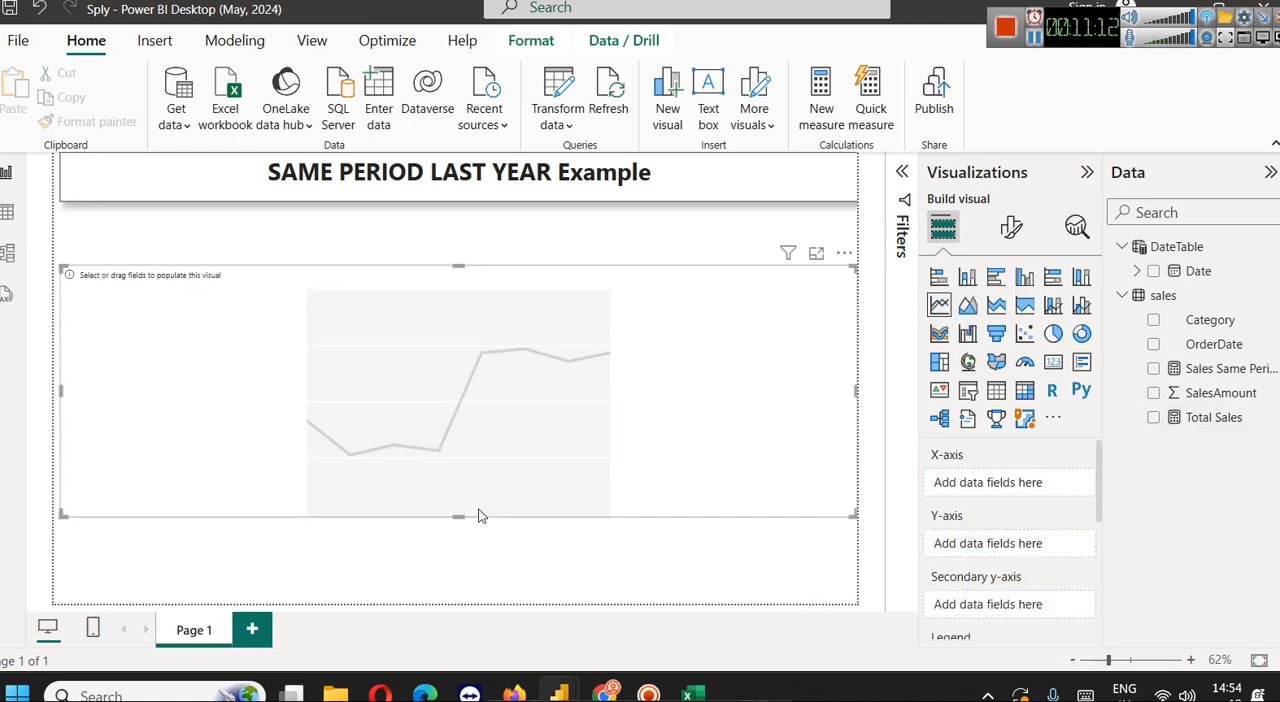
pyautogui.moveTo(857, 390); pyautogui.dragTo(722, 390)
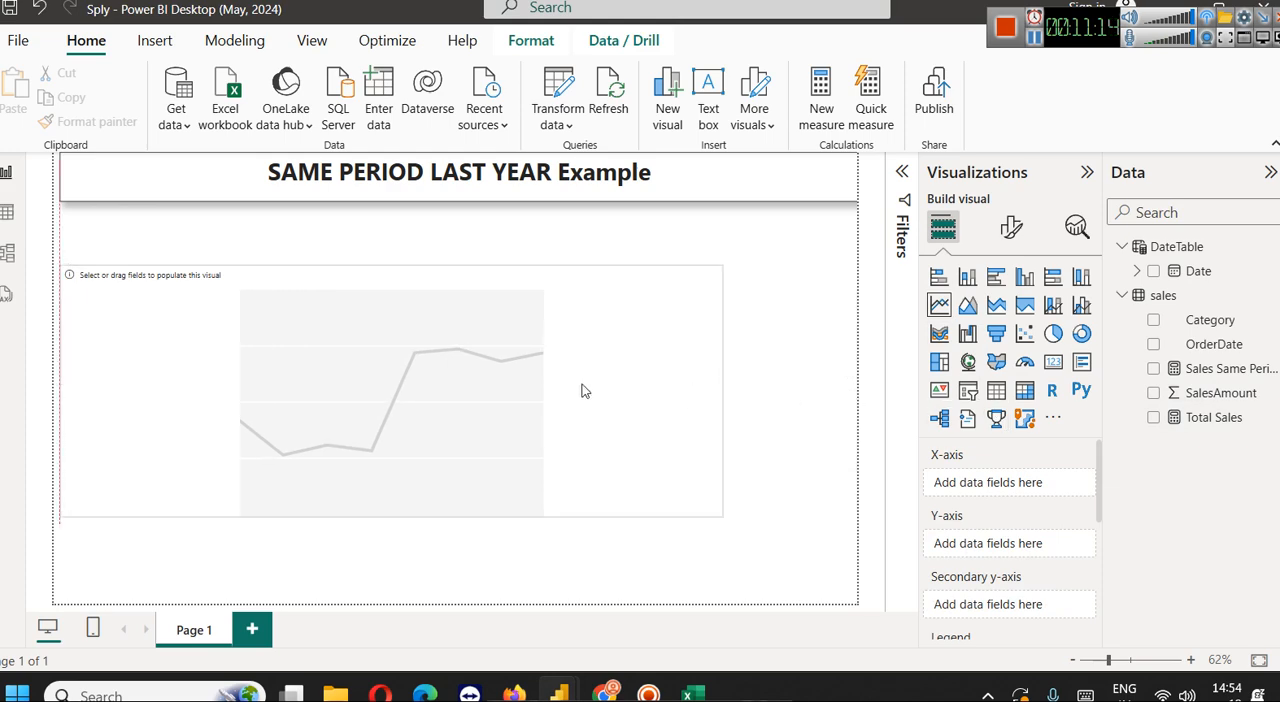
pyautogui.moveTo(570, 393); pyautogui.dragTo(613, 387)
pyautogui.moveTo(764, 384); pyautogui.dragTo(677, 385)
pyautogui.moveTo(423, 414); pyautogui.dragTo(461, 416)
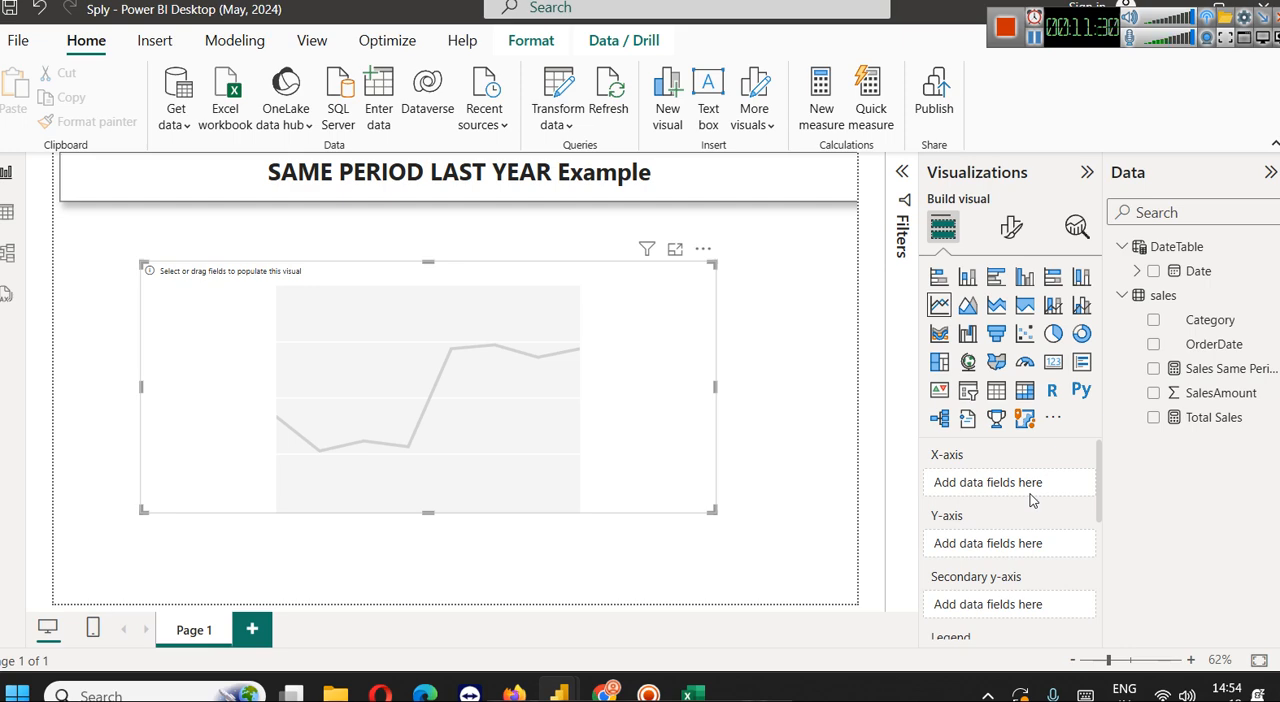
# Put Date from DateTable on the line chart's X-axis, with Total Sales and Sales Same Period Last Year on its Y-axis
pyautogui.moveTo(1198, 271); pyautogui.dragTo(961, 487)
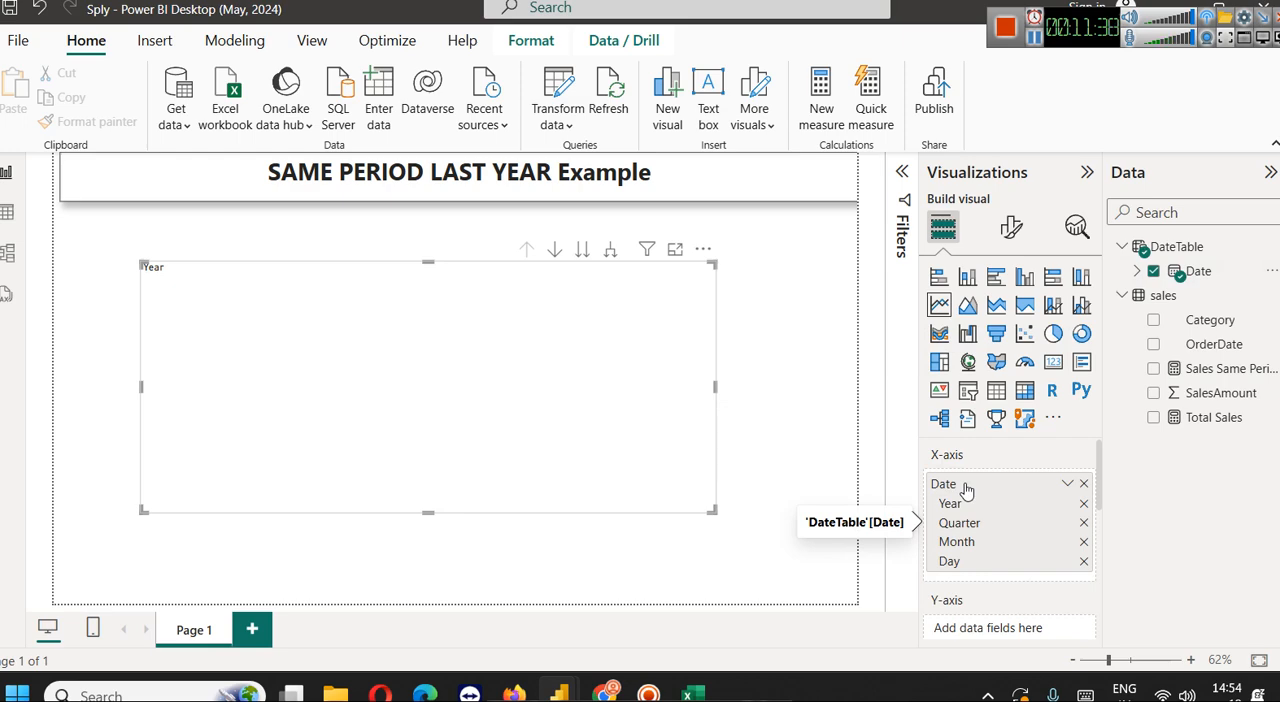
pyautogui.moveTo(1232, 425); pyautogui.dragTo(1027, 595)
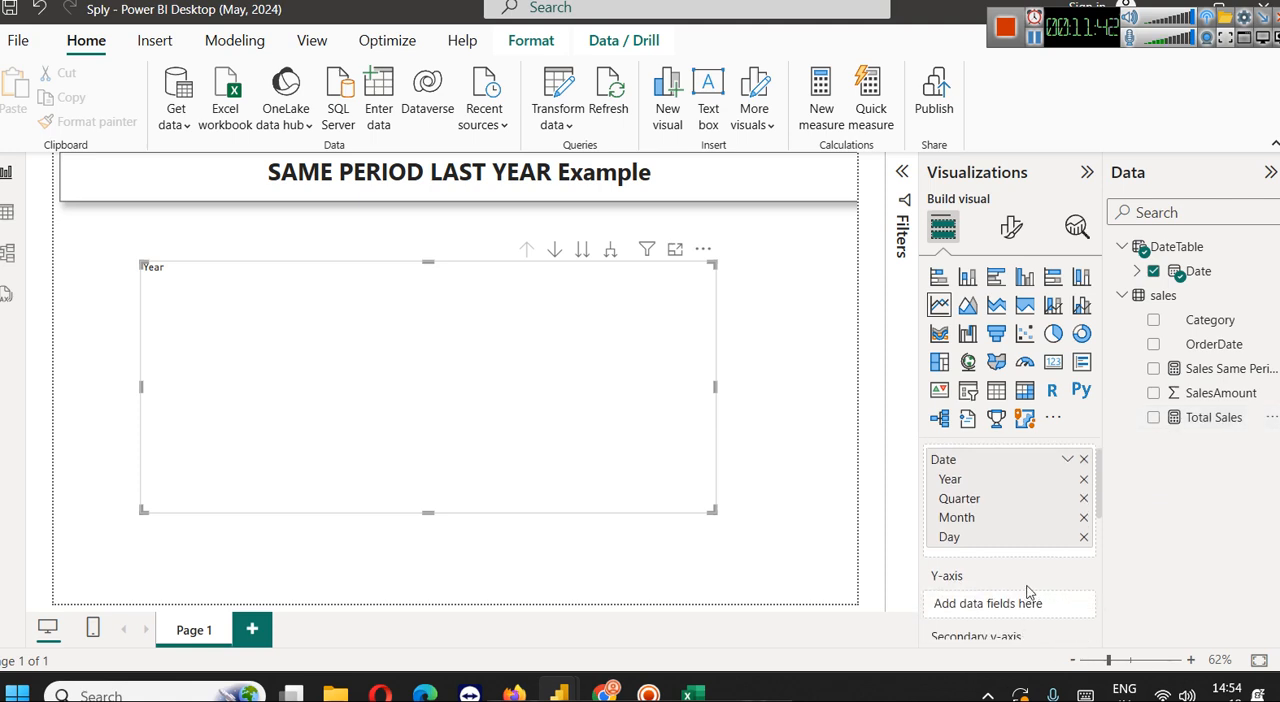
pyautogui.moveTo(1190, 422); pyautogui.dragTo(1006, 605)
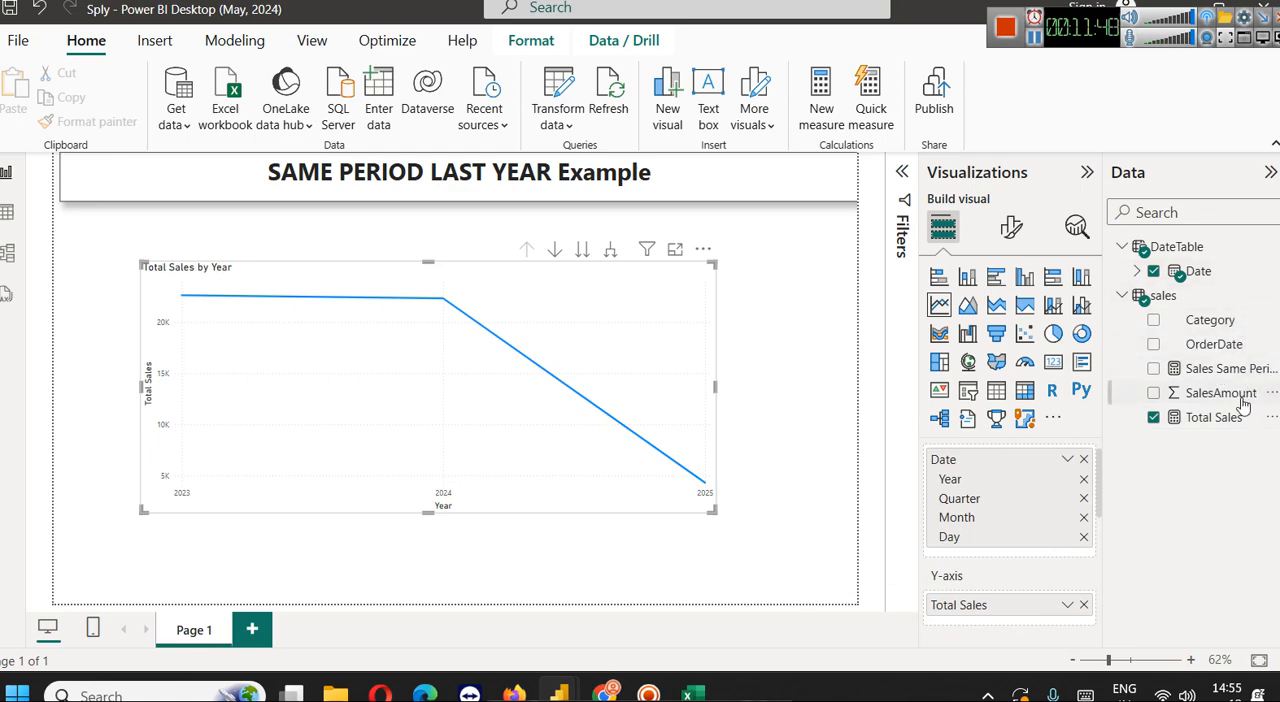
pyautogui.moveTo(1219, 372); pyautogui.dragTo(1034, 618)
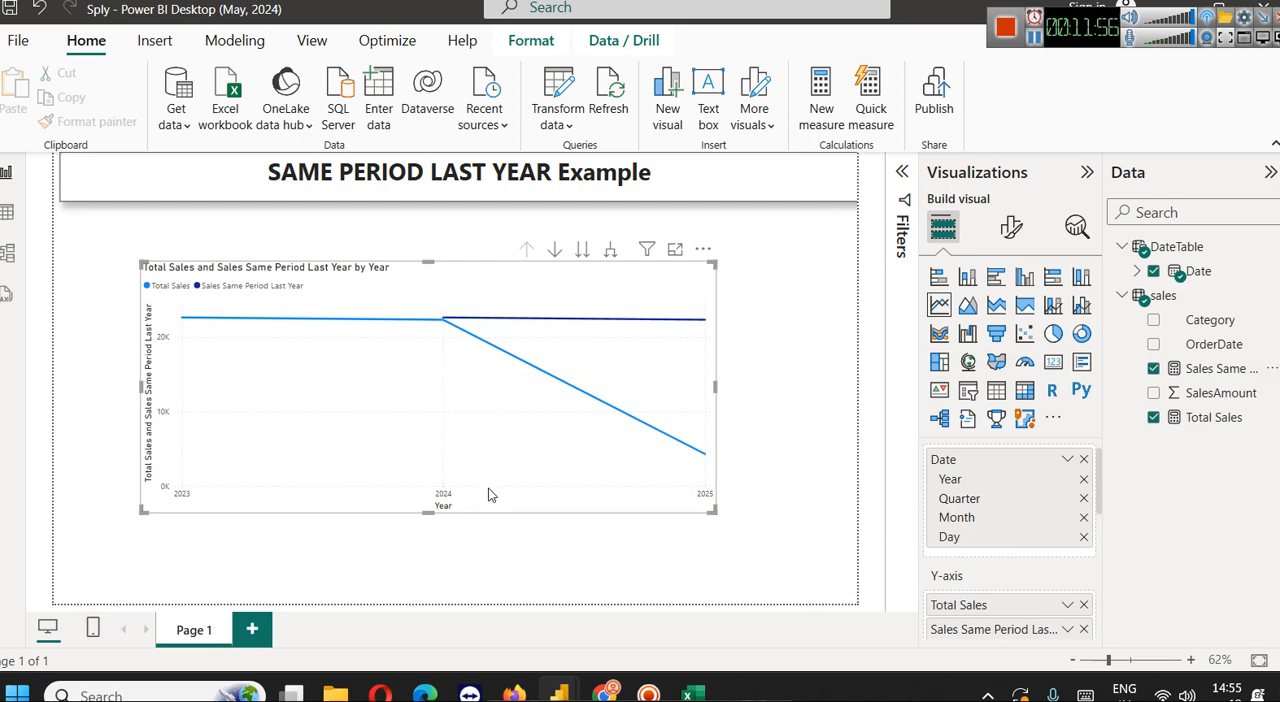
# Turn on drill mode and compare both measures by year and quarter, and by quarter alone
pyautogui.moveTo(444, 324)
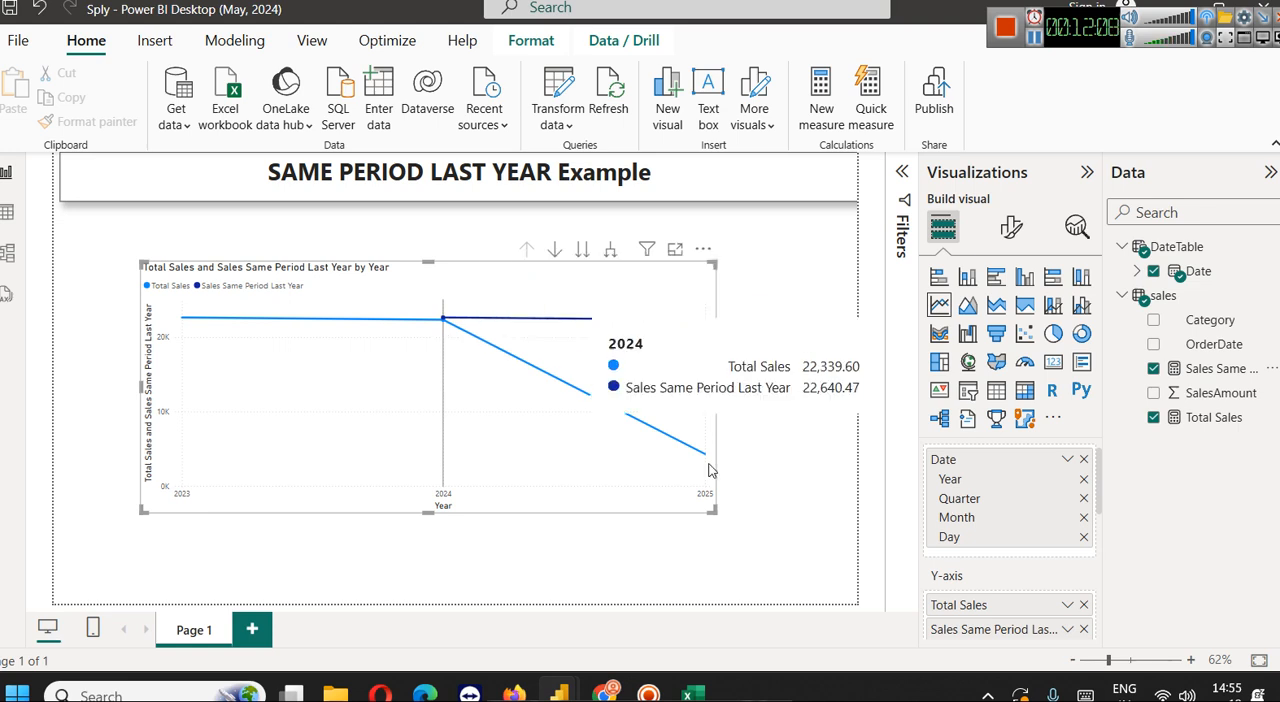
pyautogui.click(554, 250)
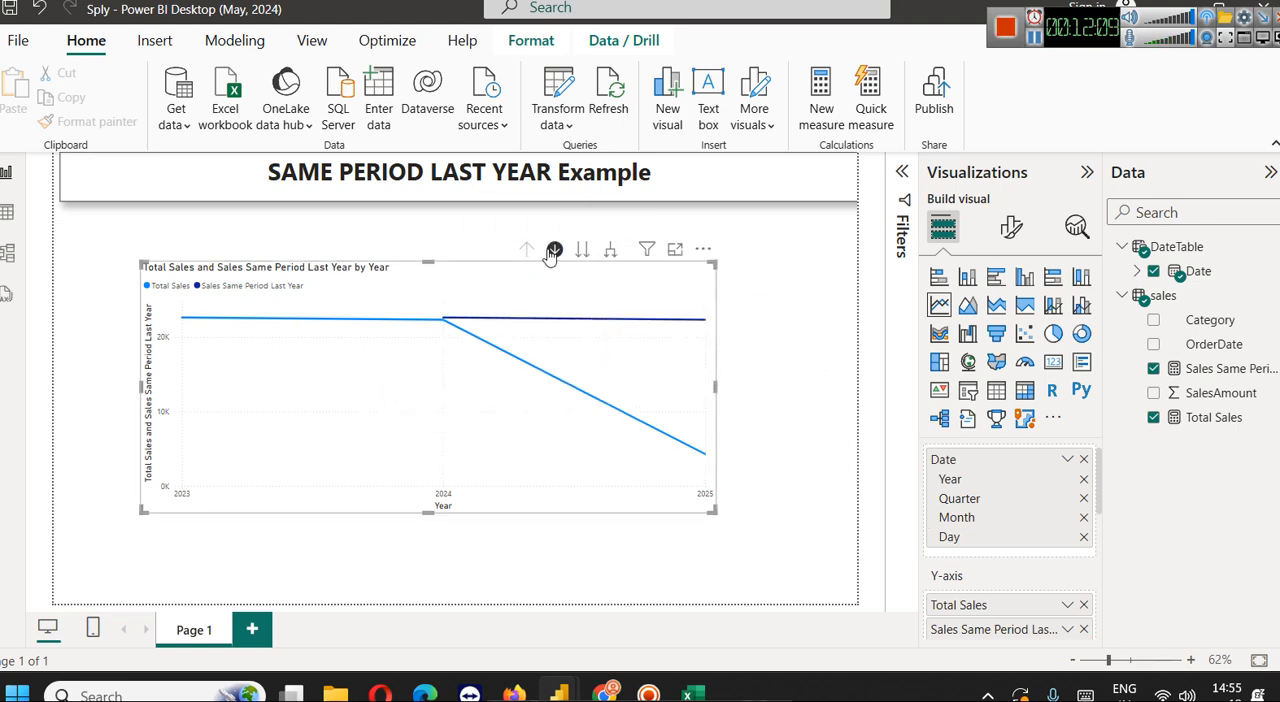
pyautogui.click(610, 252)
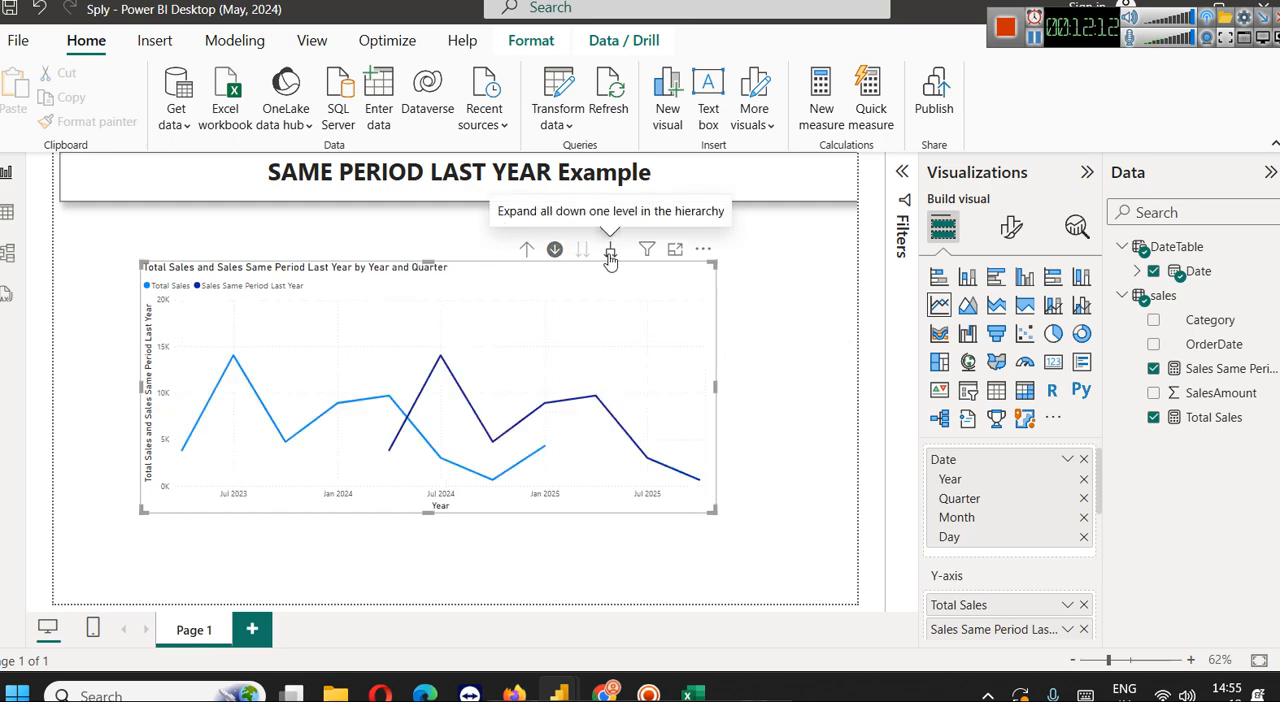
pyautogui.click(524, 251)
pyautogui.click(582, 250)
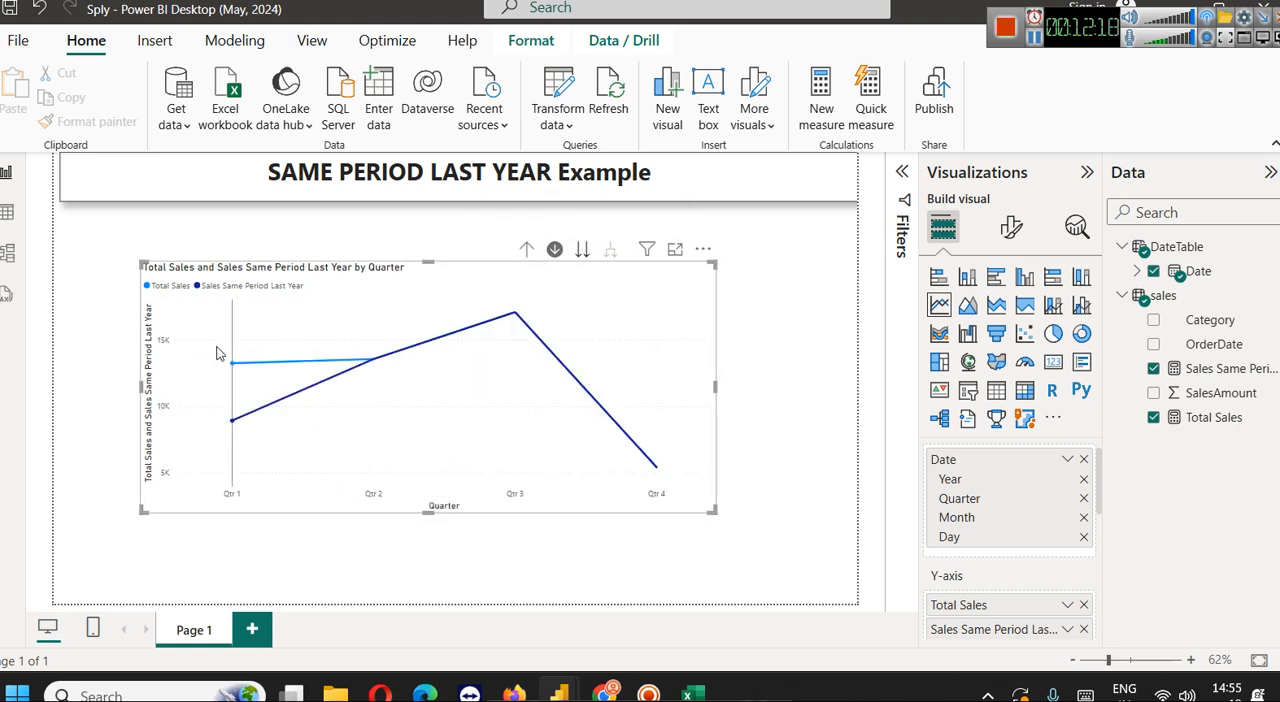
# Examine the line chart at month and day level, and drill back up to the year level
pyautogui.click(582, 250)
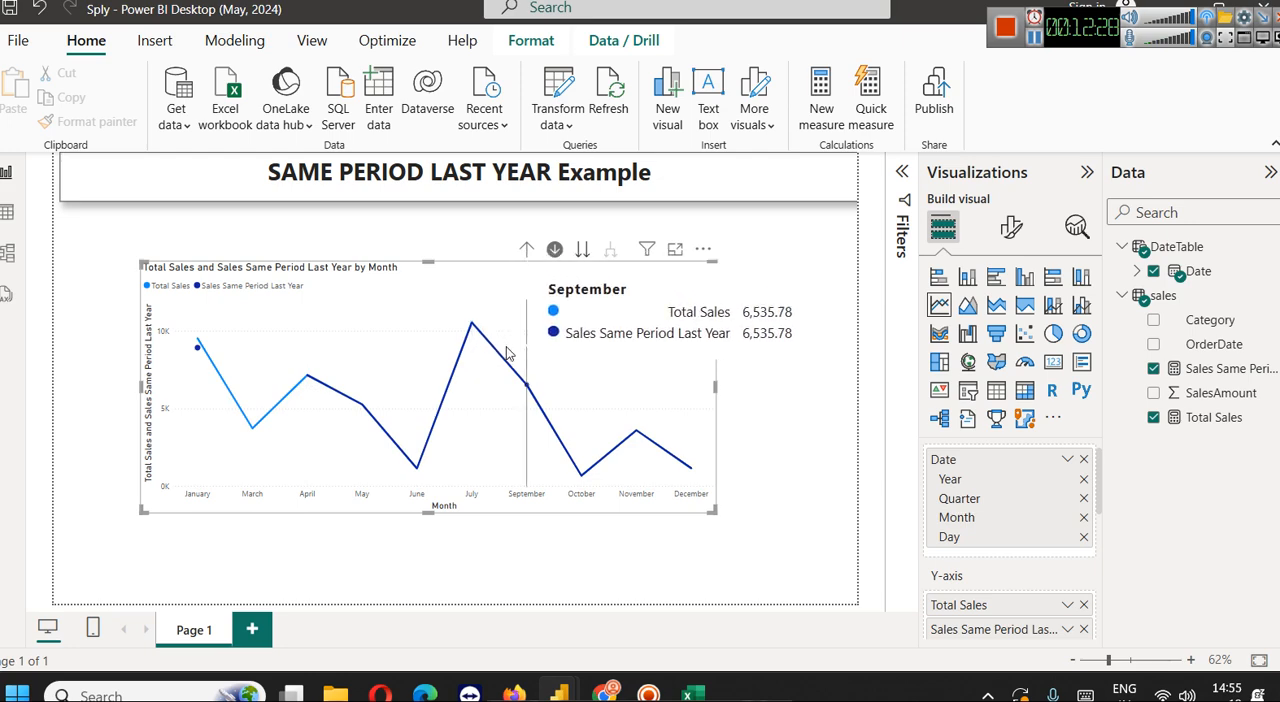
pyautogui.click(583, 250)
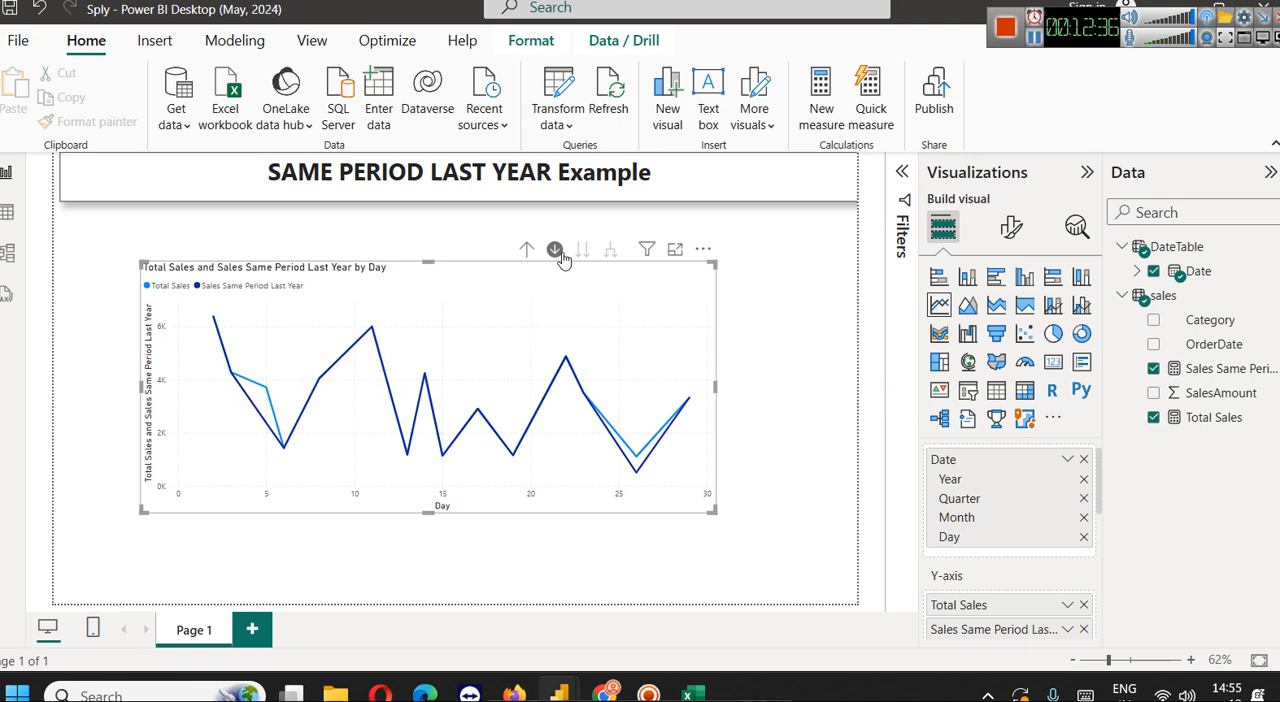
pyautogui.click(527, 249)
pyautogui.click(529, 249)
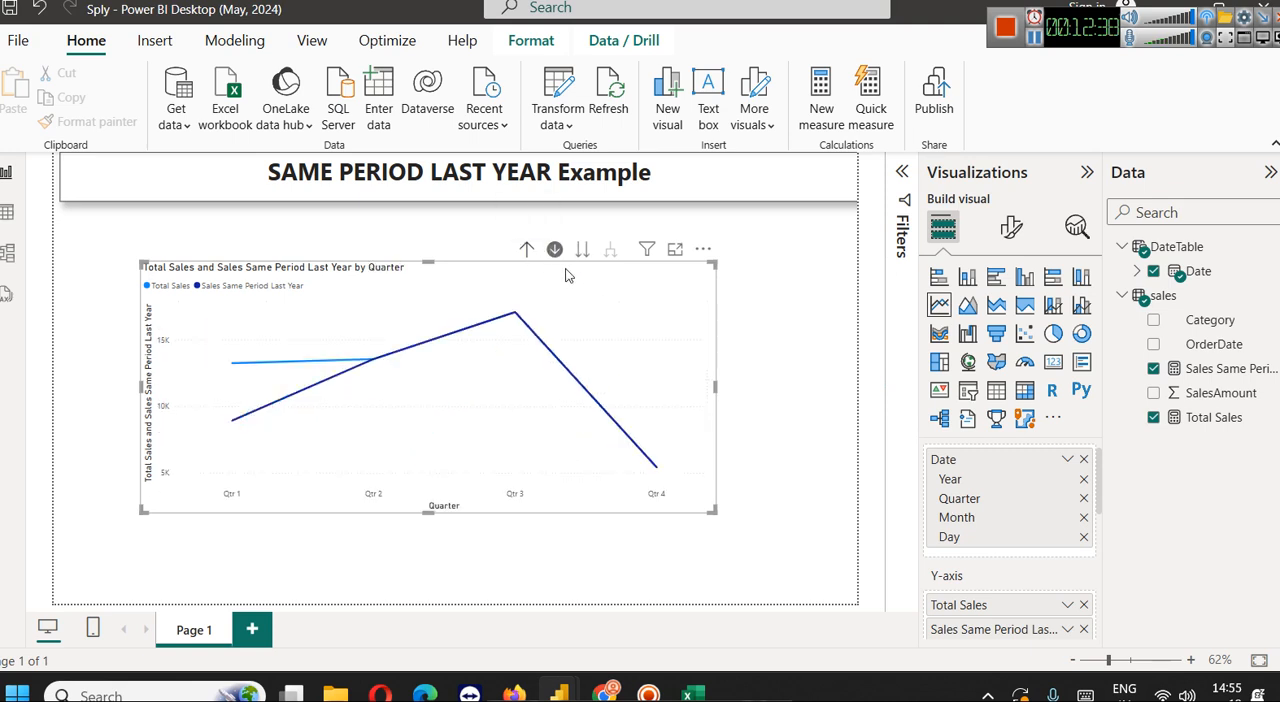
pyautogui.click(527, 250)
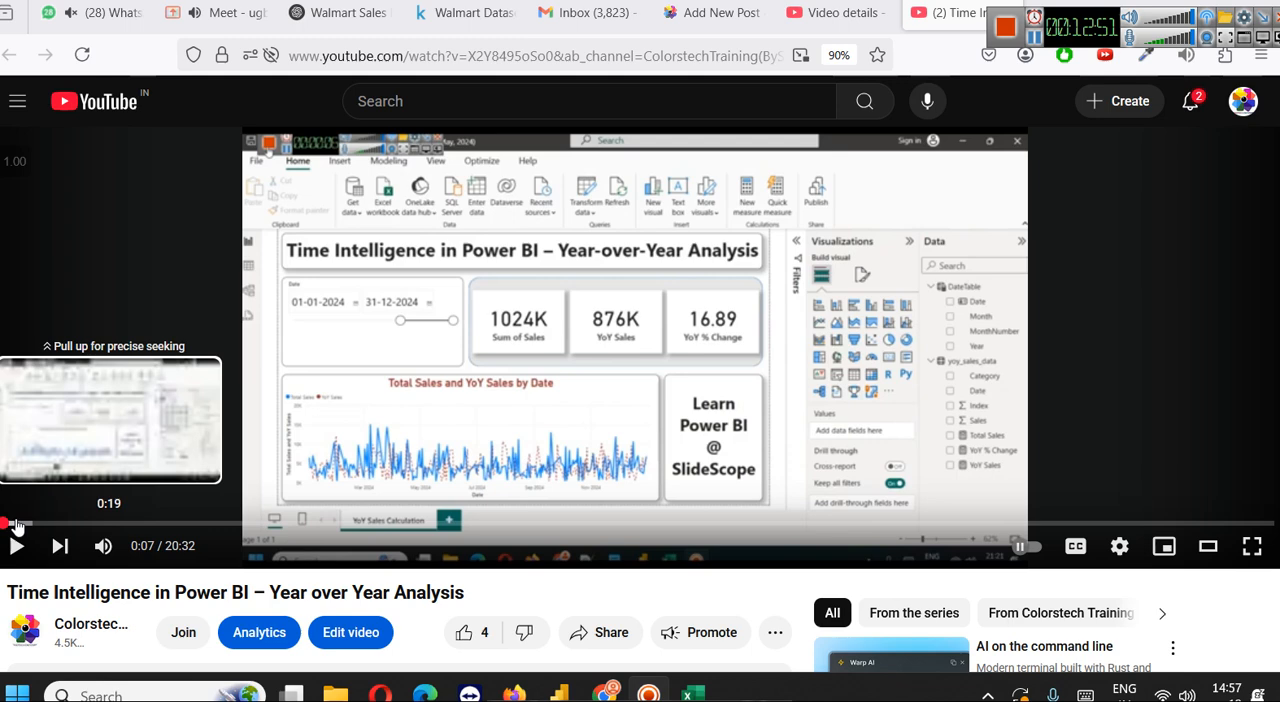
# Switch to Firefox, skip the Year over Year Analysis video to 0:46 and adjust its playback quality to view the report
pyautogui.click(15, 523)
pyautogui.moveTo(15, 523); pyautogui.dragTo(43, 523)
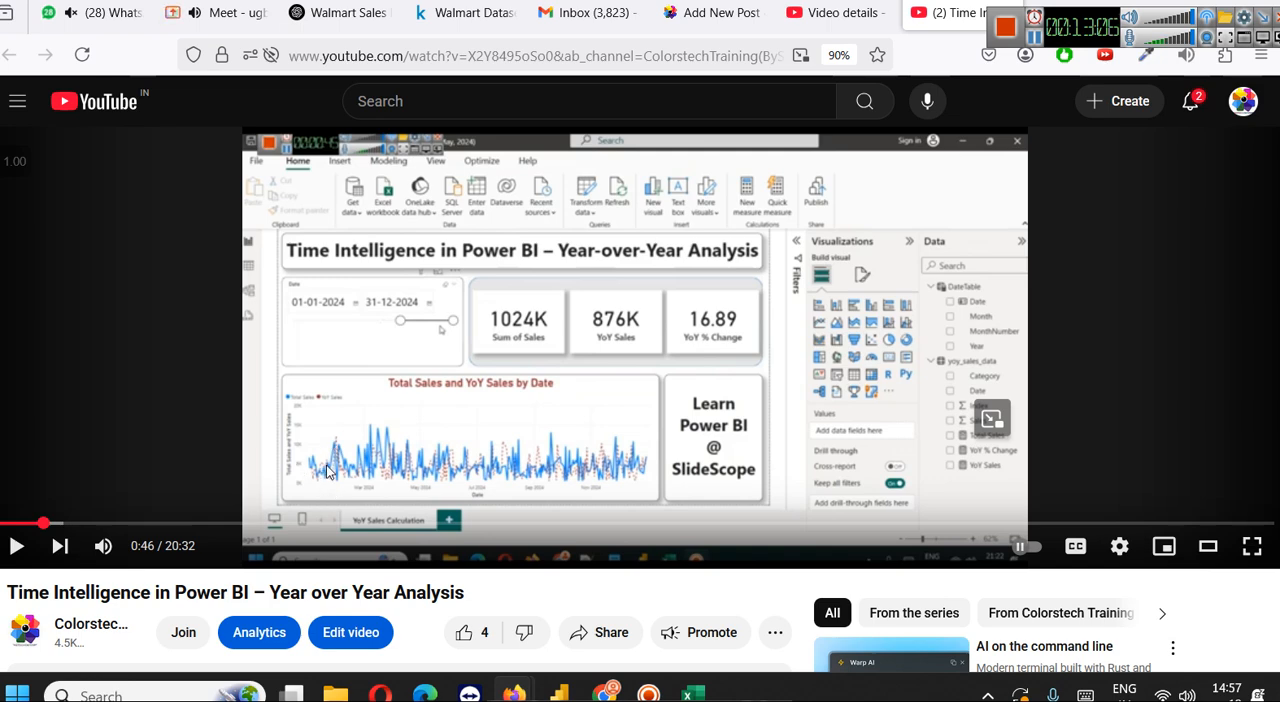
pyautogui.click(1120, 550)
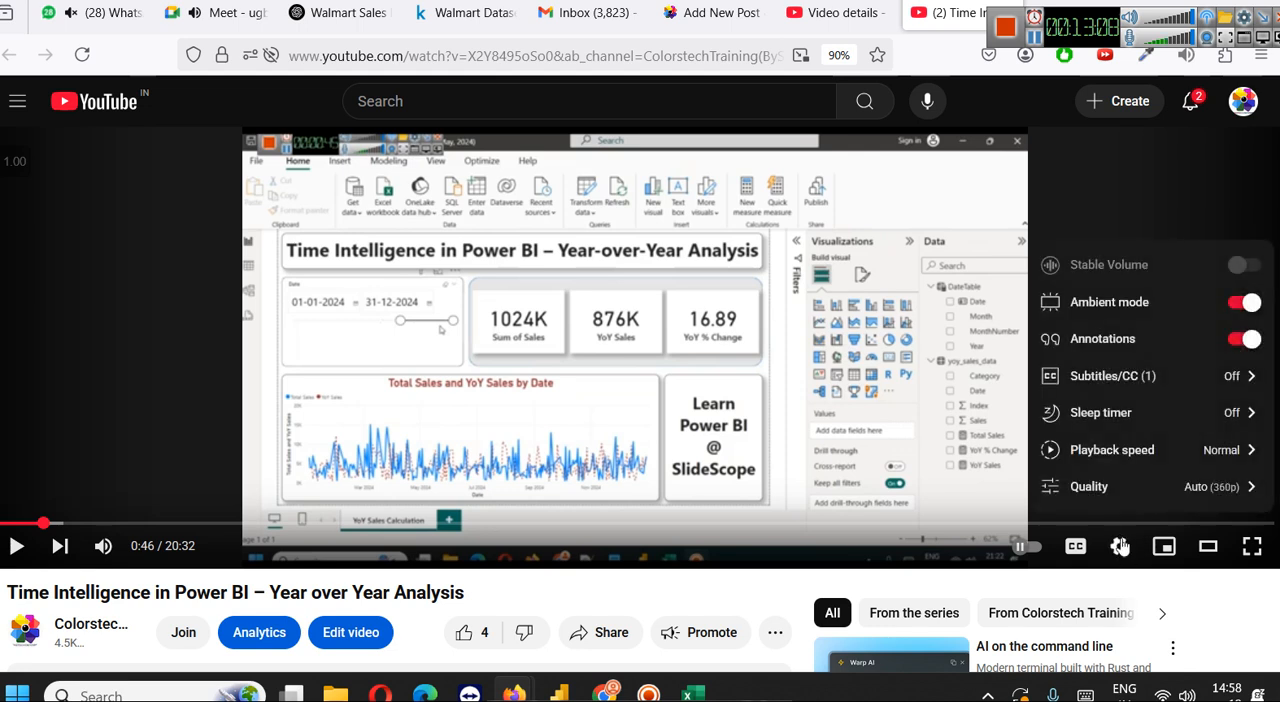
pyautogui.click(1168, 484)
pyautogui.click(1107, 383)
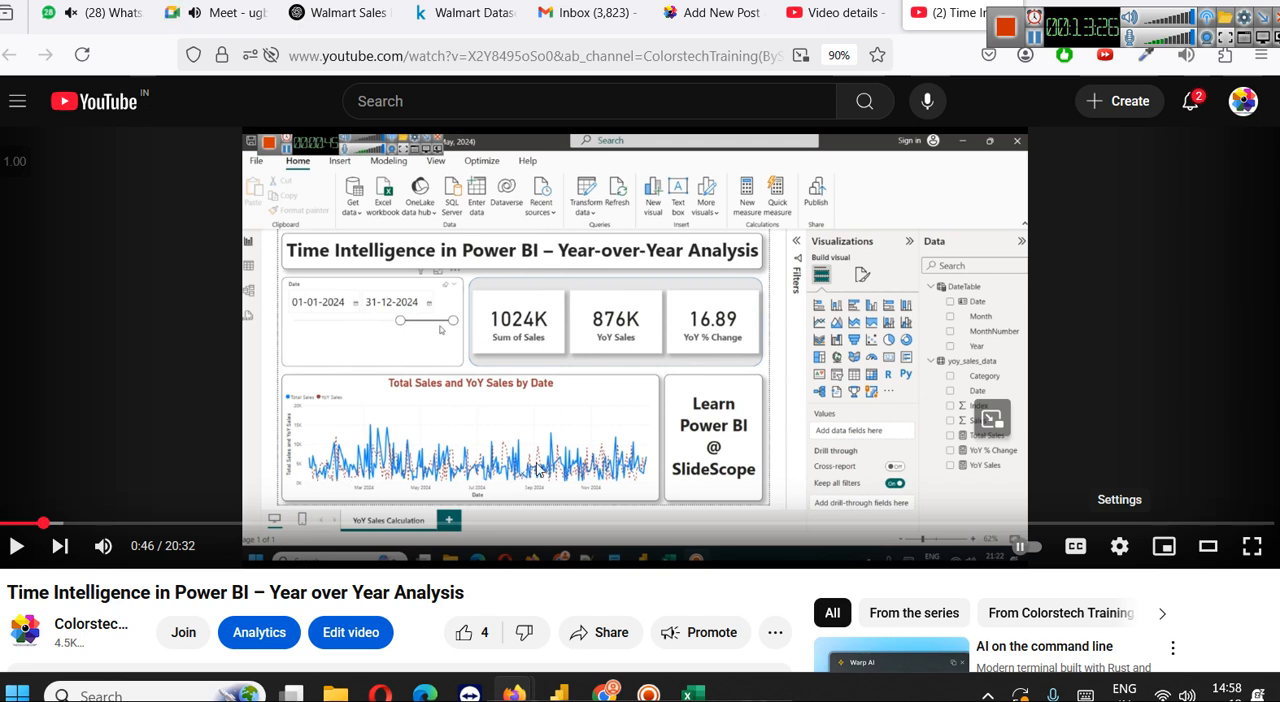
pyautogui.click(1035, 38)
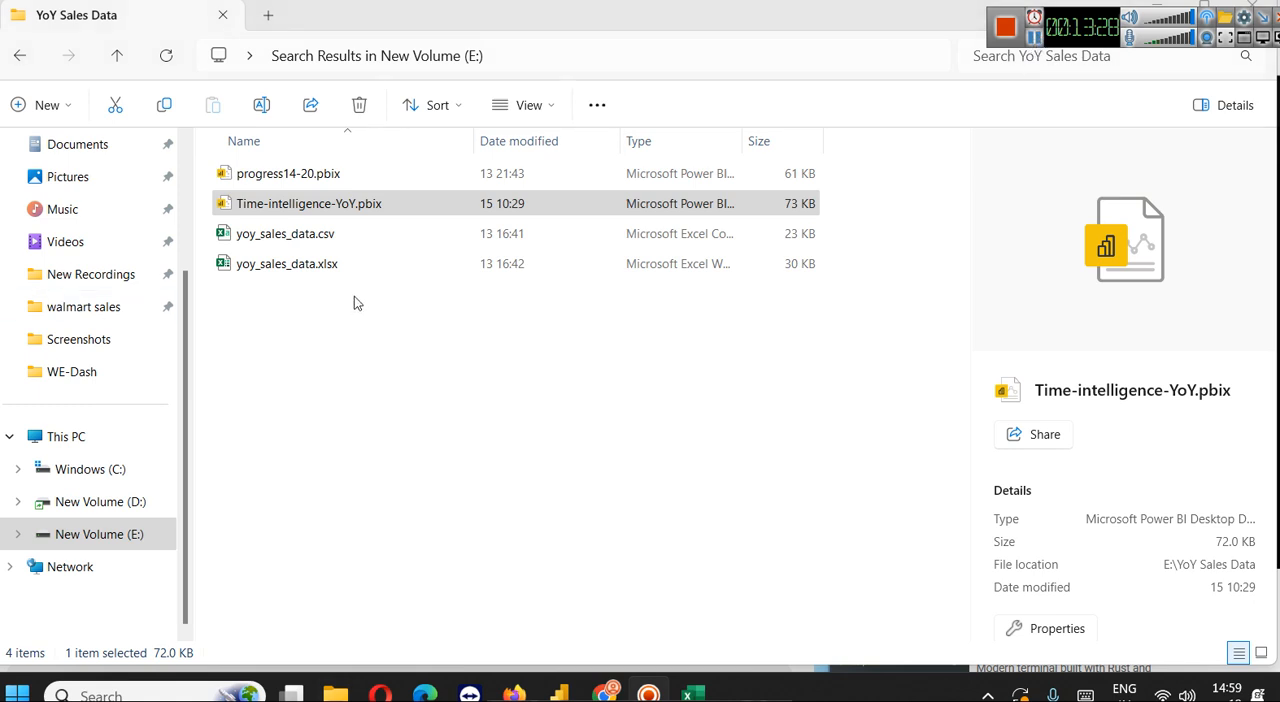
# Switch to File Explorer, open yoy_sales_data.xlsx from the YoY Sales Data folder in Excel, and widen its Date column
pyautogui.click(195, 153)
pyautogui.moveTo(195, 153); pyautogui.dragTo(40, 153)
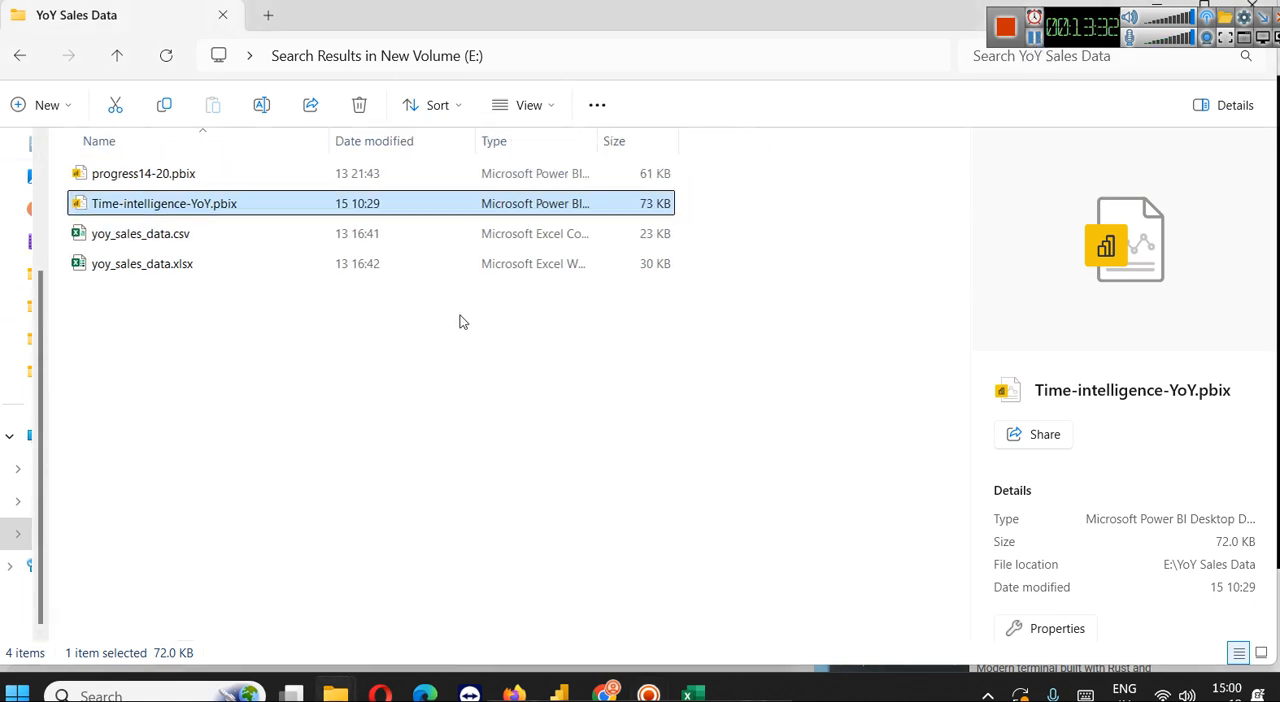
pyautogui.click(153, 237)
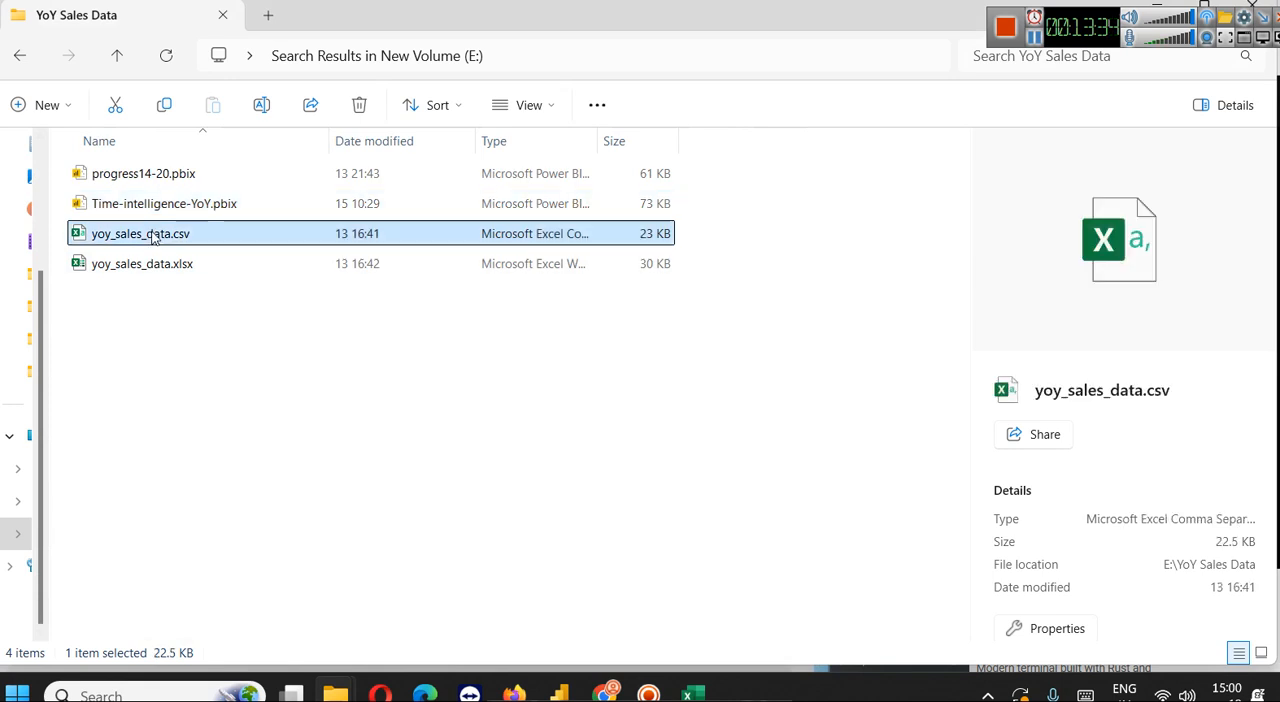
pyautogui.doubleClick(153, 263)
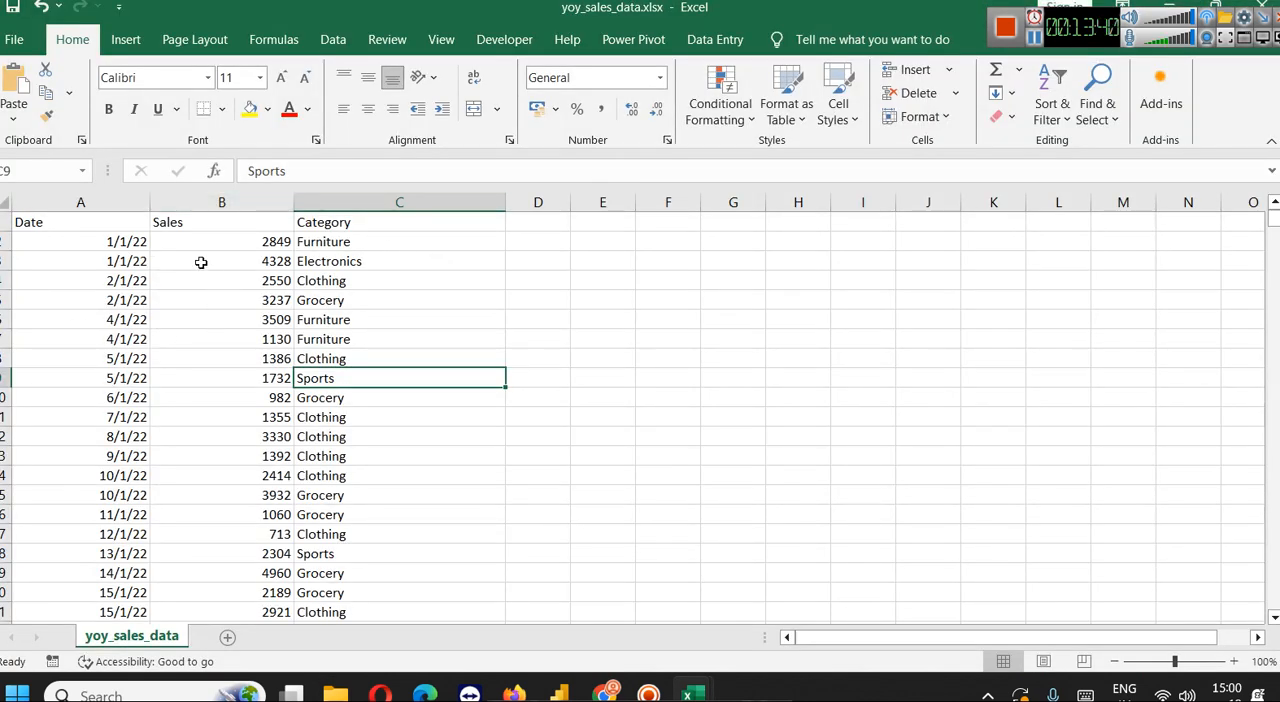
pyautogui.moveTo(151, 207); pyautogui.dragTo(196, 207)
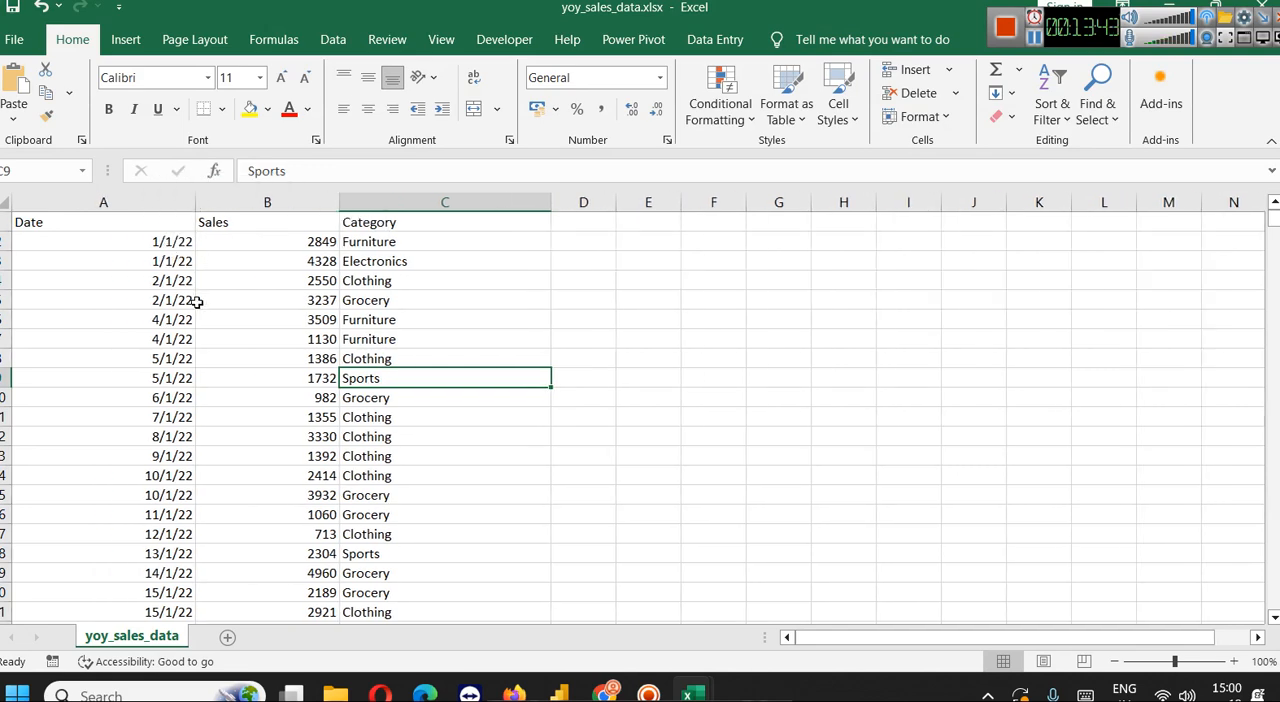
# Look through the 2022 sales records from January to September, checking how many dates each month covers
pyautogui.click(158, 245)
pyautogui.scroll(-11, 143, 370)
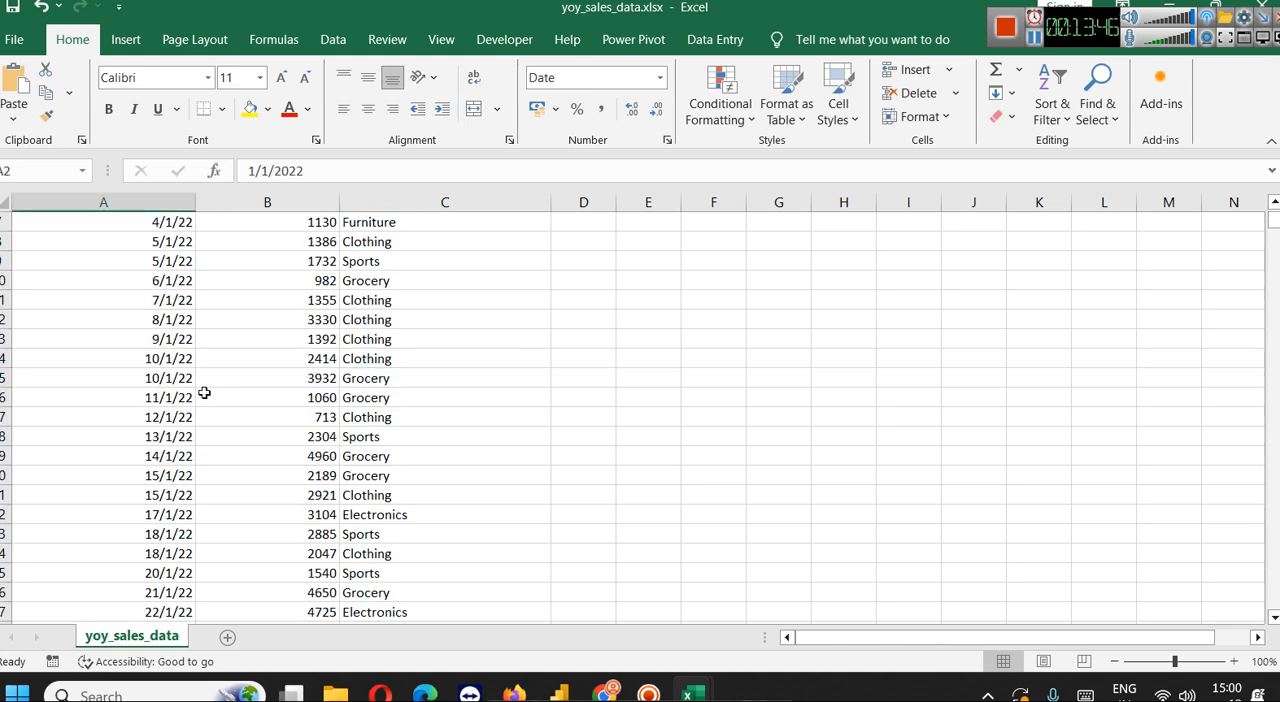
pyautogui.scroll(-20, 143, 370)
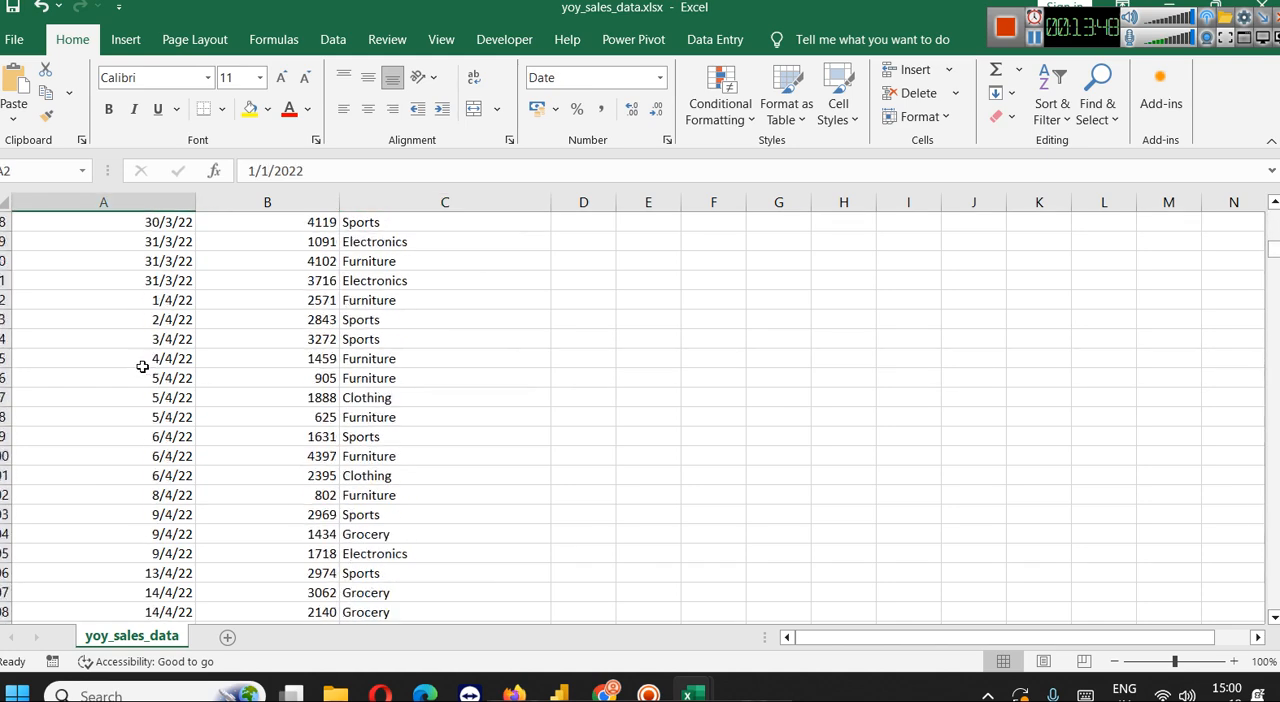
pyautogui.scroll(-20, 143, 367)
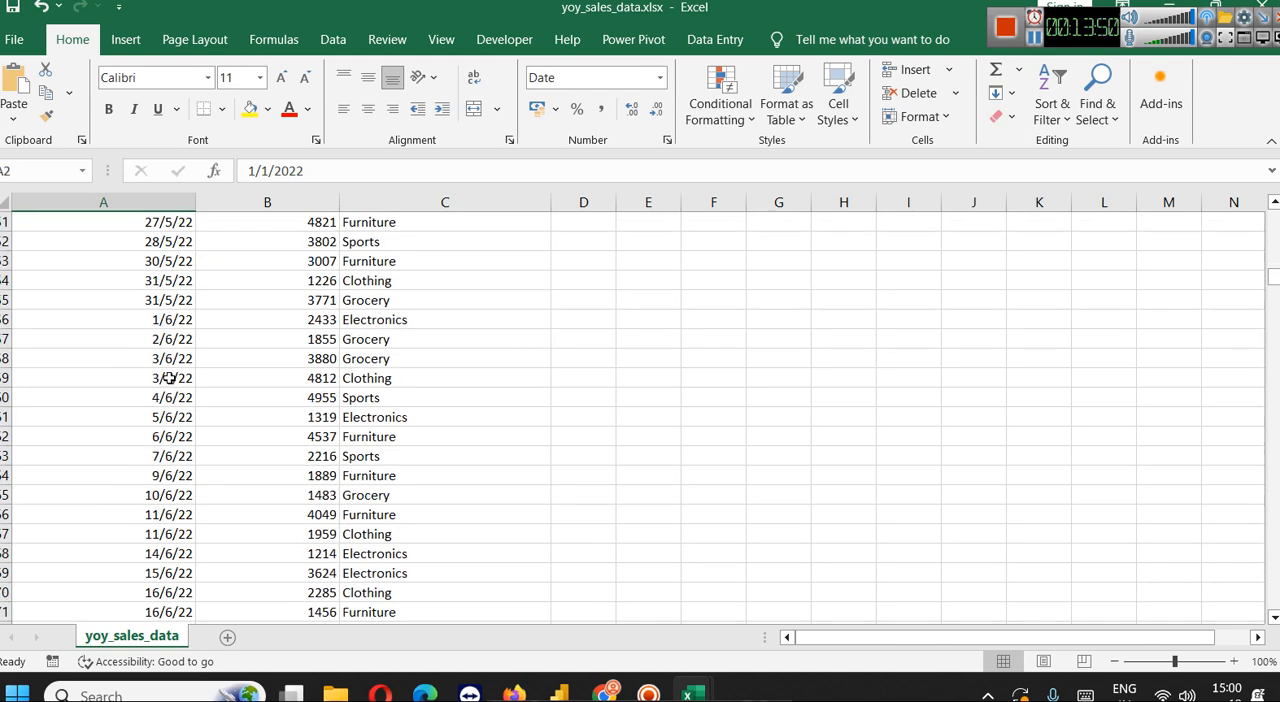
pyautogui.scroll(-4, 165, 367)
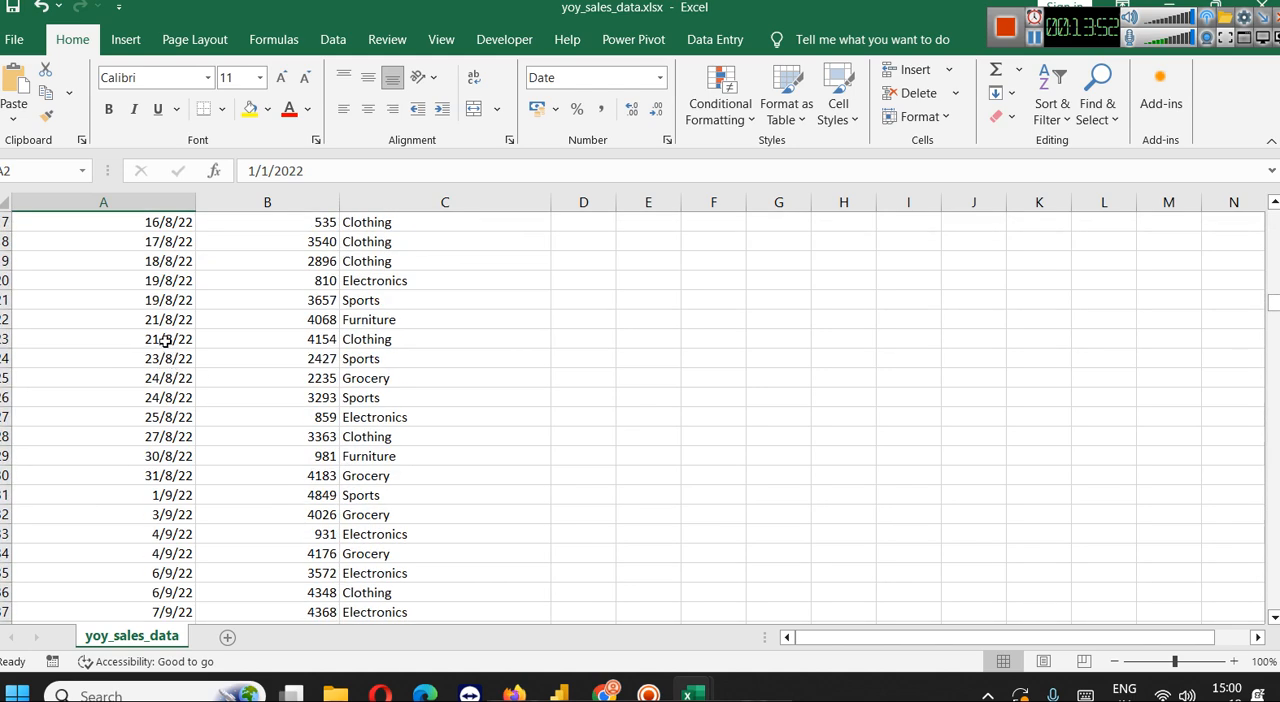
pyautogui.scroll(4, 163, 341)
pyautogui.scroll(-2, 163, 341)
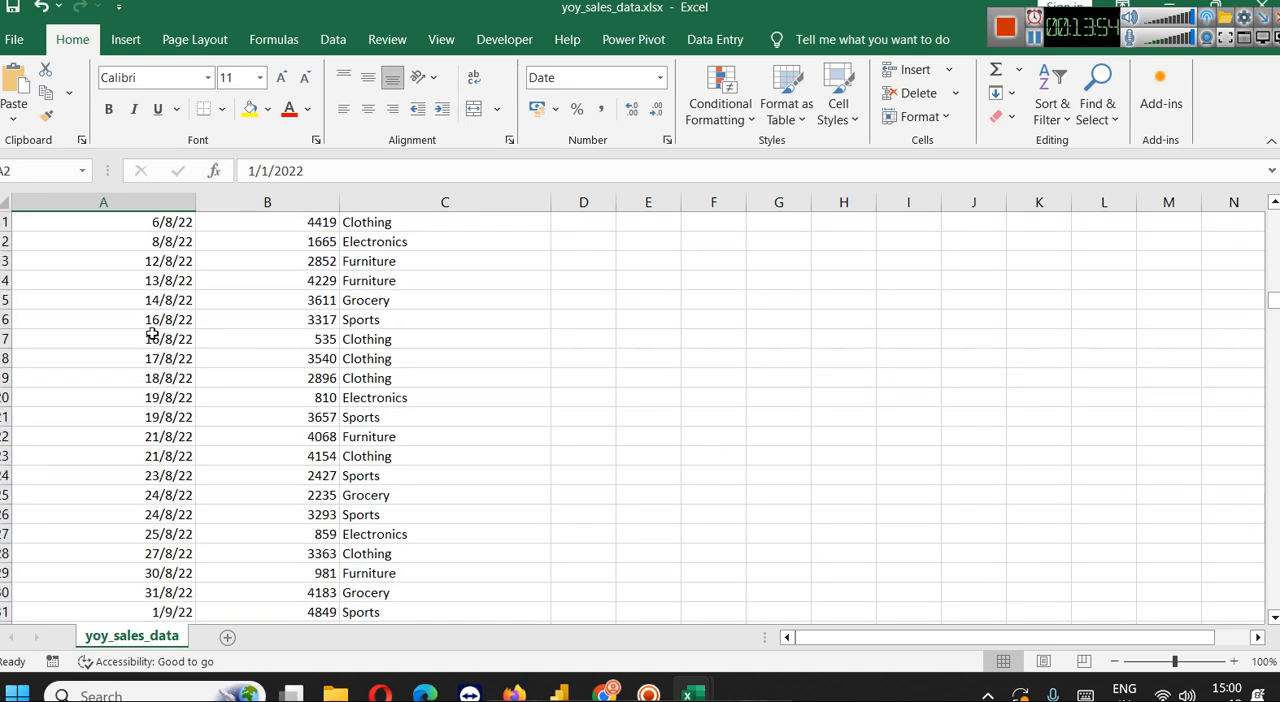
pyautogui.click(167, 261)
pyautogui.scroll(-6, 155, 415)
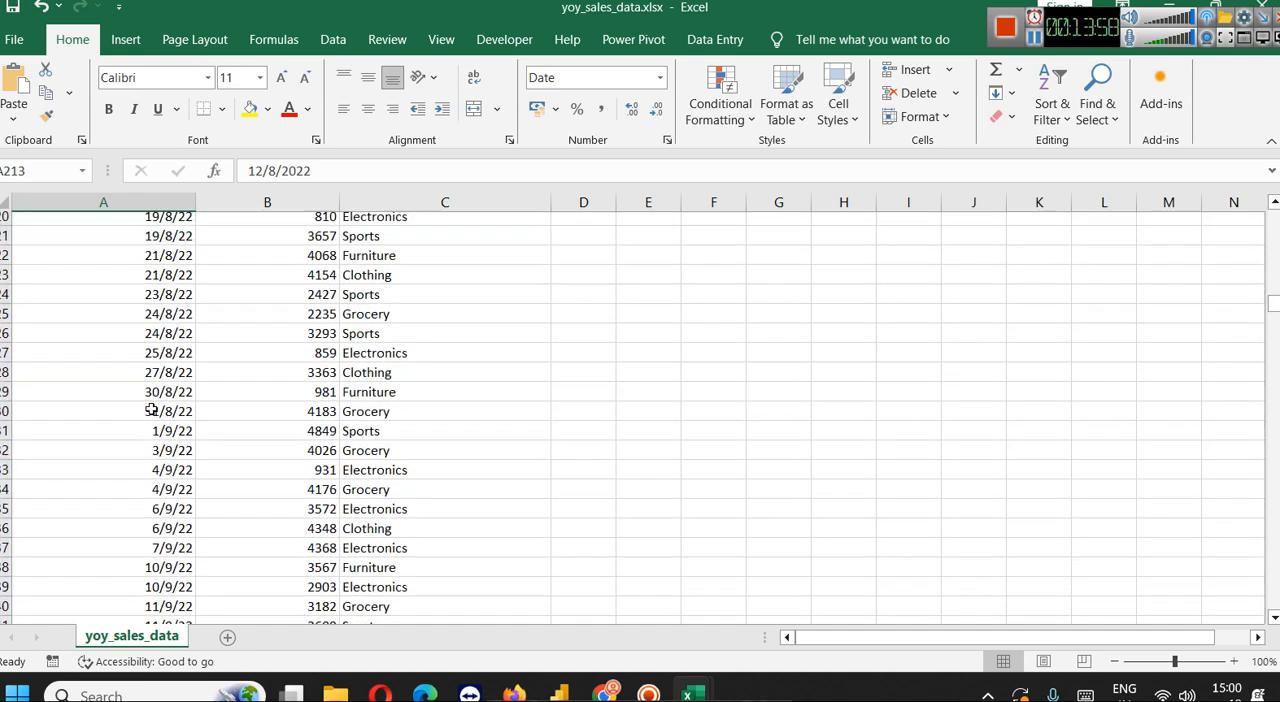
# Highlight the September 2022 dates, and review the remaining sales records through to the last rows in December 2024
pyautogui.moveTo(183, 262); pyautogui.dragTo(186, 383)
pyautogui.scroll(-2, 172, 400)
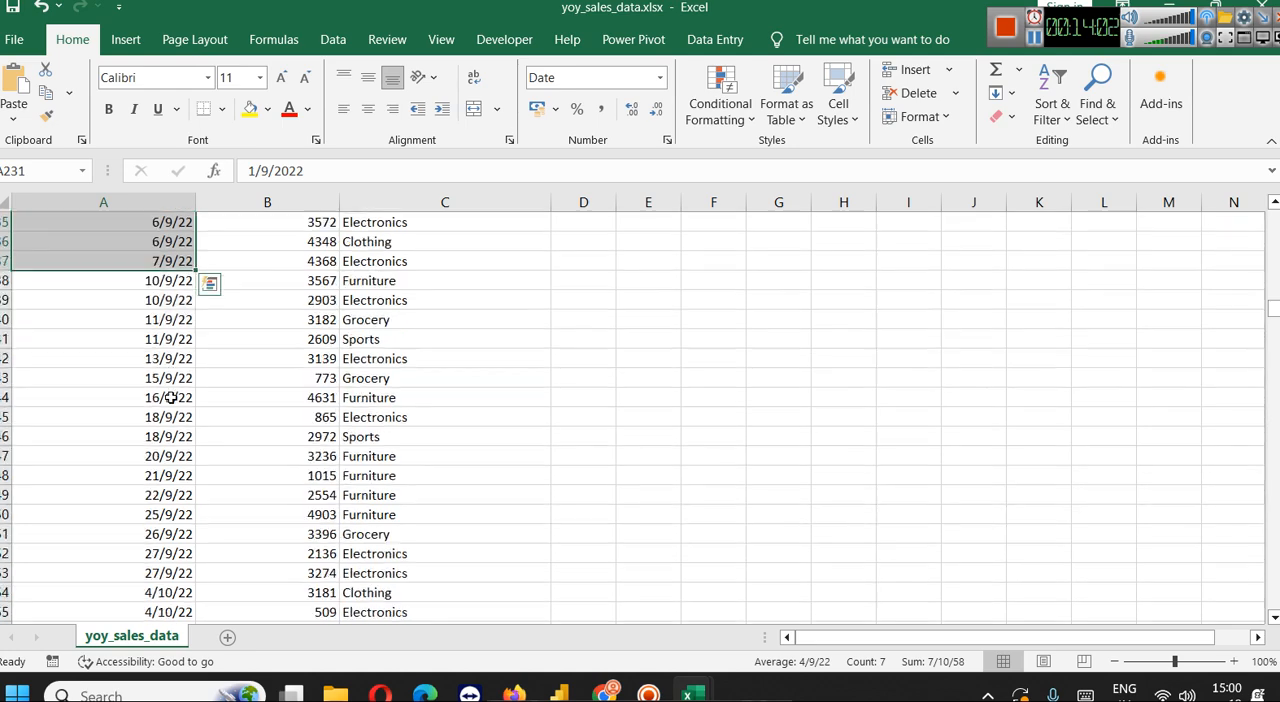
pyautogui.scroll(-1, 170, 330)
pyautogui.moveTo(177, 280); pyautogui.dragTo(182, 516)
pyautogui.scroll(-4, 180, 495)
pyautogui.scroll(-10, 170, 430)
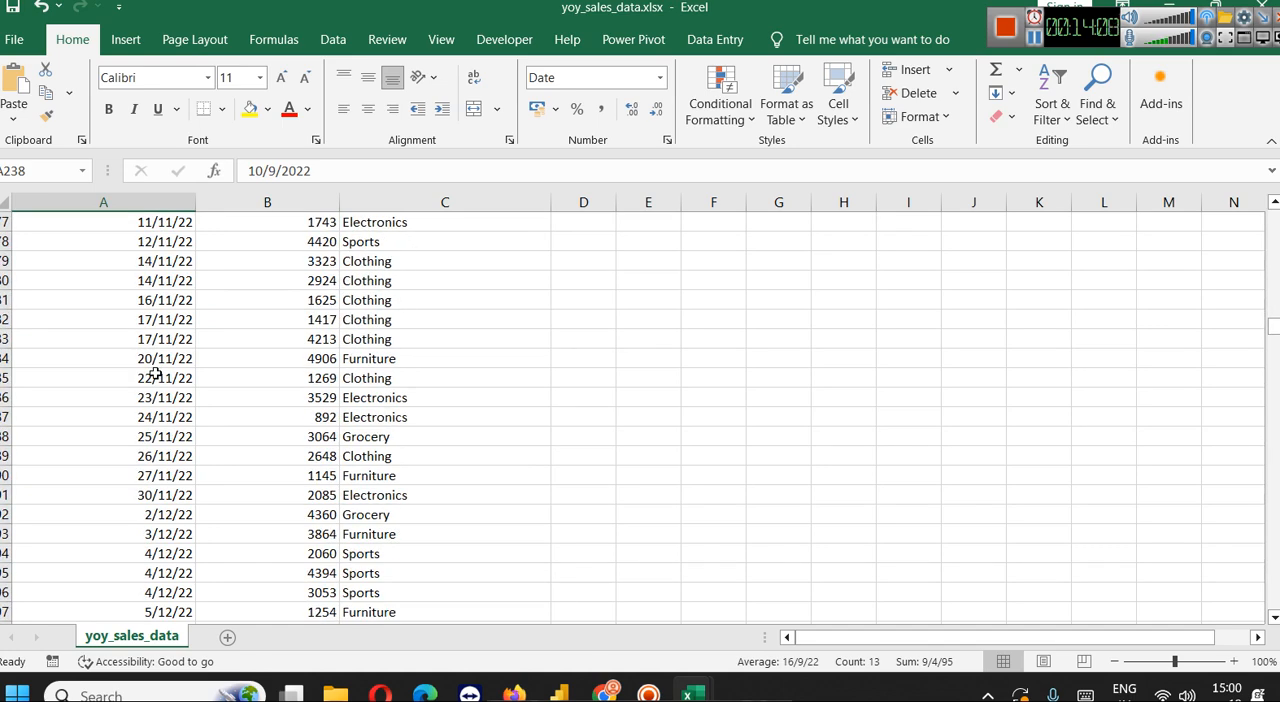
pyautogui.scroll(-14, 156, 374)
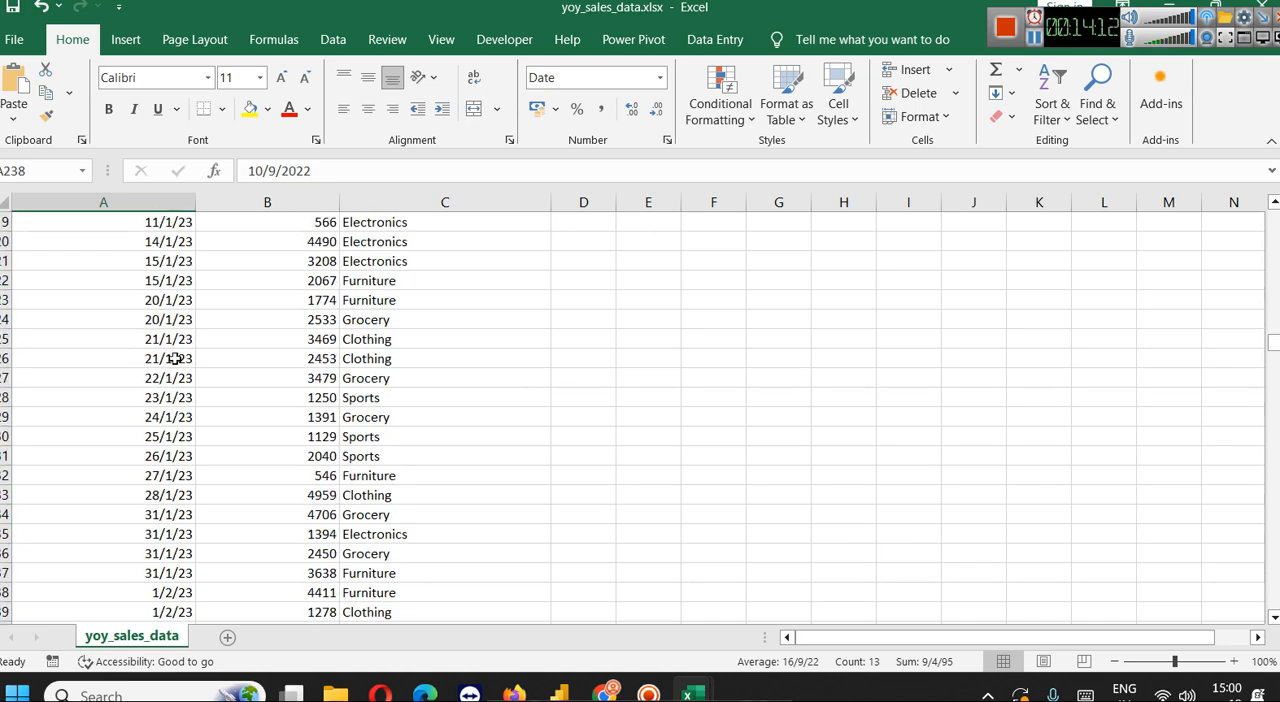
pyautogui.scroll(-15, 171, 460)
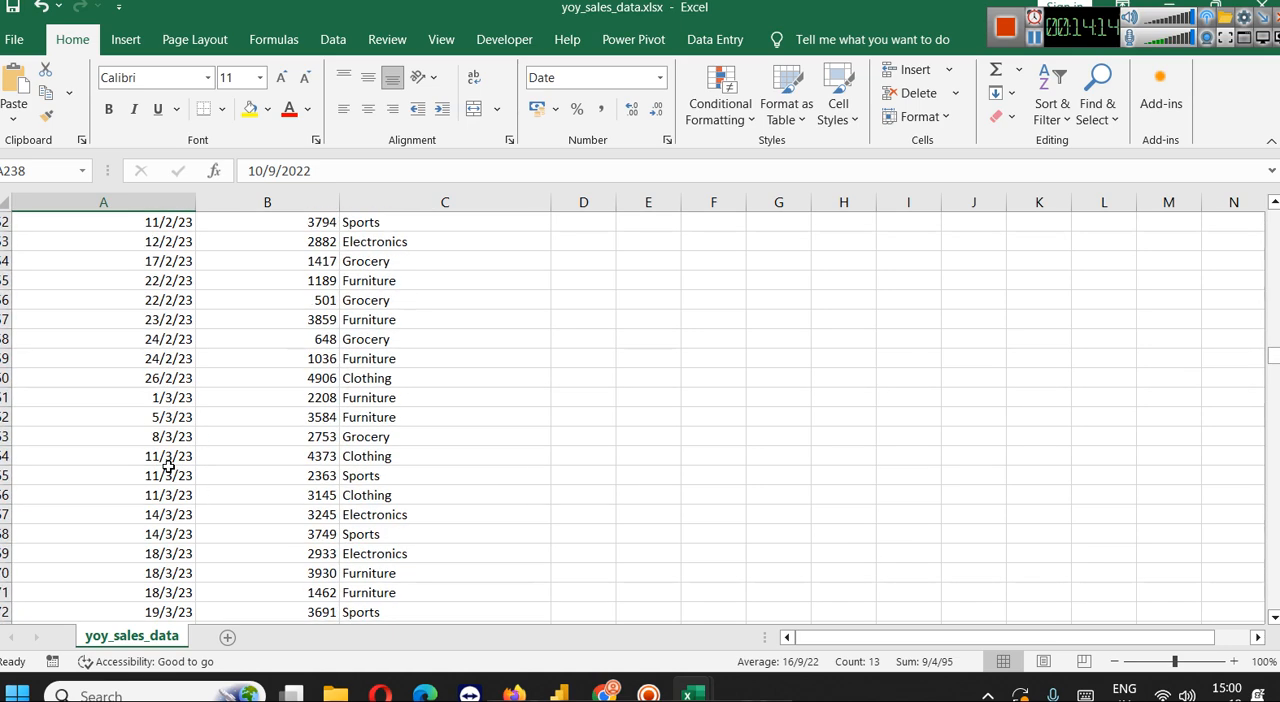
pyautogui.scroll(-6, 160, 497)
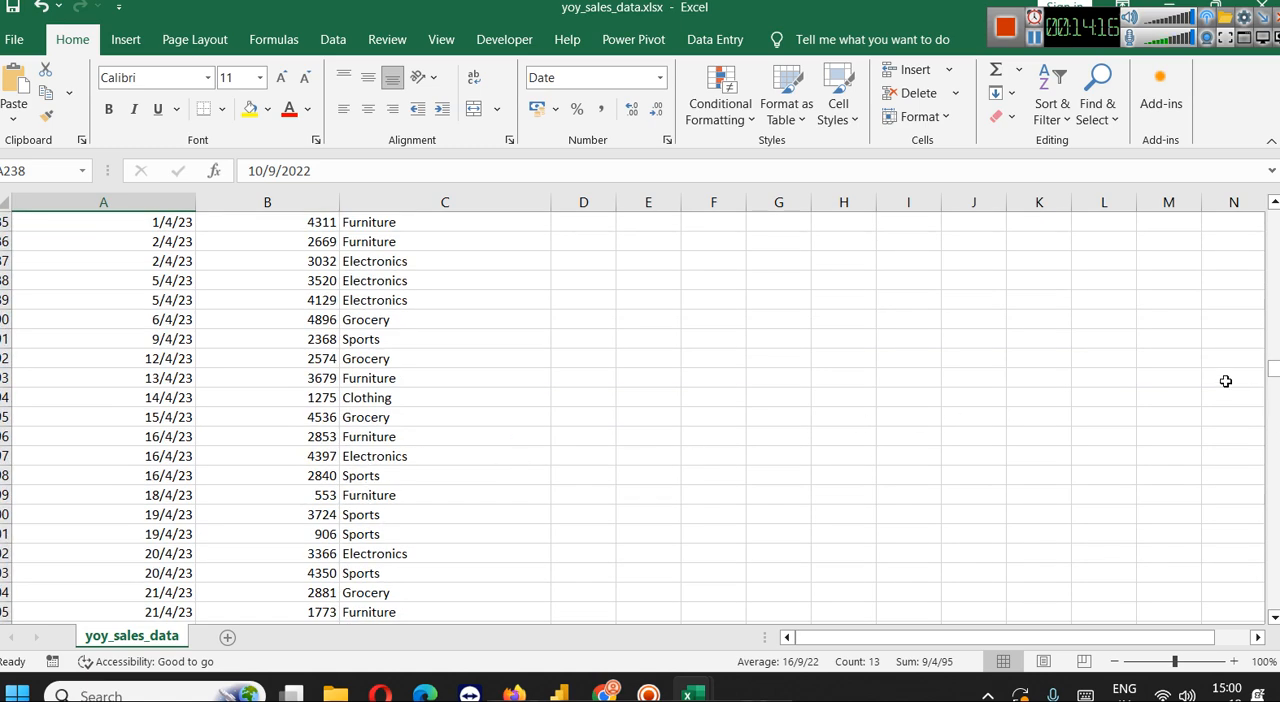
pyautogui.moveTo(1273, 370); pyautogui.dragTo(1247, 610)
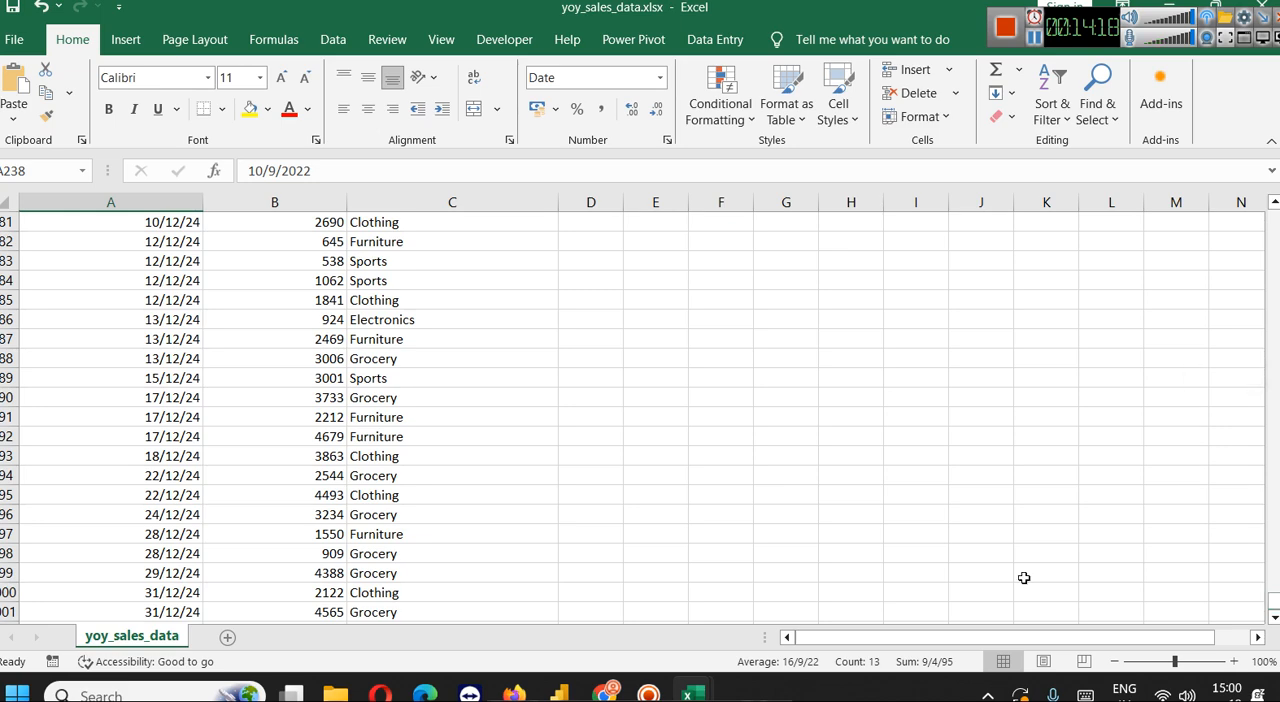
# Select the last date in the sales data, and return to the first records of January 2022
pyautogui.scroll(-3, 220, 517)
pyautogui.click(158, 437)
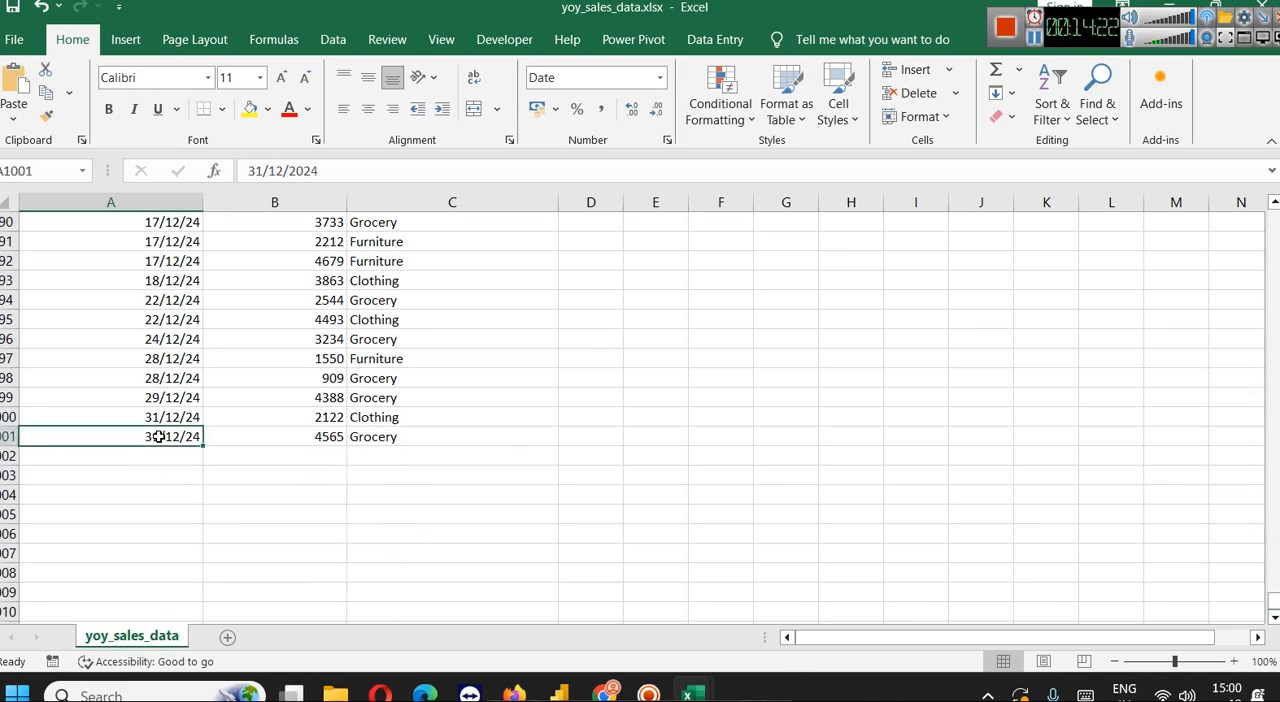
pyautogui.scroll(20, 158, 437)
pyautogui.scroll(20, 177, 435)
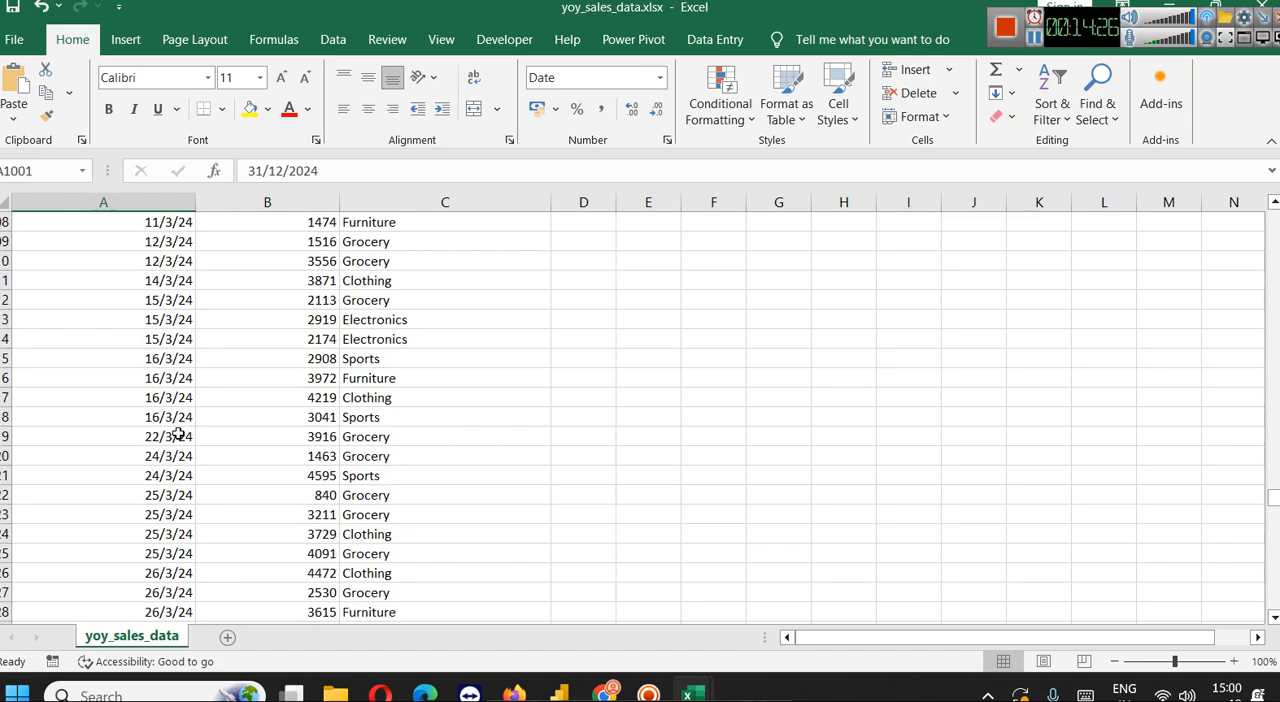
pyautogui.scroll(20, 177, 435)
pyautogui.scroll(19, 177, 433)
pyautogui.moveTo(1274, 427); pyautogui.dragTo(1274, 218)
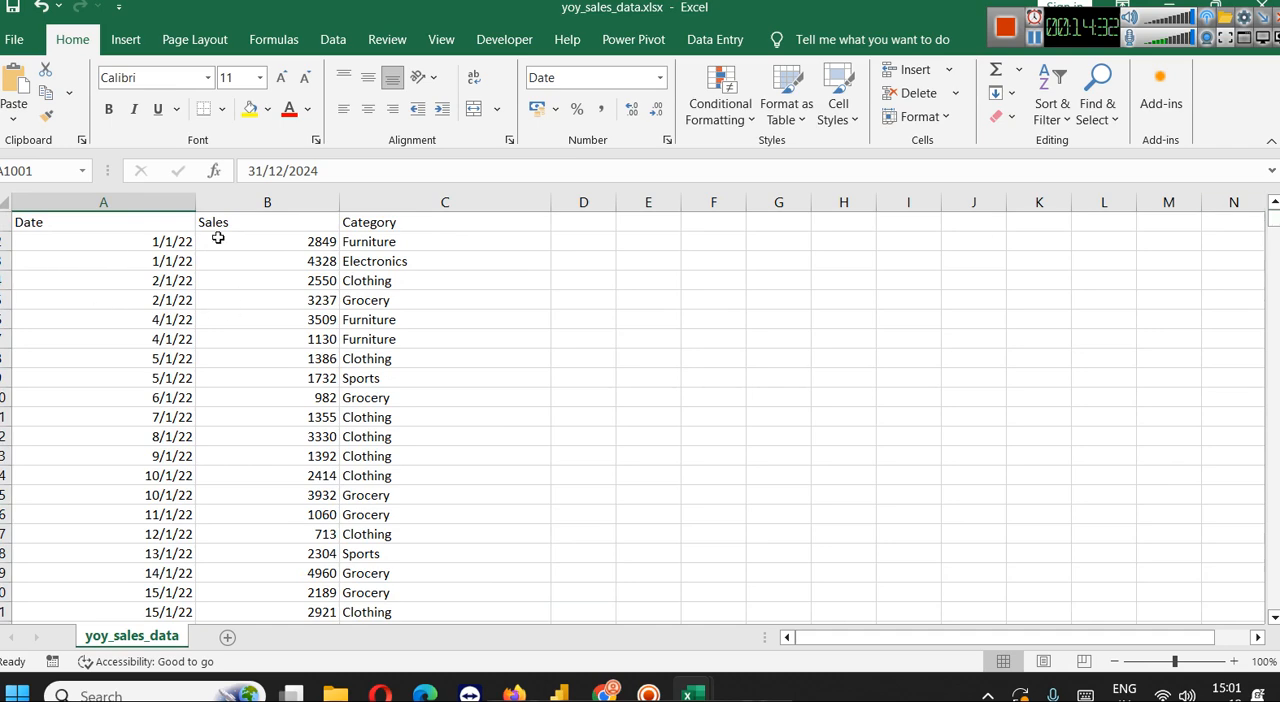
# Open the Time-intelligence-YoY report in Power BI Desktop from the YoY Sales Data folder, and display the DateTable formula
pyautogui.click(1170, 5)
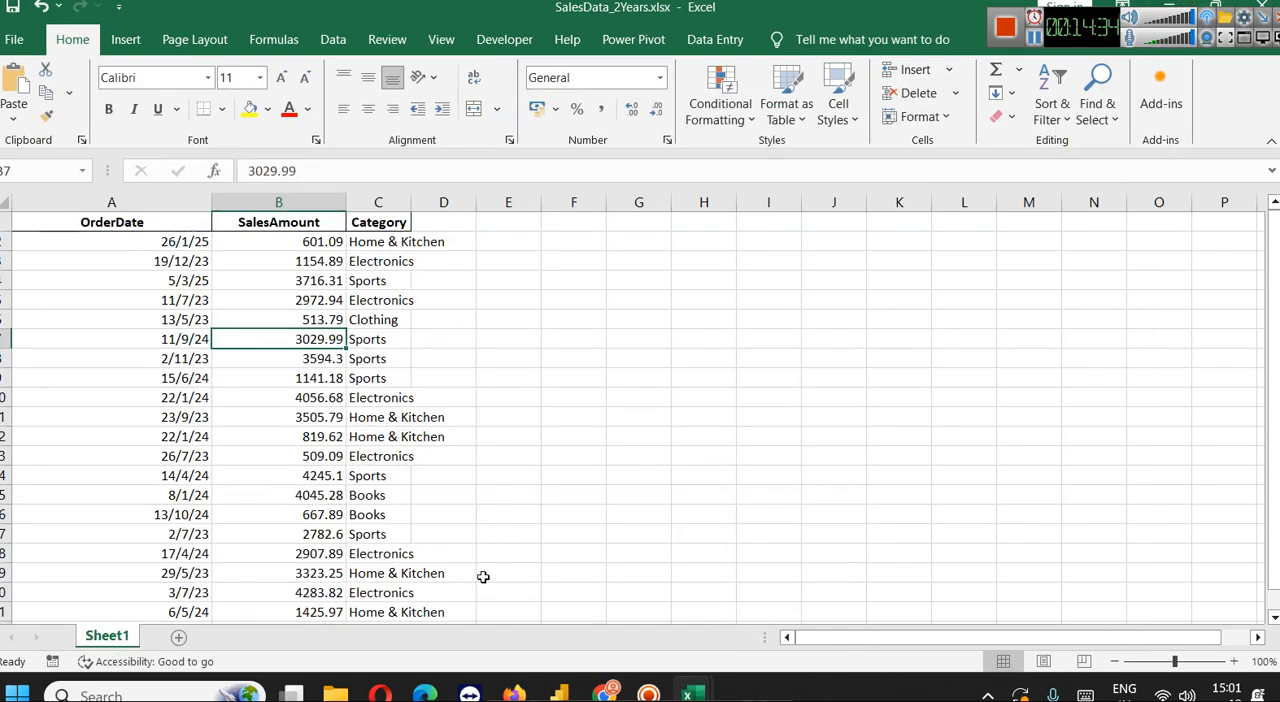
pyautogui.moveTo(349, 688)
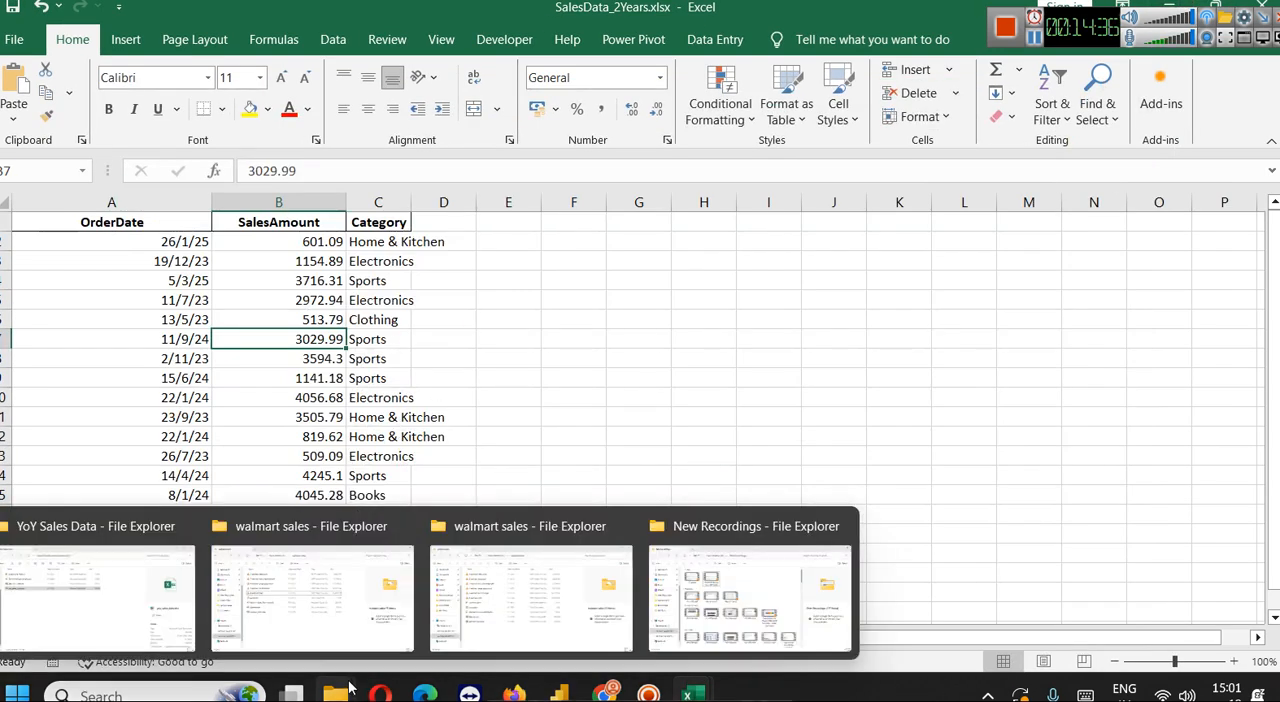
pyautogui.click(80, 588)
pyautogui.doubleClick(180, 206)
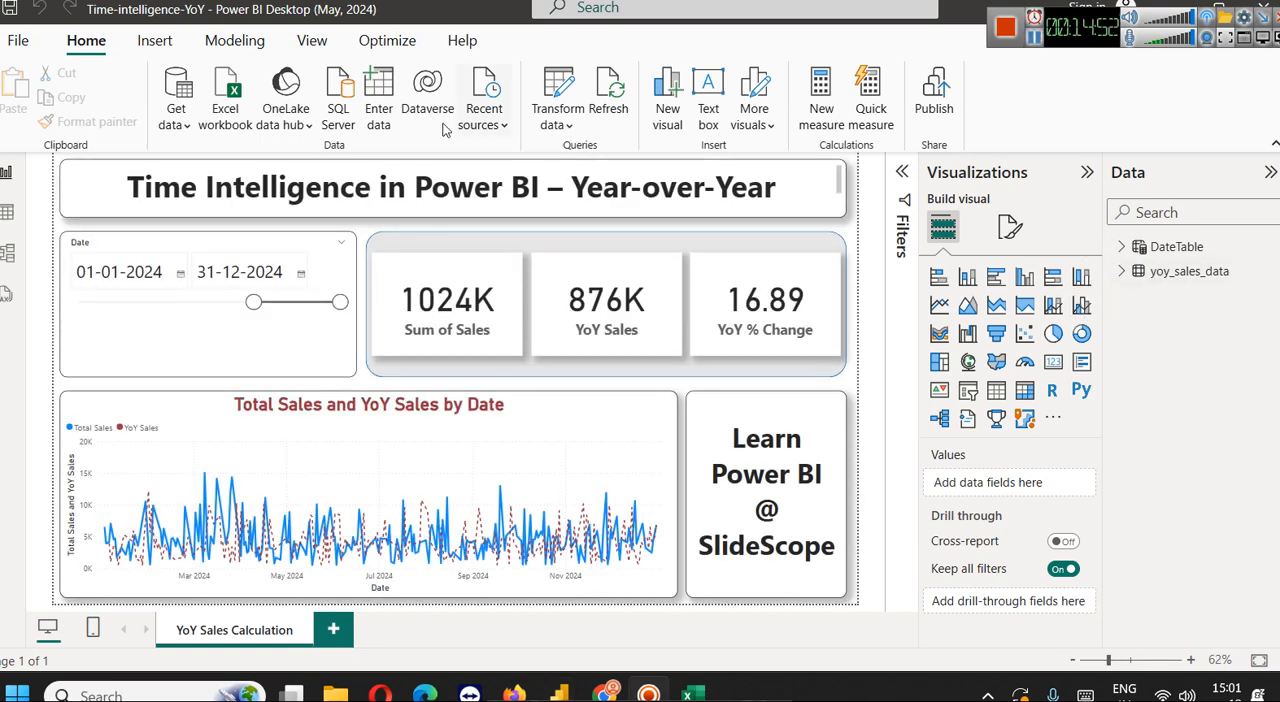
pyautogui.click(1160, 246)
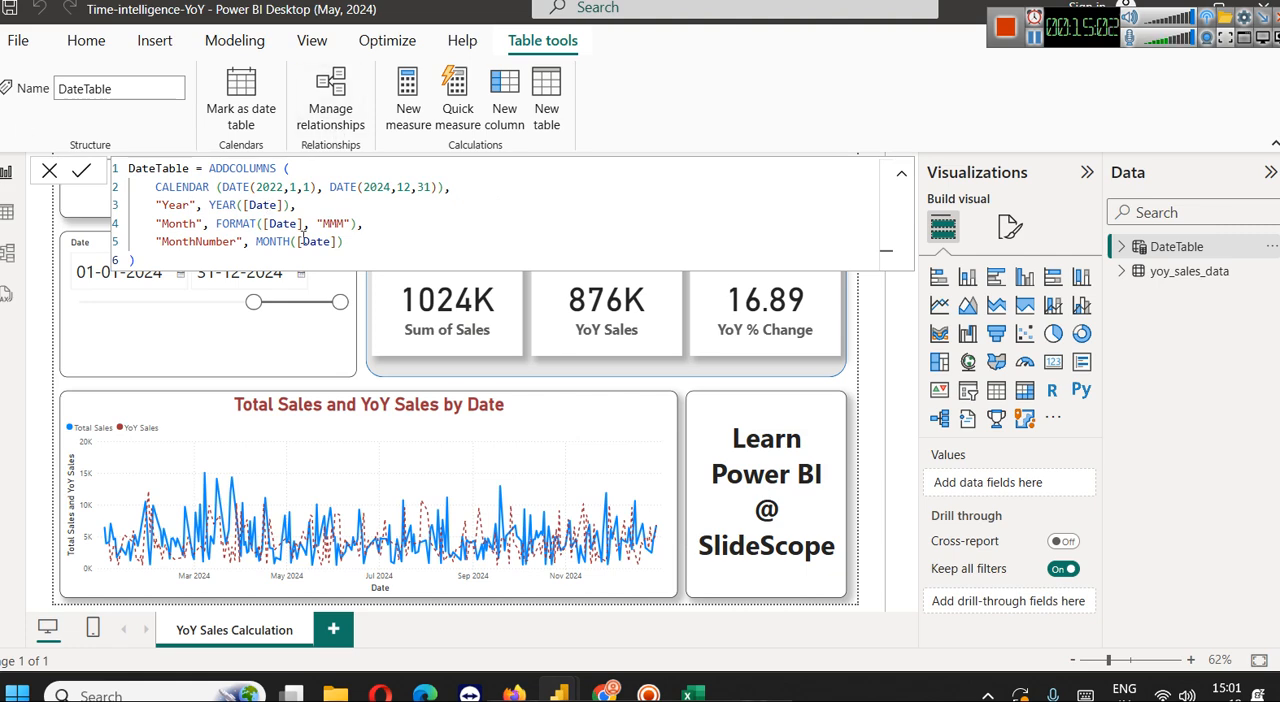
# Examine the whole DateTable formula, highlighting its ADDCOLUMNS function and retyping the function's opening parenthesis
pyautogui.doubleClick(258, 169)
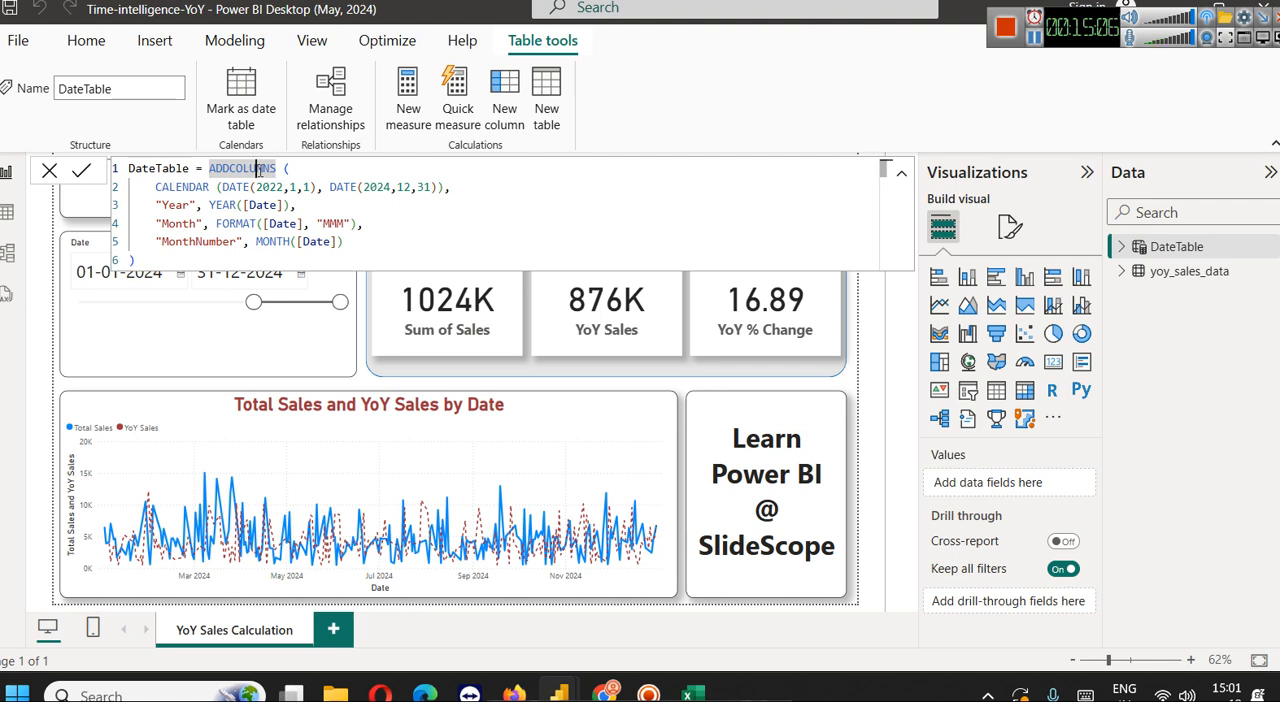
pyautogui.hotkey('ctrl', 'a')
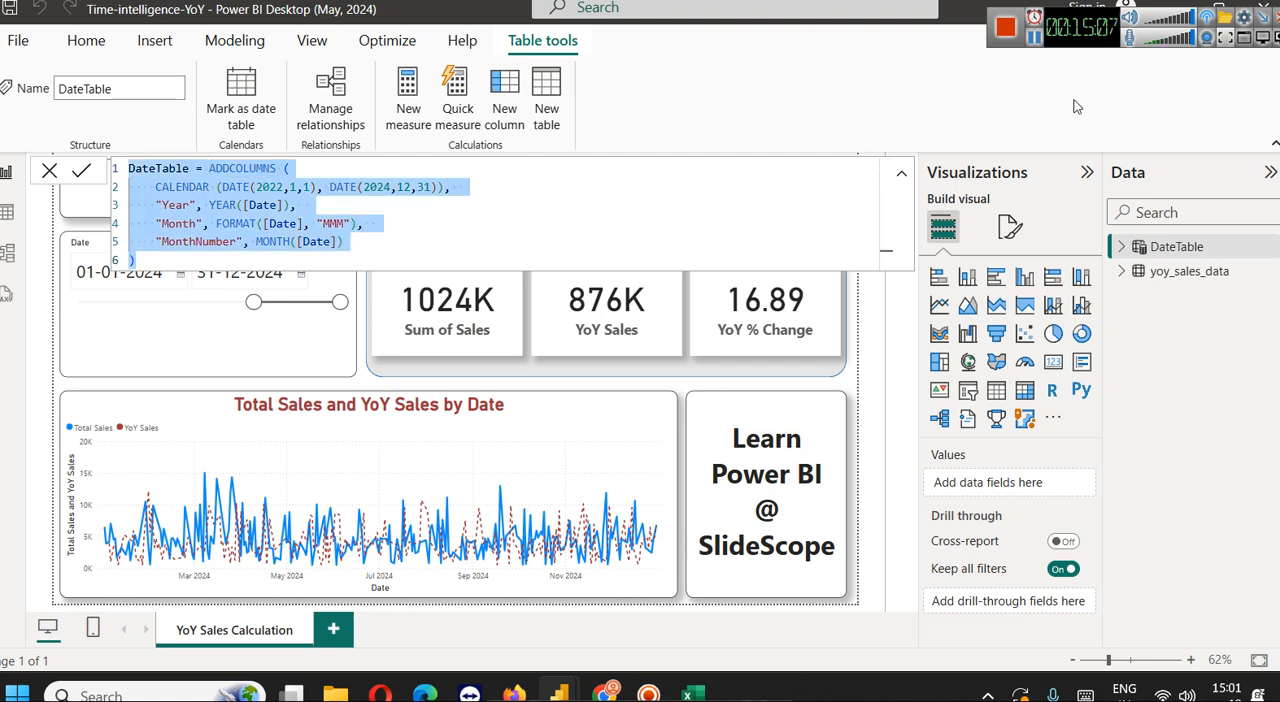
pyautogui.click(1035, 39)
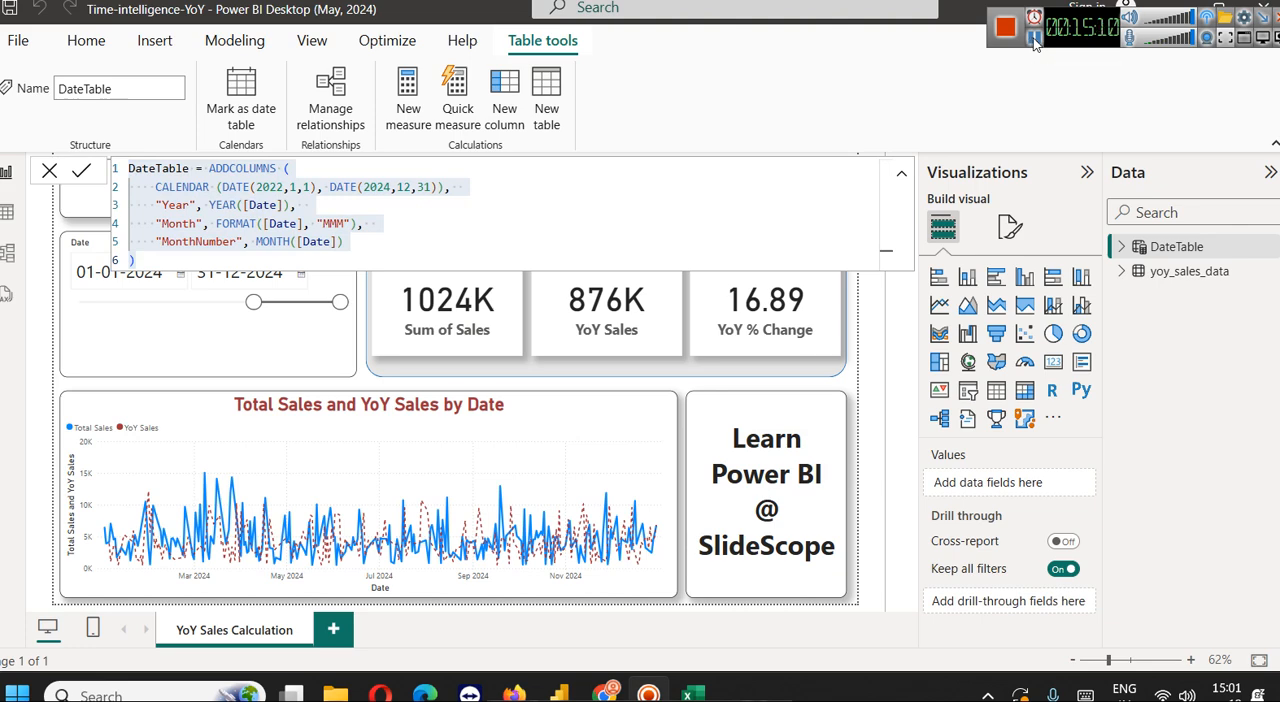
pyautogui.click(333, 200)
pyautogui.doubleClick(230, 170)
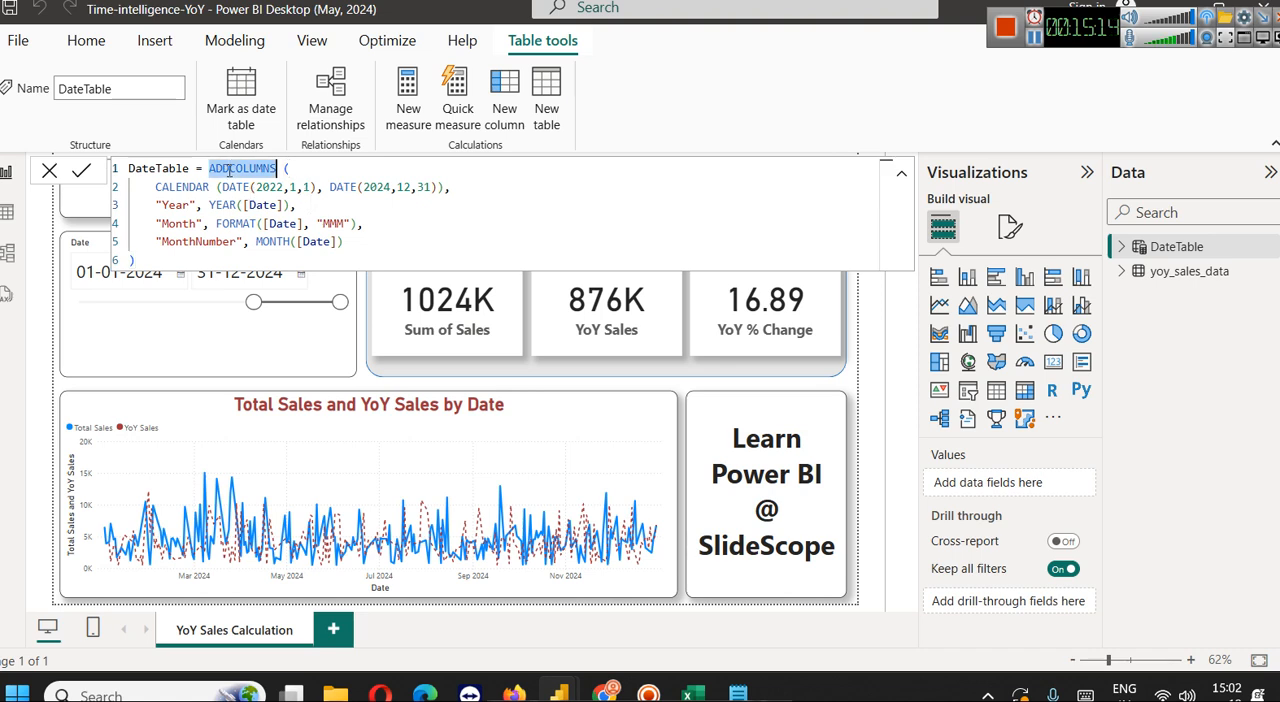
pyautogui.click(305, 162)
pyautogui.press('BackSpace')
pyautogui.press('BackSpace')
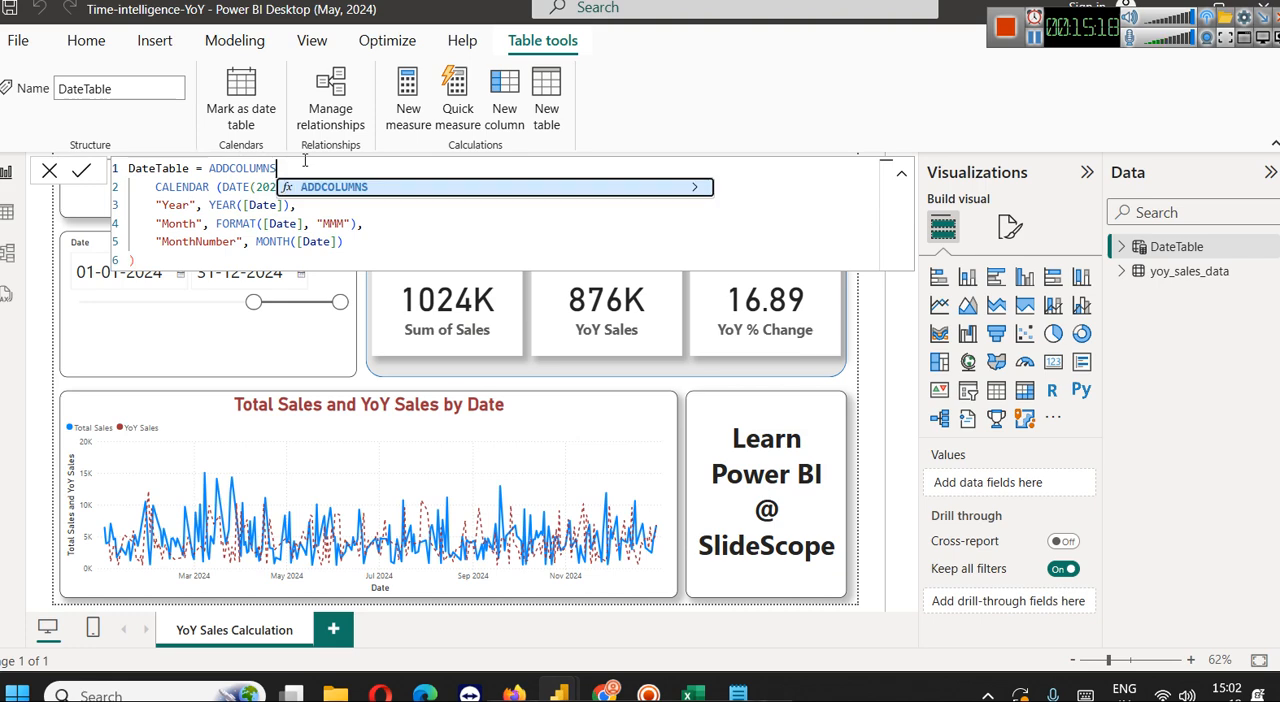
pyautogui.write('(')
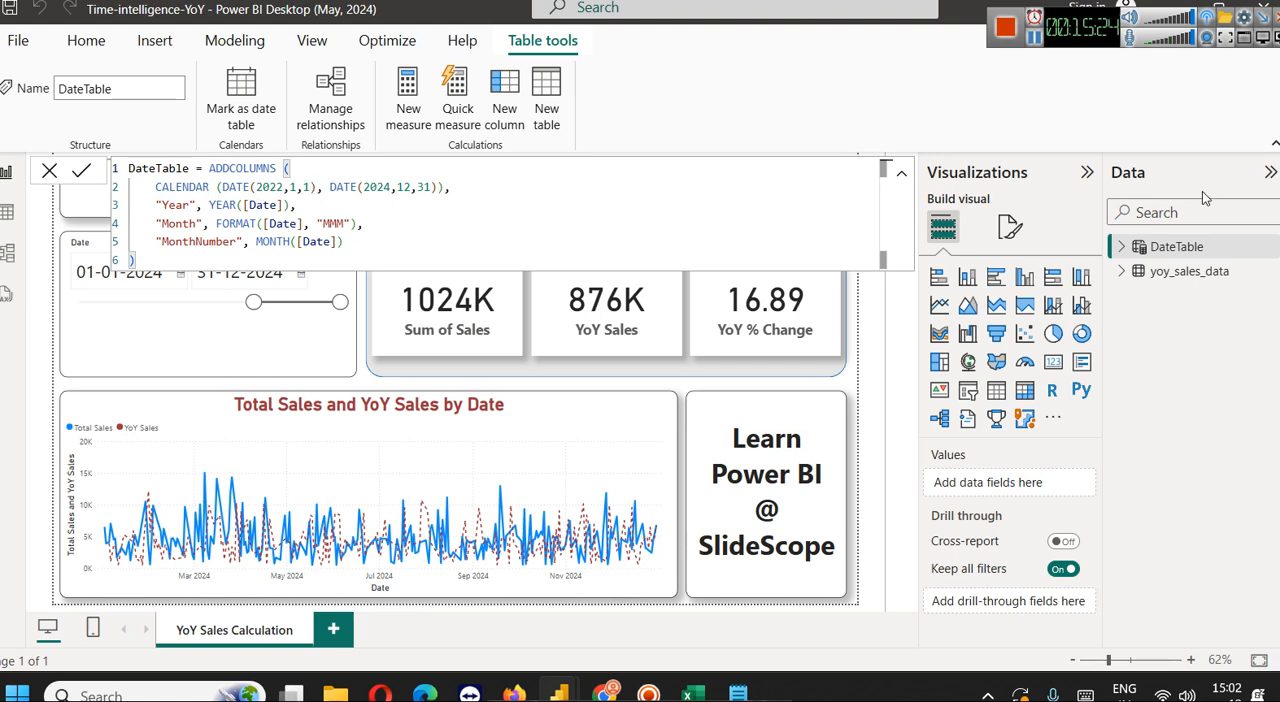
# Expand the DateTable fields, and highlight the Year definition's Date reference and the CALENDAR expression in the formula
pyautogui.click(1122, 247)
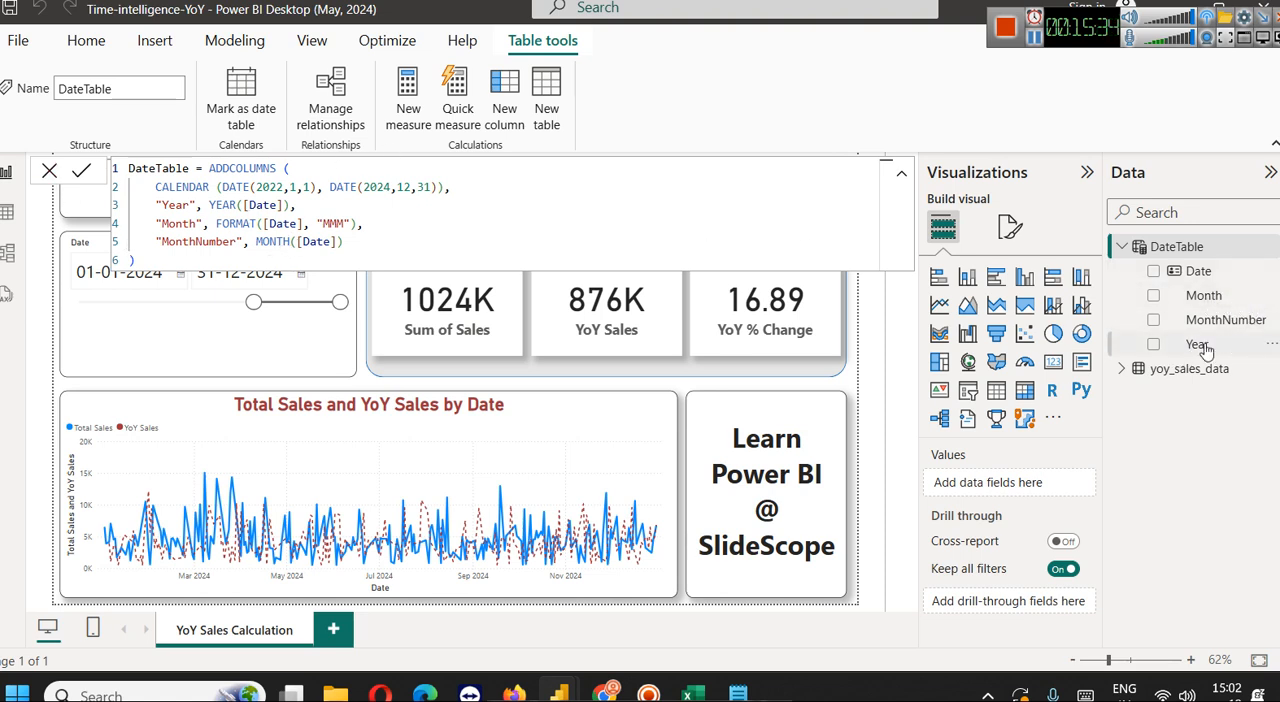
pyautogui.doubleClick(235, 206)
pyautogui.doubleClick(257, 206)
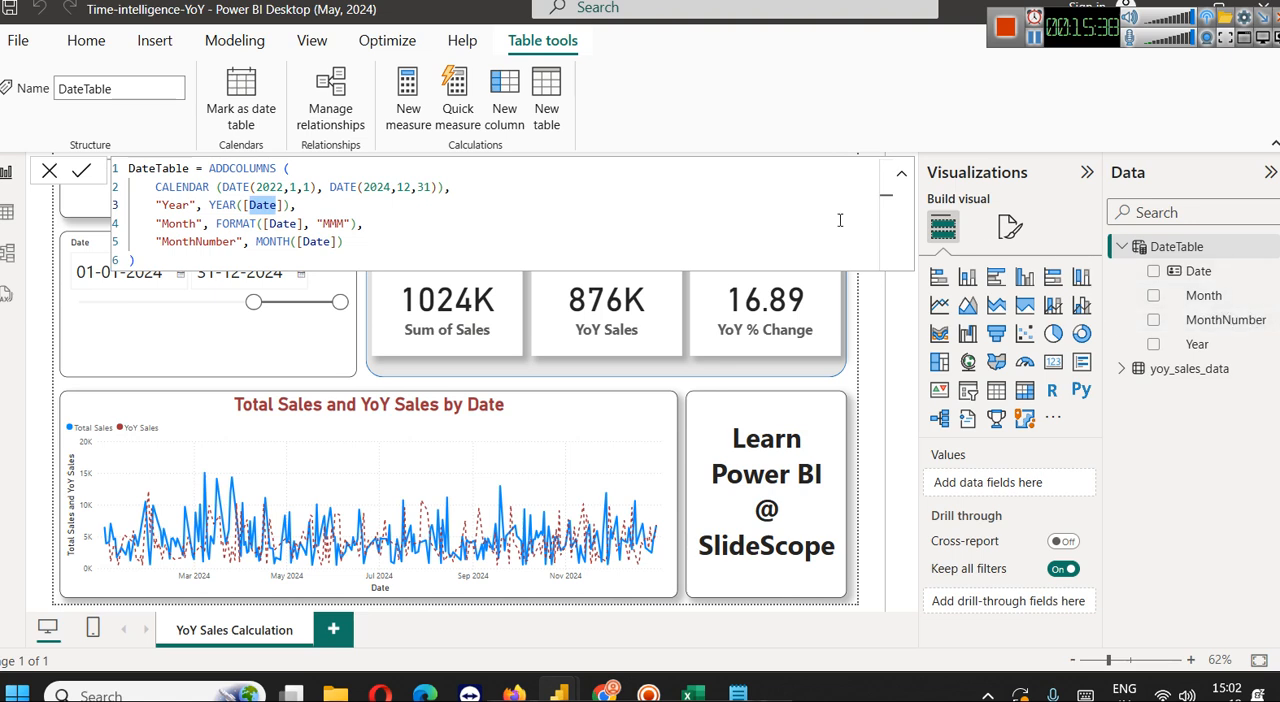
pyautogui.moveTo(157, 188); pyautogui.dragTo(464, 181)
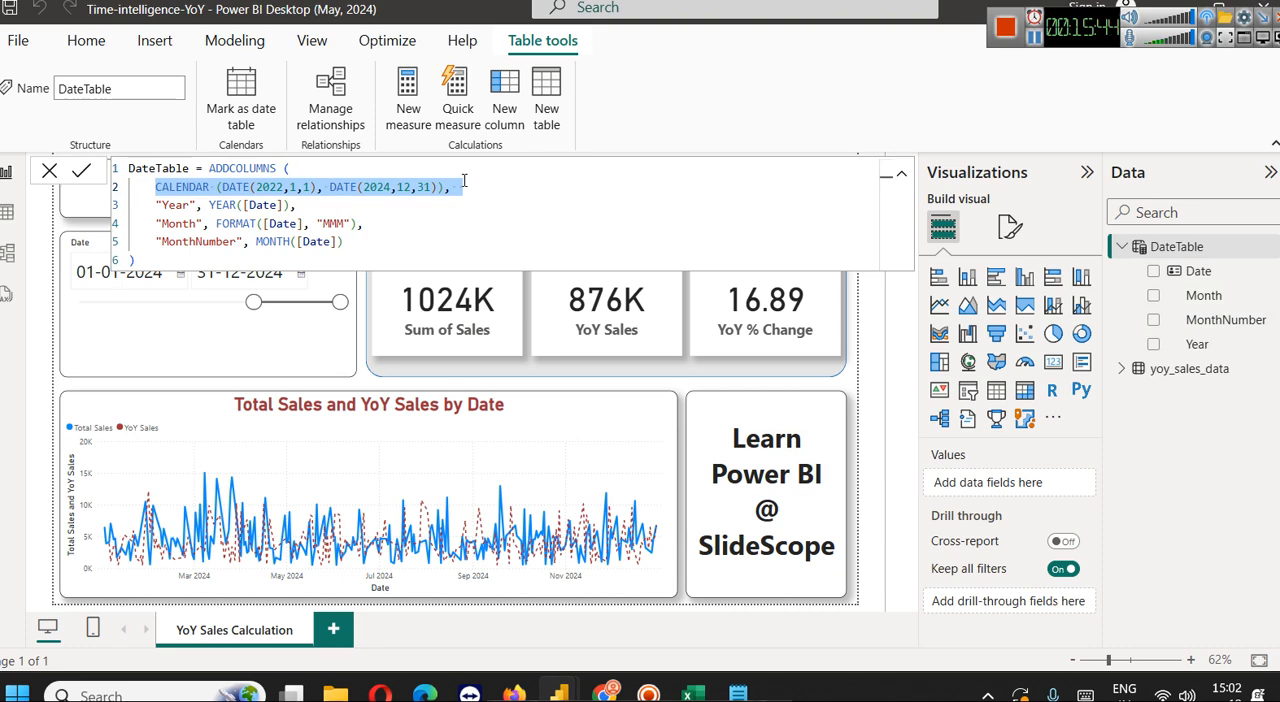
# Switch to the QTDMTD report, display its DateTable formula, and highlight the CALENDAR expression based on the minimum and maximum OrderDate
pyautogui.moveTo(563, 688)
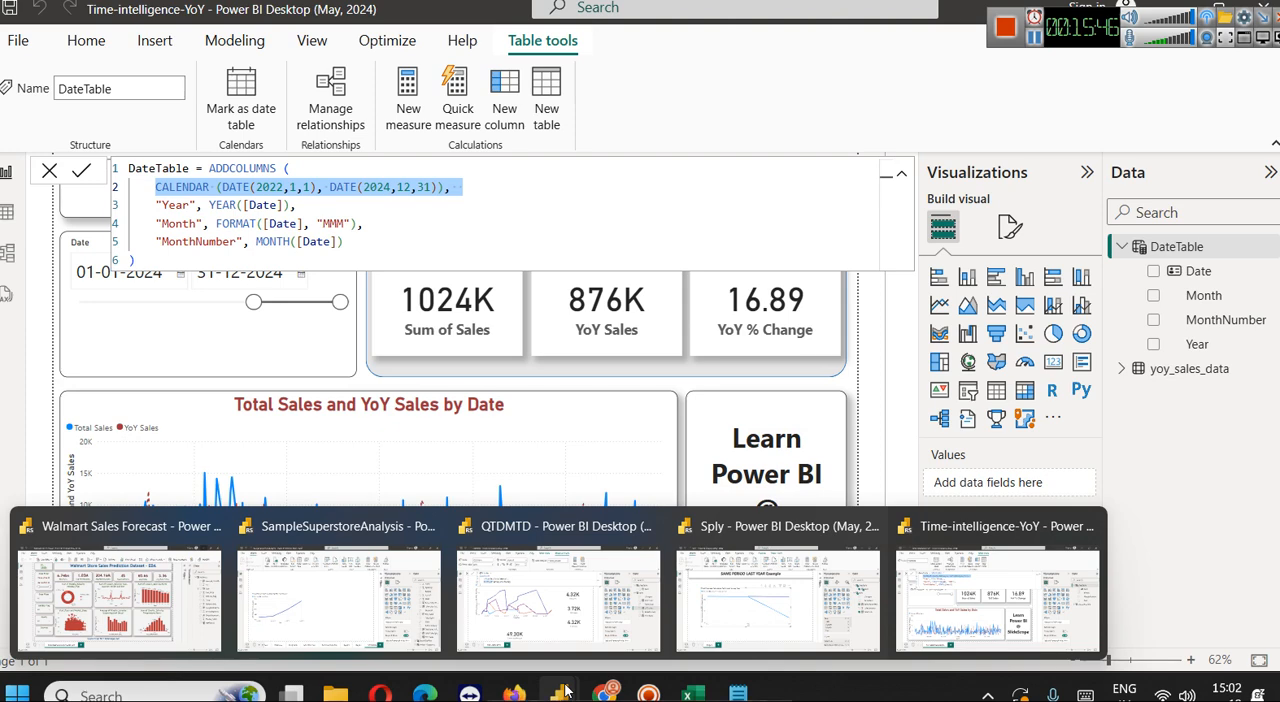
pyautogui.click(558, 575)
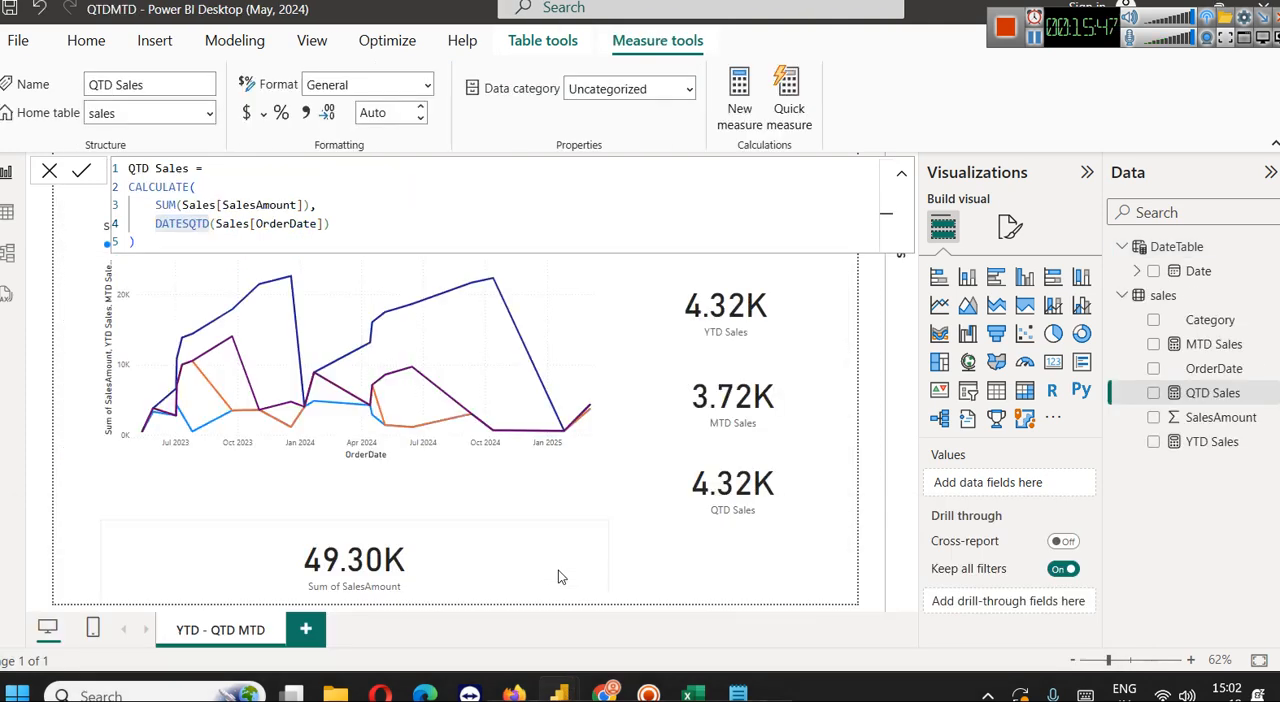
pyautogui.click(1199, 273)
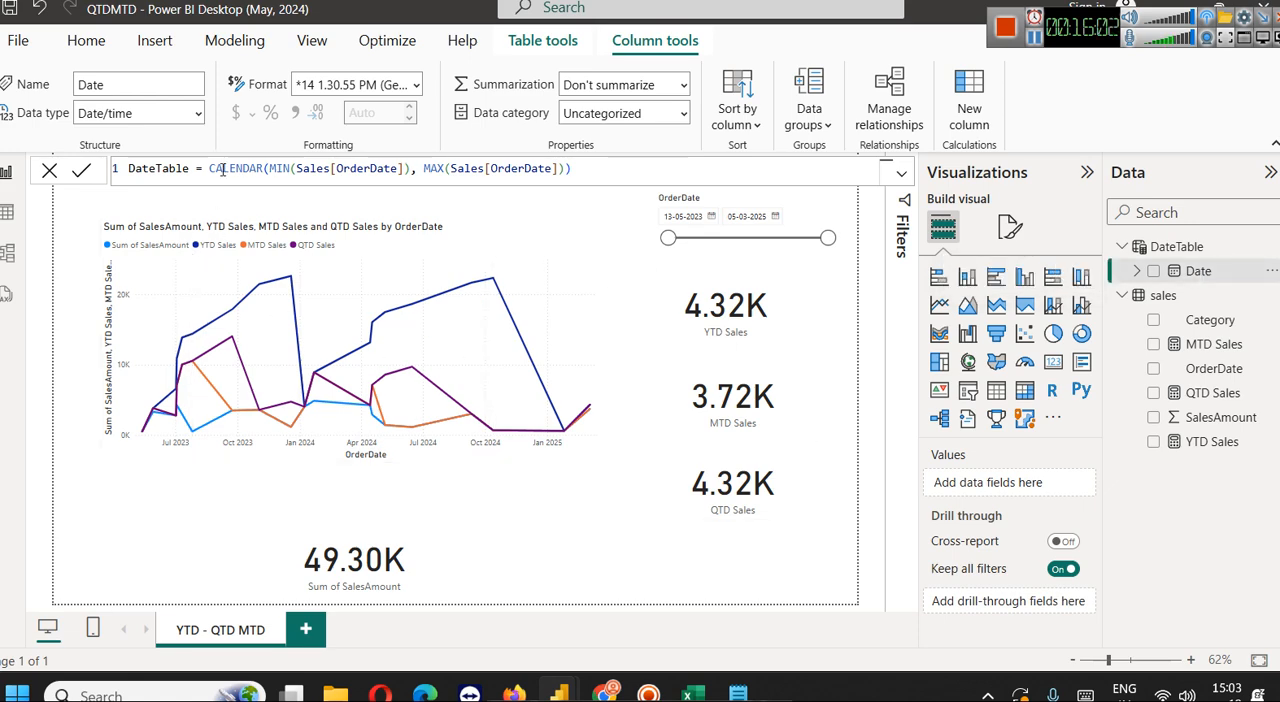
pyautogui.moveTo(209, 168); pyautogui.dragTo(579, 179)
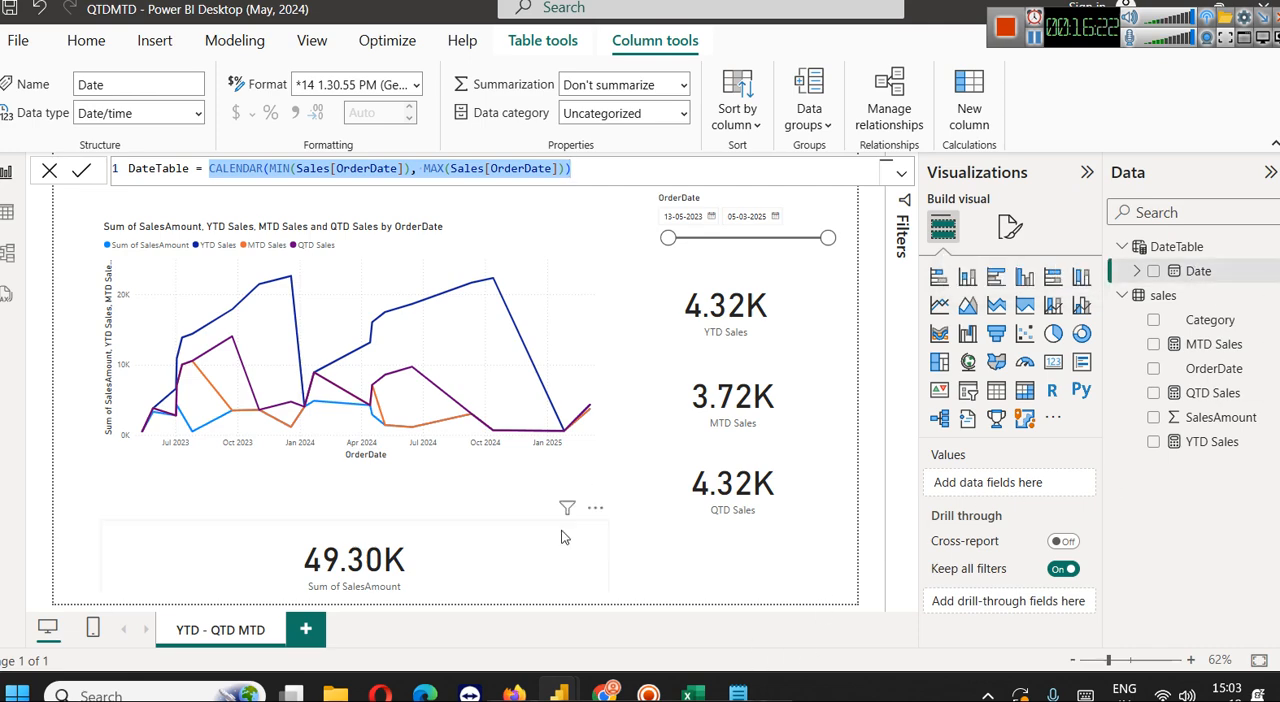
# Return to the Time-intelligence-YoY report, and highlight the CALENDAR line and all ADDCOLUMNS arguments in the DateTable formula
pyautogui.moveTo(558, 692)
pyautogui.click(958, 628)
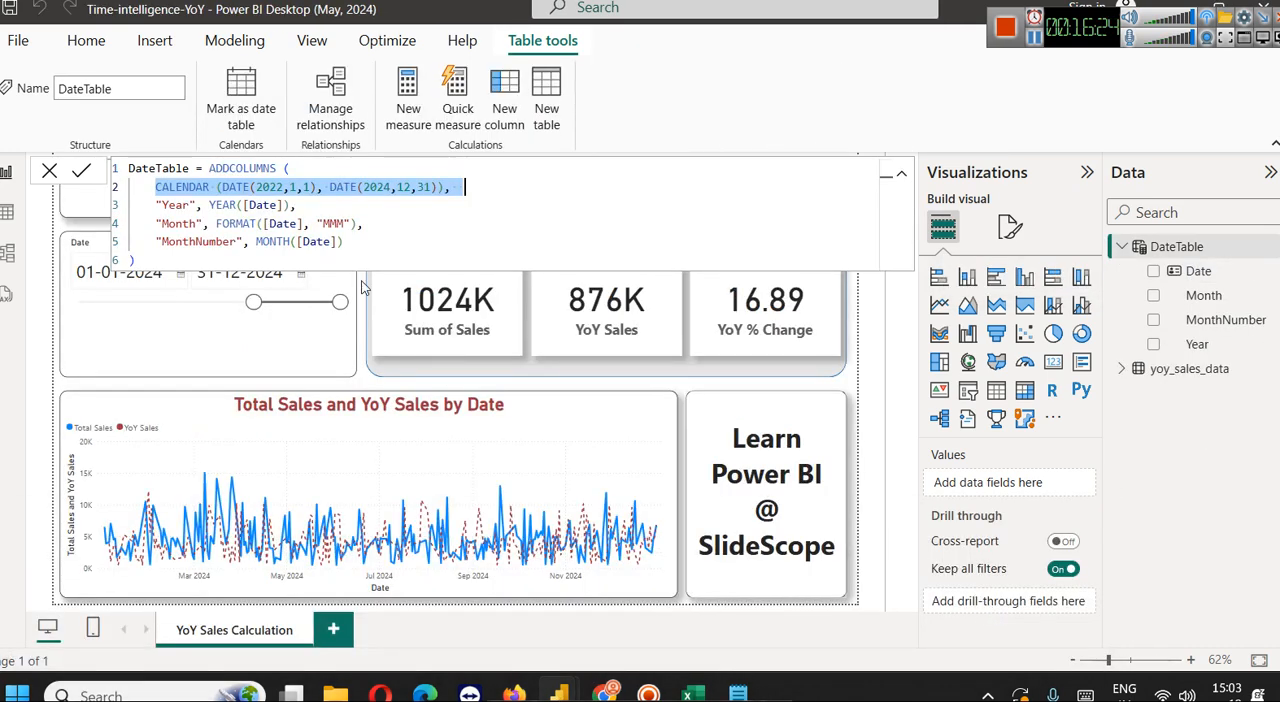
pyautogui.click(420, 190)
pyautogui.moveTo(455, 187); pyautogui.dragTo(156, 187)
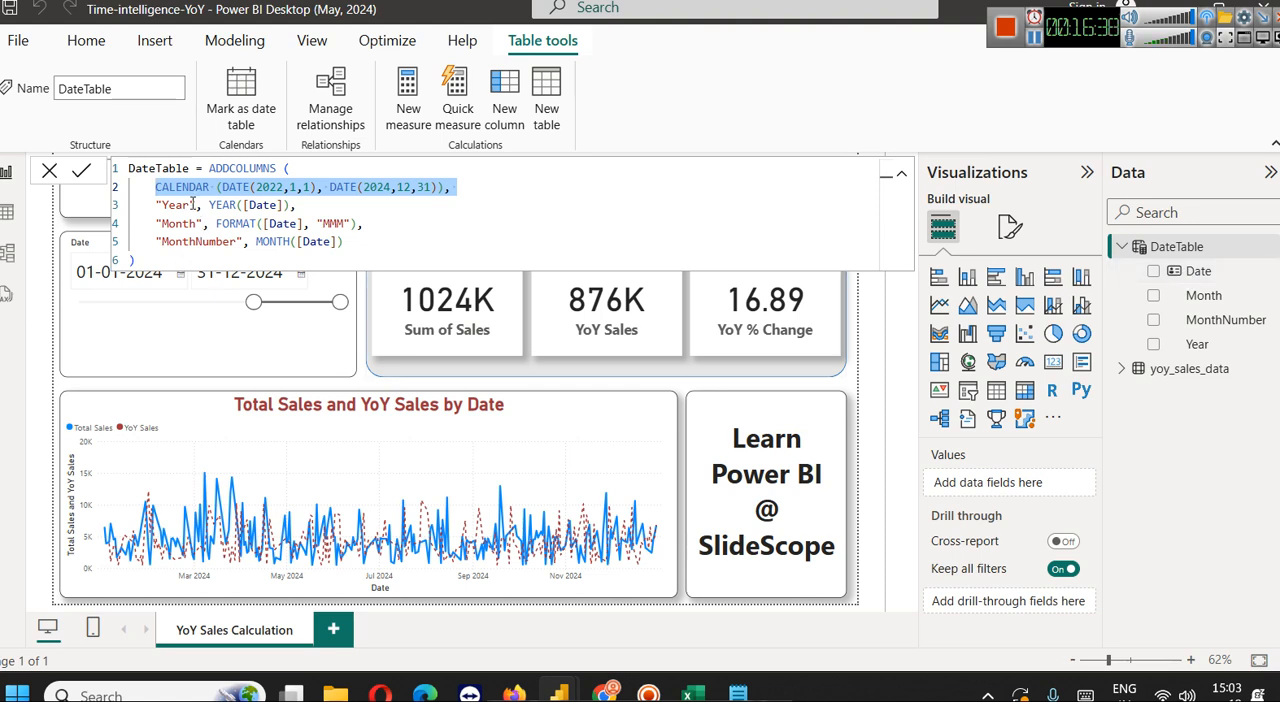
pyautogui.click(462, 198)
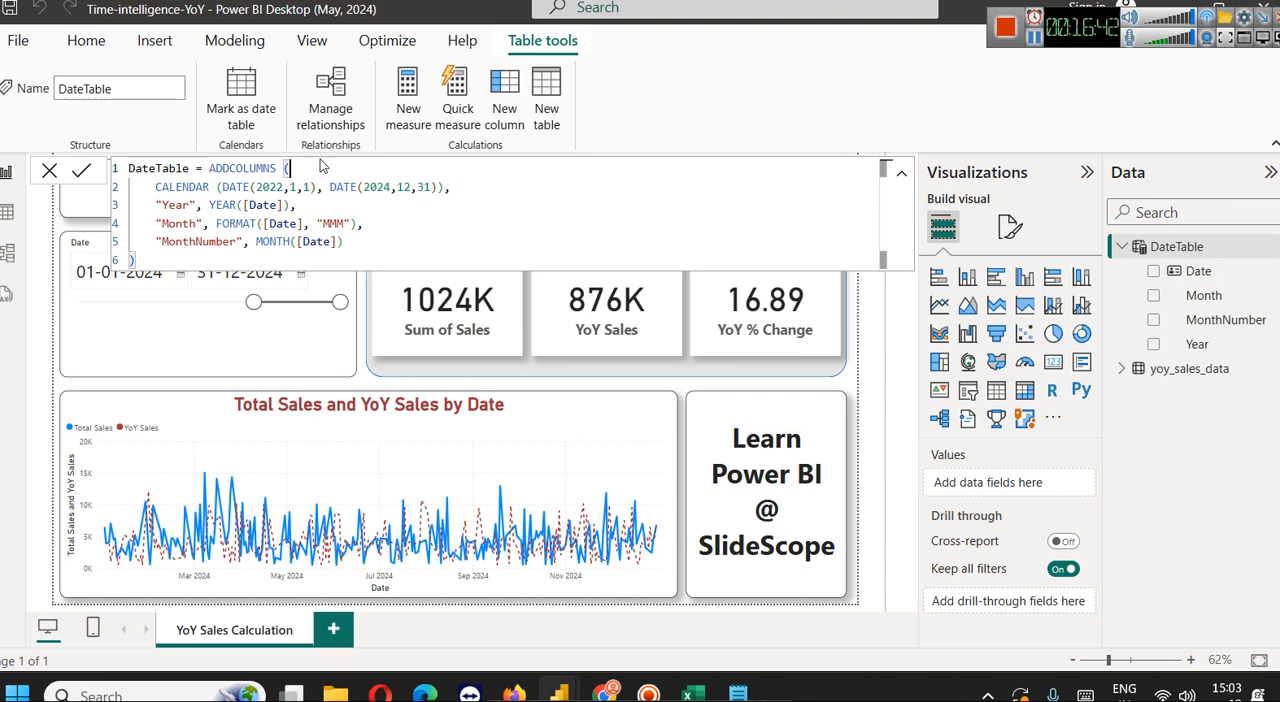
pyautogui.moveTo(342, 241); pyautogui.dragTo(155, 187)
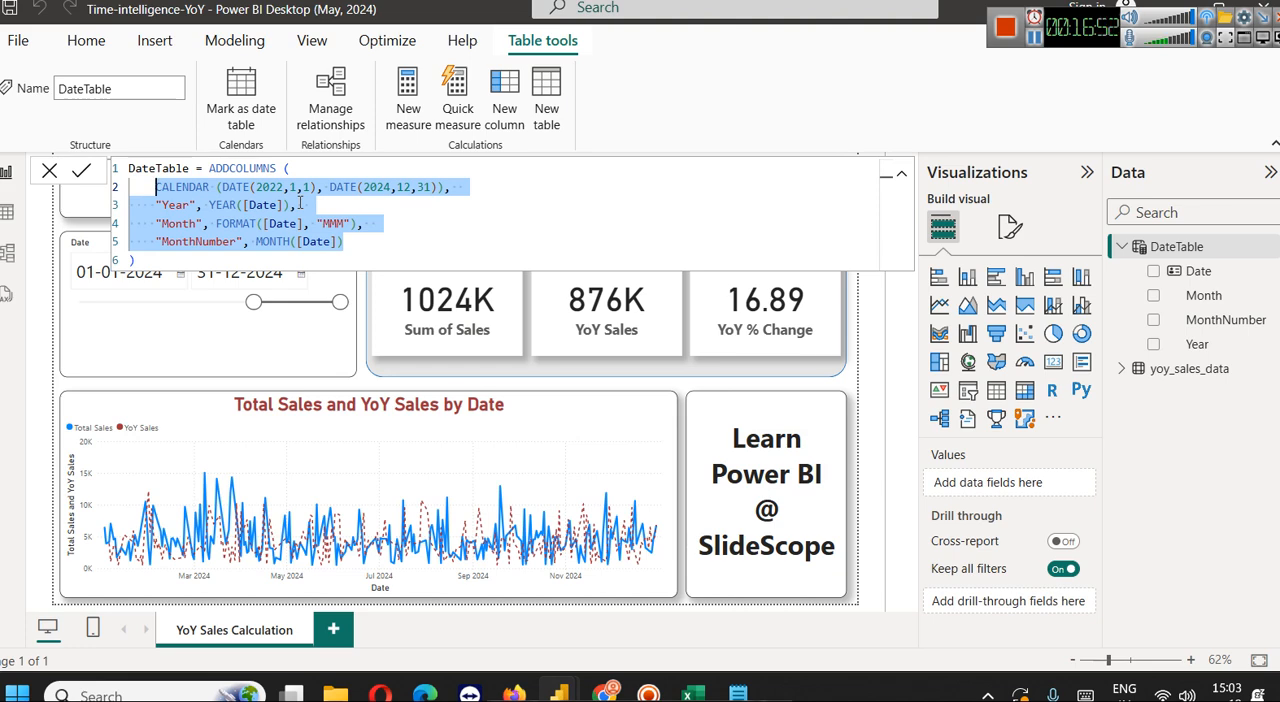
pyautogui.click(372, 203)
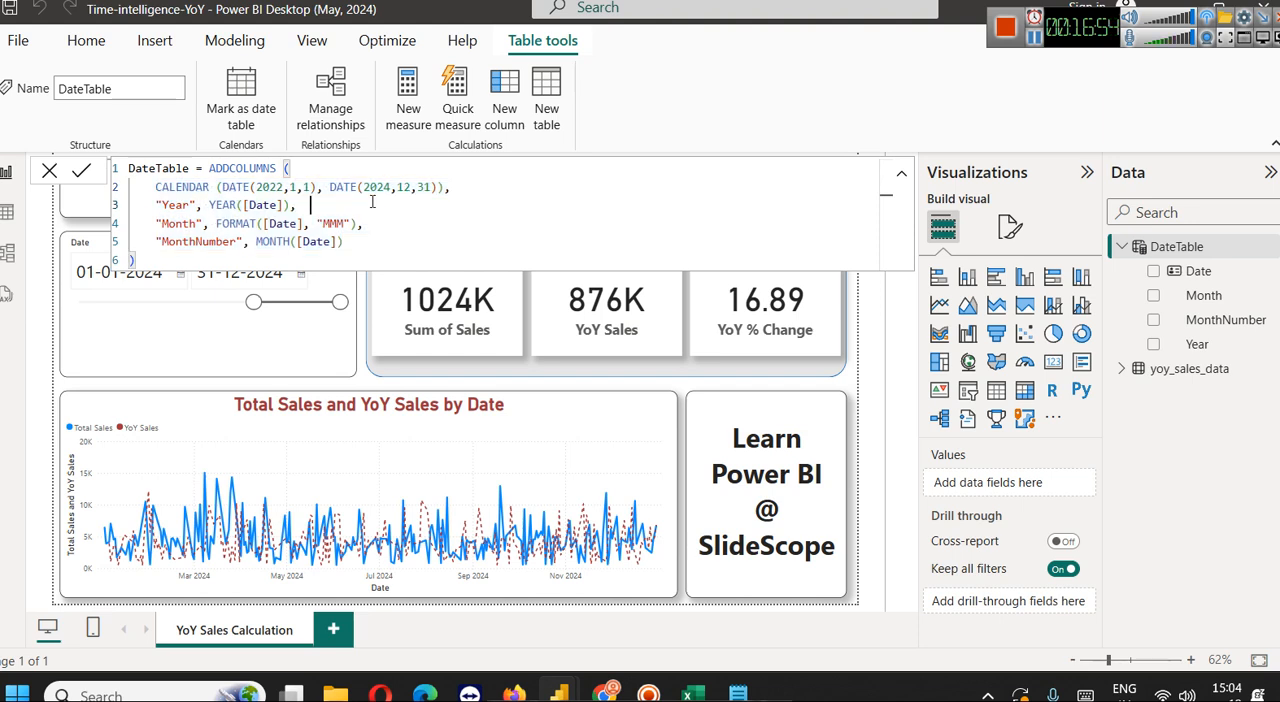
# Examine the Year column definition, highlighting its name, the YEAR function and the Date column it reads
pyautogui.doubleClick(176, 205)
pyautogui.moveTo(206, 205); pyautogui.dragTo(312, 205)
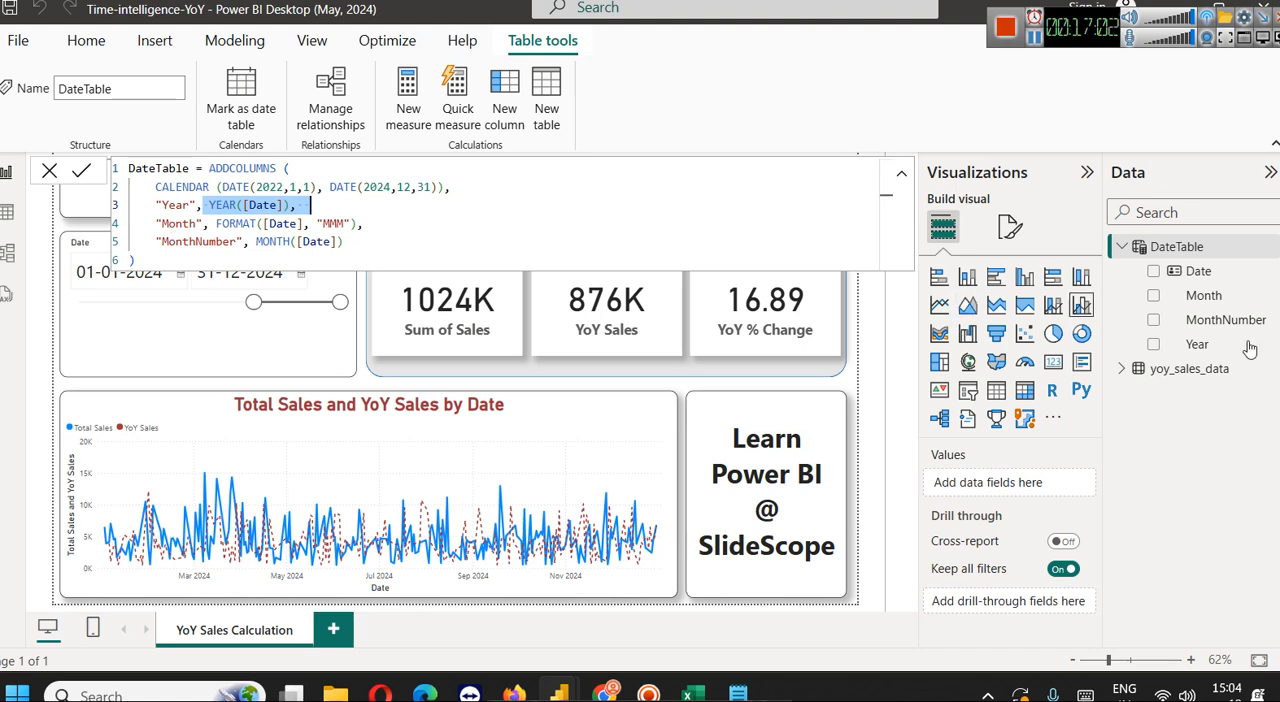
pyautogui.click(278, 223)
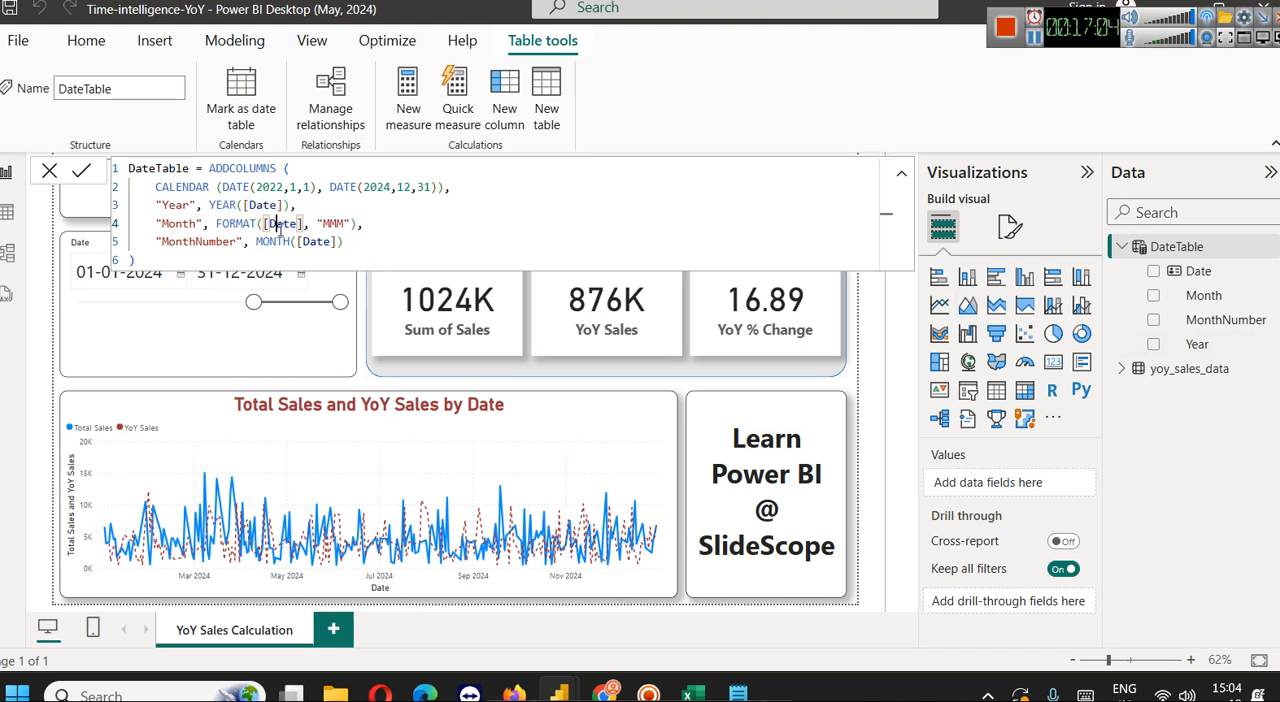
pyautogui.doubleClick(266, 205)
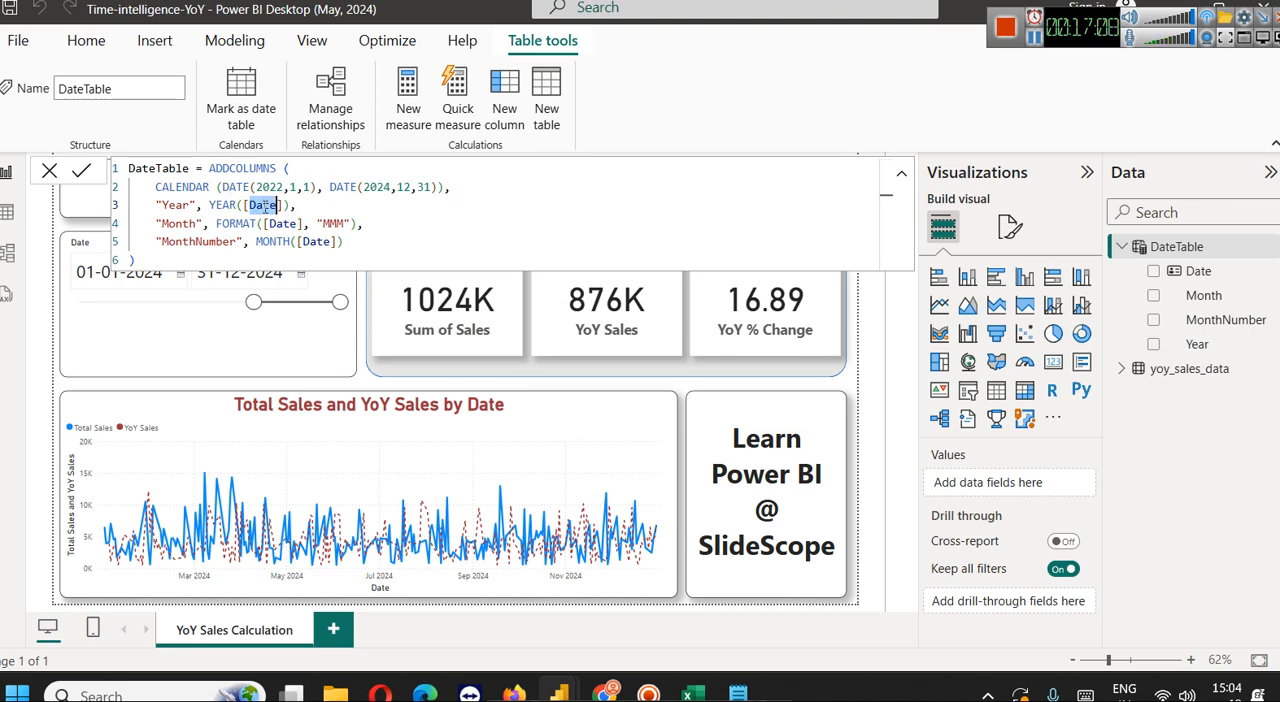
pyautogui.doubleClick(233, 205)
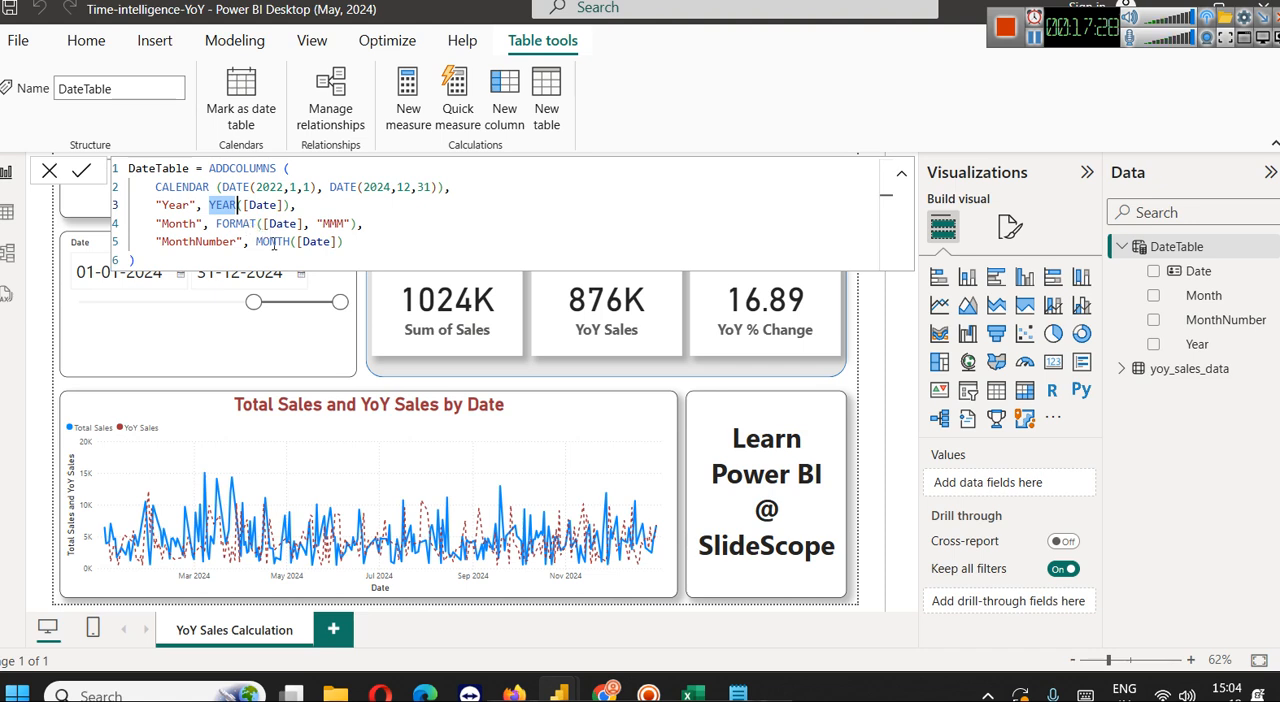
# Examine the Month column definition, retyping FORMAT's opening parenthesis to show its syntax and highlighting the "MMM" format
pyautogui.doubleClick(241, 222)
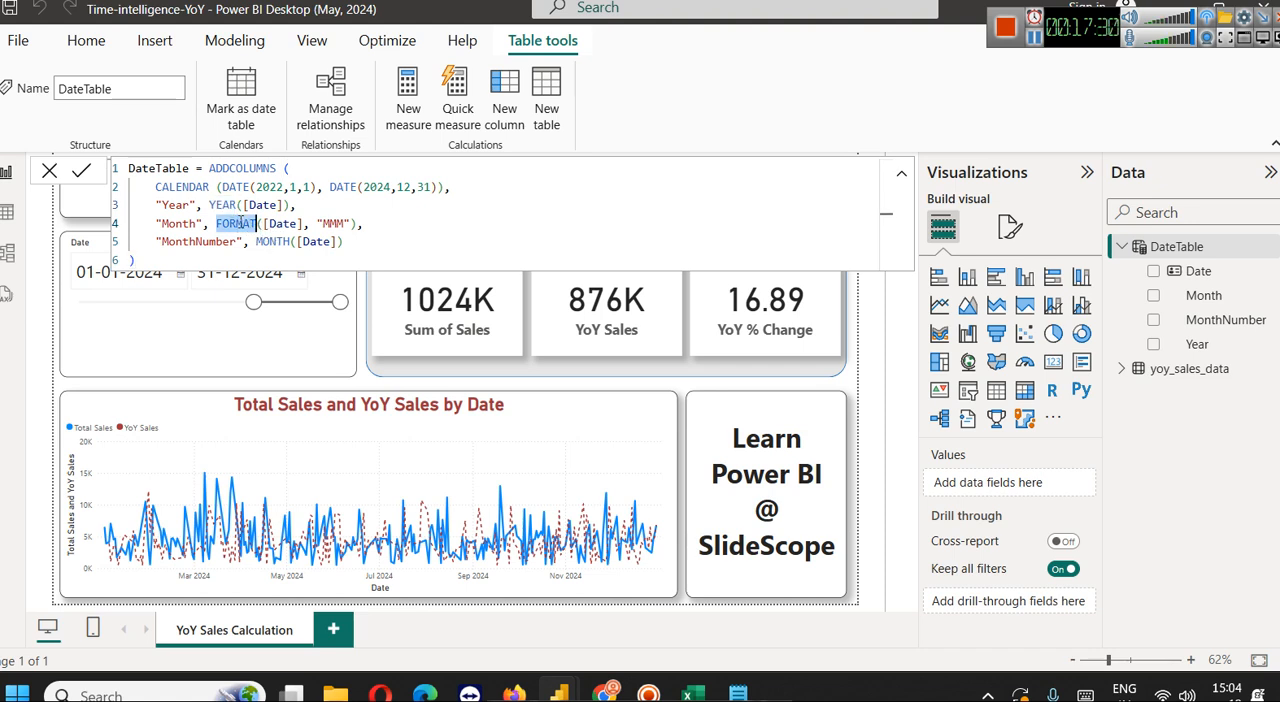
pyautogui.press('Right')
pyautogui.press('Right')
pyautogui.press('BackSpace')
pyautogui.write('(')
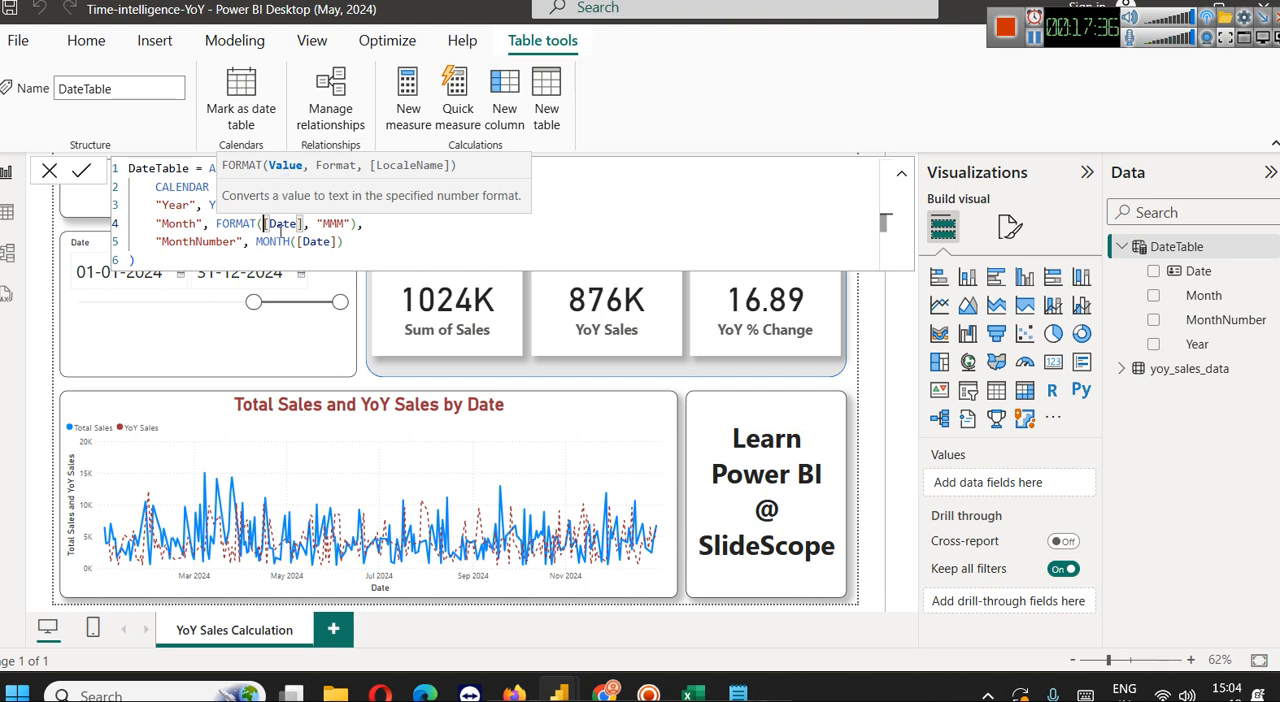
pyautogui.moveTo(323, 223); pyautogui.dragTo(345, 224)
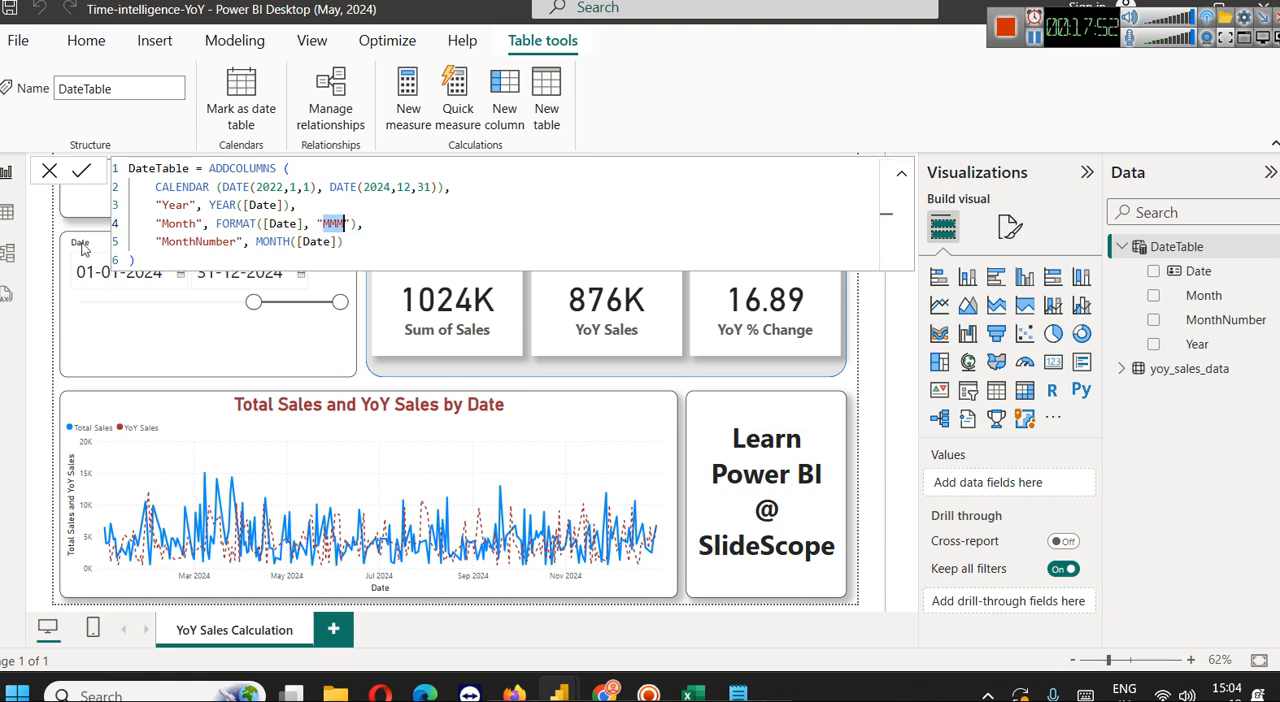
# View the DateTable rows in Table view, and check the Month column's filter values without applying a filter
pyautogui.click(7, 214)
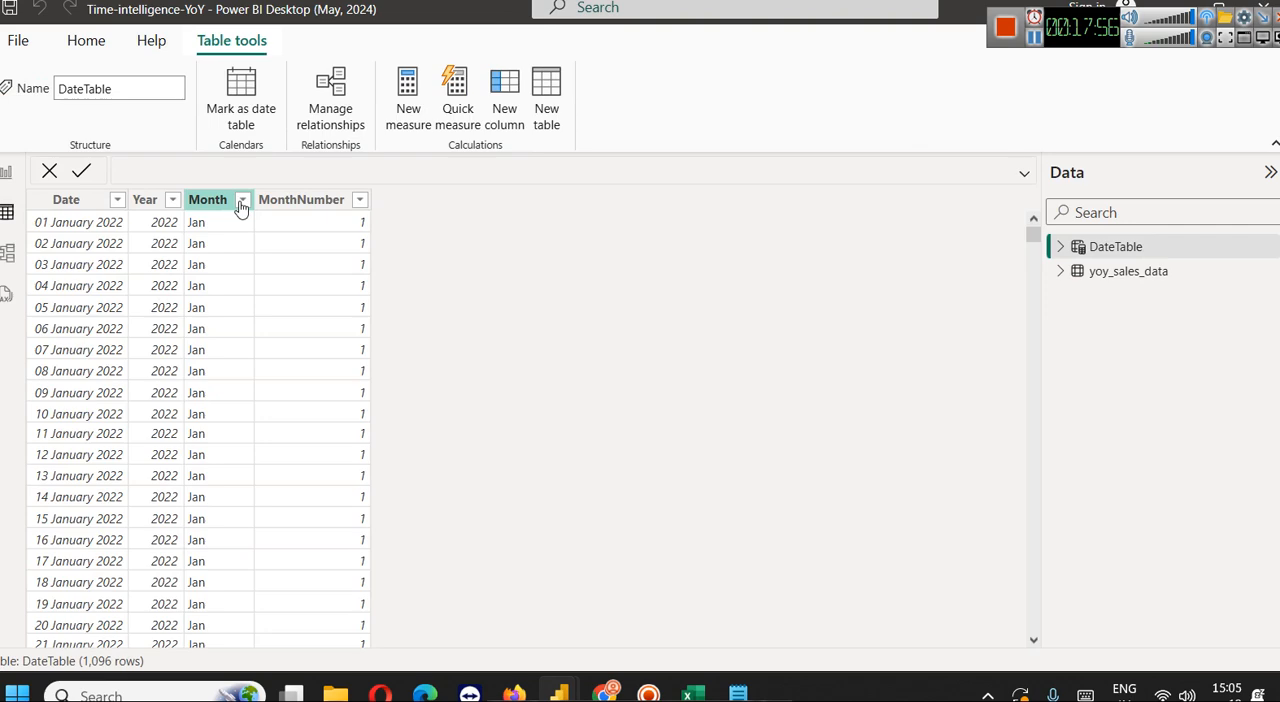
pyautogui.click(242, 203)
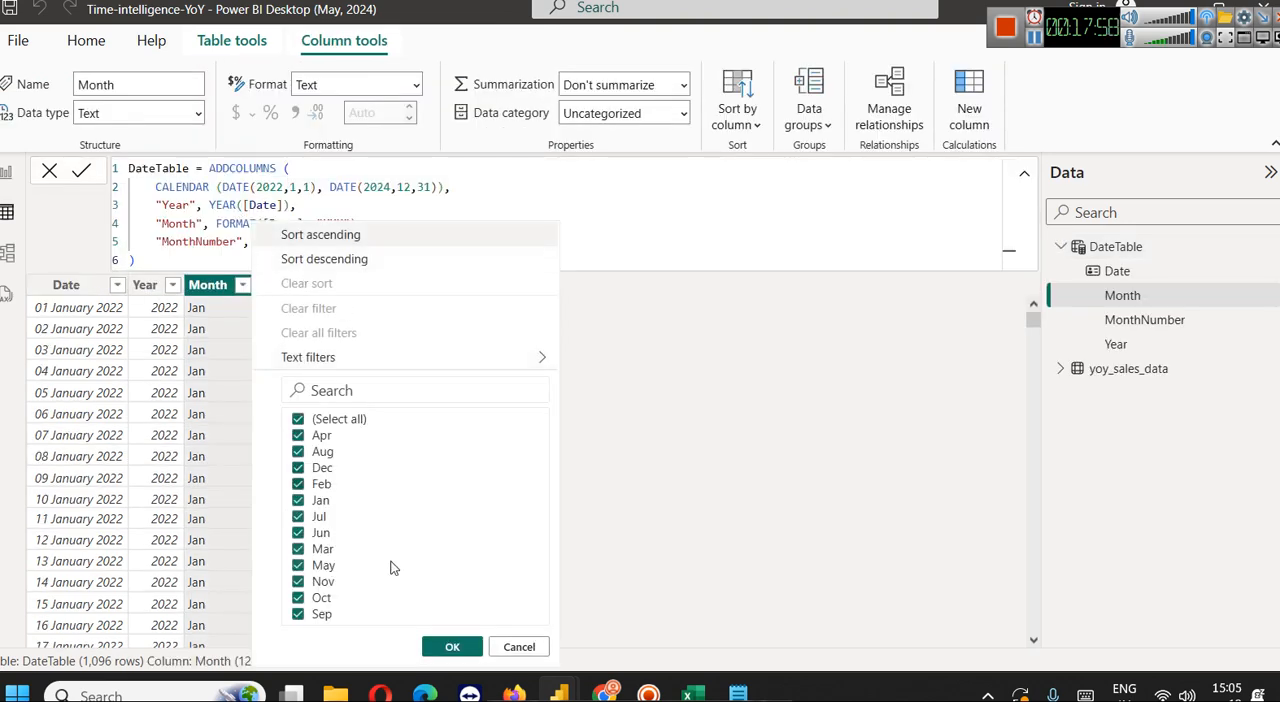
pyautogui.click(519, 647)
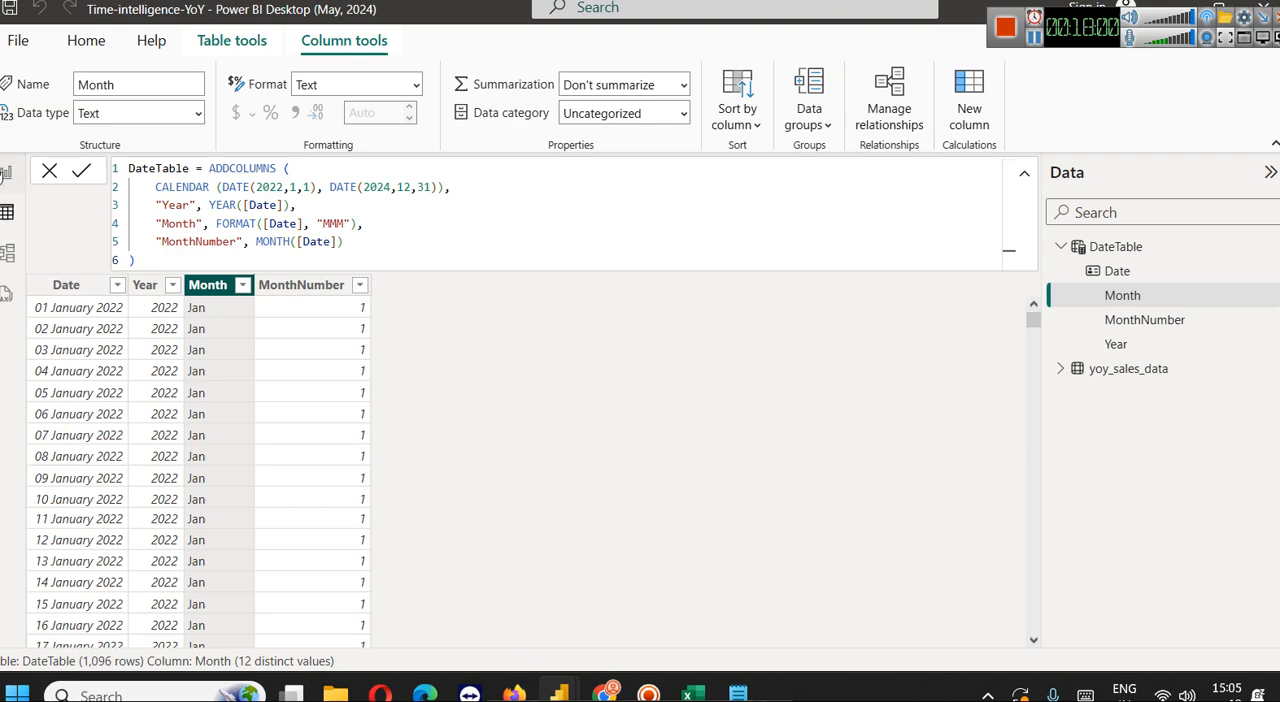
# Return to the DateTable rows in Table view and highlight the Month column's line in the formula
pyautogui.click(6, 172)
pyautogui.click(6, 212)
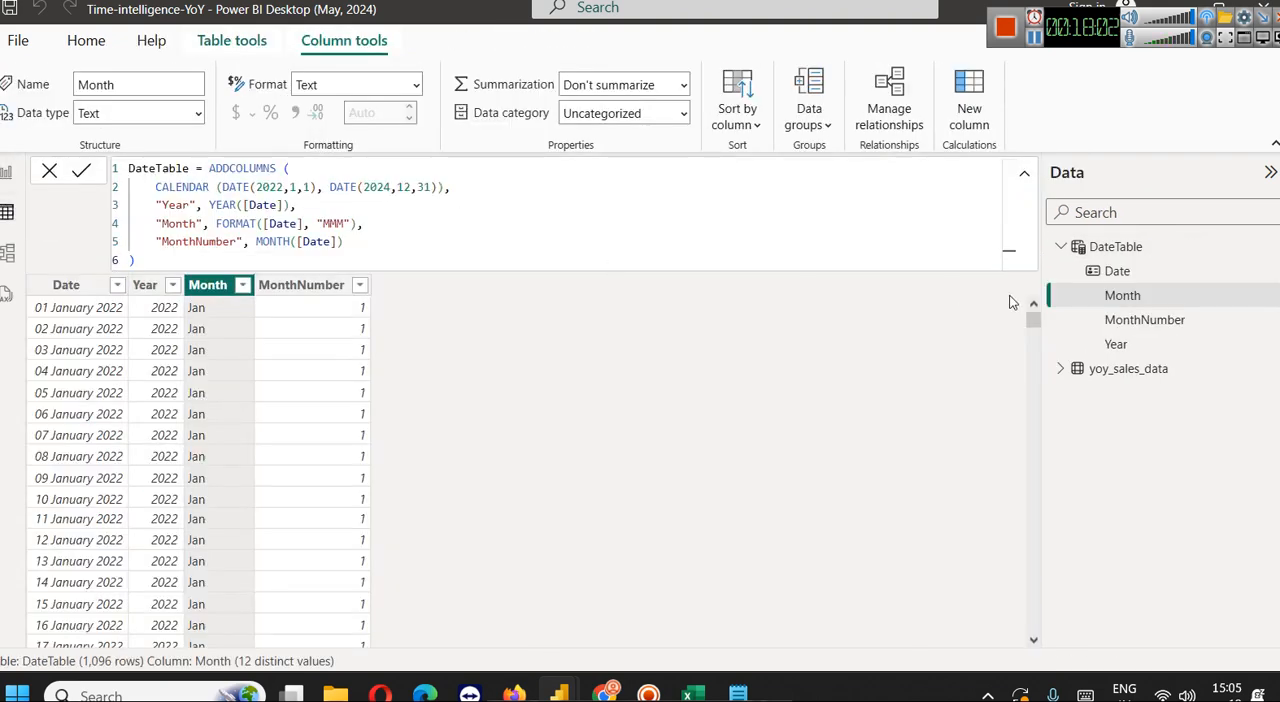
pyautogui.moveTo(372, 227); pyautogui.dragTo(155, 224)
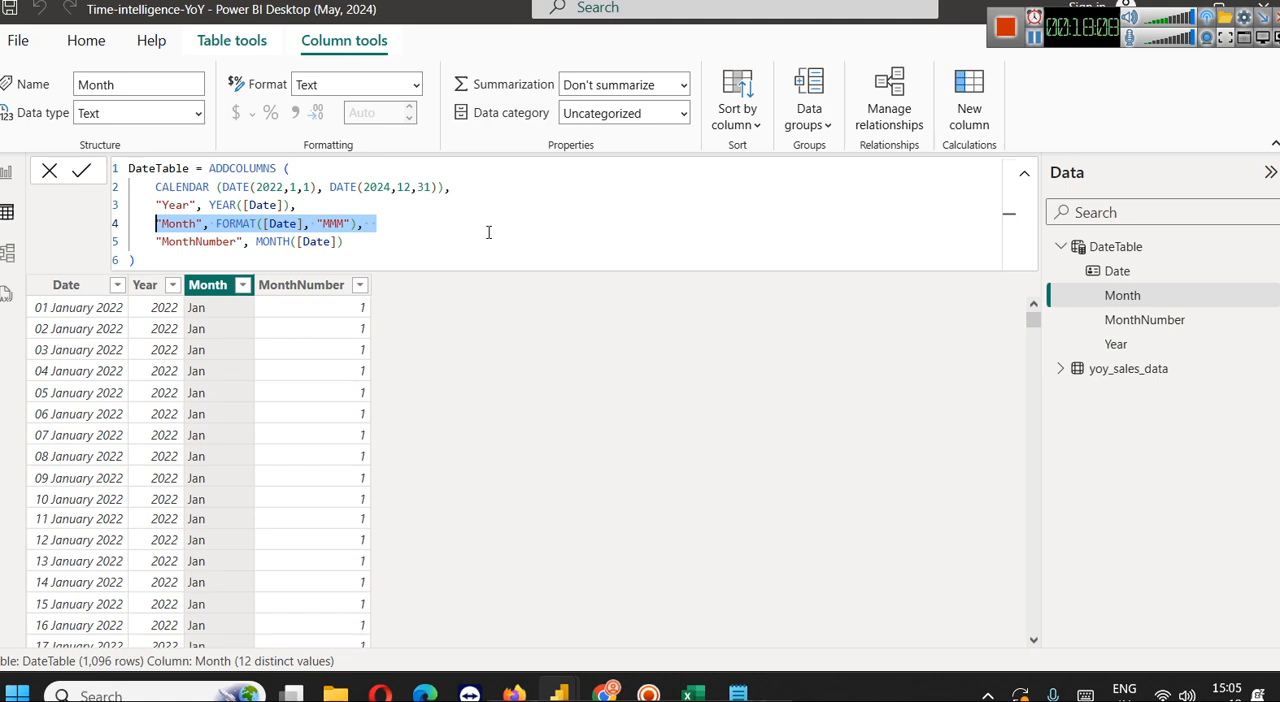
# Examine the MonthNumber column definition, highlighting its name, the MONTH function and the Date column it reads
pyautogui.doubleClick(208, 243)
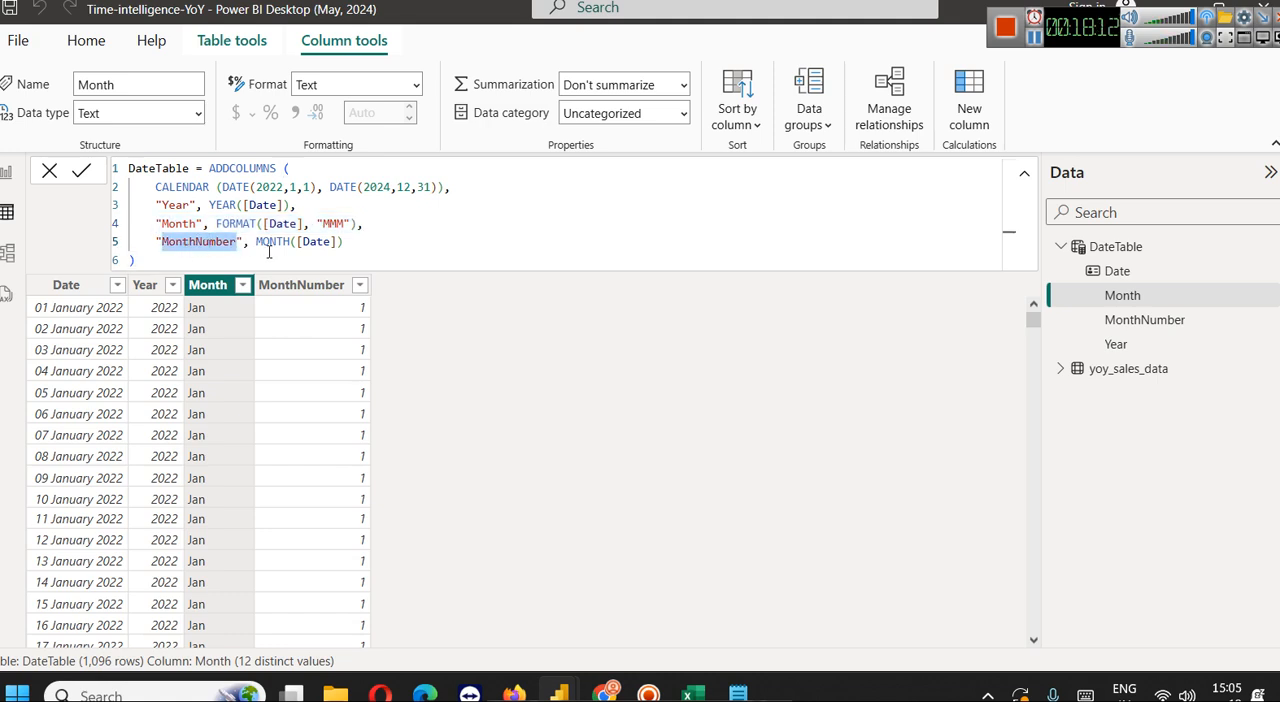
pyautogui.doubleClick(272, 243)
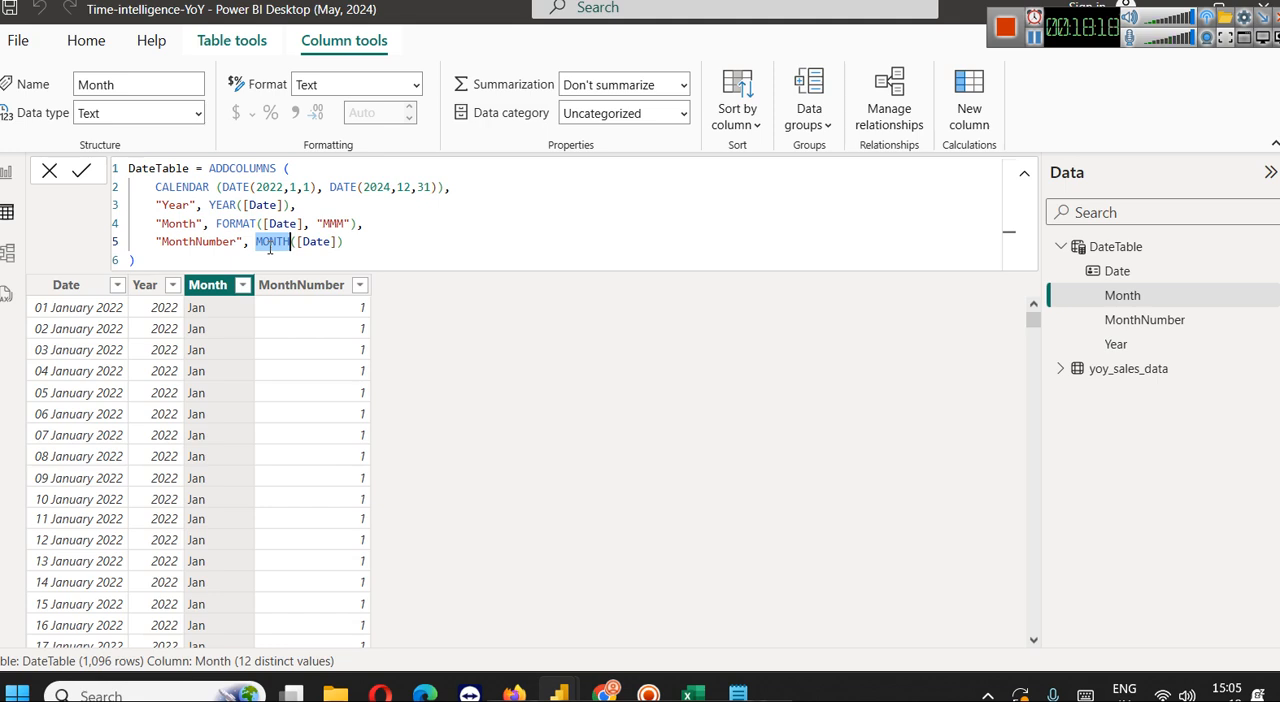
pyautogui.press('Up')
pyautogui.press('Up')
pyautogui.press('Left')
pyautogui.press('Left')
pyautogui.press('Down')
pyautogui.press('Down')
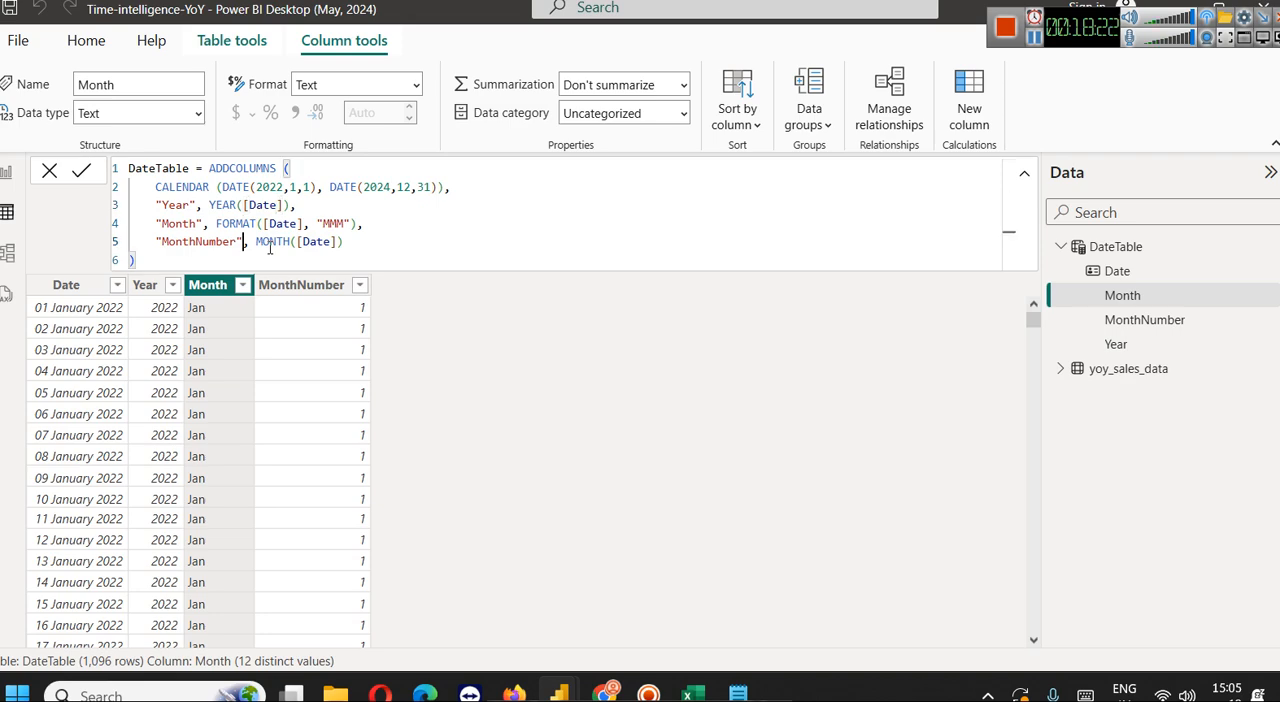
pyautogui.press('Right')
pyautogui.press('Right')
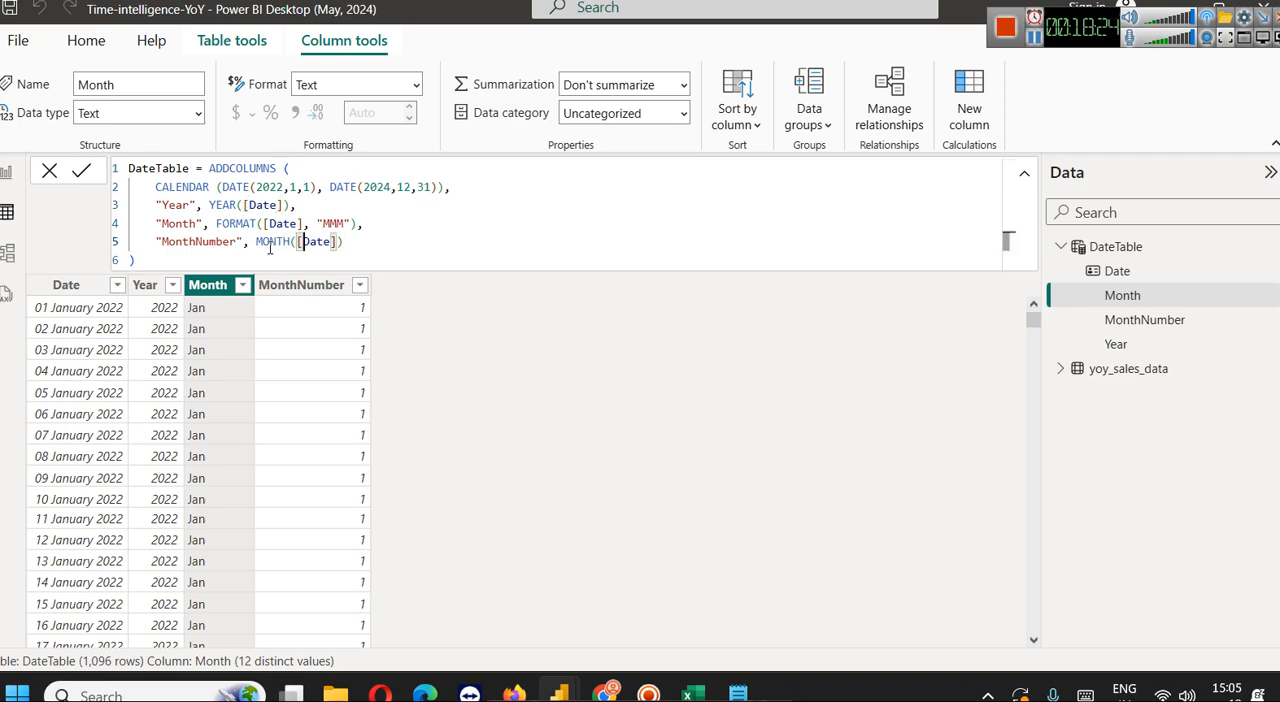
pyautogui.hotkey('ctrl', 'shift', 'Right')
pyautogui.press('Right')
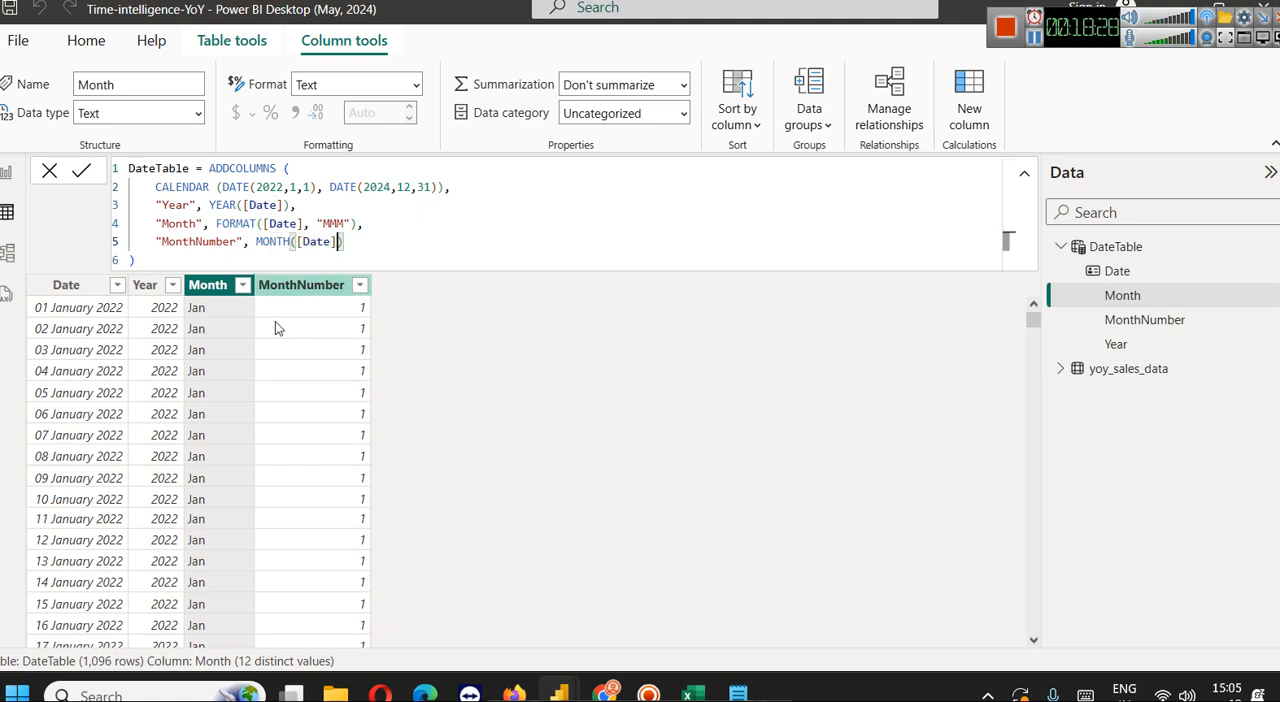
# Check the MonthNumber column's filter values without applying a filter
pyautogui.click(359, 285)
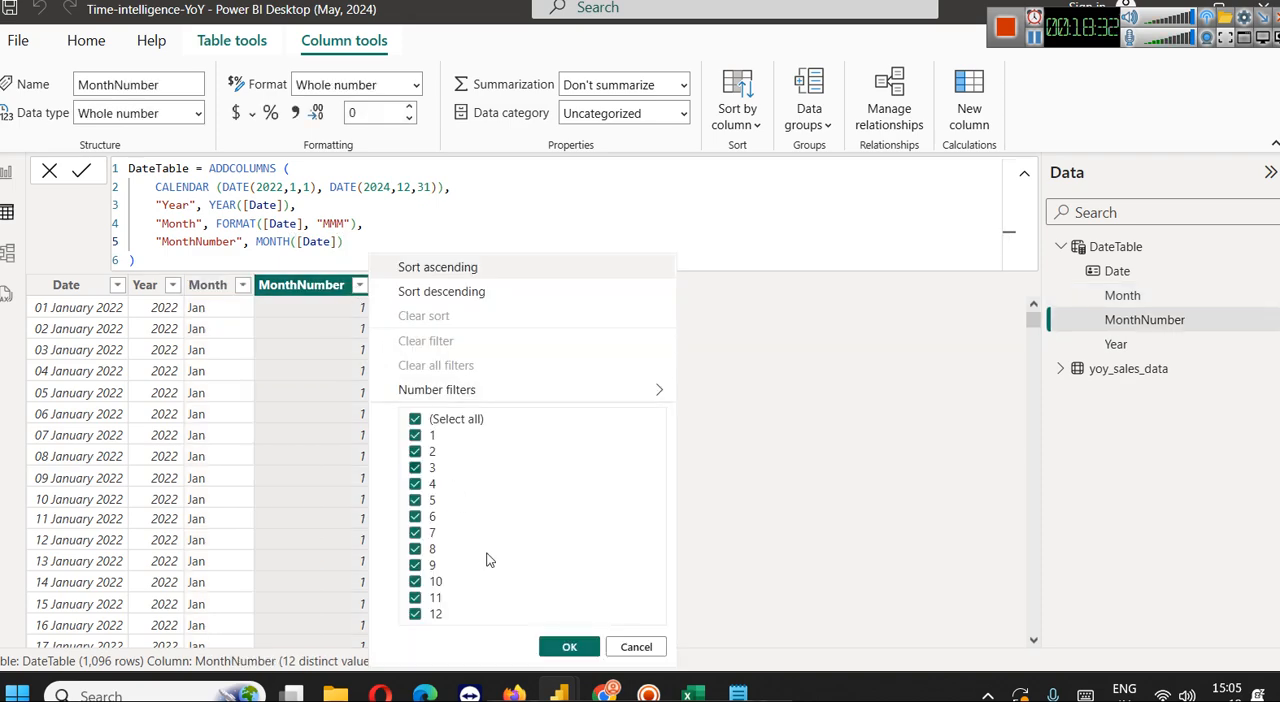
pyautogui.click(643, 646)
pyautogui.click(434, 250)
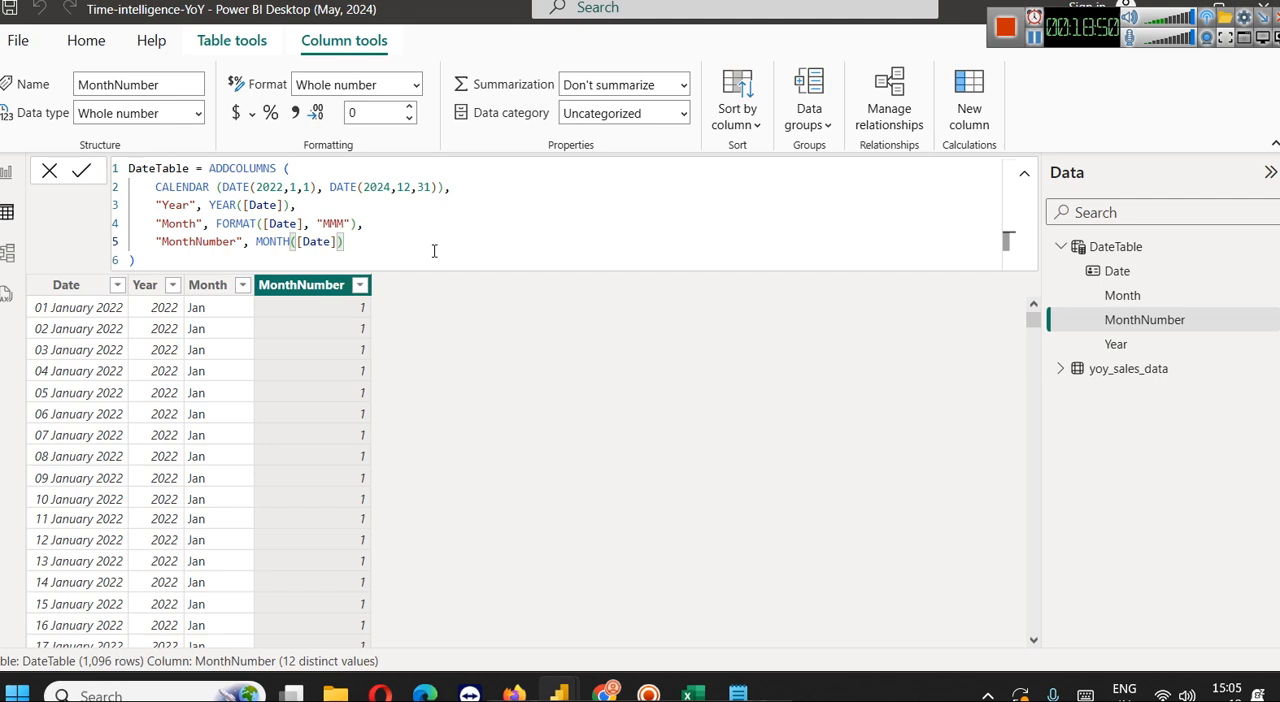
# Look through the available options of the Date column and the DateTable, checking the table's Mark as date table option
pyautogui.click(1115, 247)
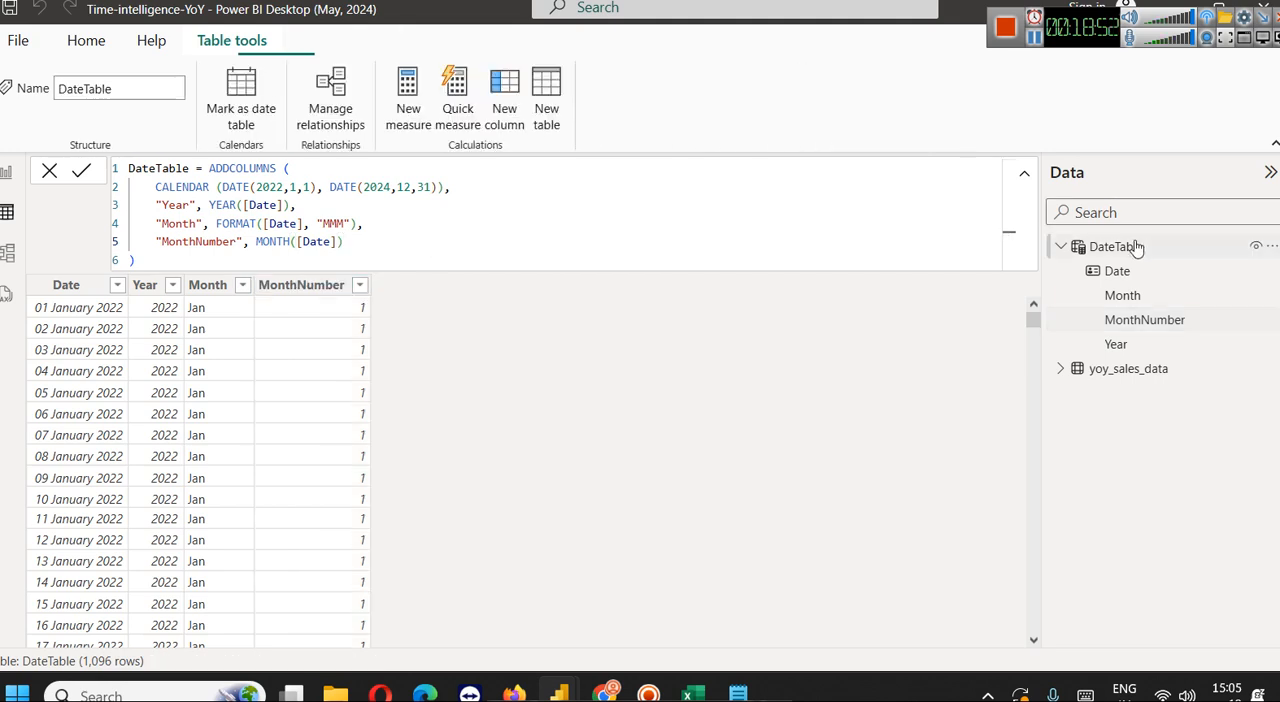
pyautogui.click(1133, 271)
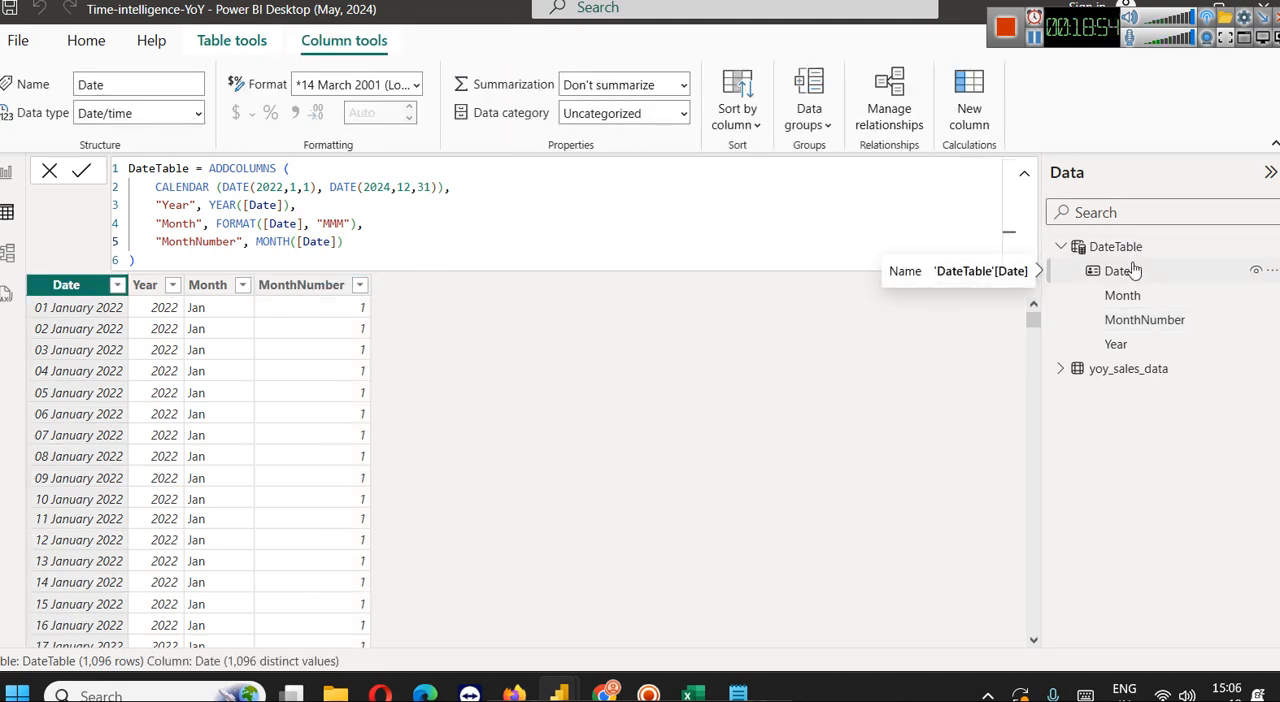
pyautogui.click(1271, 271)
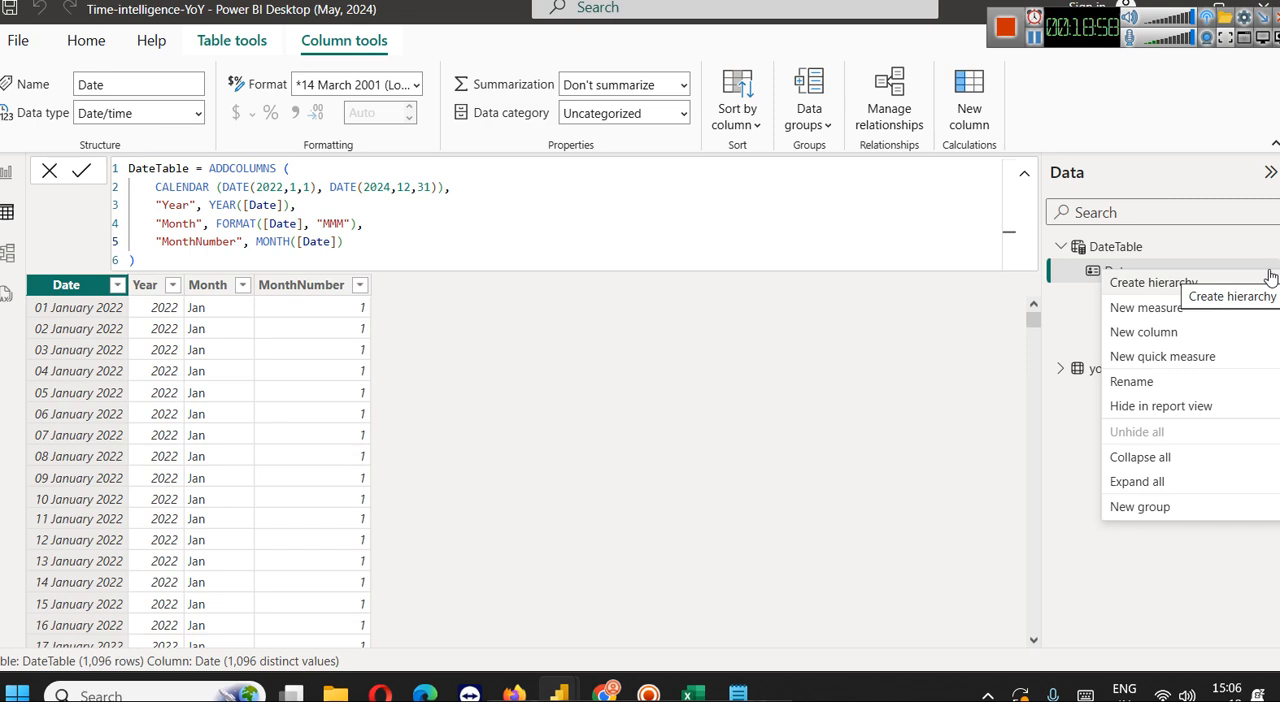
pyautogui.click(1142, 252)
pyautogui.click(1262, 247)
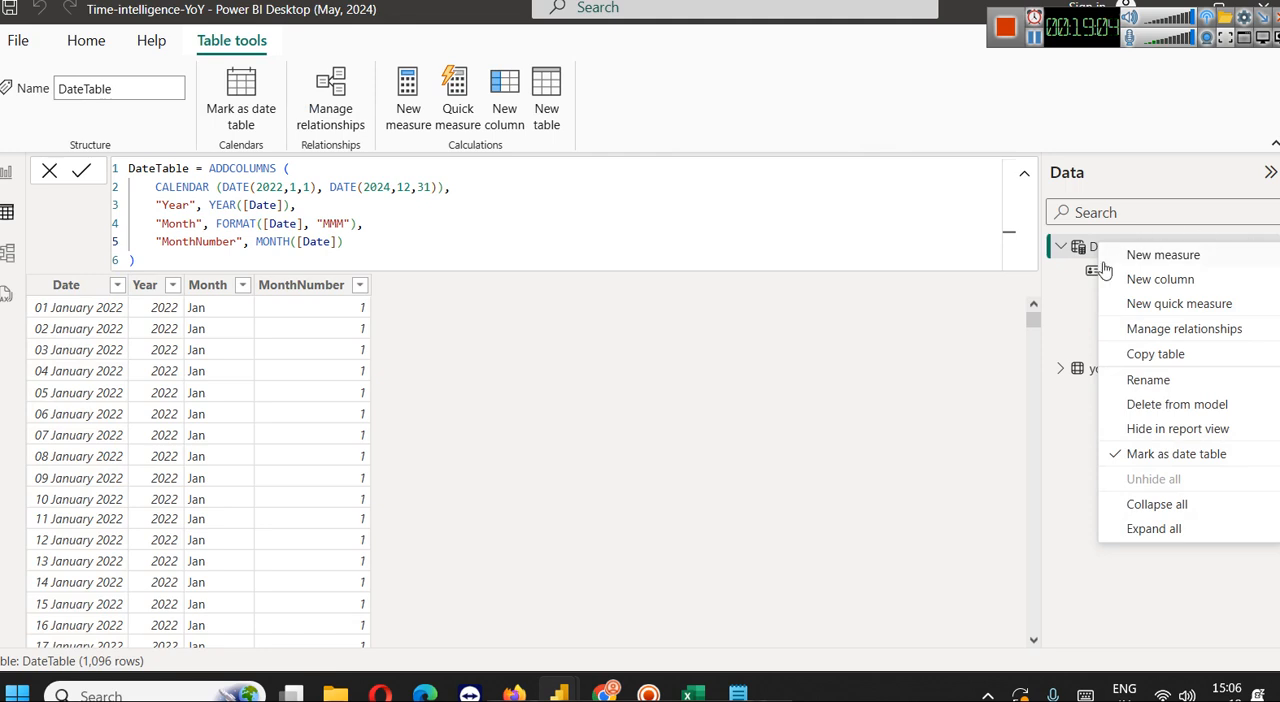
pyautogui.click(998, 371)
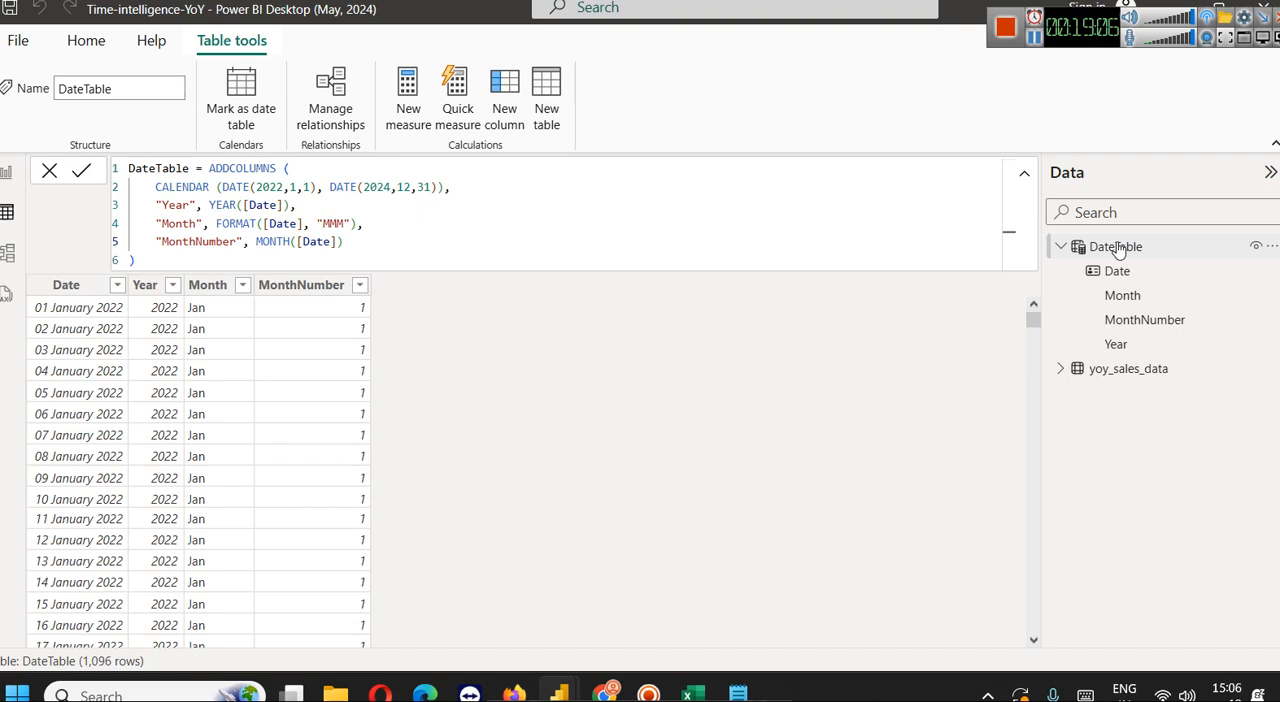
pyautogui.click(1264, 247)
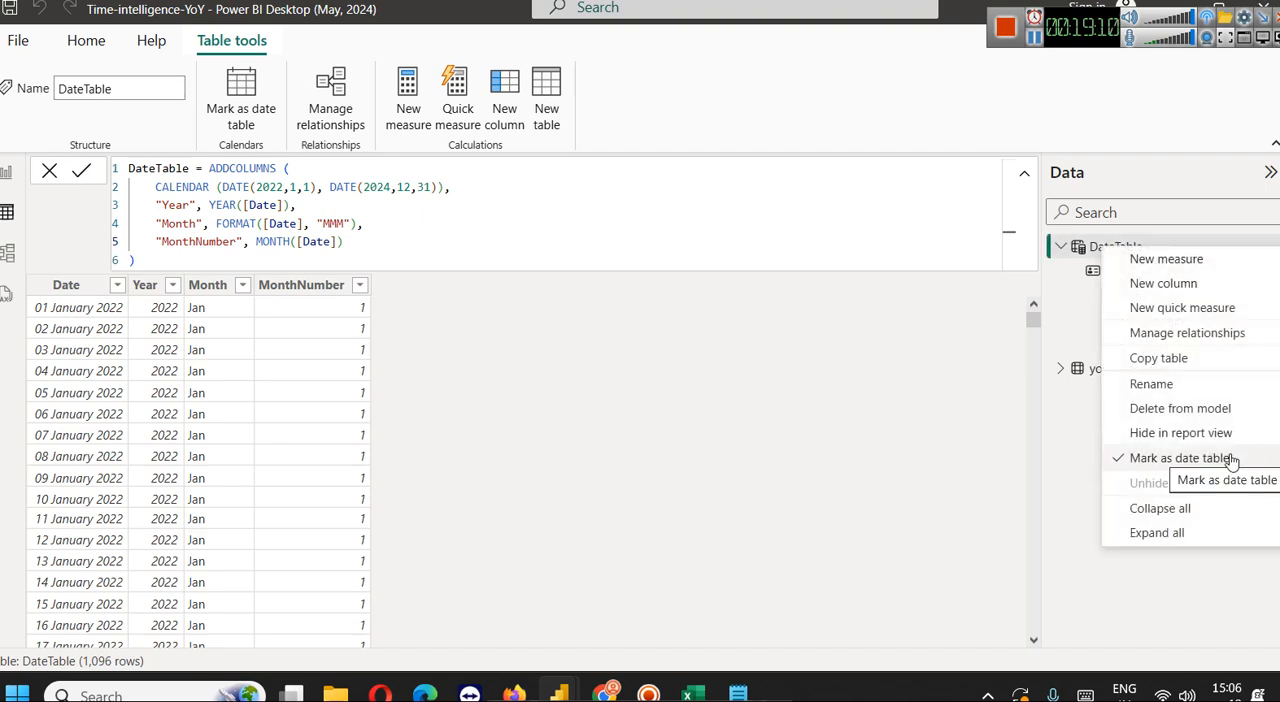
# Switch to the Sply report and mark its DateTable as a date table, using Date as the date column
pyautogui.moveTo(557, 676)
pyautogui.click(766, 577)
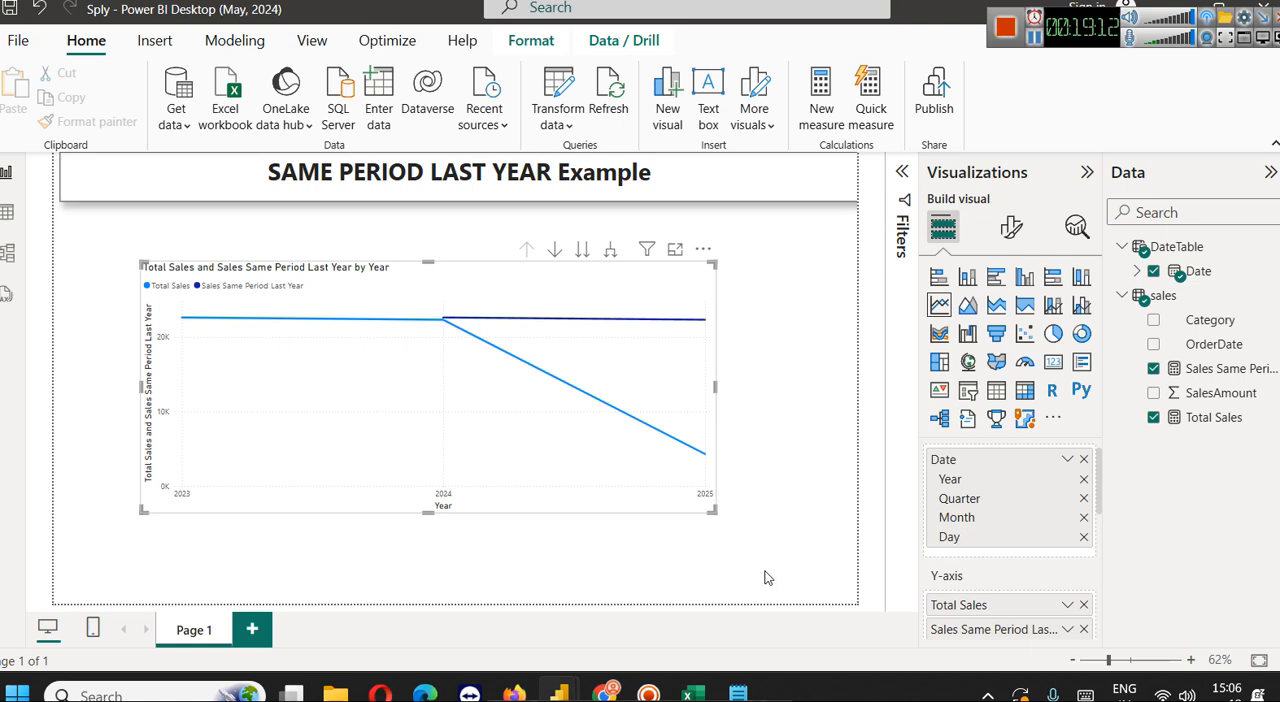
pyautogui.click(830, 355)
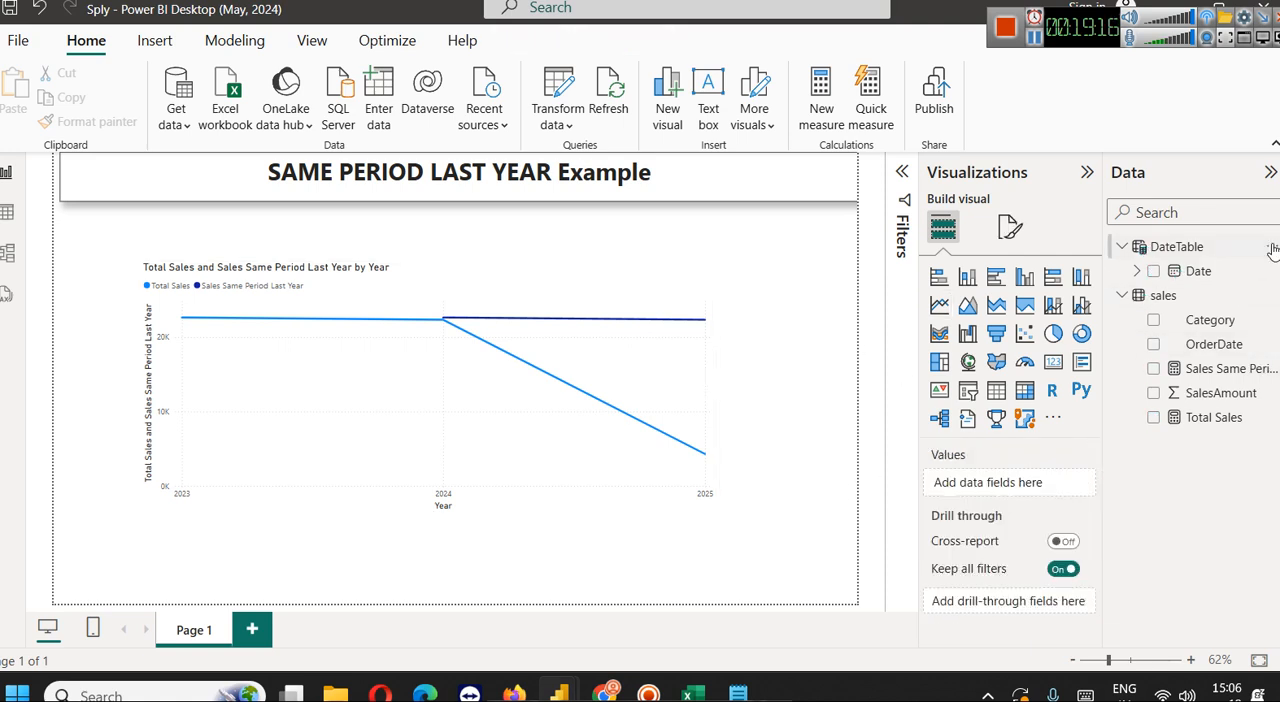
pyautogui.click(1274, 248)
pyautogui.click(1193, 460)
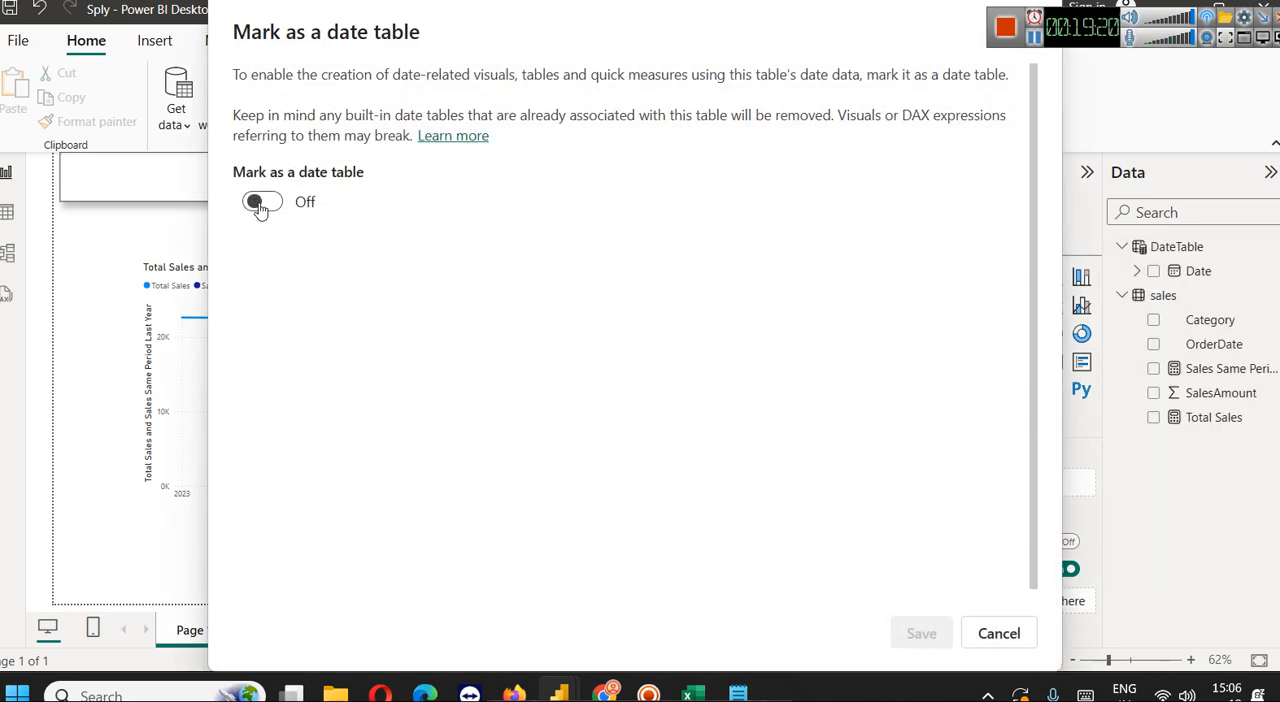
pyautogui.click(258, 204)
pyautogui.click(380, 284)
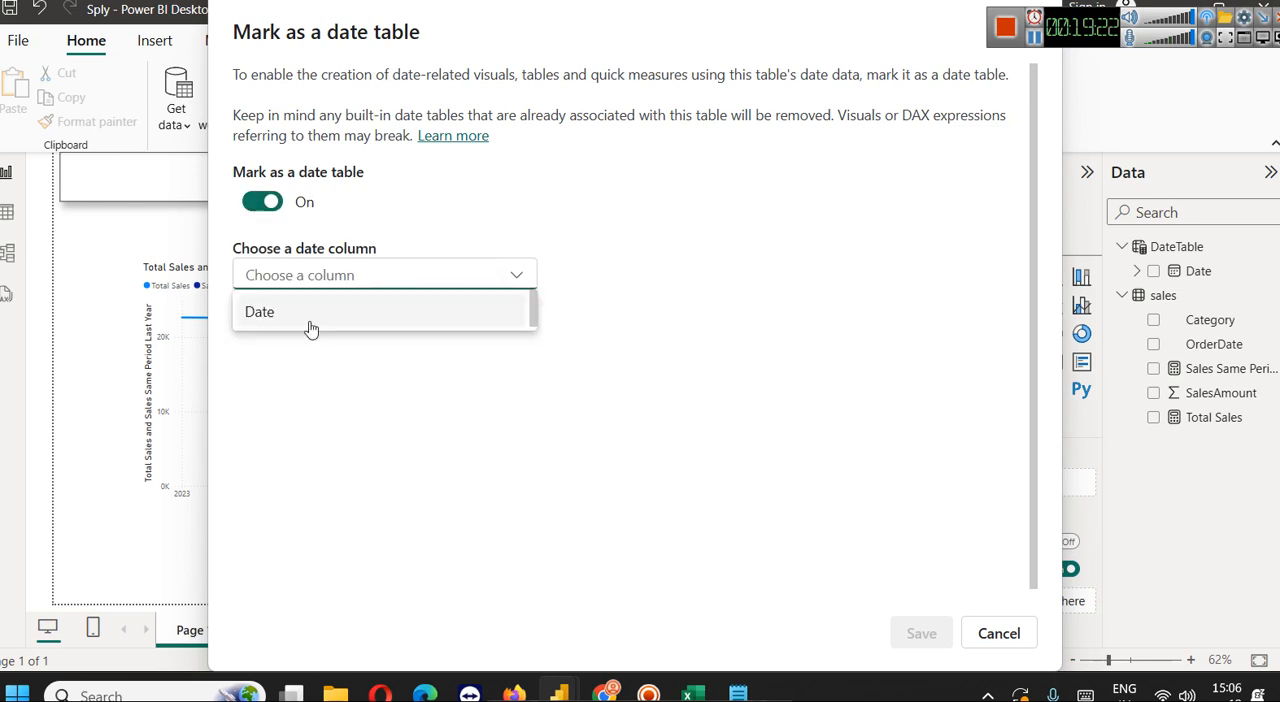
pyautogui.click(273, 312)
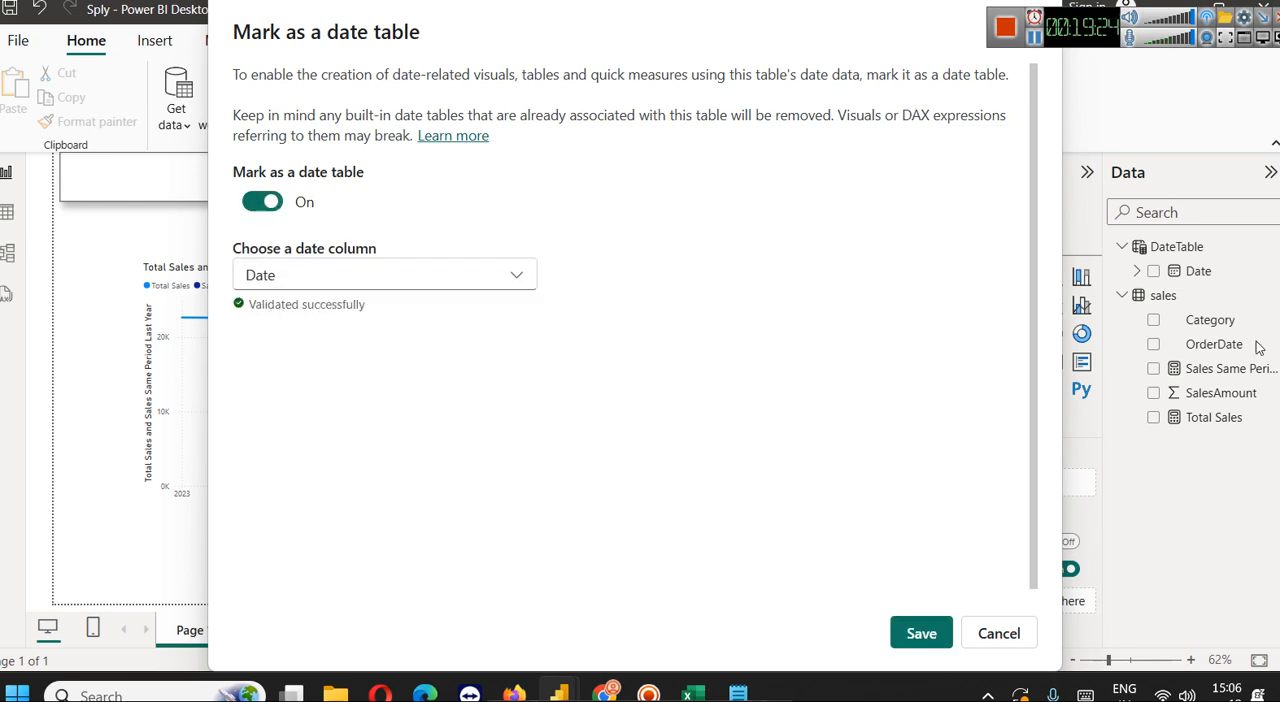
pyautogui.click(921, 633)
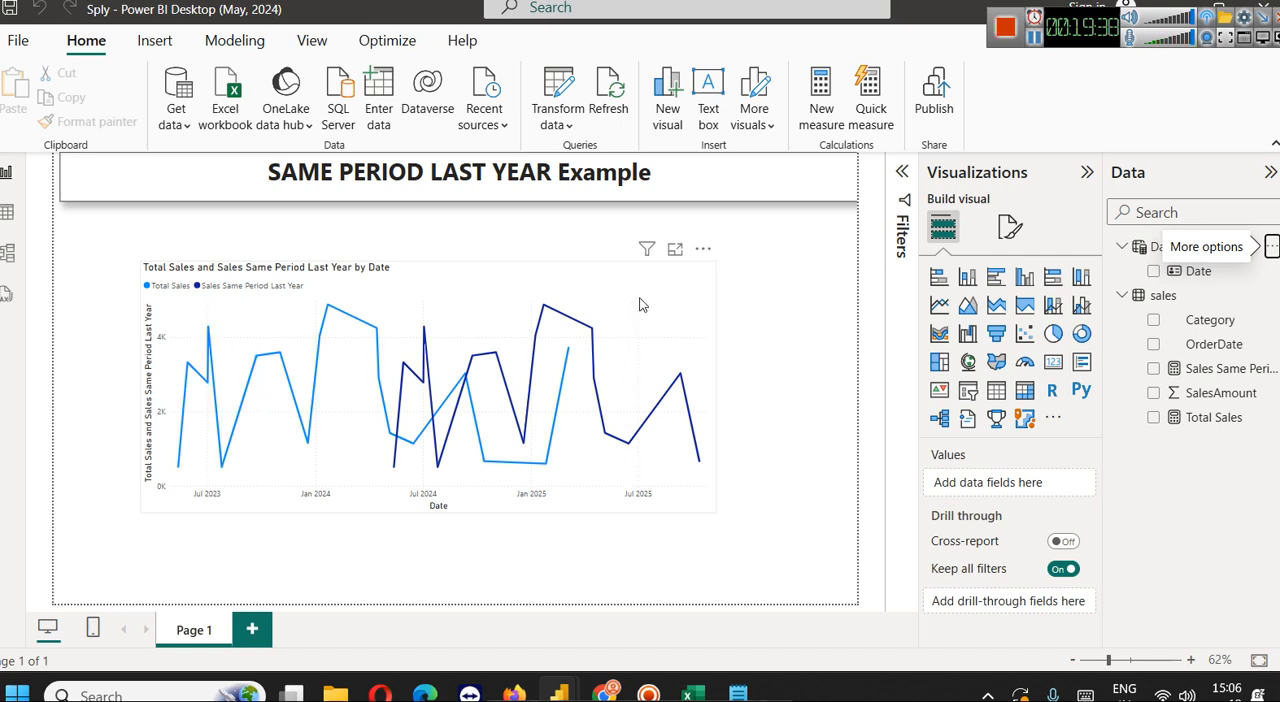
# Shift the line chart slightly up and to the left, and add a wide OrderDate slicer beneath it
pyautogui.moveTo(640, 305); pyautogui.dragTo(597, 296)
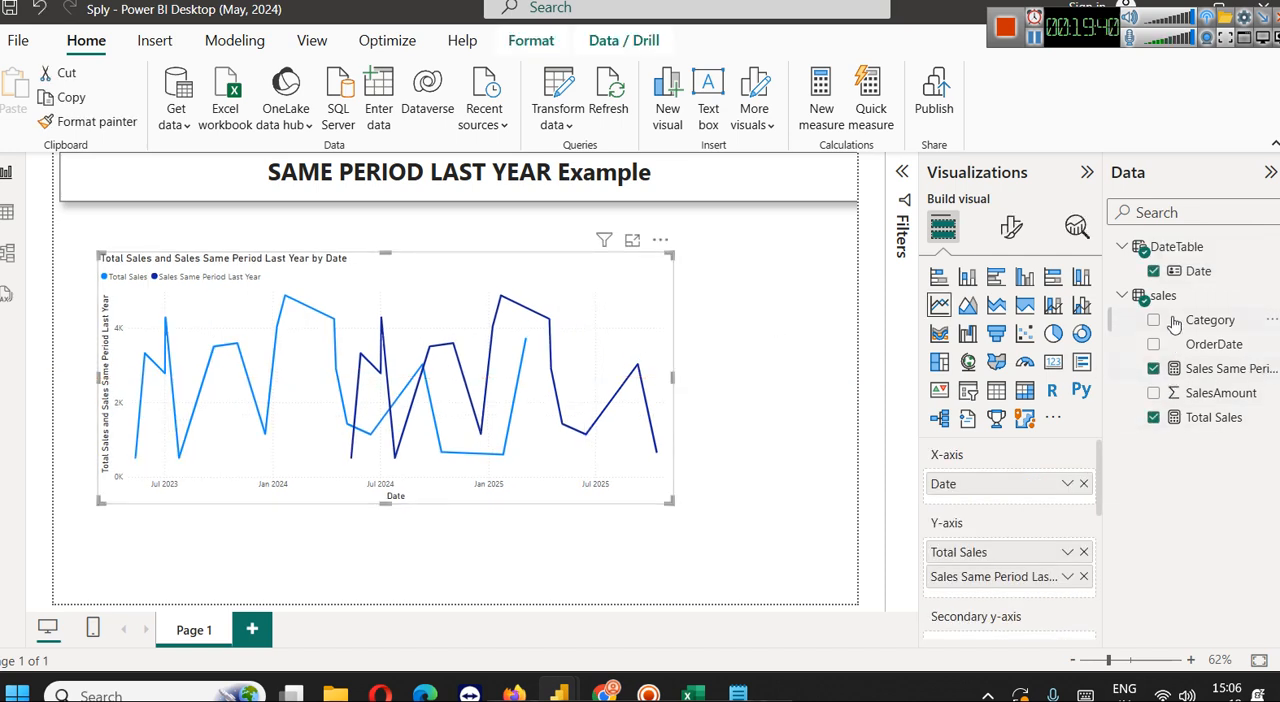
pyautogui.click(774, 315)
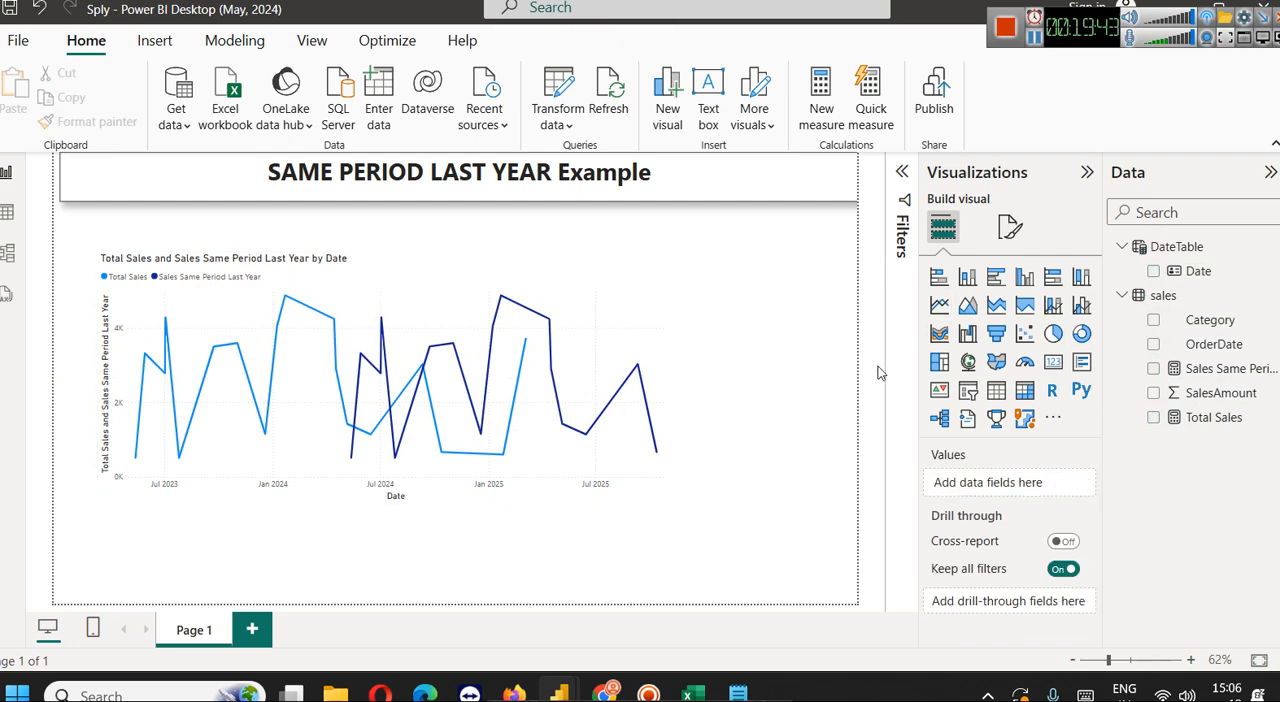
pyautogui.click(968, 392)
pyautogui.moveTo(1214, 344); pyautogui.dragTo(443, 557)
pyautogui.moveTo(658, 564); pyautogui.dragTo(541, 558)
pyautogui.rightClick(541, 558)
pyautogui.press('Escape')
pyautogui.moveTo(543, 557); pyautogui.dragTo(694, 572)
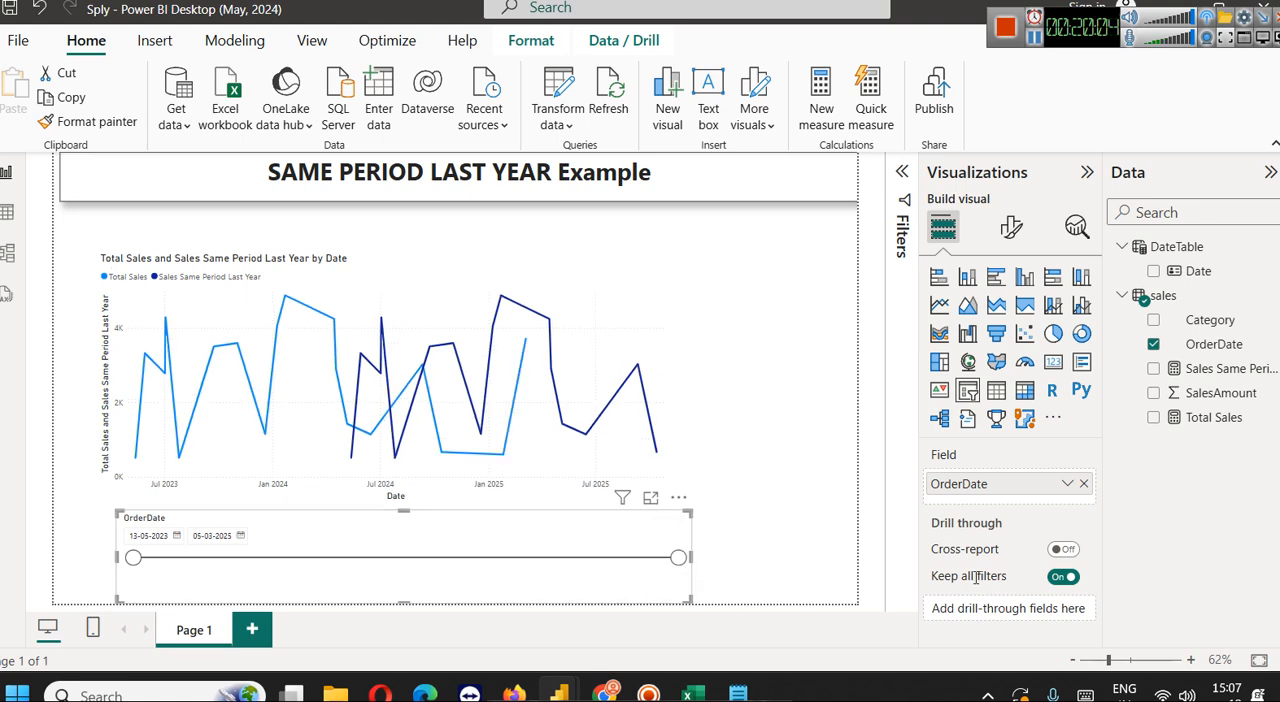
# Move the Sales Same Period Last Year measure of the line chart to the secondary y-axis
pyautogui.click(650, 380)
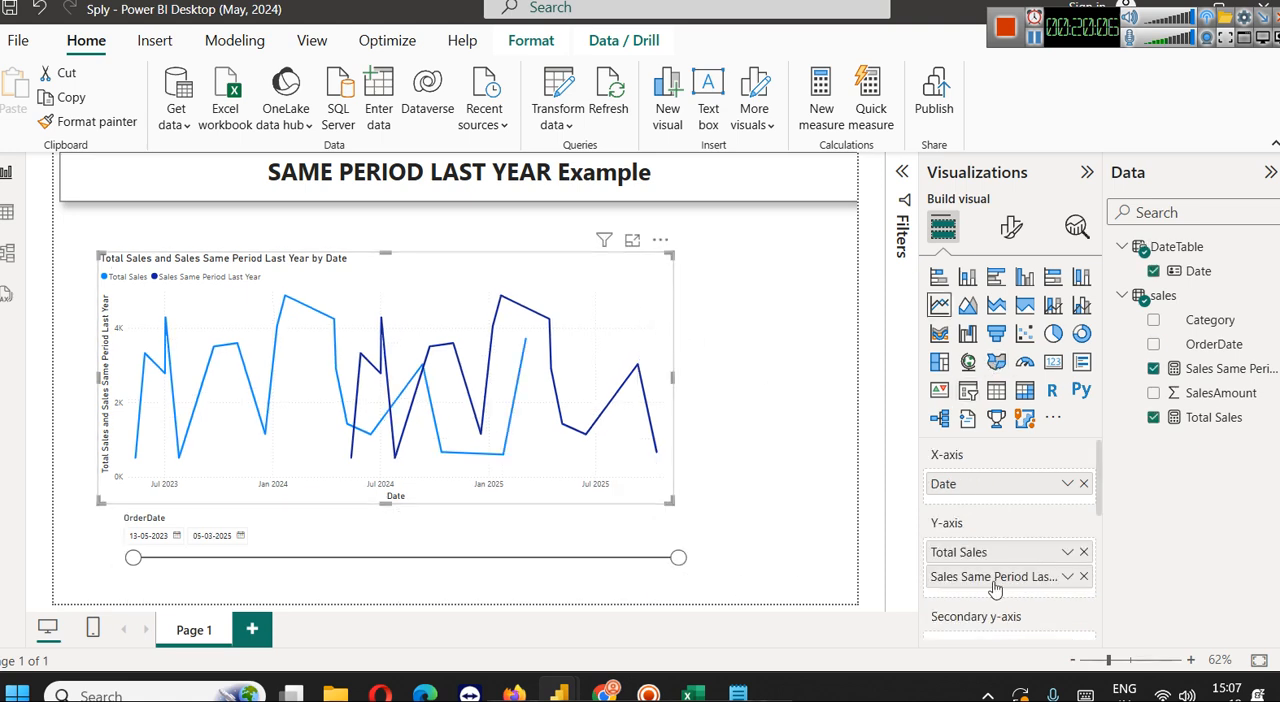
pyautogui.scroll(-2, 989, 560)
pyautogui.scroll(2, 989, 560)
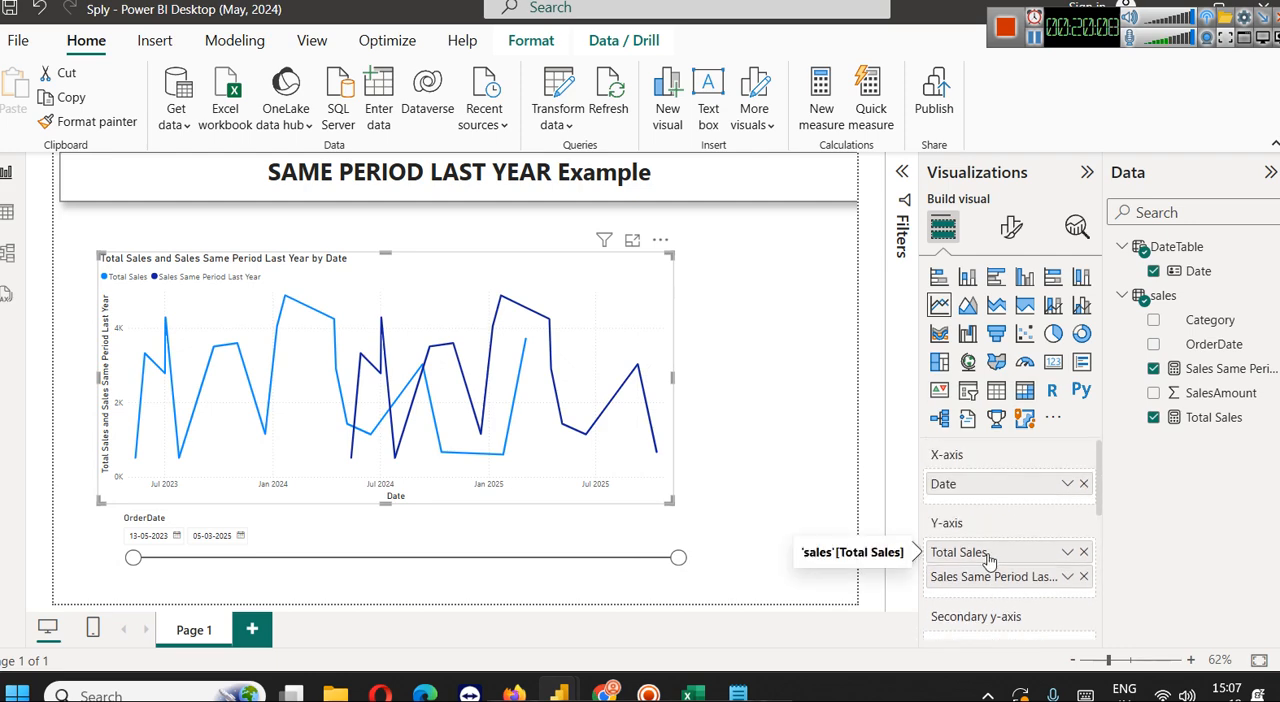
pyautogui.moveTo(985, 579); pyautogui.dragTo(993, 551)
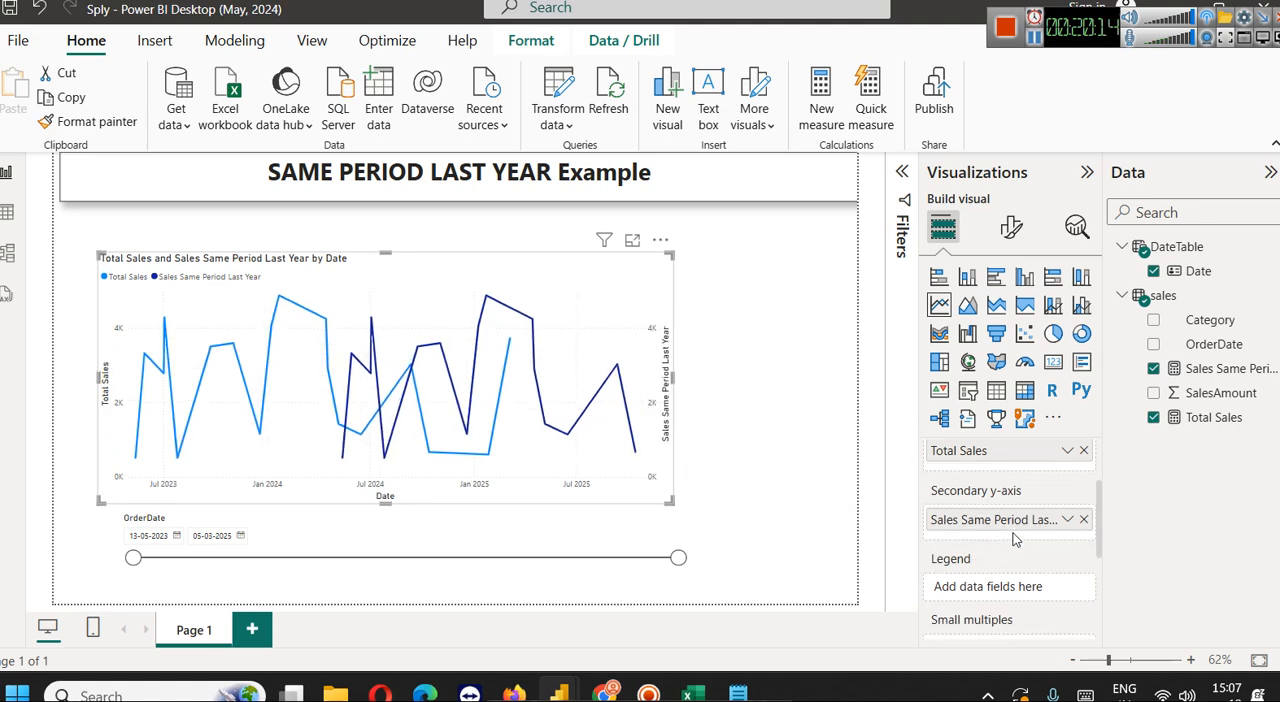
pyautogui.scroll(2, 1015, 540)
pyautogui.scroll(-2, 1017, 533)
# Test the OrderDate slicer with a start date of 18-07-2024, inspect the line chart's values, and restore the start to 13-05-2023
pyautogui.moveTo(678, 557); pyautogui.dragTo(612, 560)
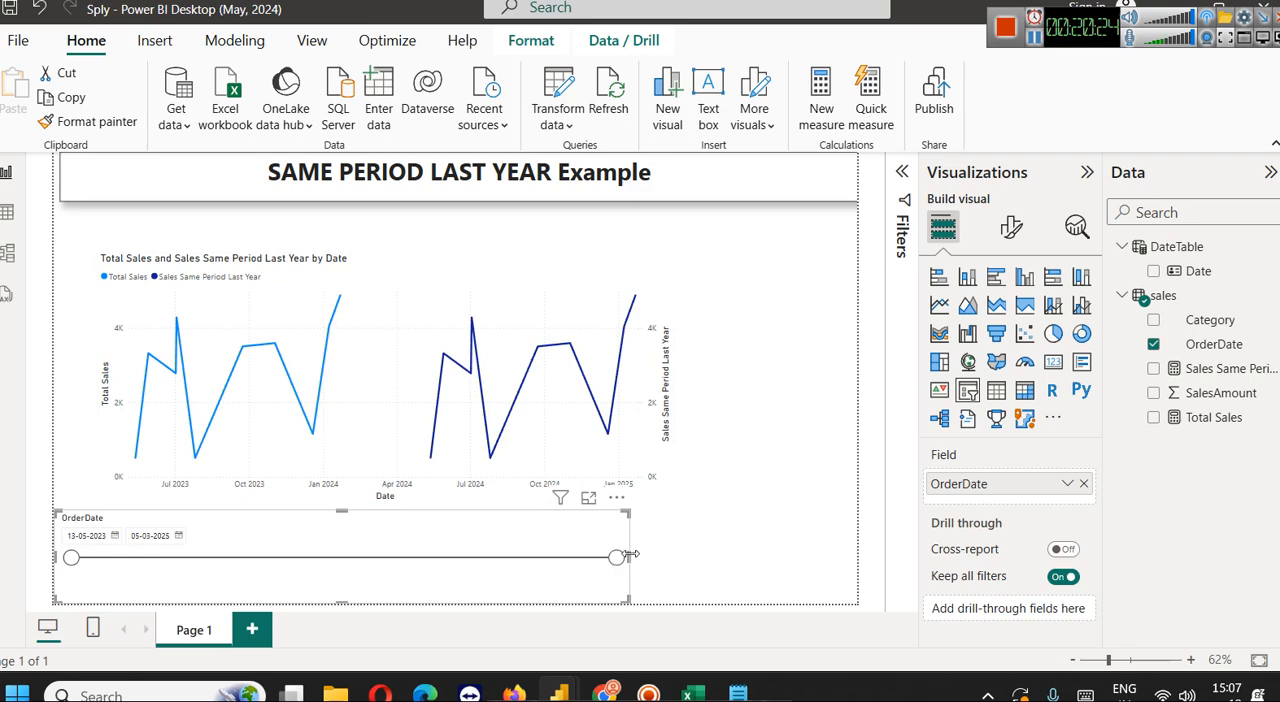
pyautogui.moveTo(70, 563); pyautogui.dragTo(427, 572)
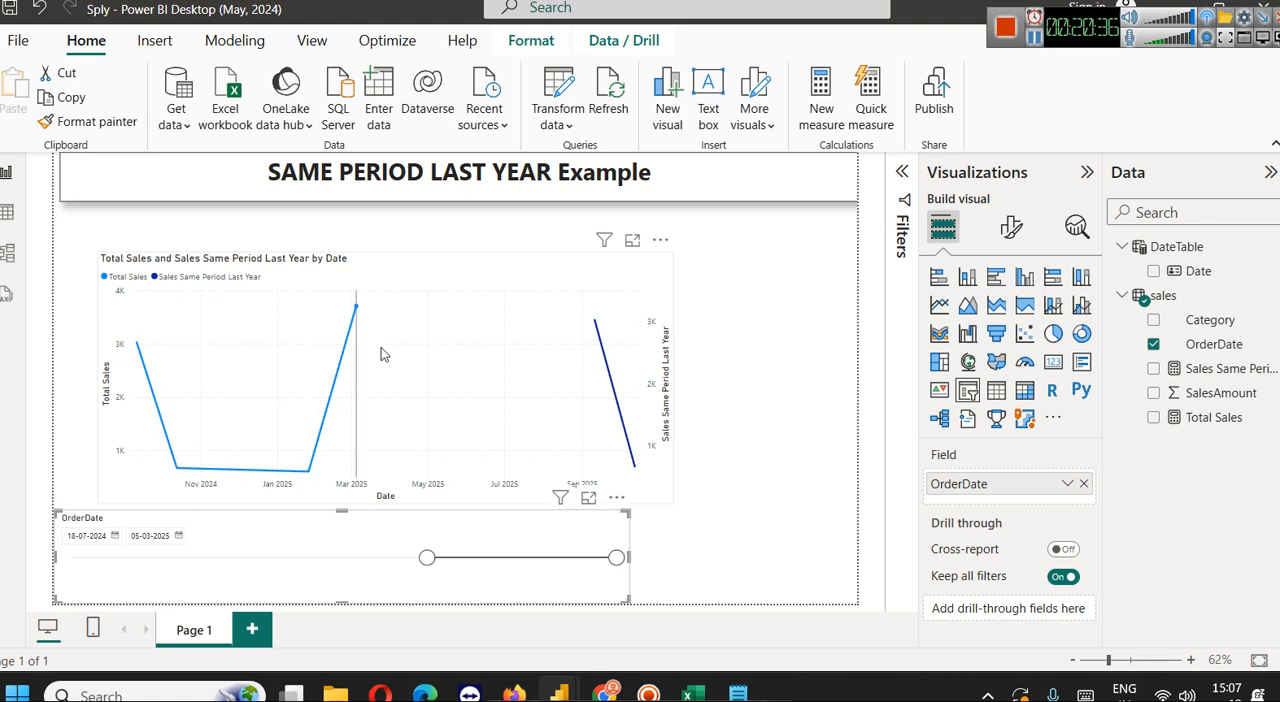
pyautogui.moveTo(554, 335)
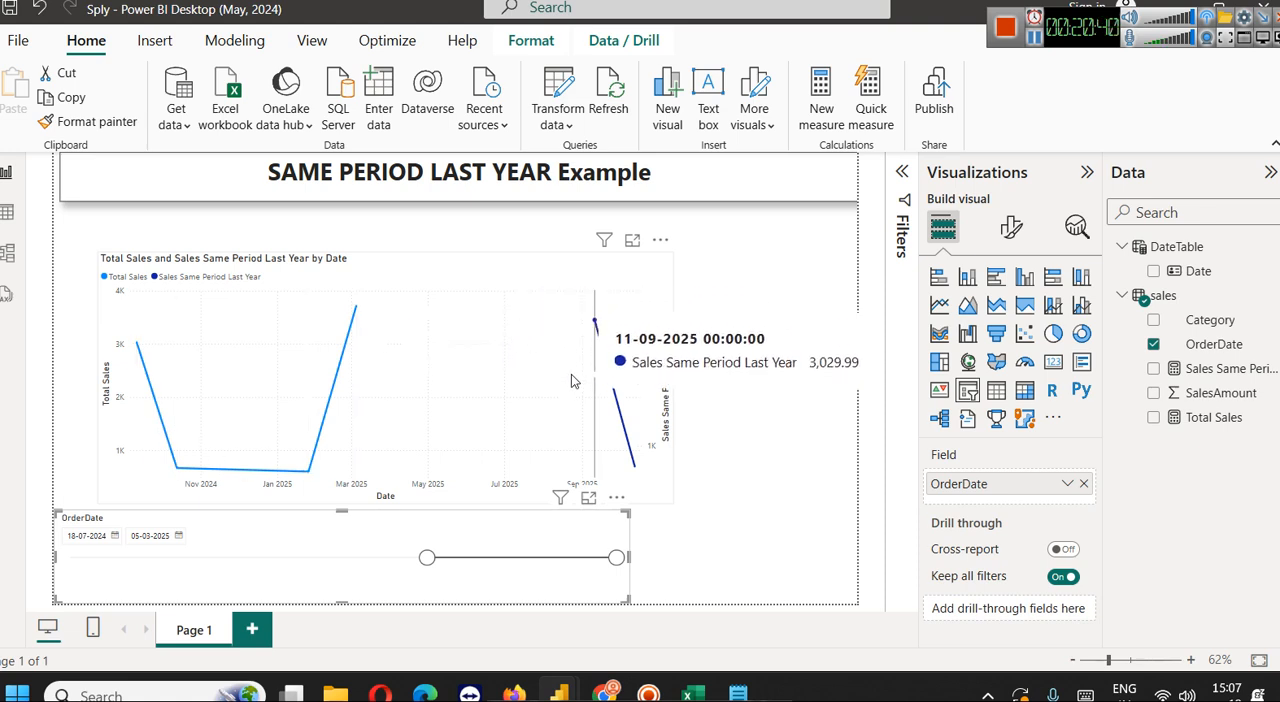
pyautogui.moveTo(427, 557); pyautogui.dragTo(66, 562)
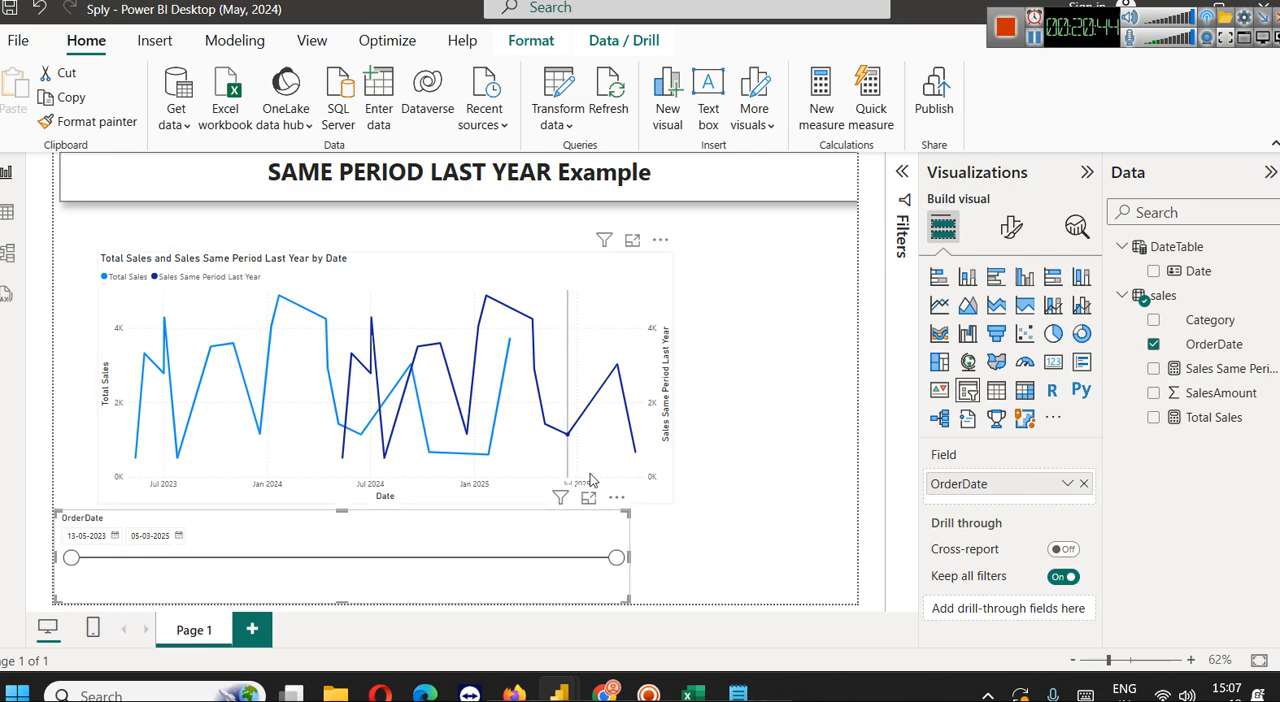
# Recheck the DateTable's Mark as date table option in the Time-intelligence-YoY report, and return to the Sply report
pyautogui.click(1173, 5)
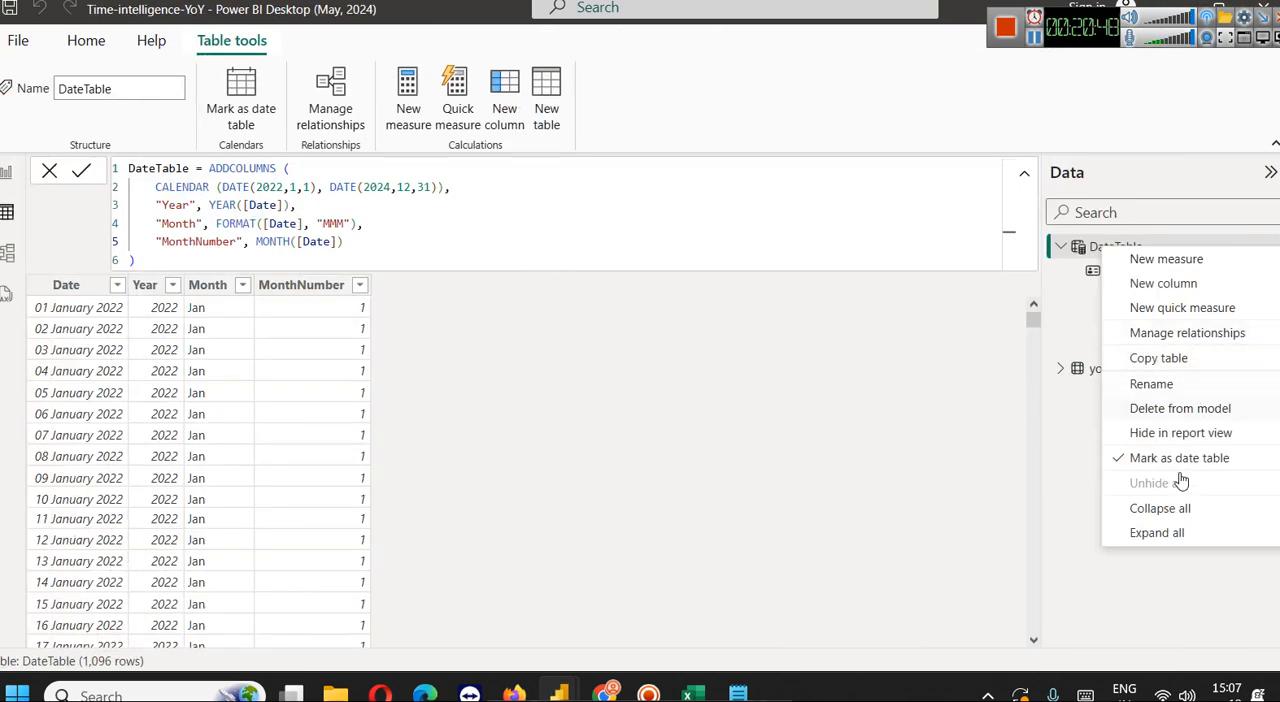
pyautogui.click(1067, 422)
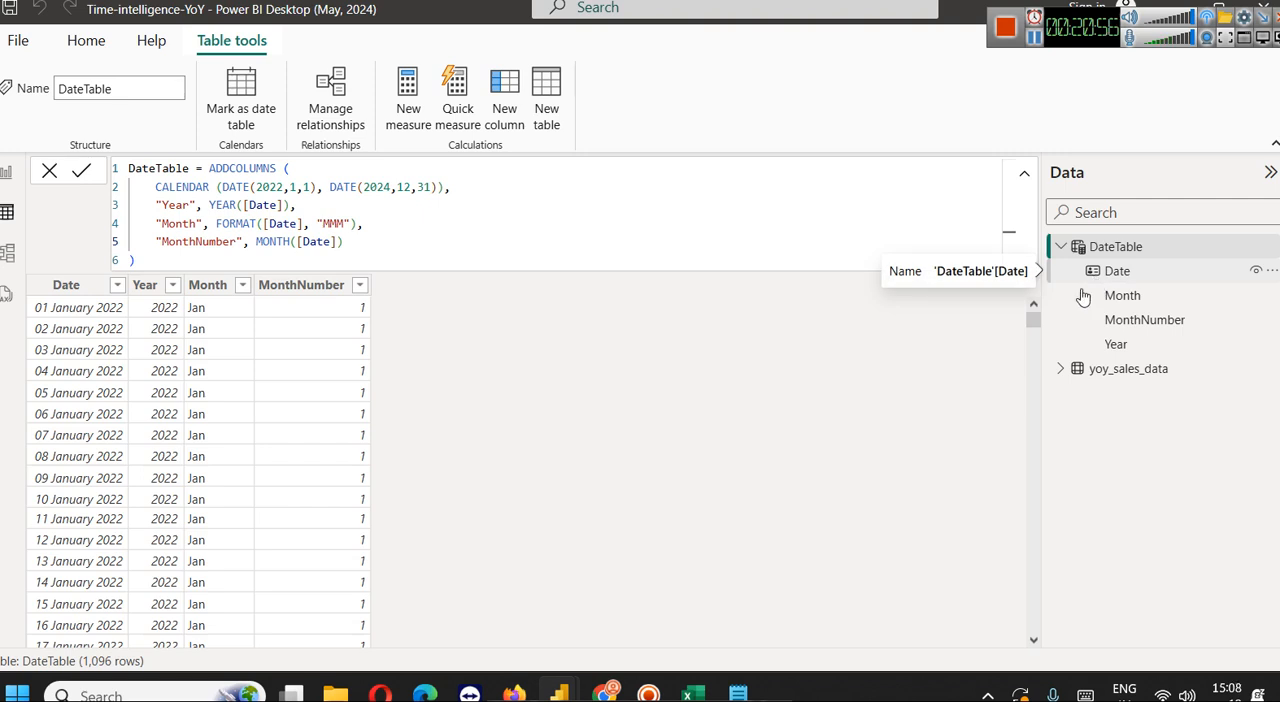
pyautogui.moveTo(572, 697)
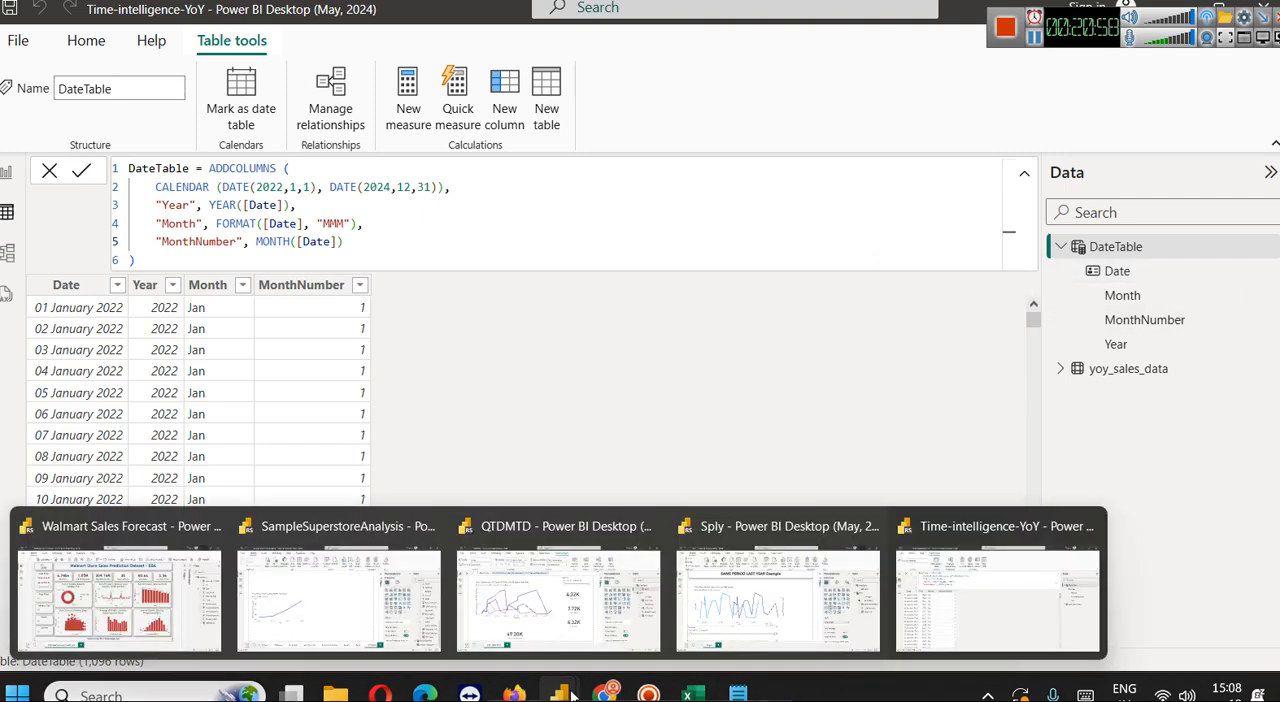
pyautogui.click(753, 598)
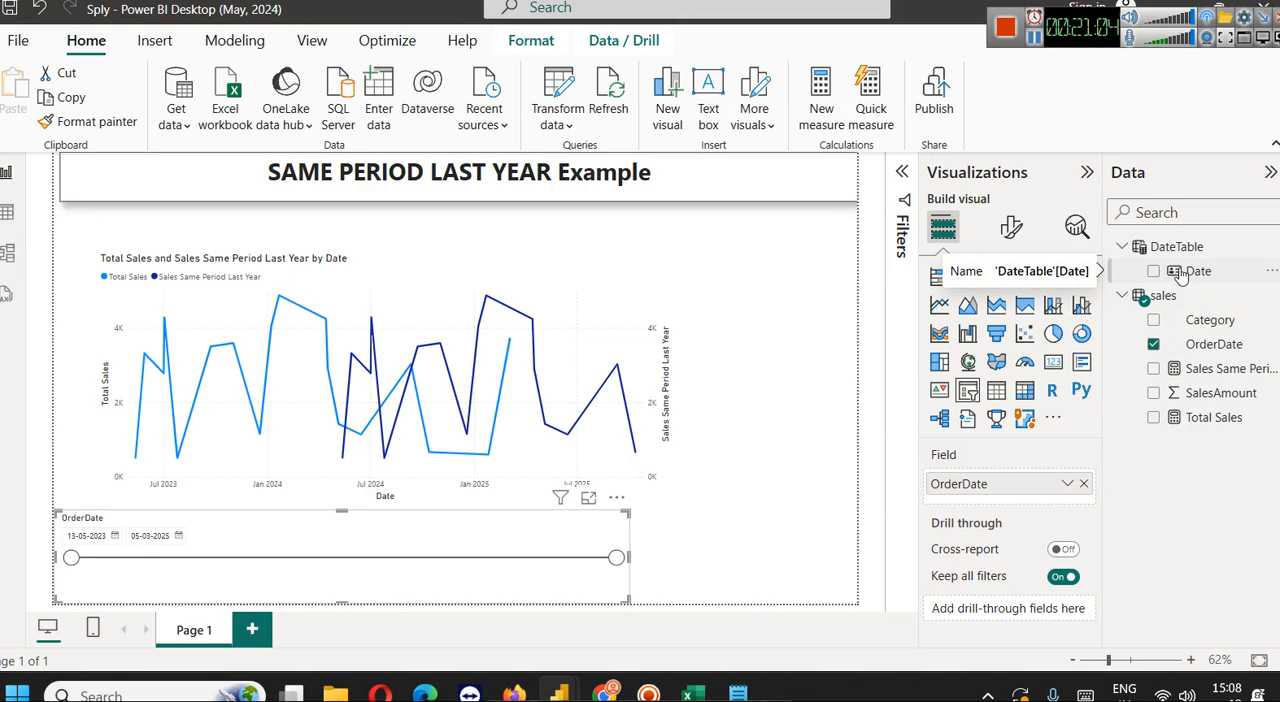
# Switch to the Time-intelligence-YoY report, return to its report page, and expand the yoy_sales_data table's fields
pyautogui.moveTo(588, 690)
pyautogui.click(993, 595)
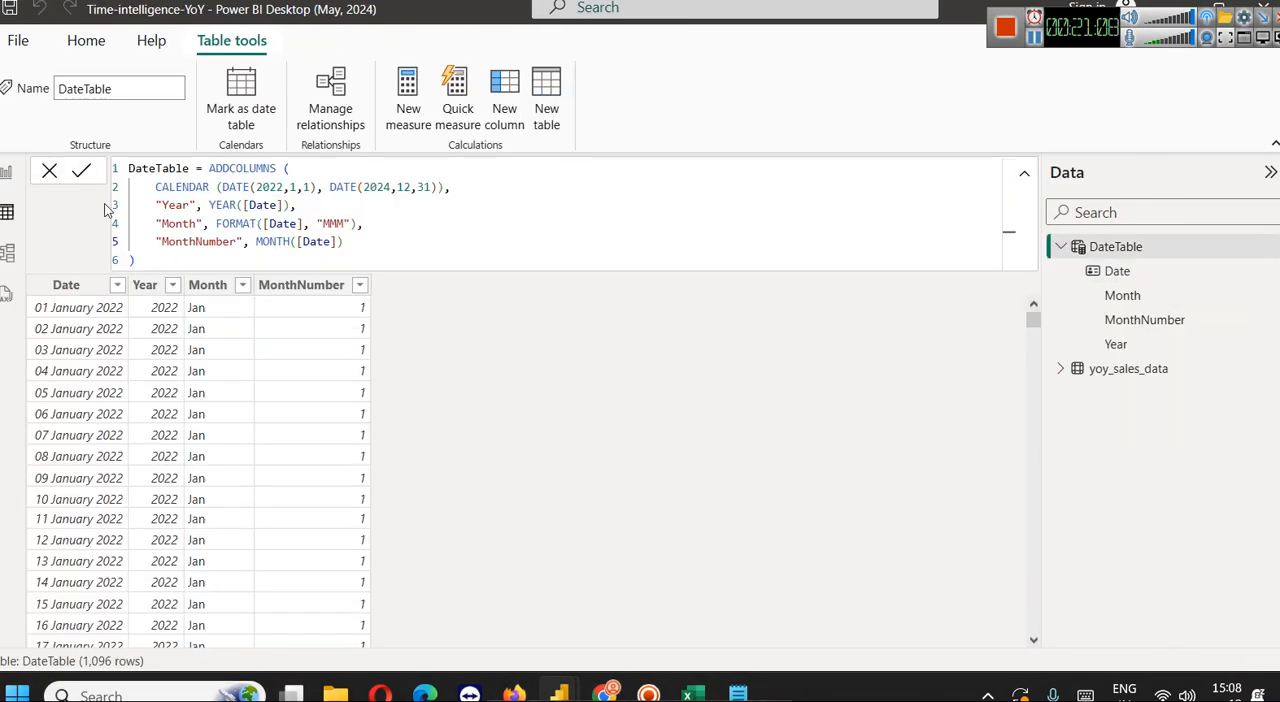
pyautogui.click(6, 172)
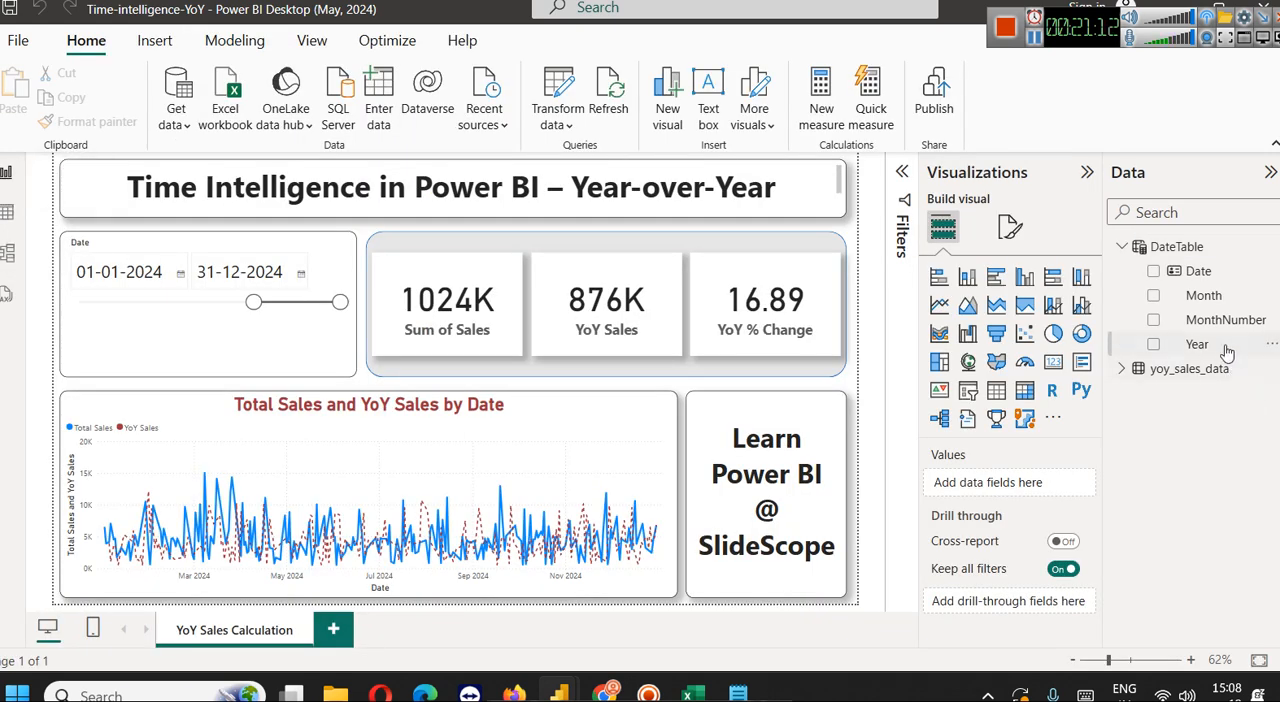
pyautogui.click(1122, 368)
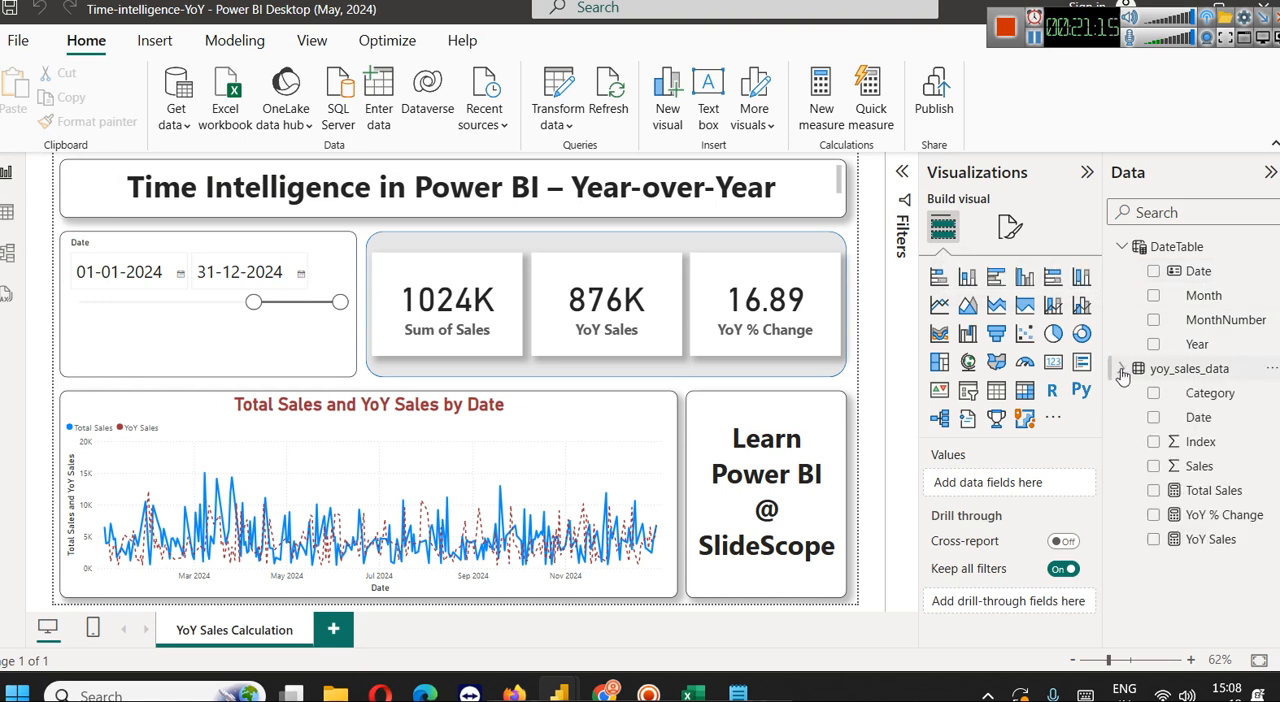
# Review the formulas of the Total Sales and YoY Sales measures, including the SAMEPERIODLASTYEAR function over the DateTable's Date column
pyautogui.click(1213, 490)
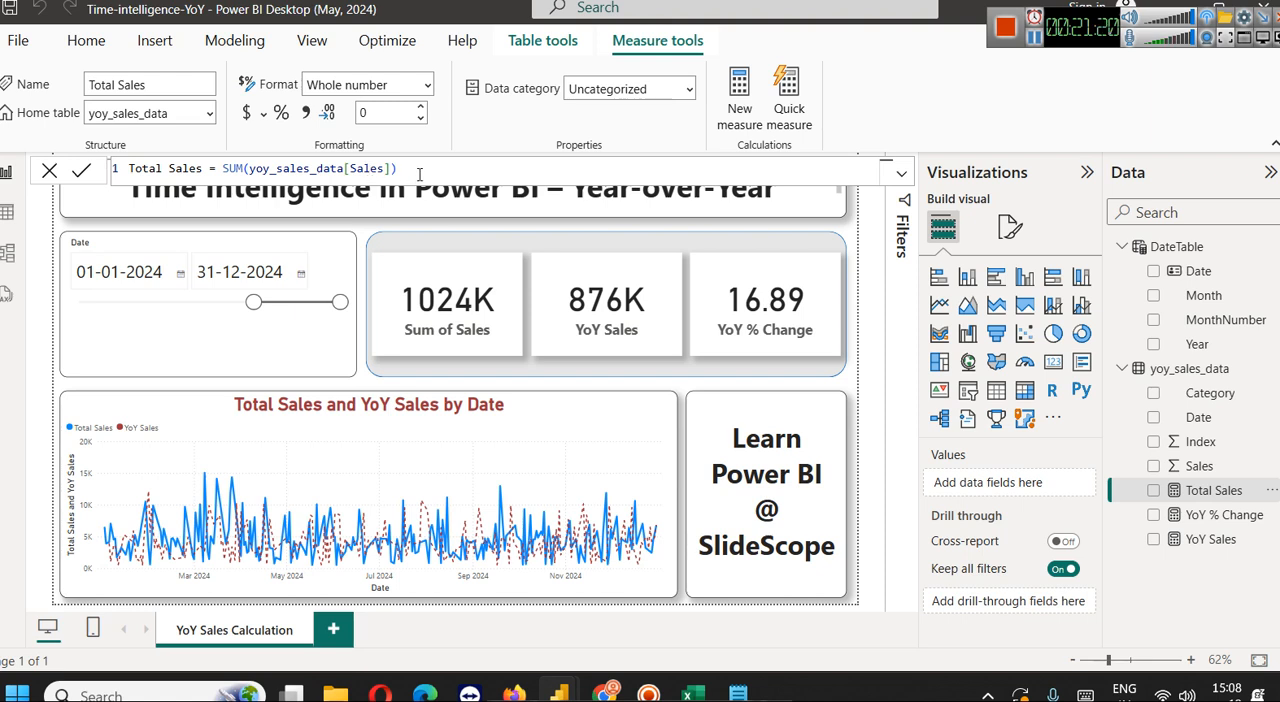
pyautogui.click(1230, 541)
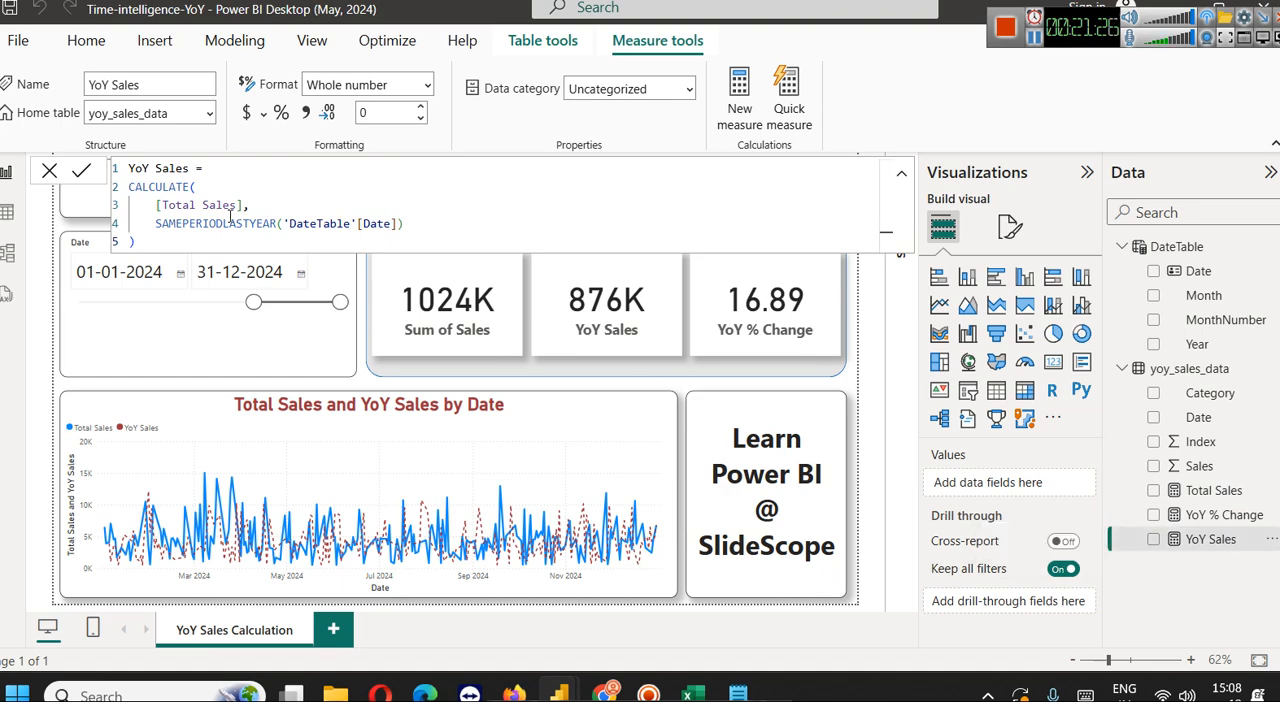
pyautogui.doubleClick(194, 211)
pyautogui.click(257, 229)
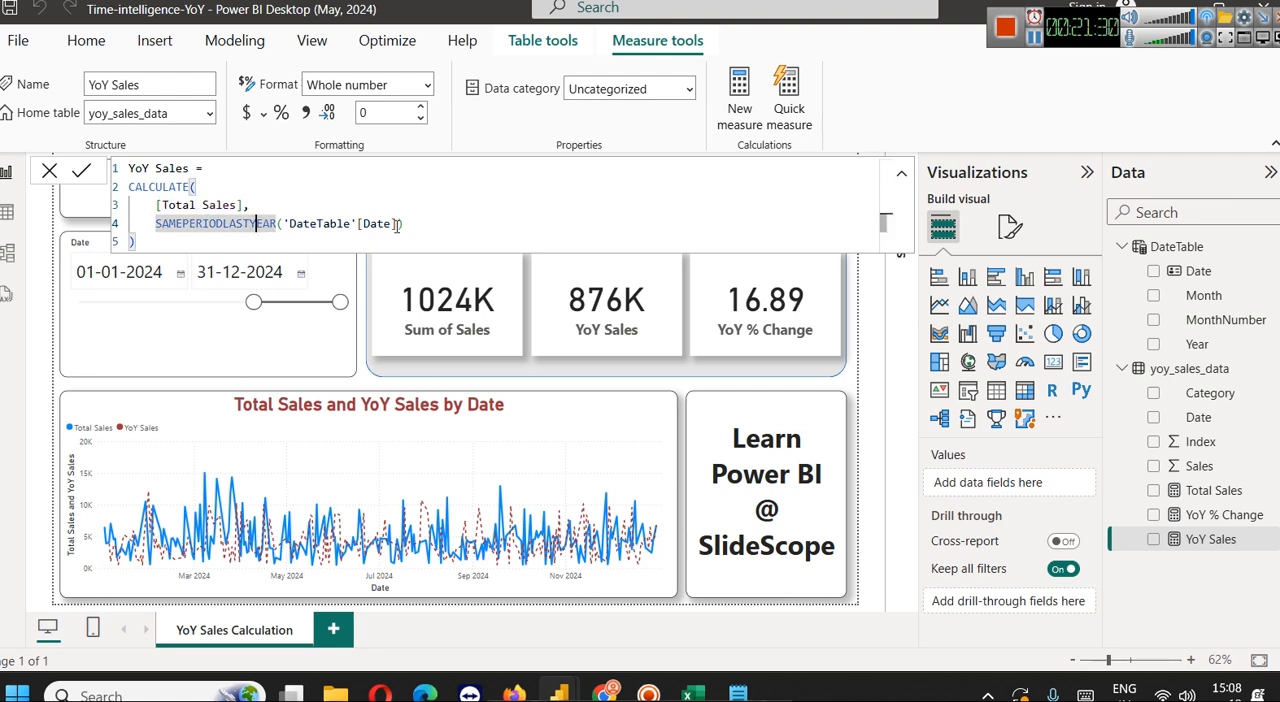
# Examine the YoY % Change measure's formula, highlighting DIVIDE, the Total Sales minus YoY Sales numerator, the YoY Sales denominator, and the 100 multiplier
pyautogui.click(1220, 515)
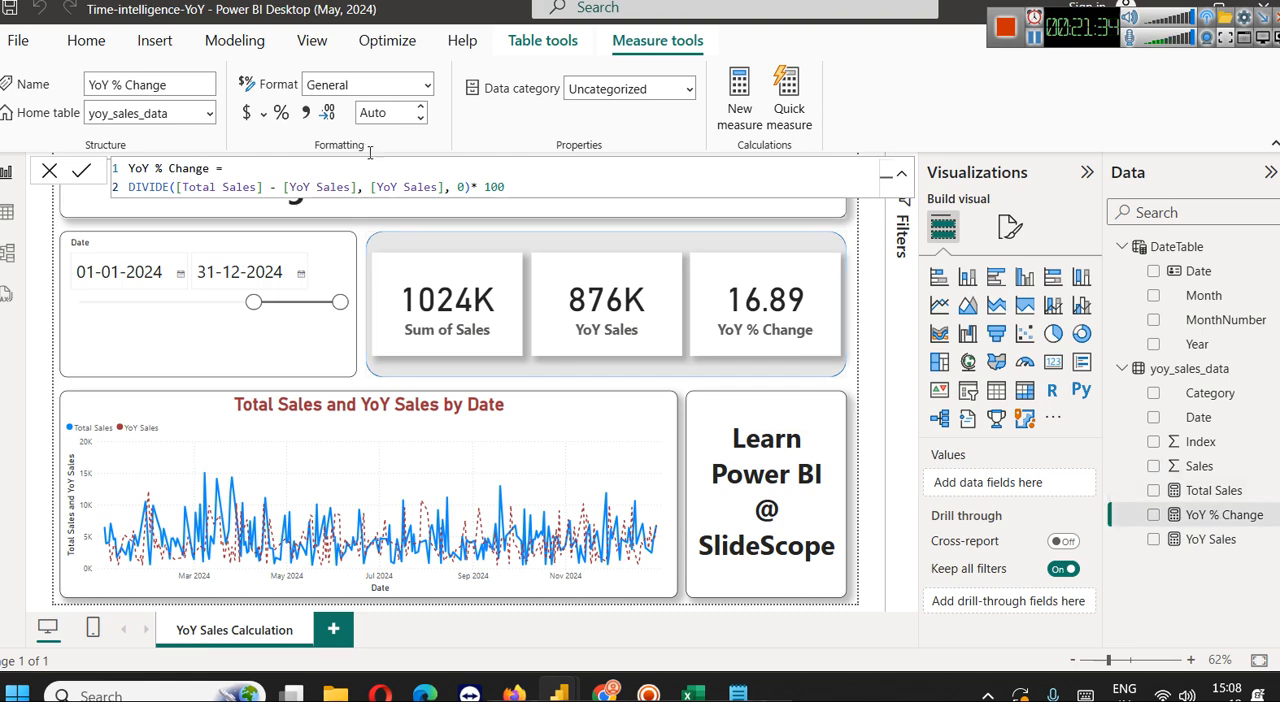
pyautogui.doubleClick(132, 187)
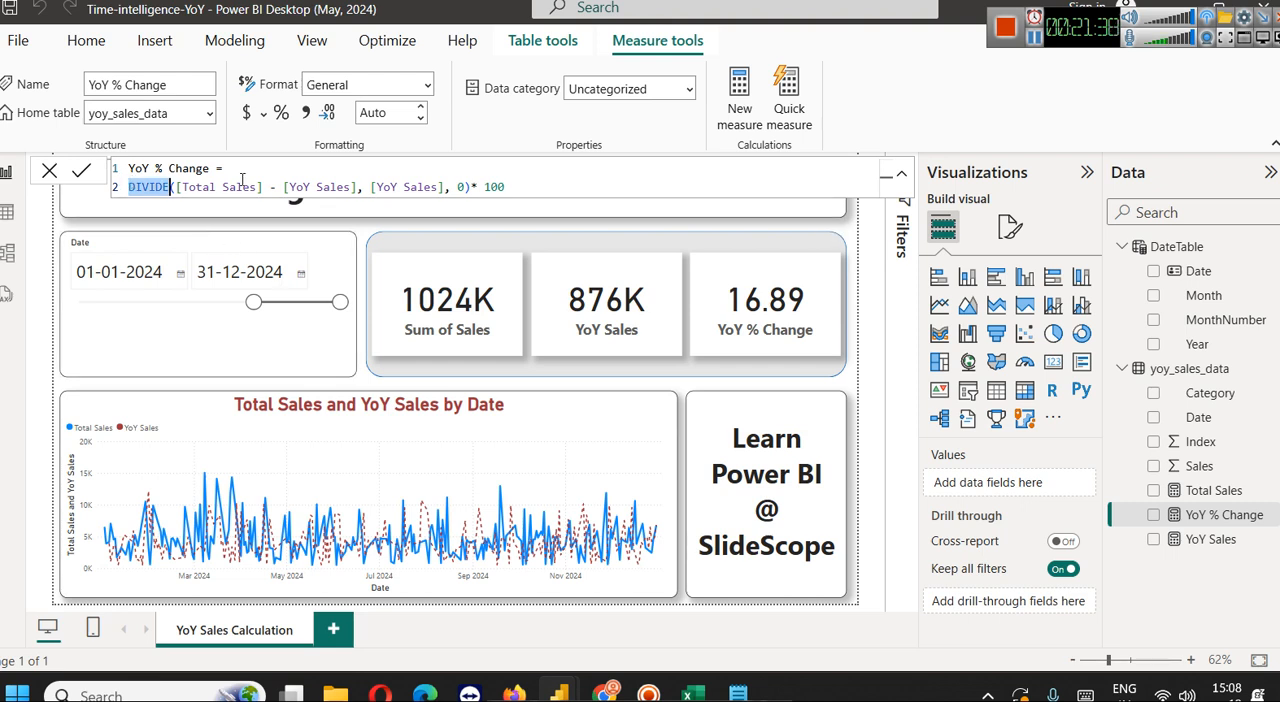
pyautogui.click(340, 190)
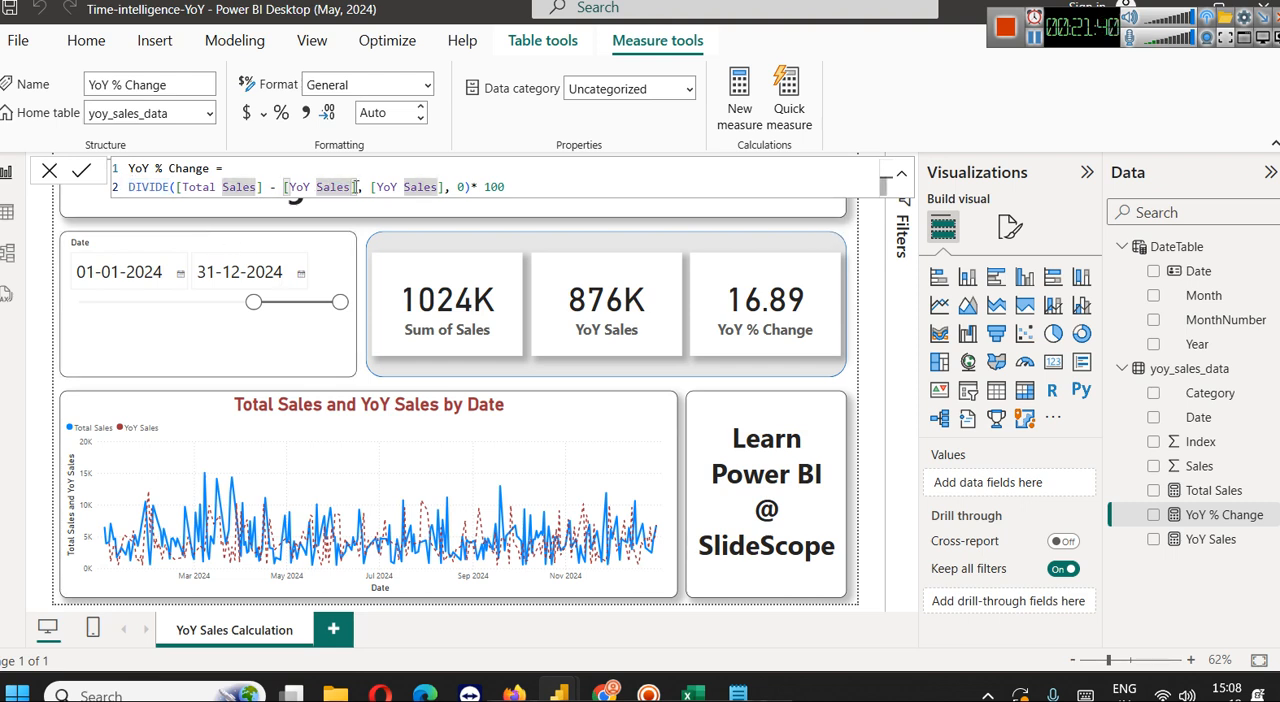
pyautogui.moveTo(357, 187); pyautogui.dragTo(175, 187)
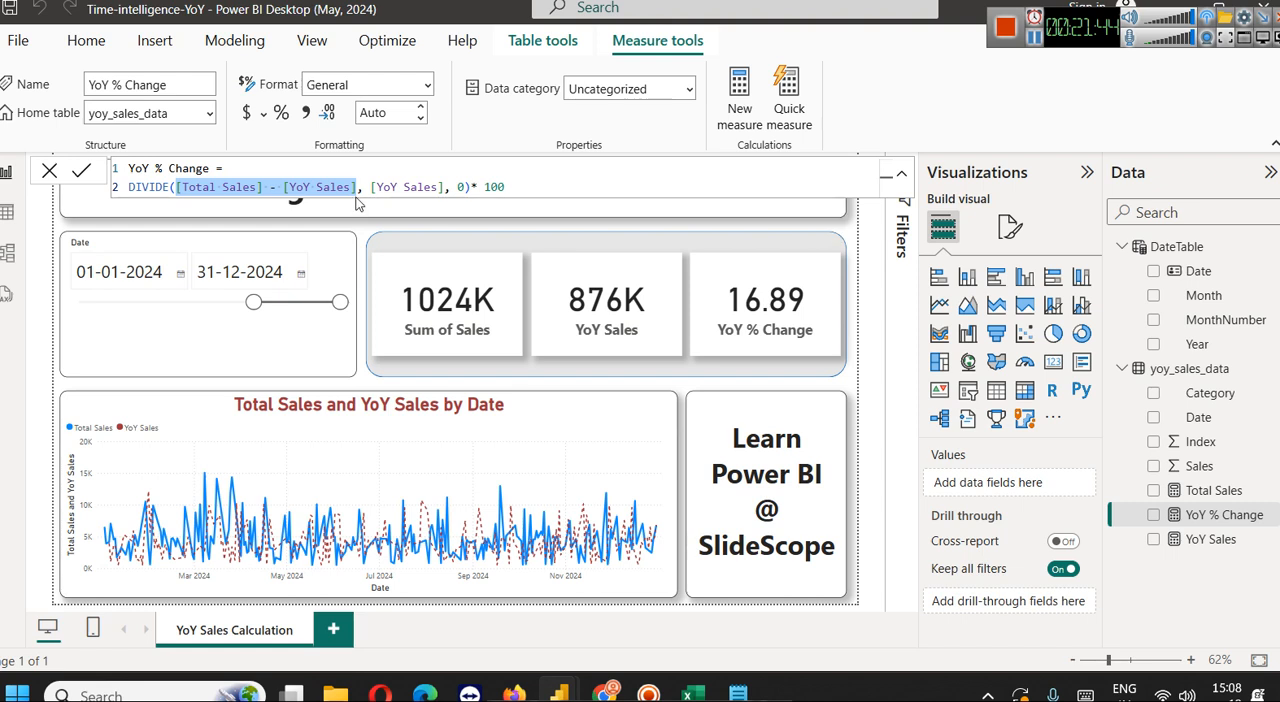
pyautogui.moveTo(372, 187); pyautogui.dragTo(443, 187)
pyautogui.doubleClick(502, 187)
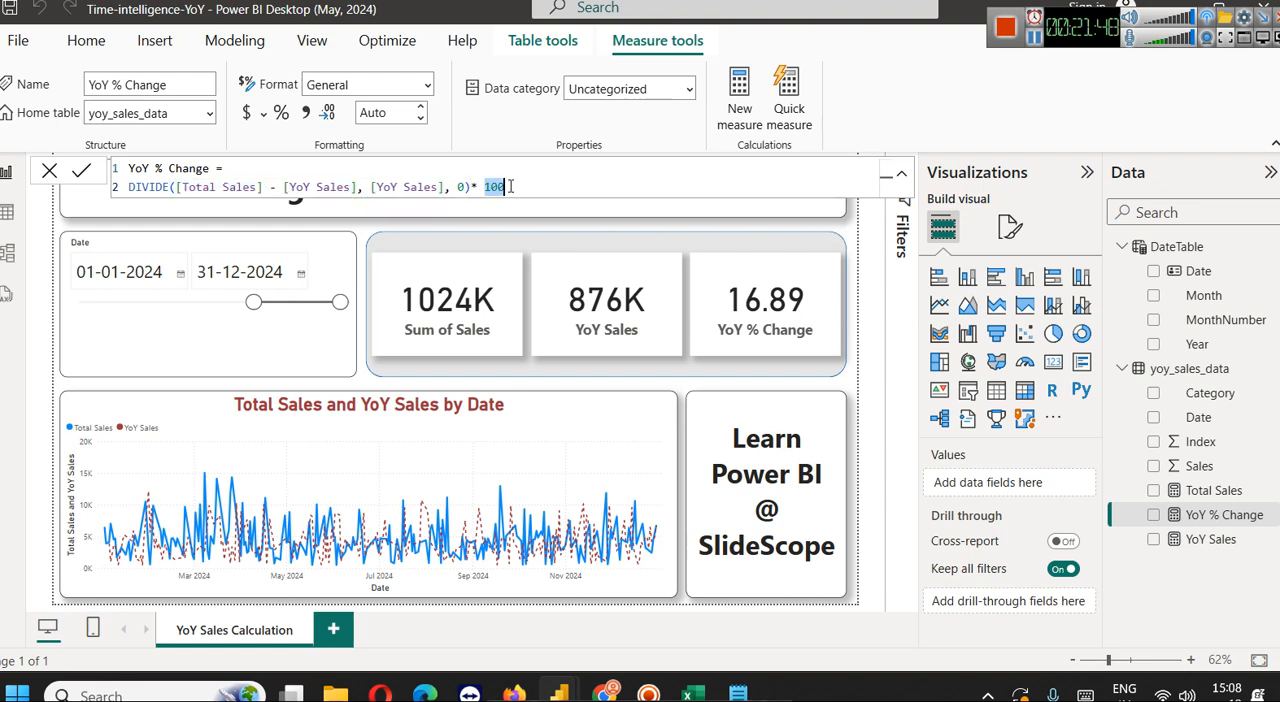
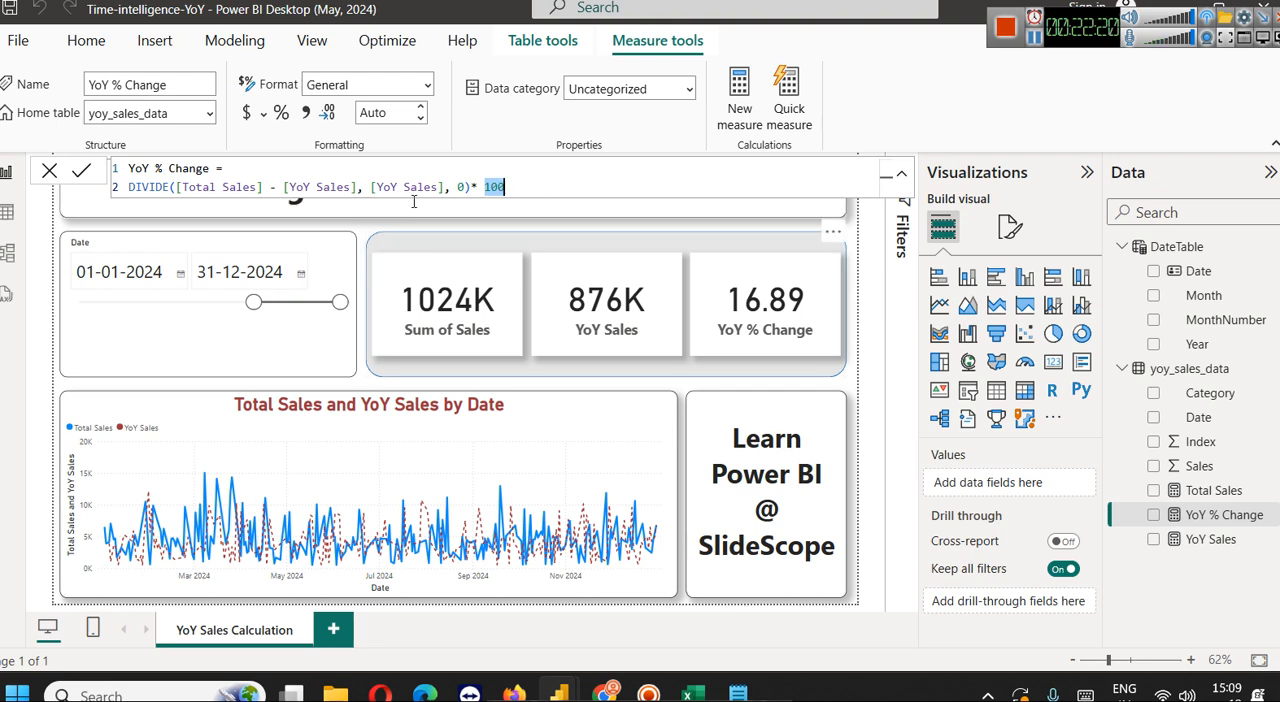
# Enclose the [Total Sales] - [YoY Sales] numerator in parentheses in the YoY % Change measure's DIVIDE formula
pyautogui.click(477, 188)
pyautogui.click(176, 188)
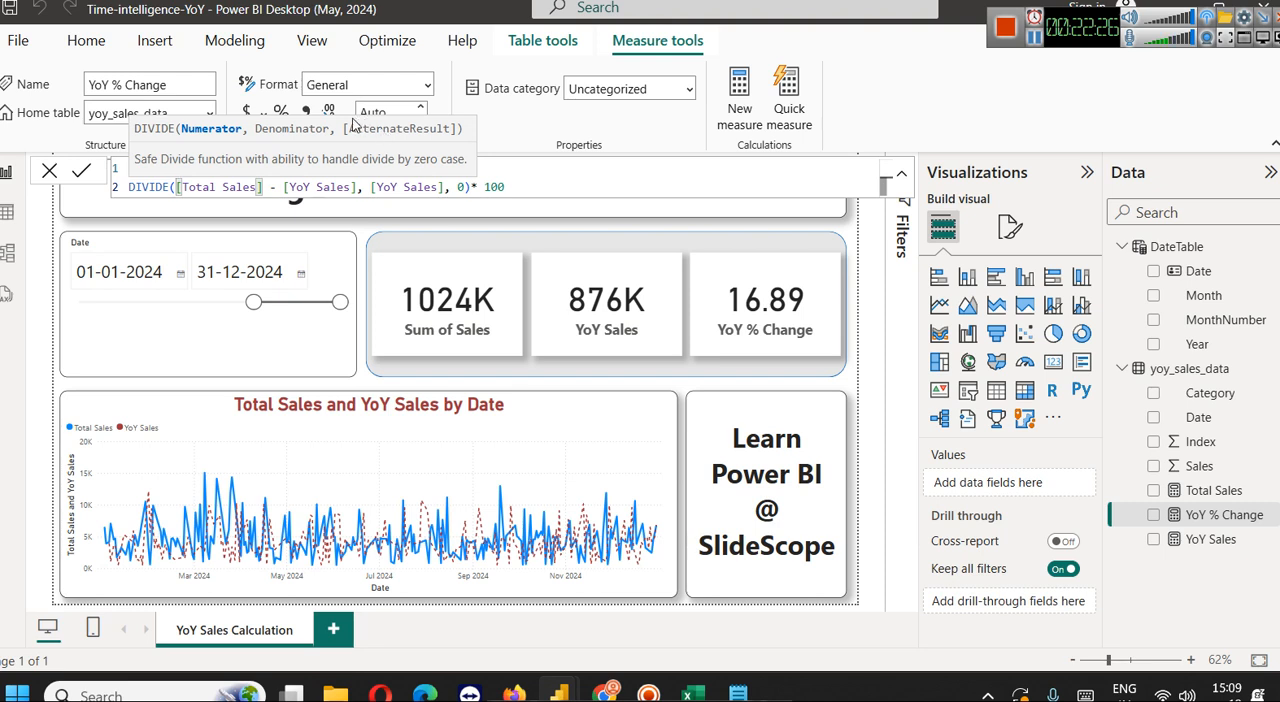
pyautogui.click(357, 188)
pyautogui.write(')')
pyautogui.press('Left')
pyautogui.press('Left')
pyautogui.press('Left')
pyautogui.press('Left')
pyautogui.press('Left')
pyautogui.press('Left')
pyautogui.press('Left')
pyautogui.press('Left')
pyautogui.press('Left')
pyautogui.press('Left')
pyautogui.press('Left')
pyautogui.press('Left')
pyautogui.press('Left')
pyautogui.press('Left')
pyautogui.press('Left')
pyautogui.press('Left')
pyautogui.press('Left')
pyautogui.press('Left')
pyautogui.press('Left')
pyautogui.press('Left')
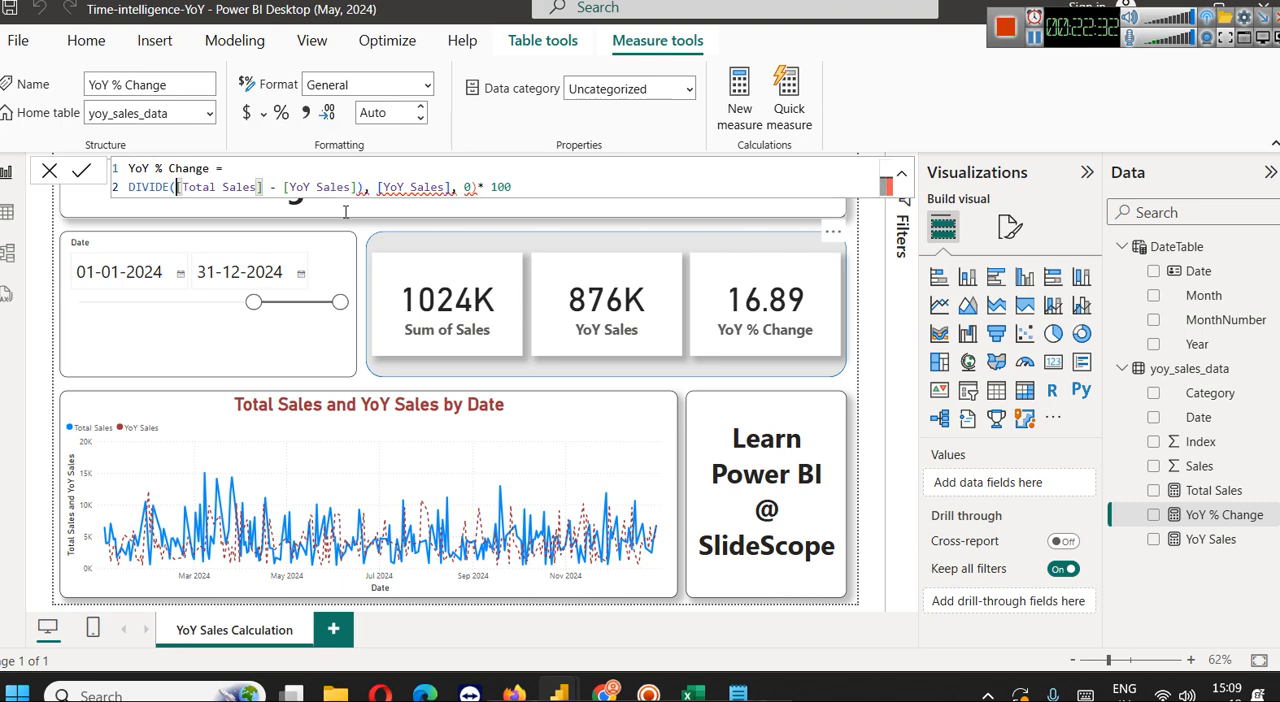
pyautogui.write('(')
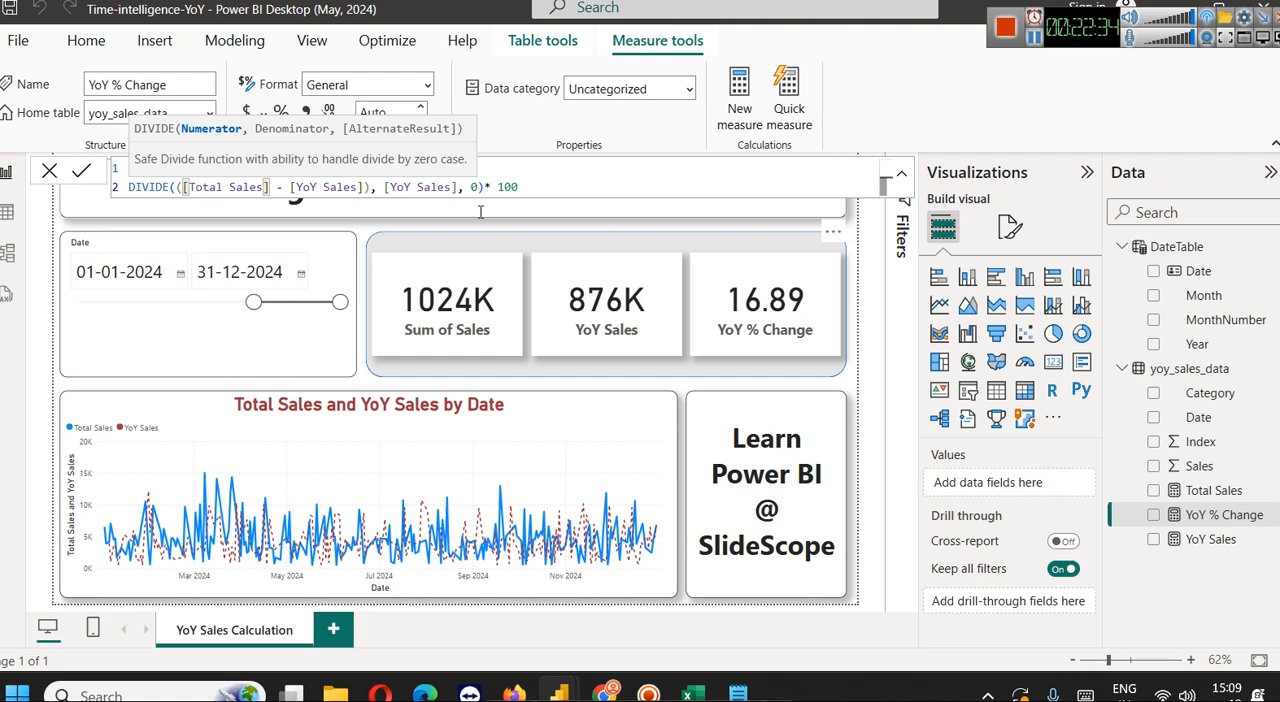
# Examine the YoY % Change formula's numerator brackets and highlight its remaining DIVIDE arguments, [YoY Sales] and 0
pyautogui.click(366, 187)
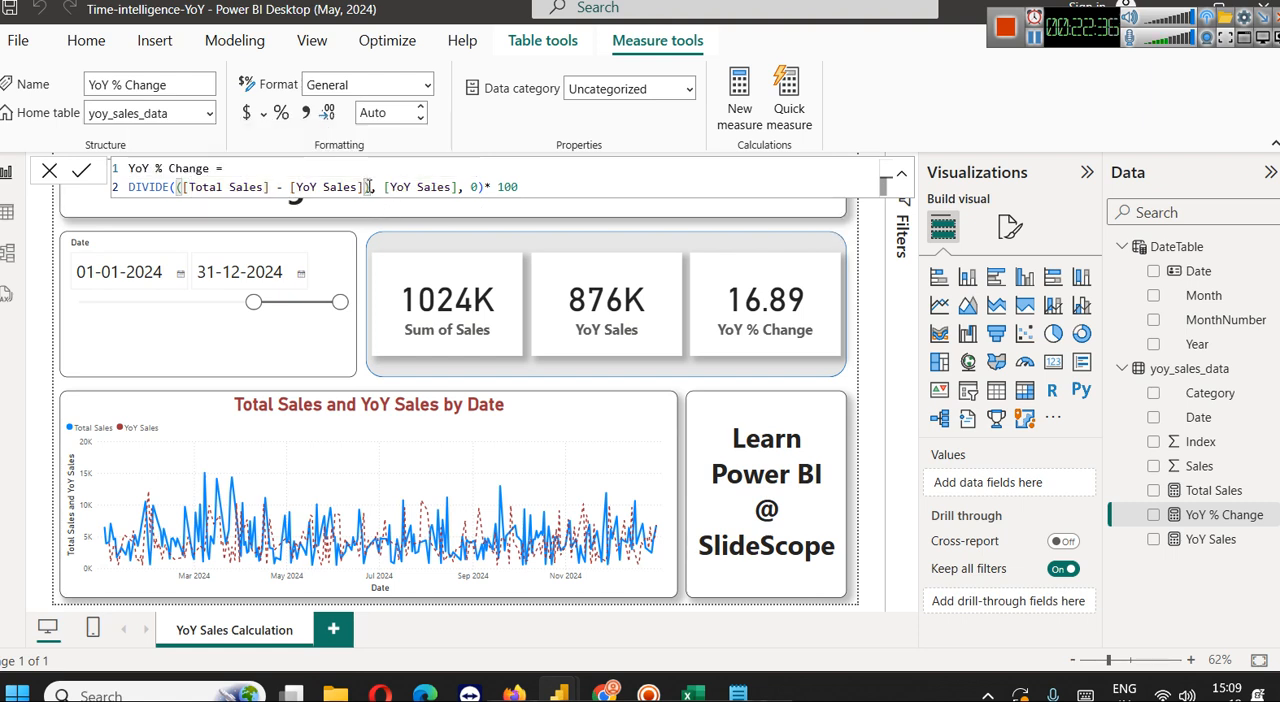
pyautogui.press('Right')
pyautogui.press('Right')
pyautogui.hotkey('ctrl', 'shift', 'Right')
pyautogui.hotkey('ctrl', 'shift', 'Right')
pyautogui.hotkey('ctrl', 'shift', 'Right')
pyautogui.hotkey('ctrl', 'shift', 'Right')
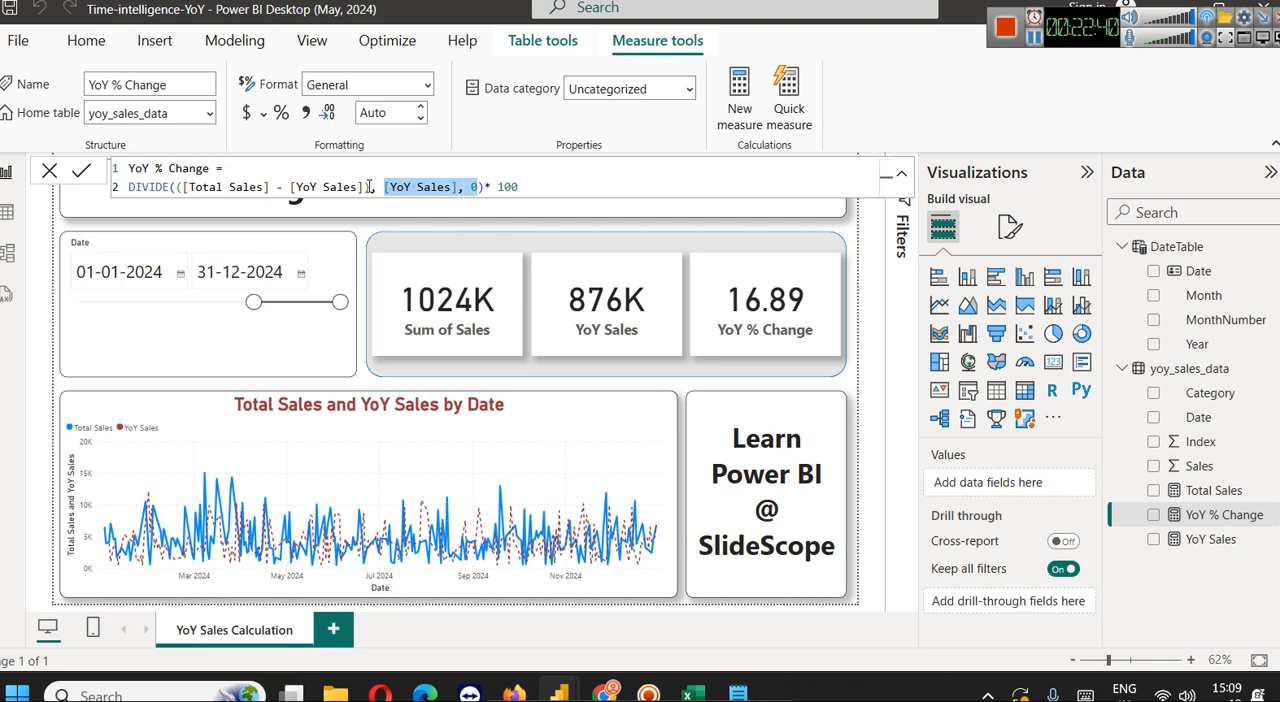
pyautogui.press('Left')
pyautogui.press('Left')
pyautogui.press('Left')
pyautogui.write(')')
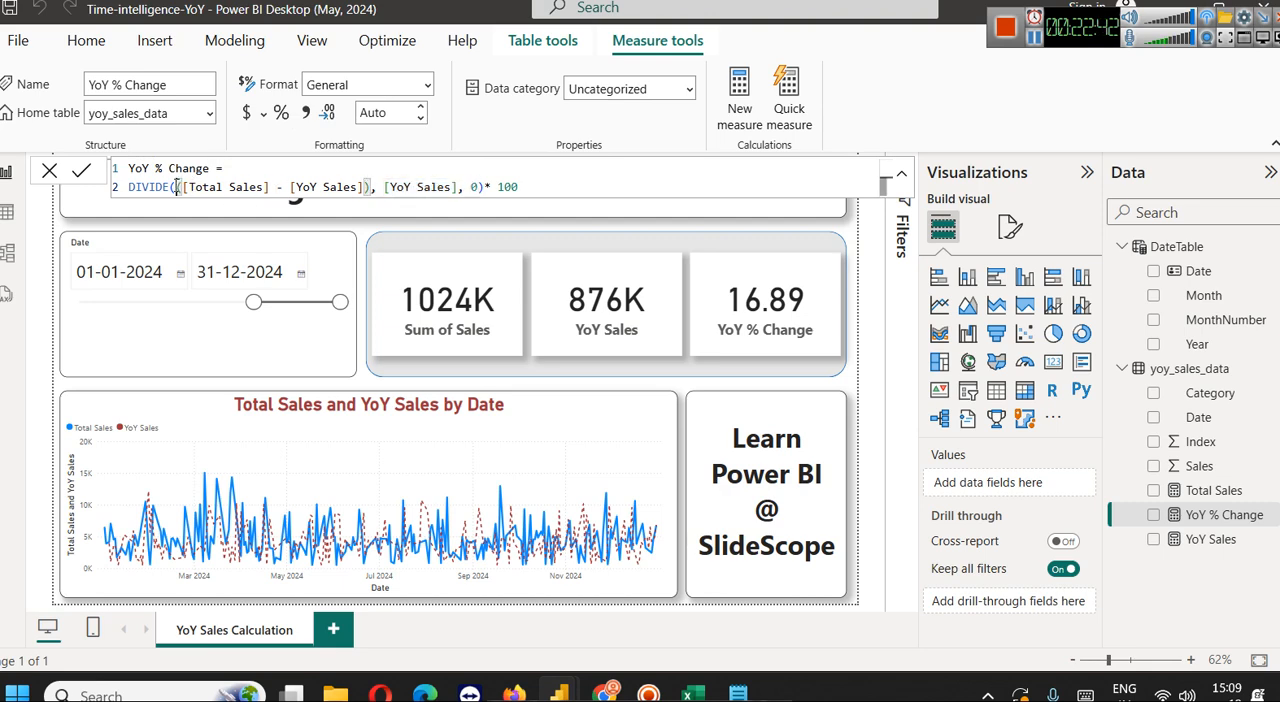
# Review the numerator's opening parenthesis, the alternate result 0 and the 100 multiplier in the YoY % Change formula
pyautogui.click(176, 186)
pyautogui.write('(')
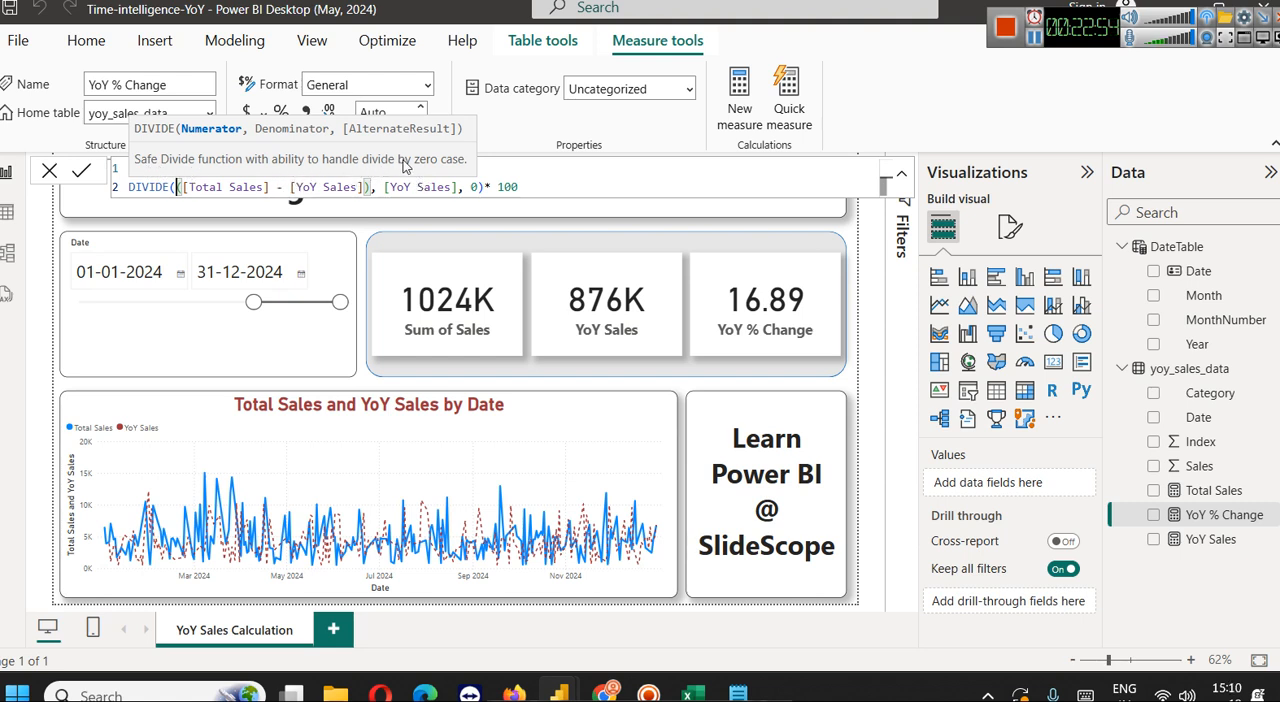
pyautogui.click(475, 188)
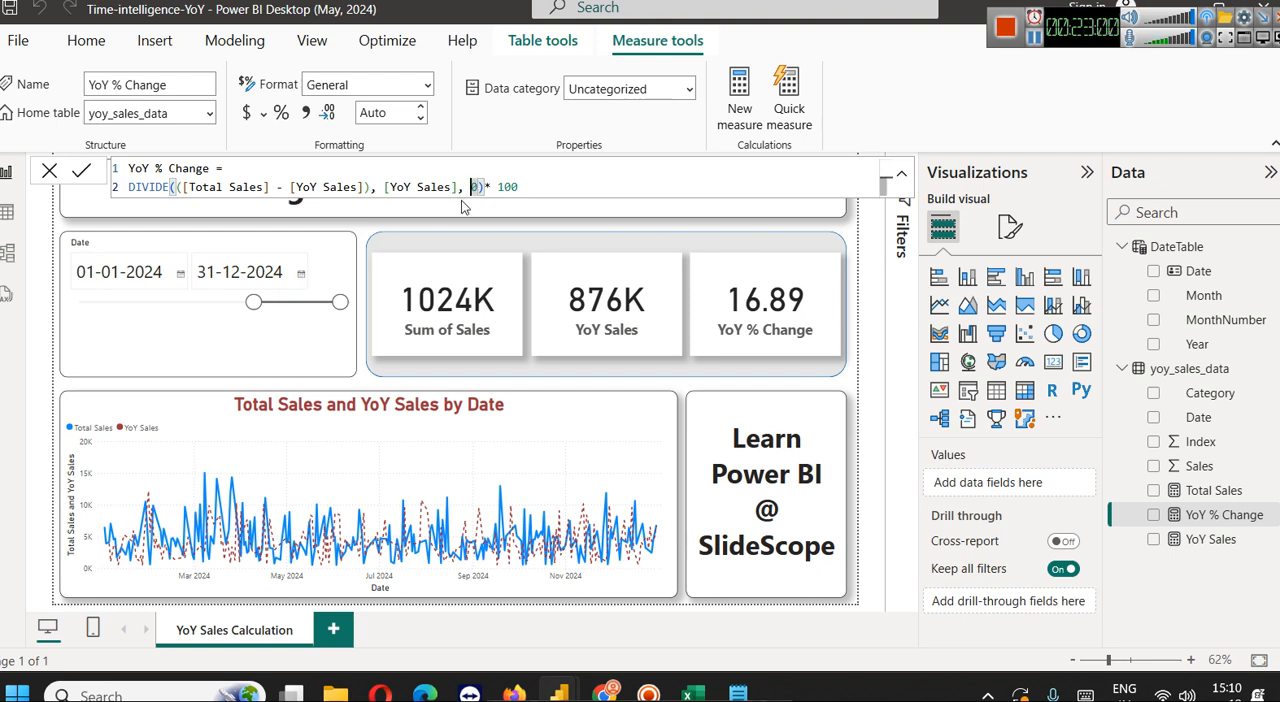
pyautogui.hotkey('shift', 'Right')
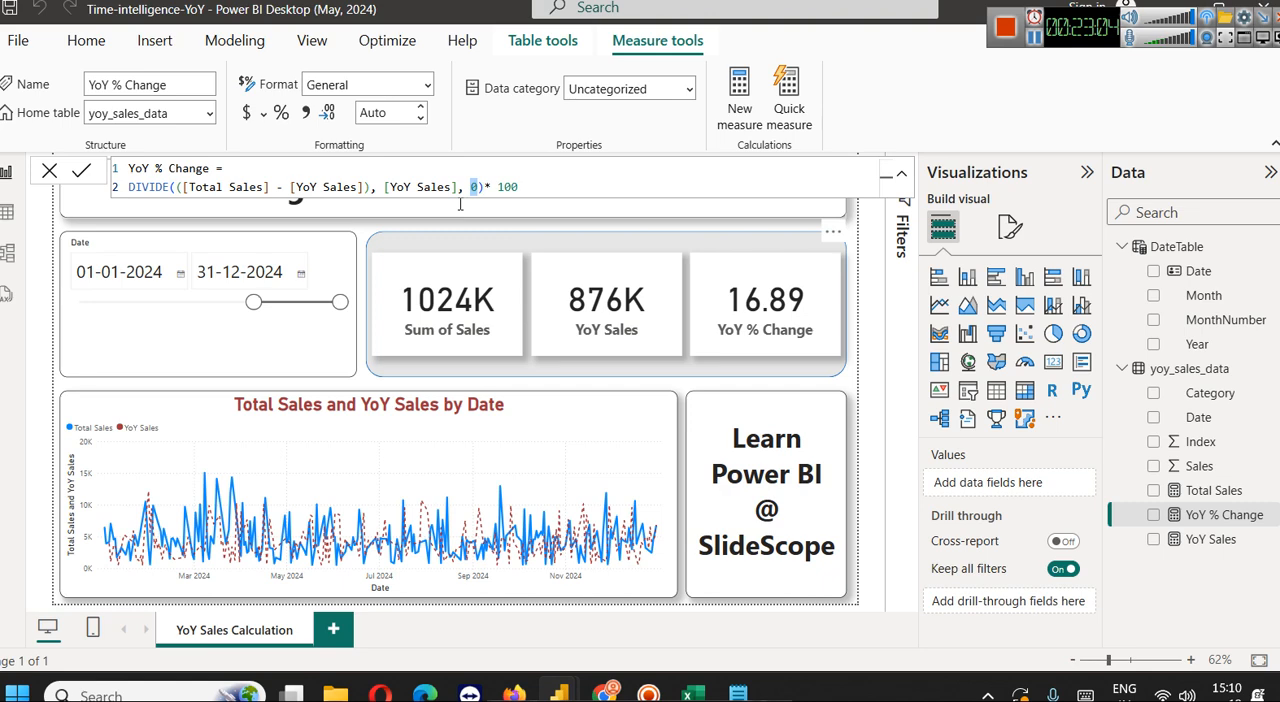
pyautogui.click(559, 194)
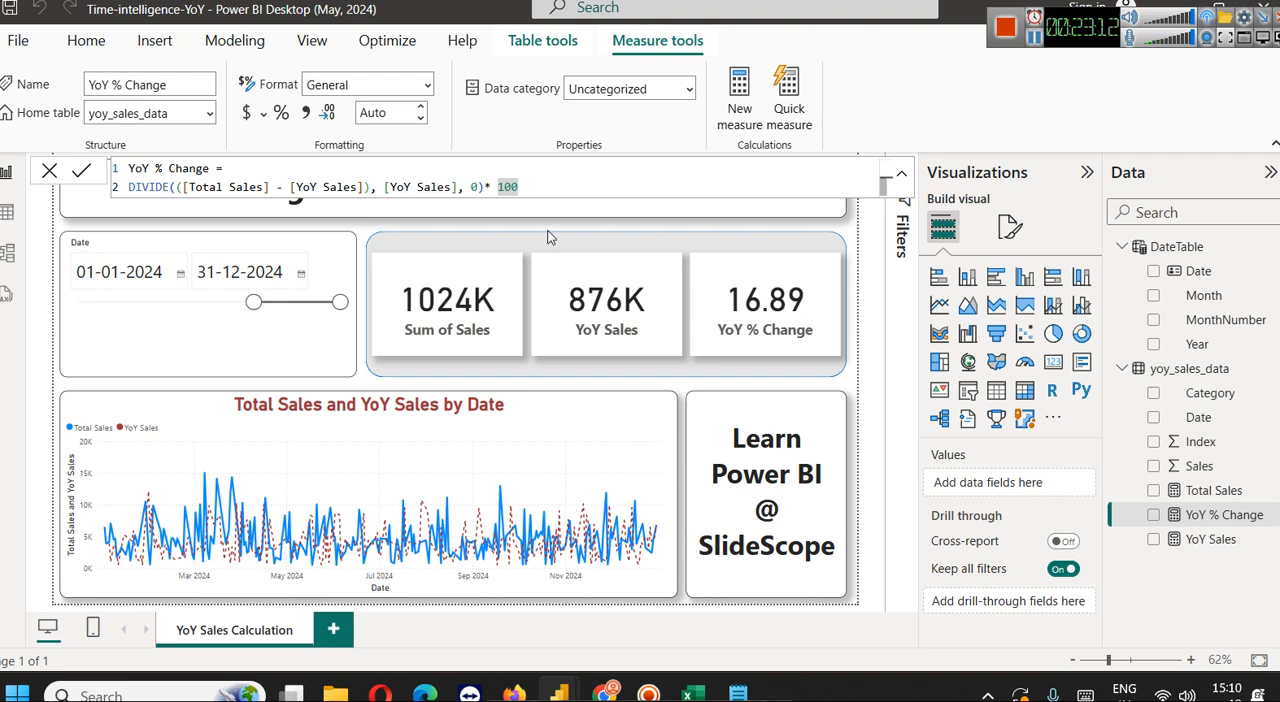
# Filter the report to 2023 by setting the Date slicer from 01-01-2023 to 31-12-2023
pyautogui.click(208, 310)
pyautogui.moveTo(254, 303); pyautogui.dragTo(72, 306)
pyautogui.click(158, 278)
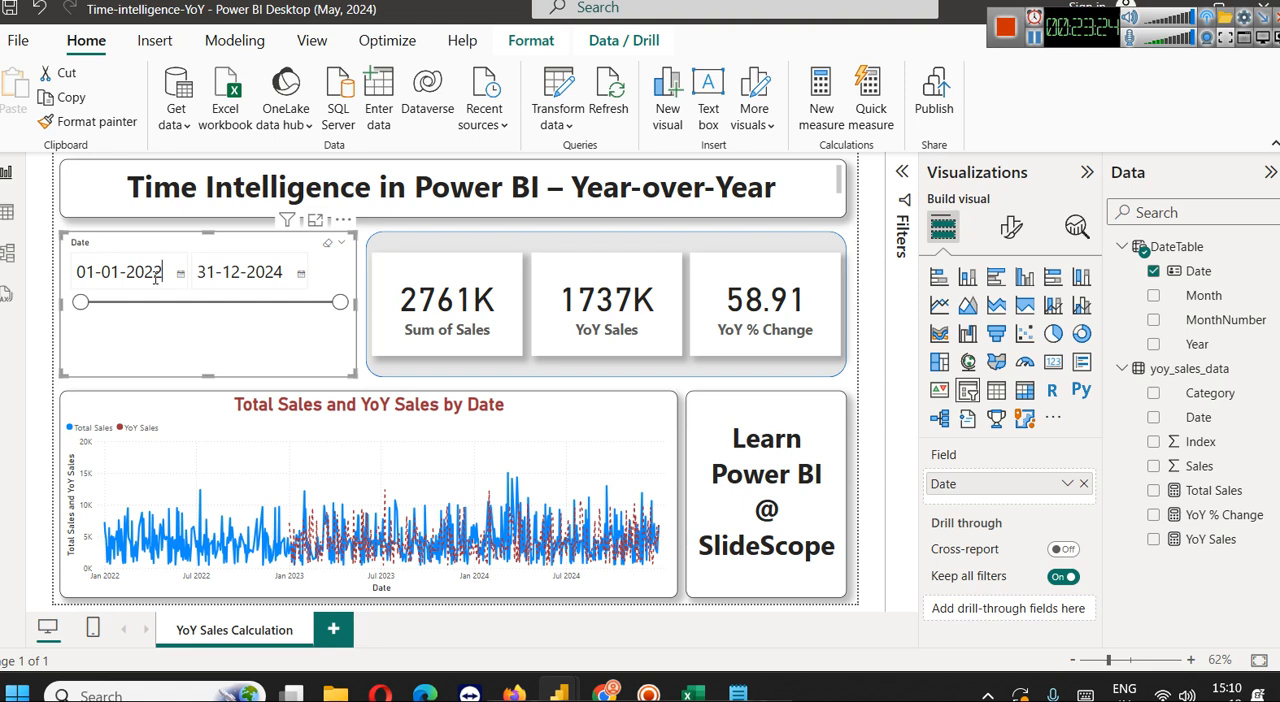
pyautogui.moveTo(155, 278); pyautogui.dragTo(165, 281)
pyautogui.write('3')
pyautogui.press('Return')
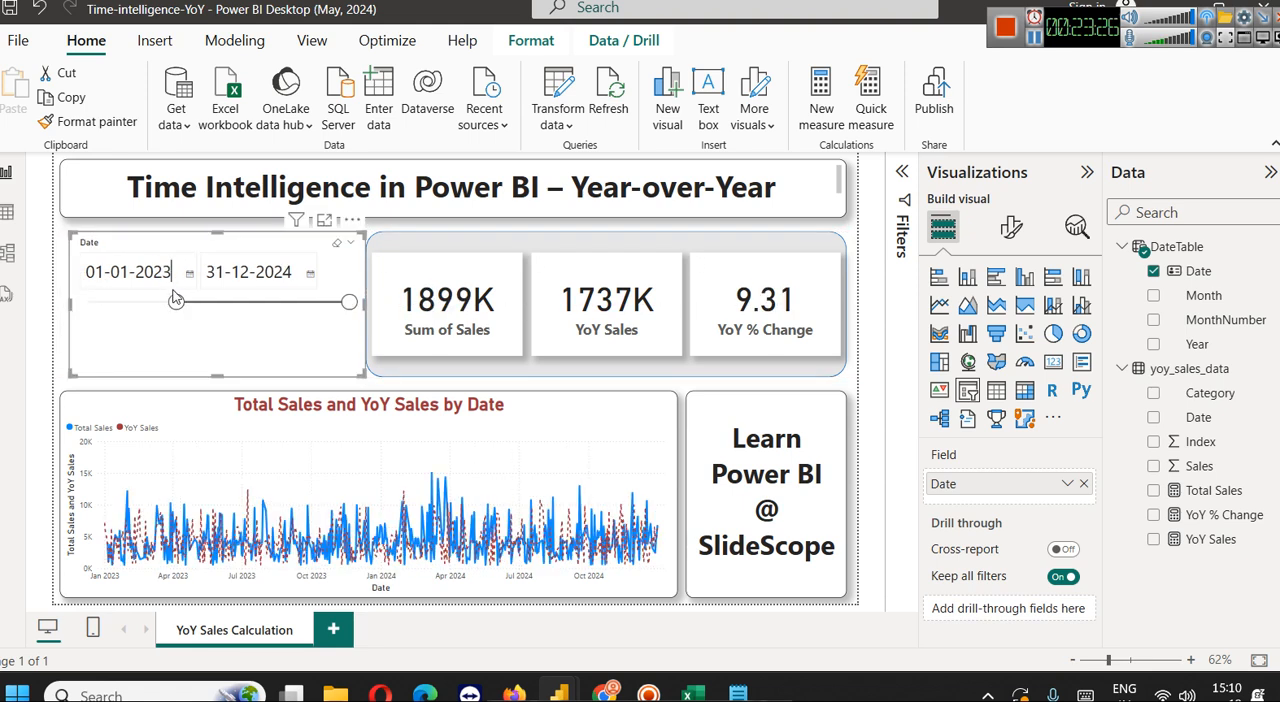
pyautogui.click(294, 274)
pyautogui.write('3')
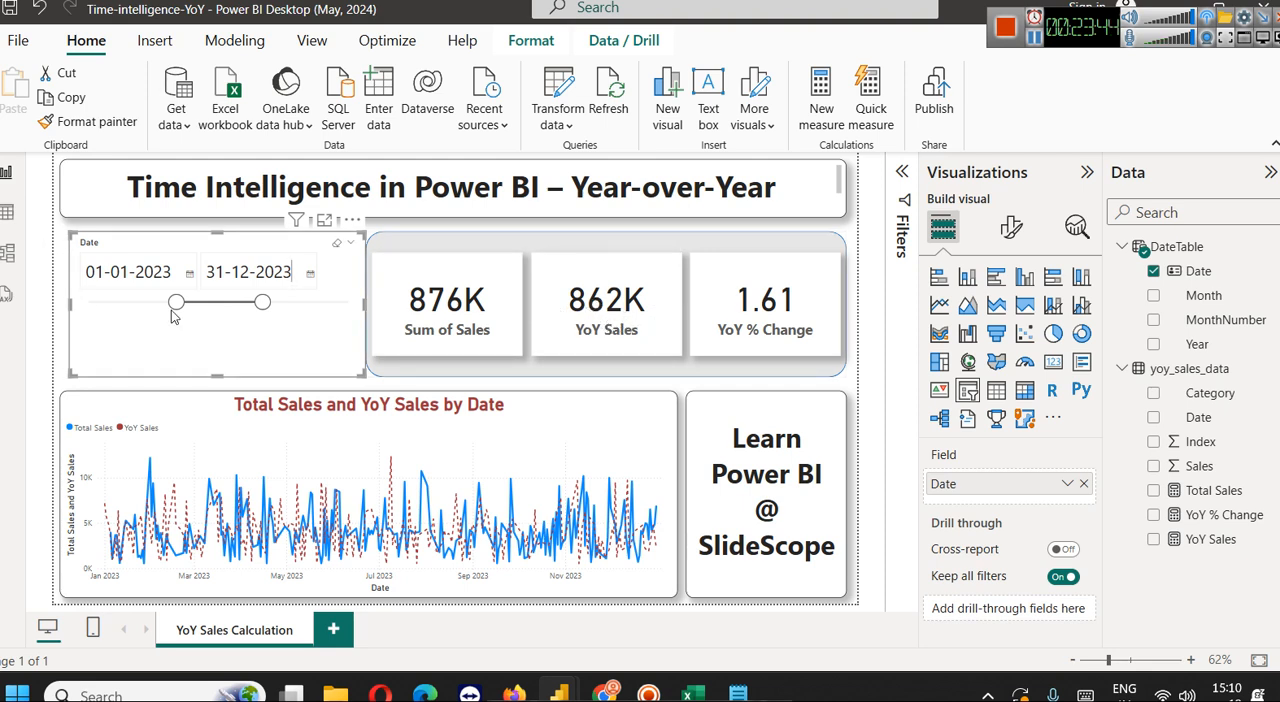
# Set the Date slicer from 01-01-2022 to 31-12-2022, and narrow the slicer so it clears the cards
pyautogui.moveTo(166, 272); pyautogui.dragTo(173, 274)
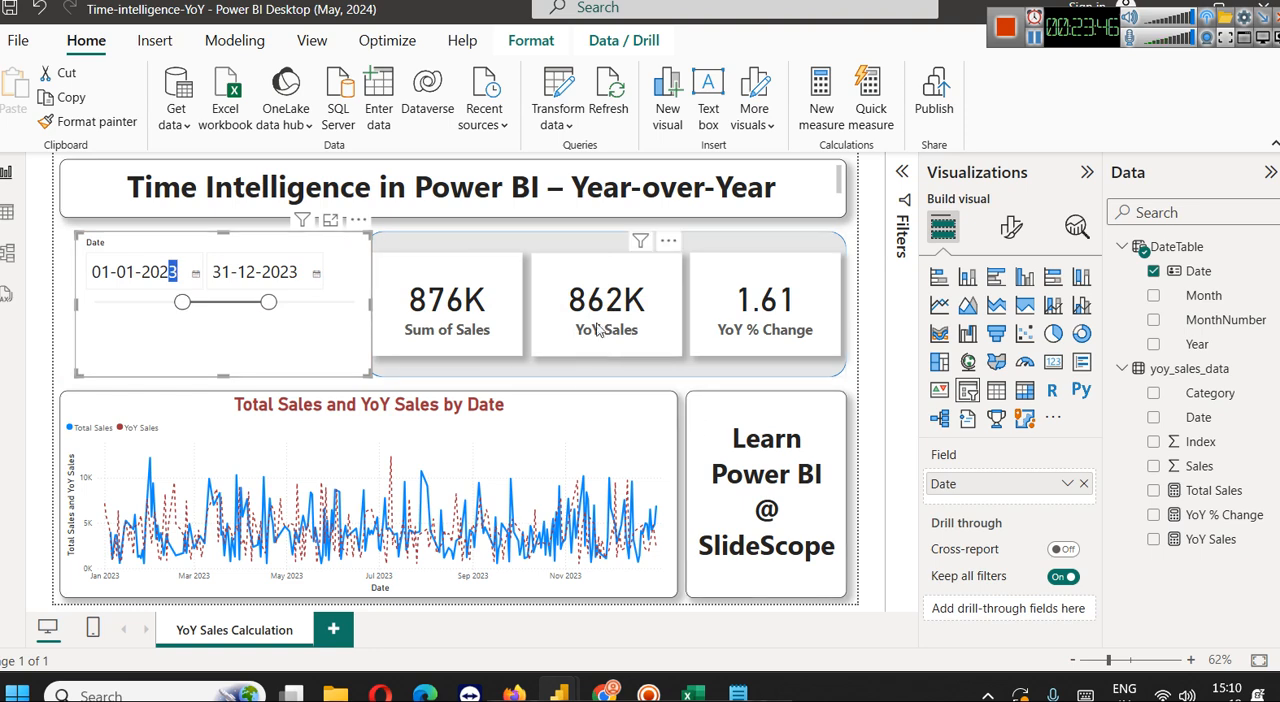
pyautogui.write('2')
pyautogui.click(292, 272)
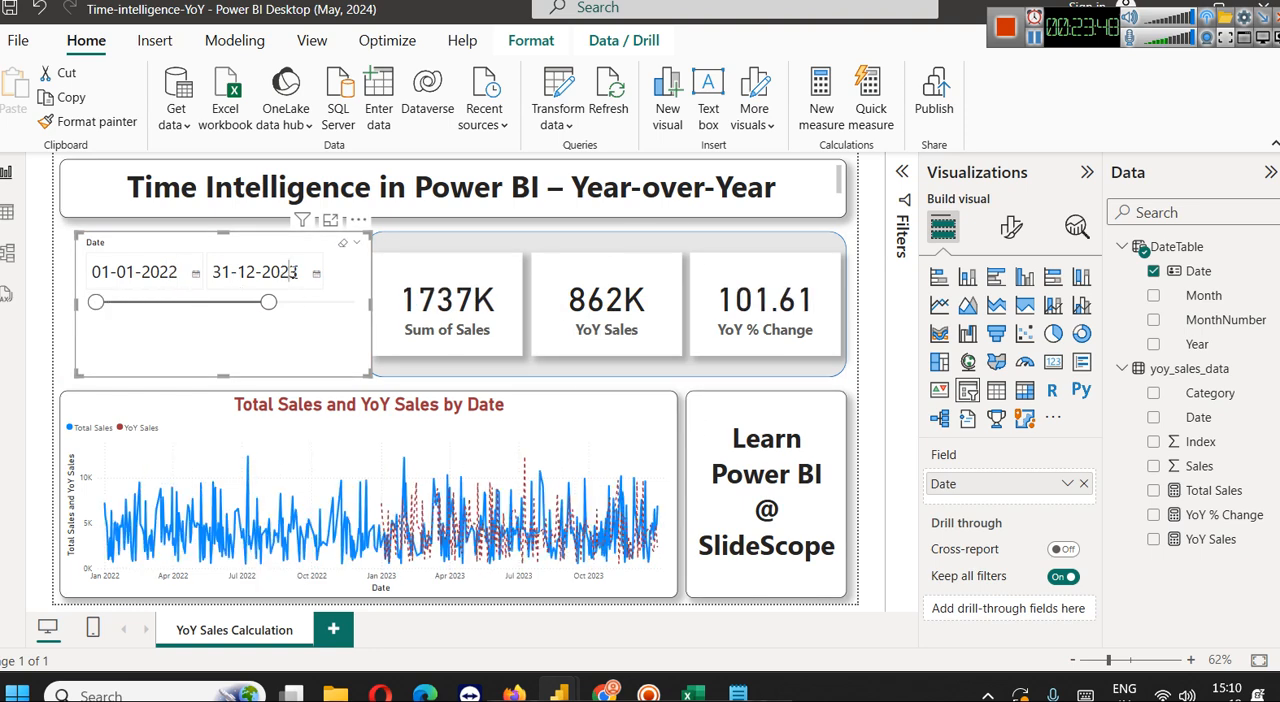
pyautogui.doubleClick(296, 272)
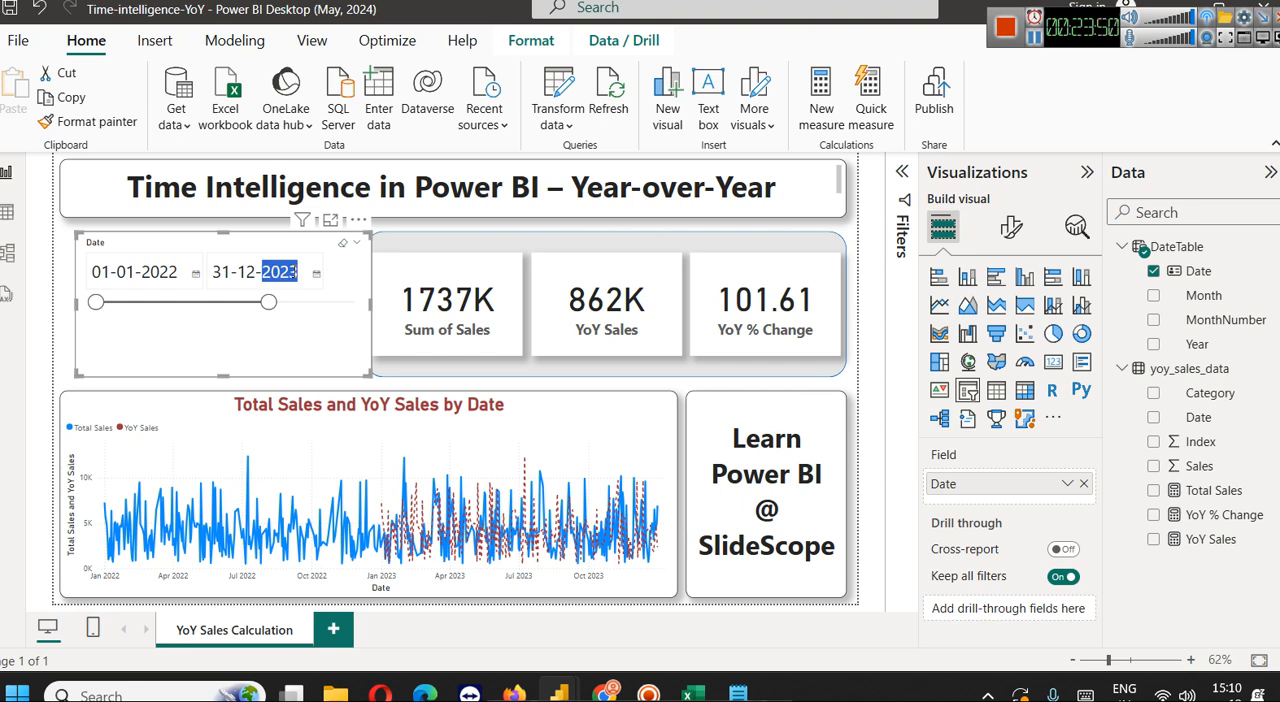
pyautogui.write('2022')
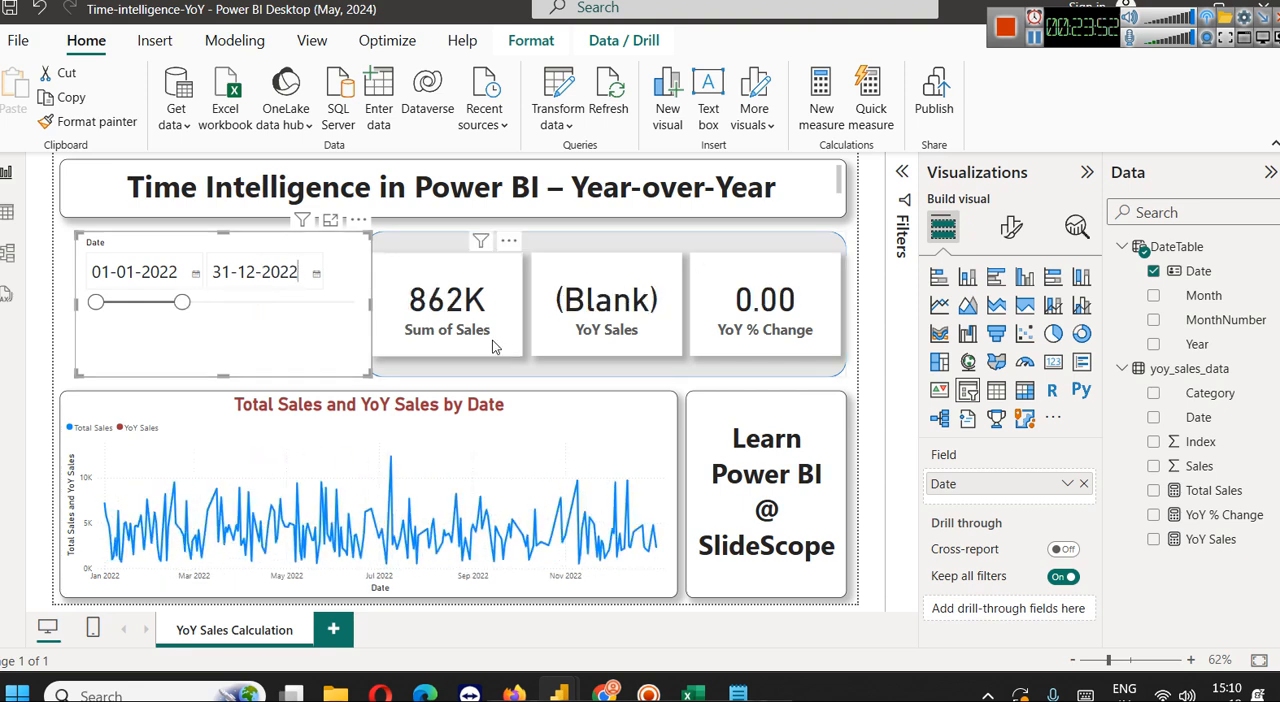
pyautogui.moveTo(371, 303)
pyautogui.mouseDown()
pyautogui.moveTo(310, 296)
pyautogui.moveTo(355, 300)
pyautogui.mouseUp()
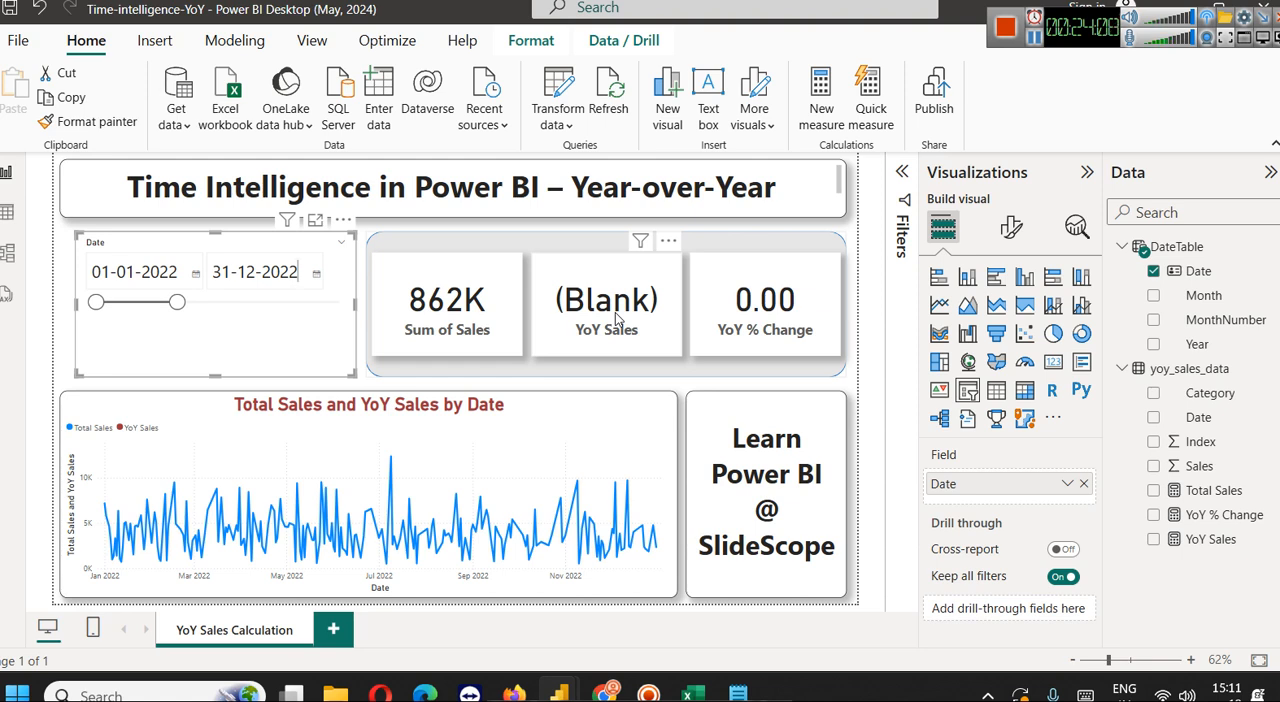
# Recheck the CALENDAR date range in the DateTable formula, and return to the report's cards
pyautogui.click(1200, 272)
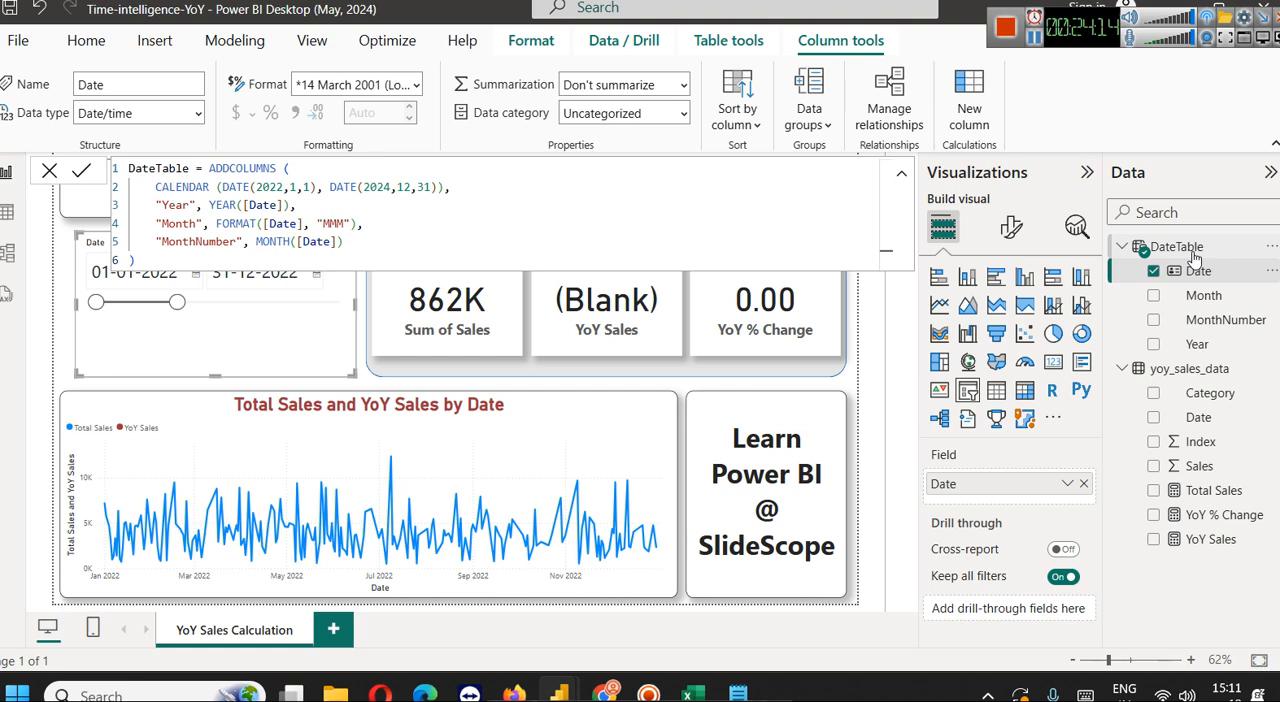
pyautogui.click(483, 366)
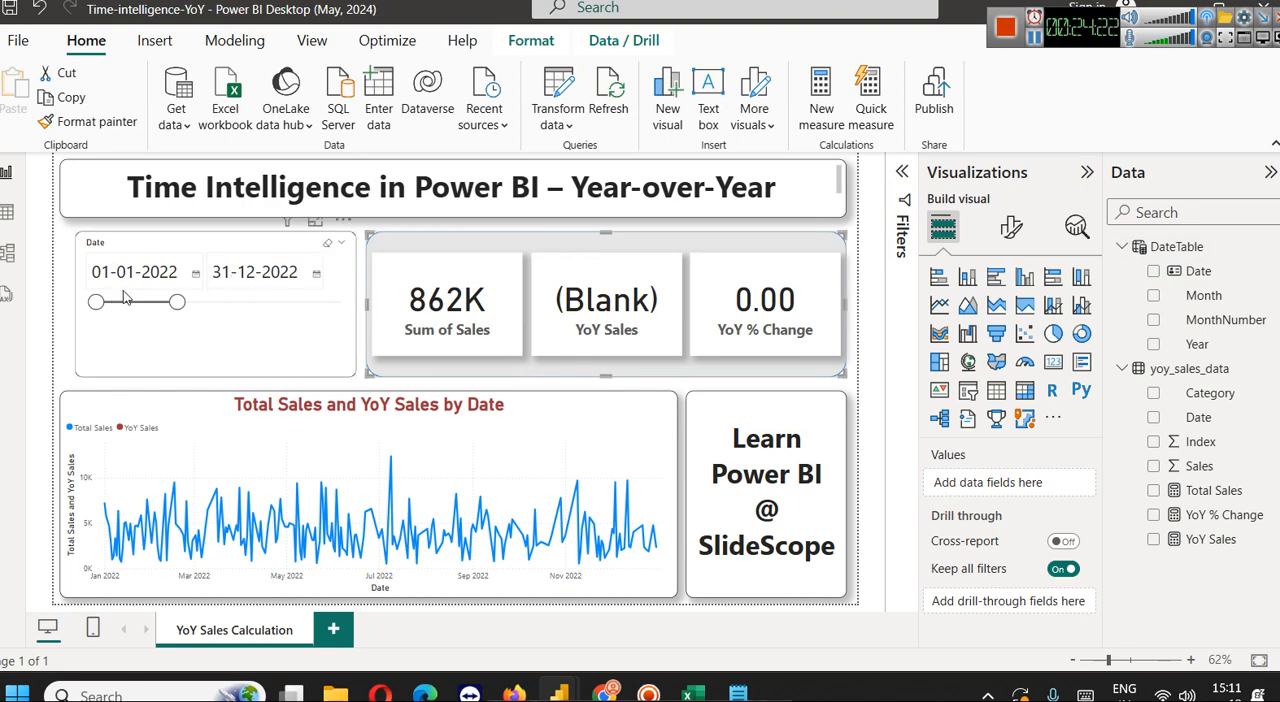
# Extend the Date slicer's end date to 26-12-2023, keeping 01-01-2022 as the start date
pyautogui.moveTo(178, 306); pyautogui.dragTo(182, 275)
pyautogui.click(182, 279)
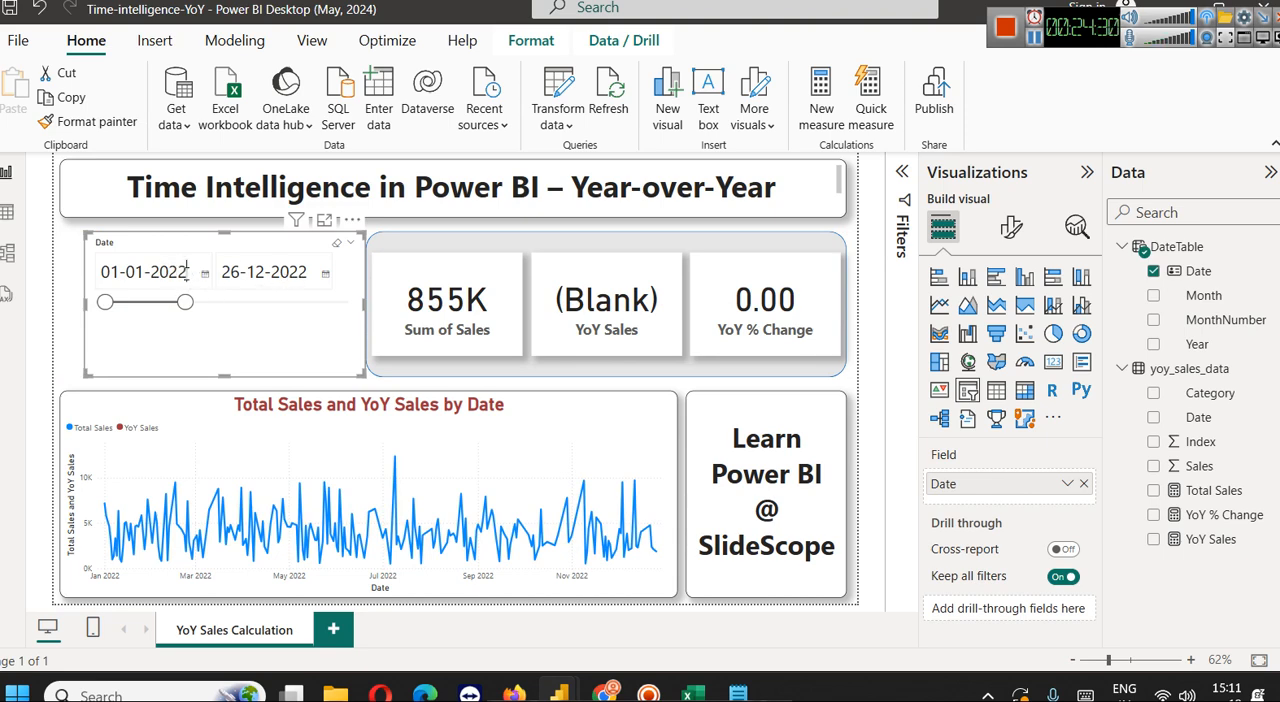
pyautogui.press('Tab')
pyautogui.press('Tab')
pyautogui.press('Tab')
pyautogui.click(308, 273)
pyautogui.write('3')
pyautogui.press('Return')
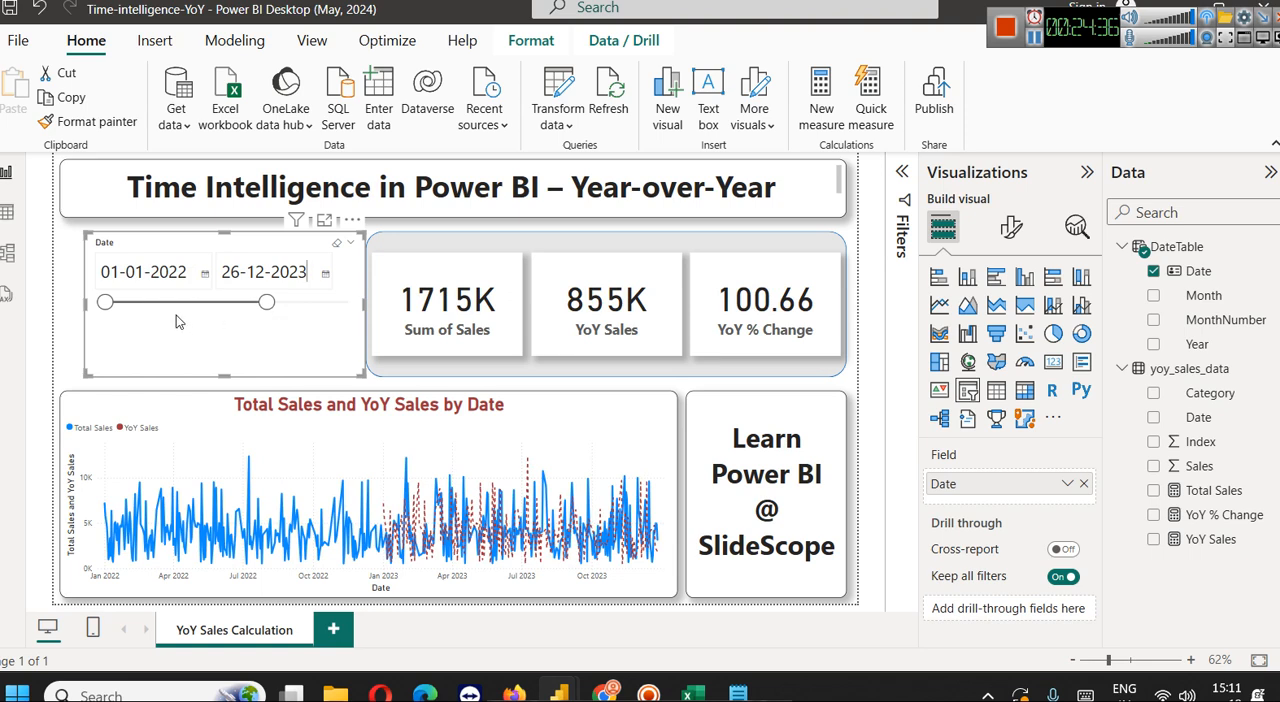
# Set the Date slicer's start date to 01-01-2023 and its end date to 31-12-2023
pyautogui.moveTo(182, 272); pyautogui.dragTo(214, 250)
pyautogui.write('3')
pyautogui.press('Return')
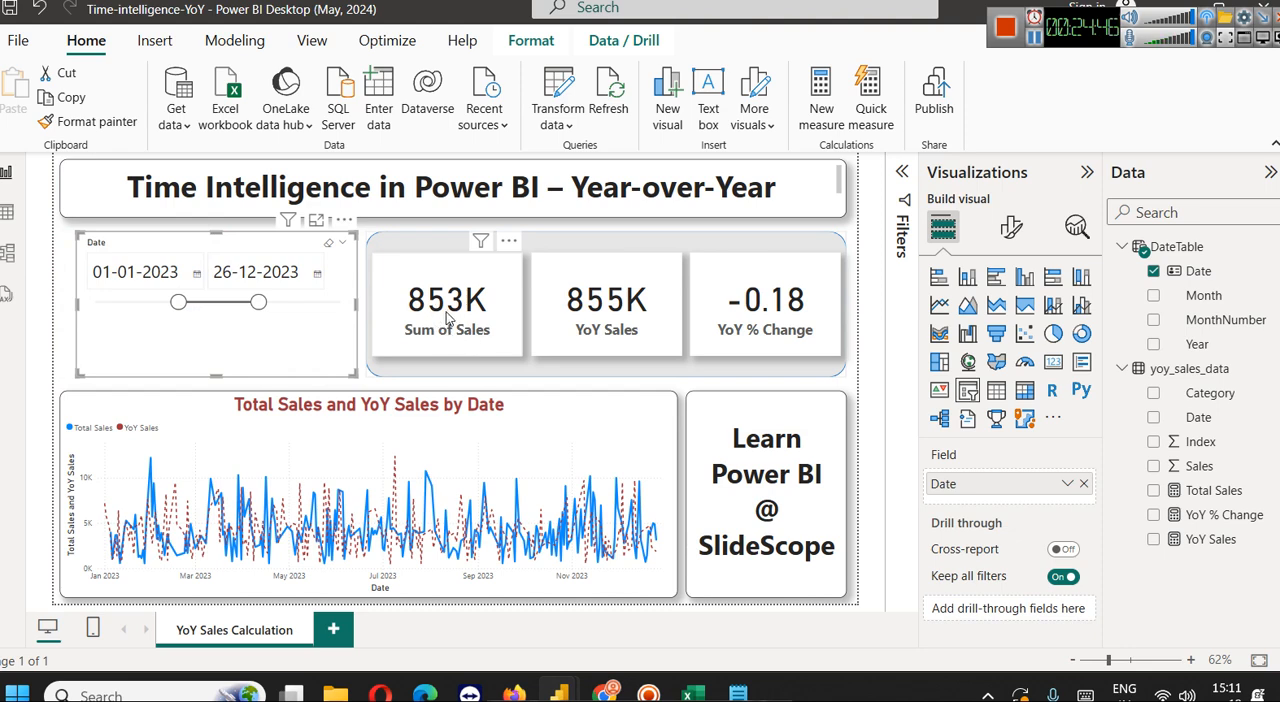
pyautogui.doubleClick(222, 271)
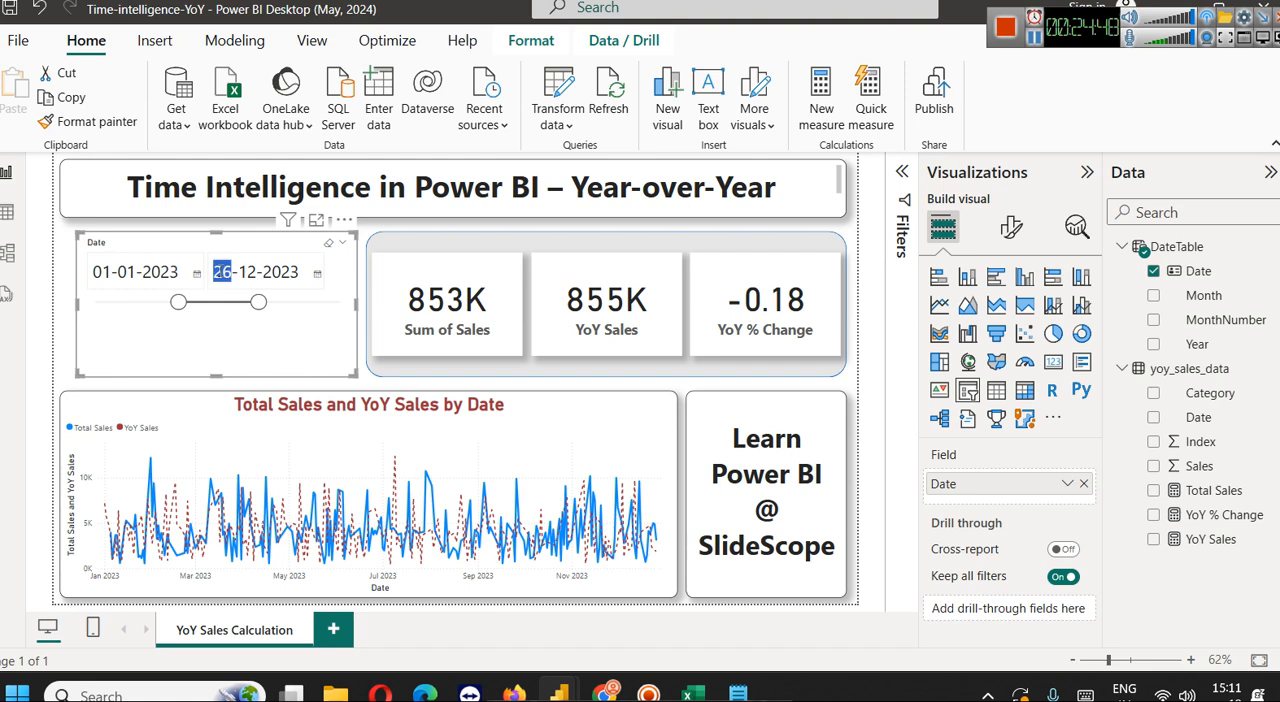
pyautogui.write('31')
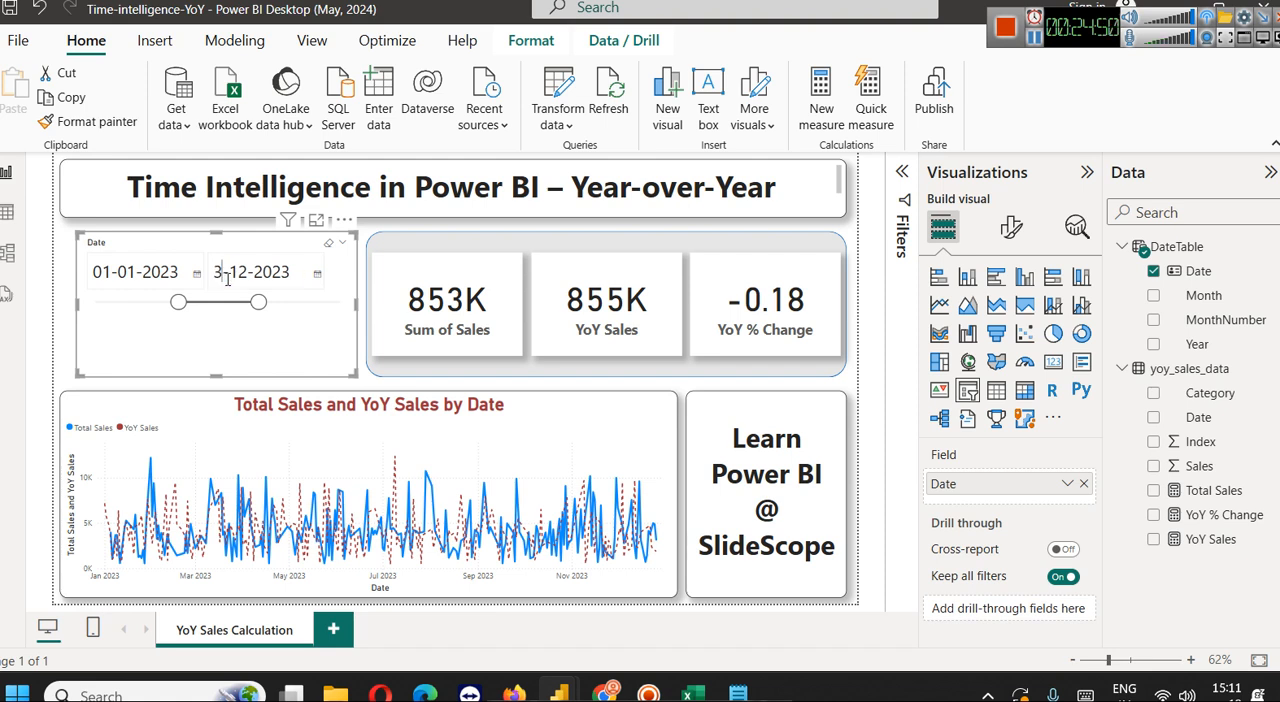
pyautogui.click(361, 322)
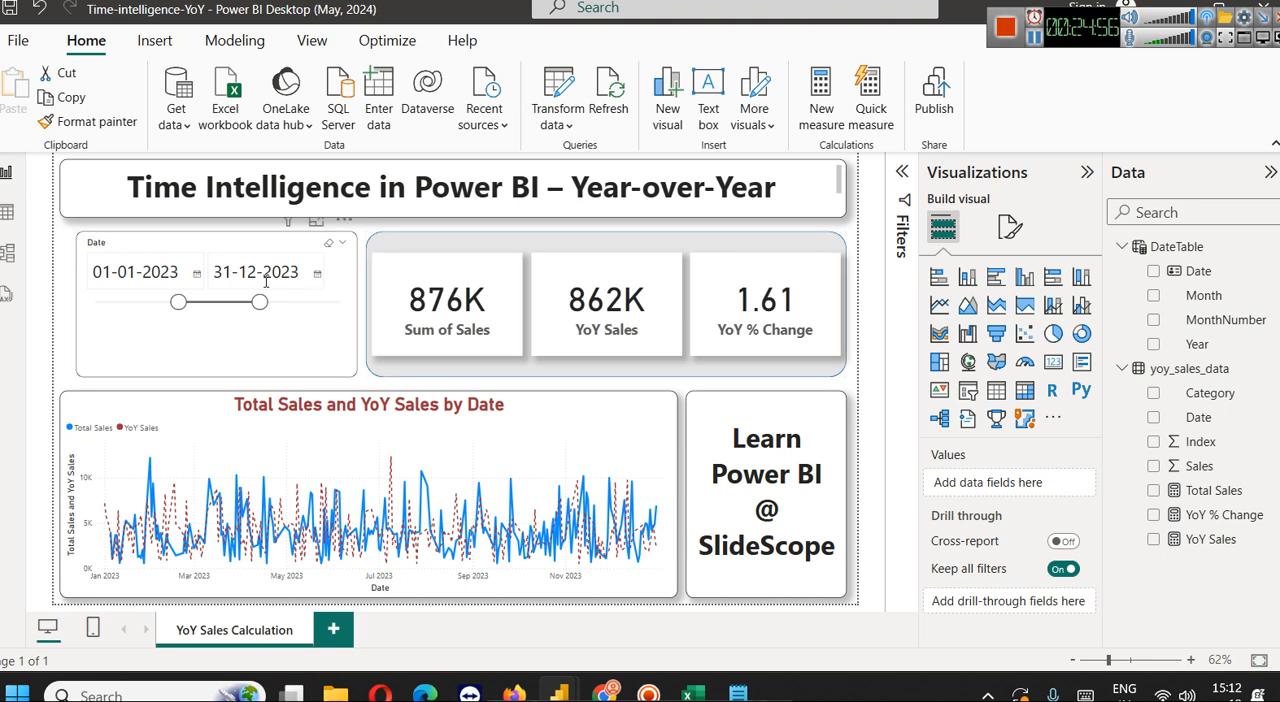
# Filter the report to 2024 by setting the Date slicer from 01-01-2024 to 31-12-2024
pyautogui.click(168, 270)
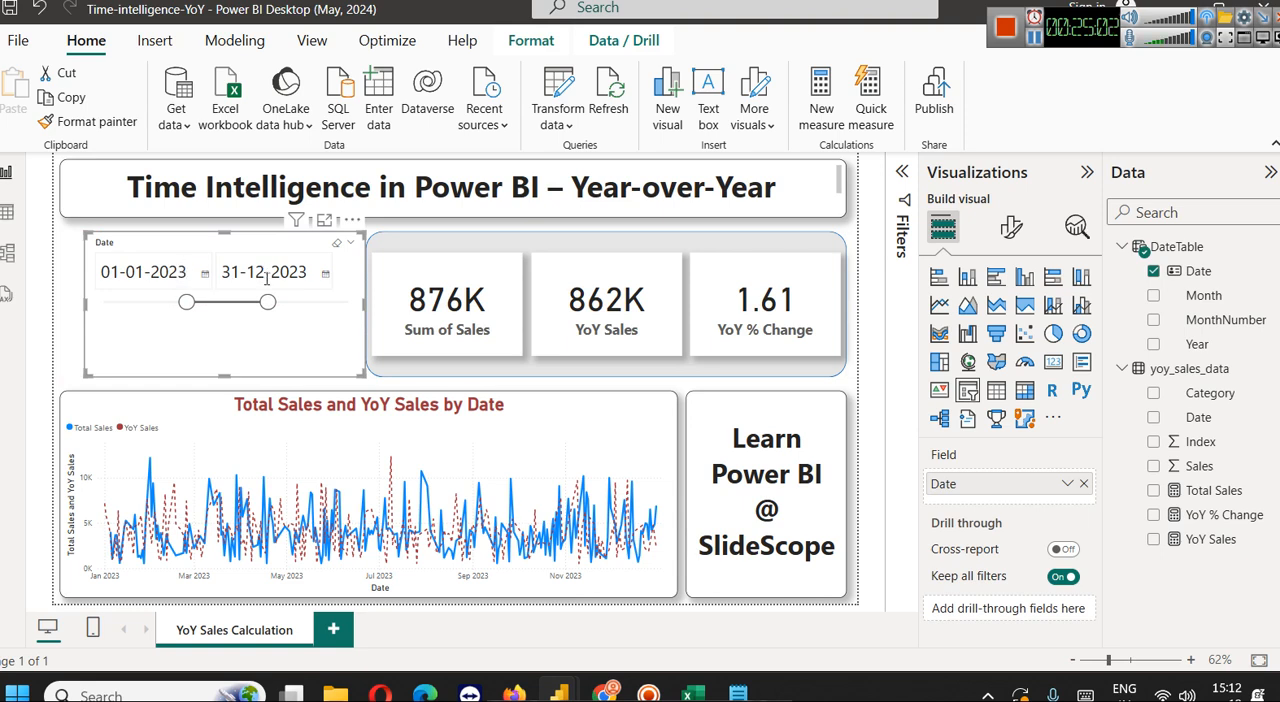
pyautogui.moveTo(262, 332); pyautogui.dragTo(336, 309)
pyautogui.moveTo(169, 308); pyautogui.dragTo(206, 304)
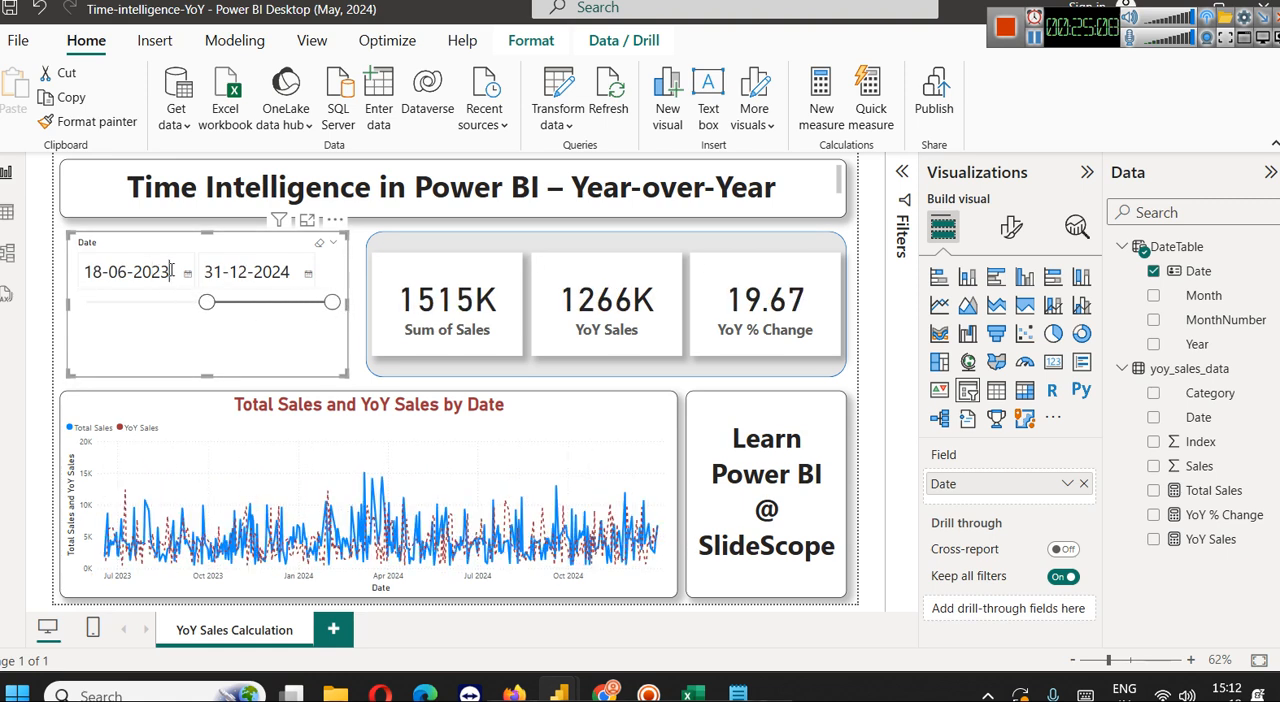
pyautogui.press('BackSpace')
pyautogui.write('4')
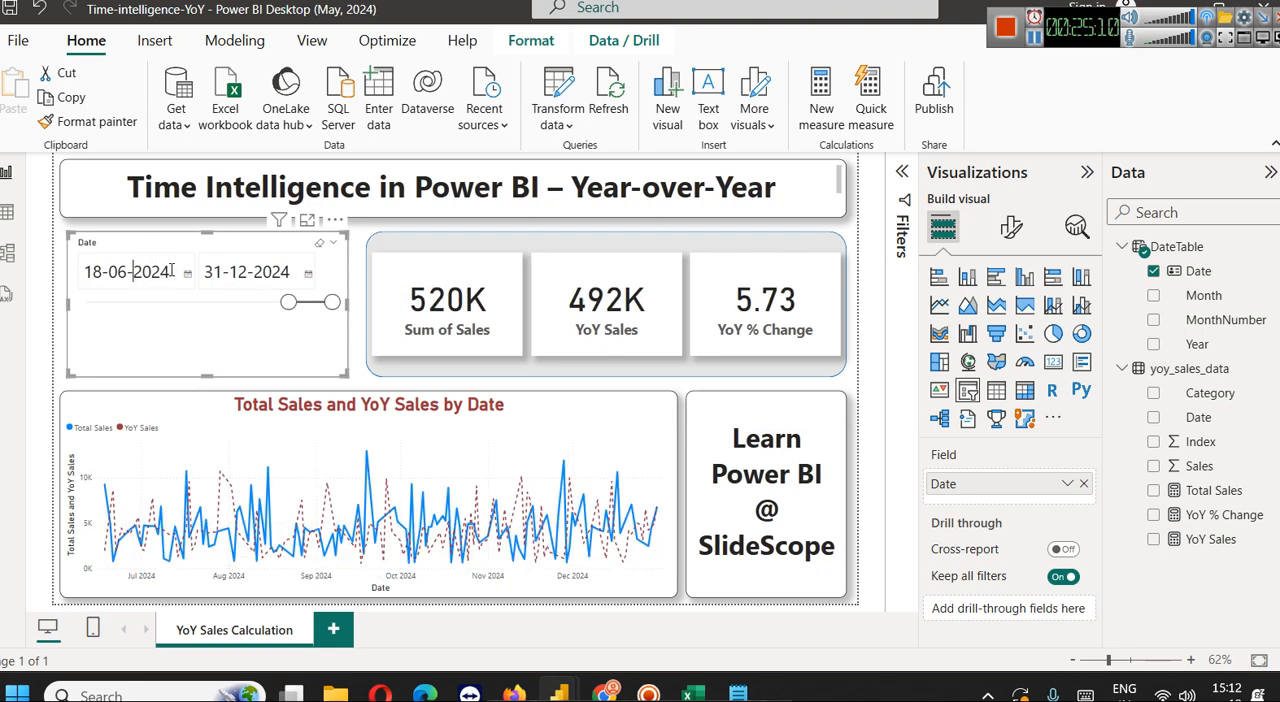
pyautogui.hotkey('shift', 'Left')
pyautogui.write('1')
pyautogui.hotkey('shift', 'Left')
pyautogui.hotkey('shift', 'Left')
pyautogui.write('01')
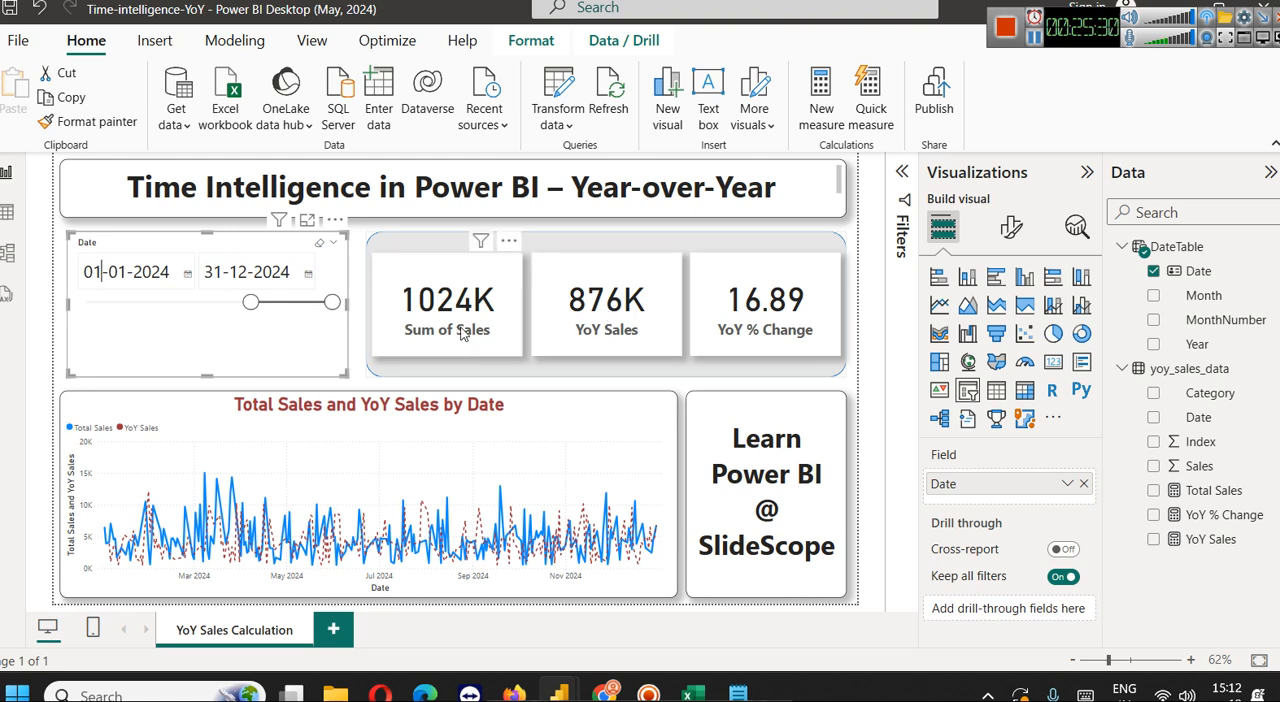
# Review the YoY % Change measure's formula alongside the report's cards
pyautogui.click(806, 327)
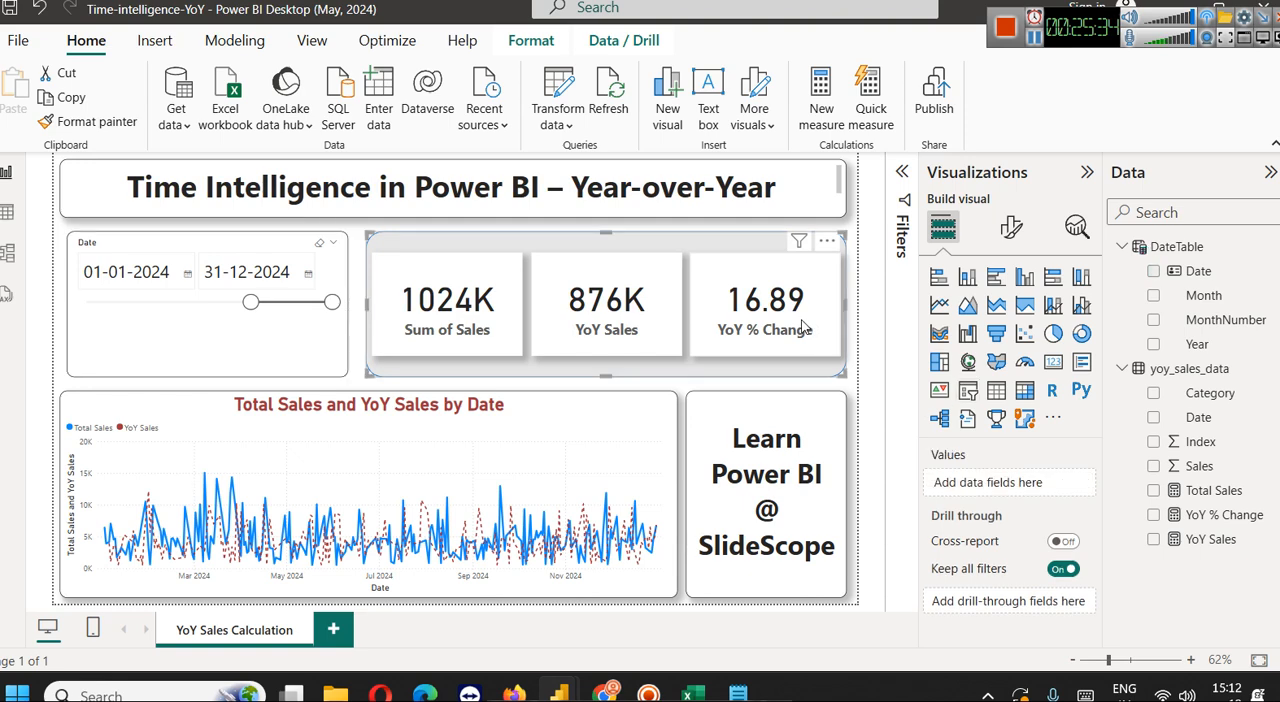
pyautogui.click(1222, 514)
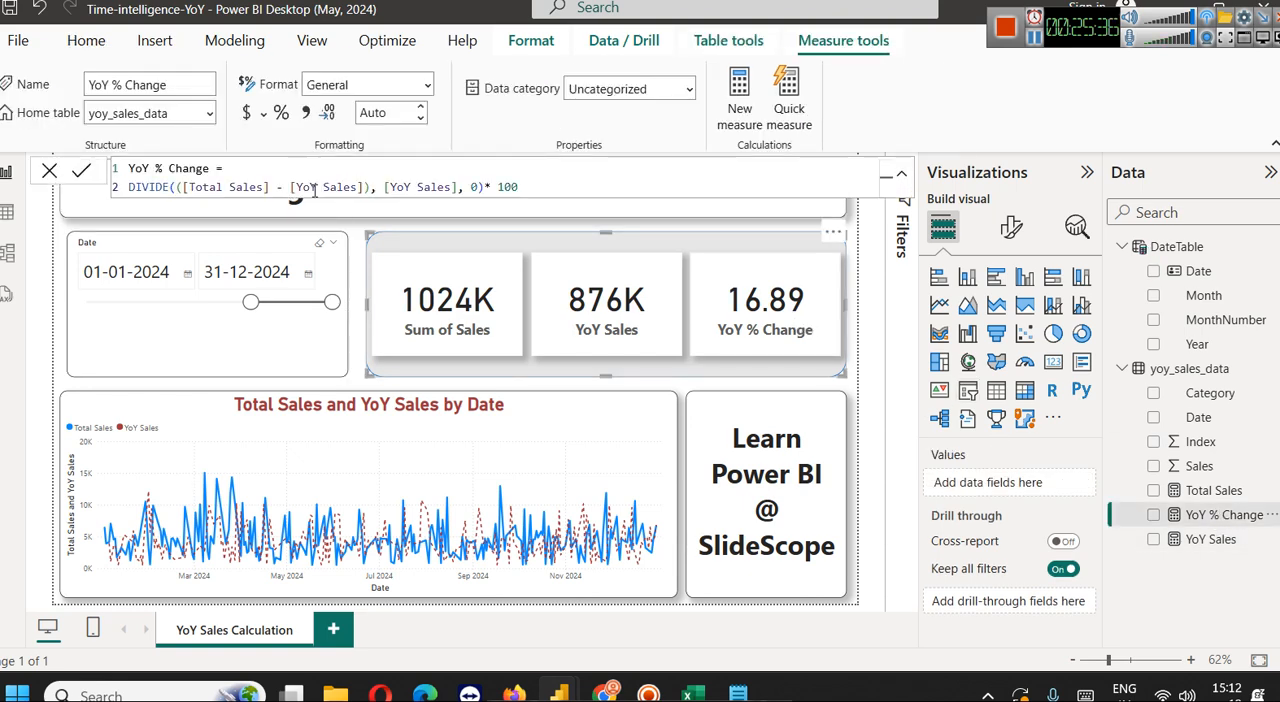
pyautogui.click(547, 233)
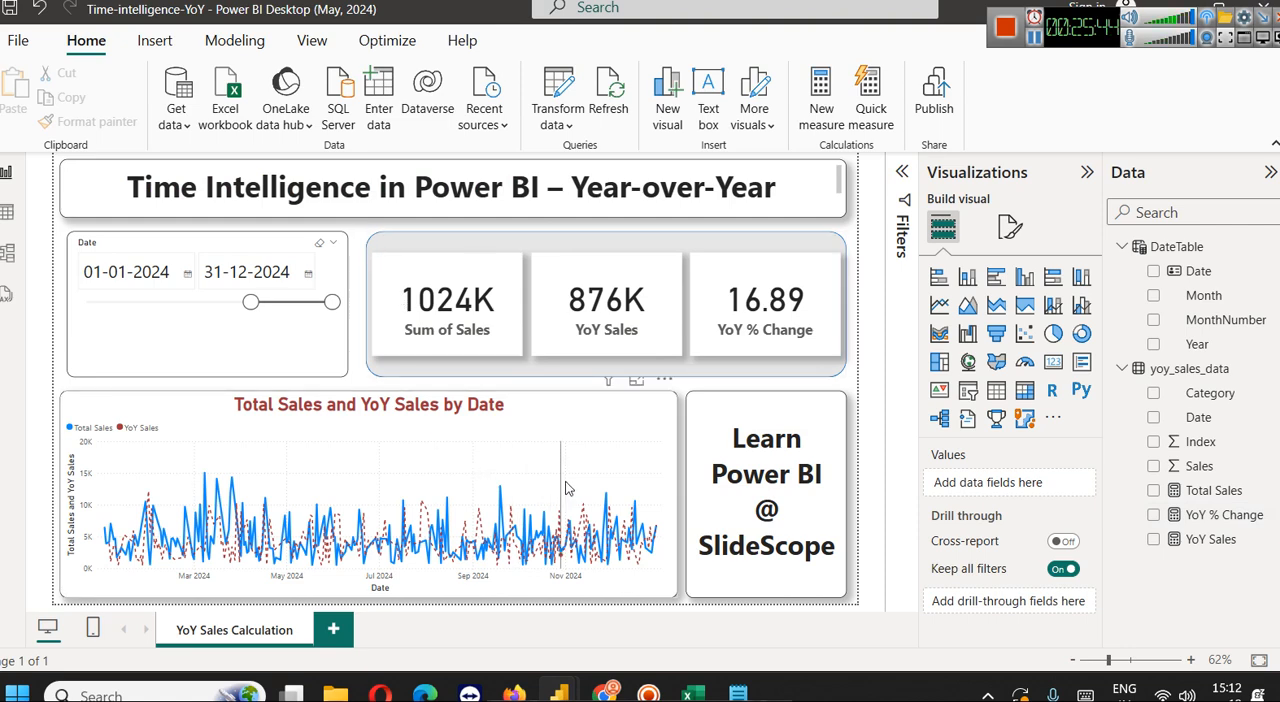
# Examine the line chart's visual formatting options, including the Y-axis range settings
pyautogui.click(587, 451)
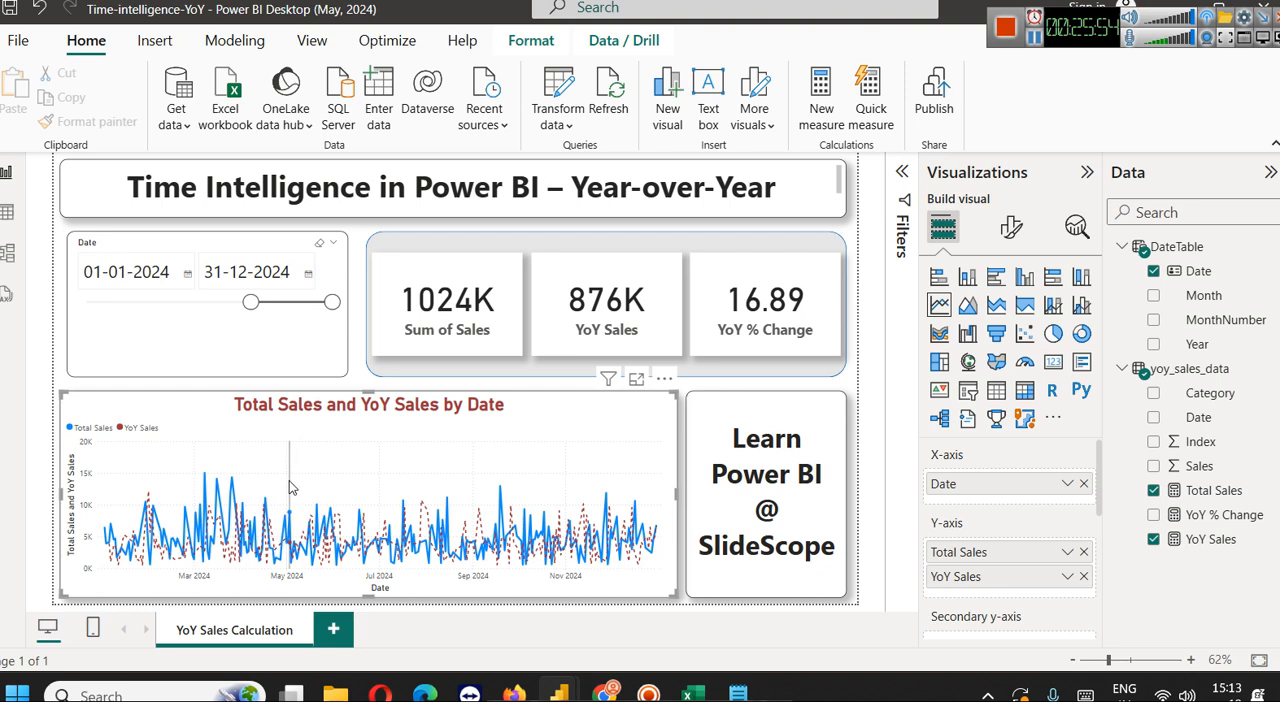
pyautogui.click(1012, 228)
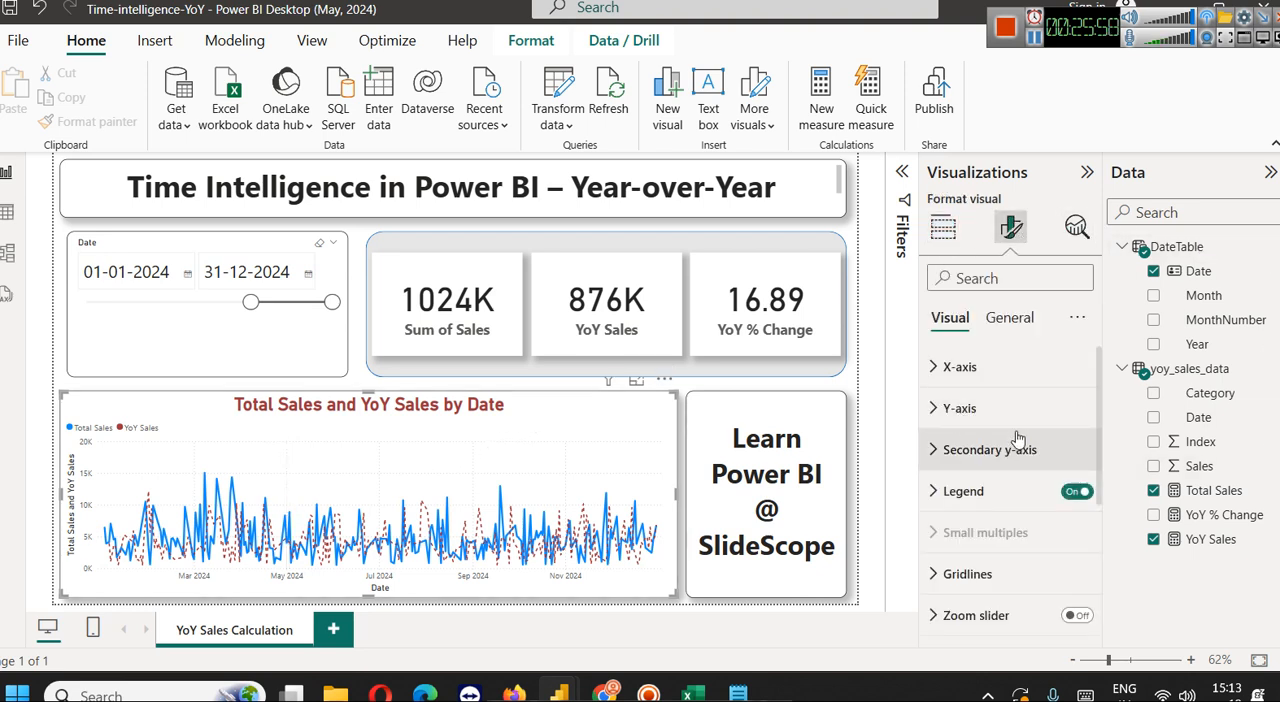
pyautogui.scroll(-5, 1017, 438)
pyautogui.scroll(5, 1017, 438)
pyautogui.scroll(-2, 1020, 427)
pyautogui.scroll(2, 997, 416)
pyautogui.click(997, 411)
pyautogui.scroll(-4, 1030, 445)
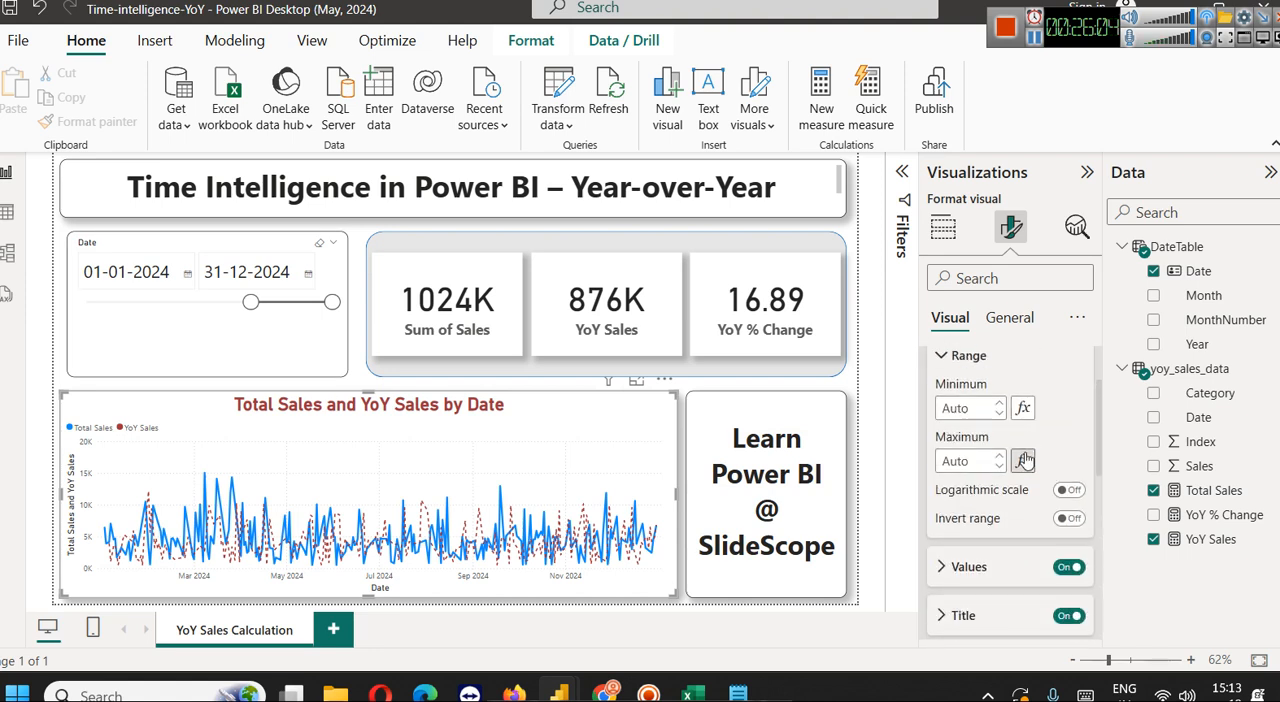
pyautogui.scroll(2, 1036, 522)
pyautogui.scroll(-5, 1010, 480)
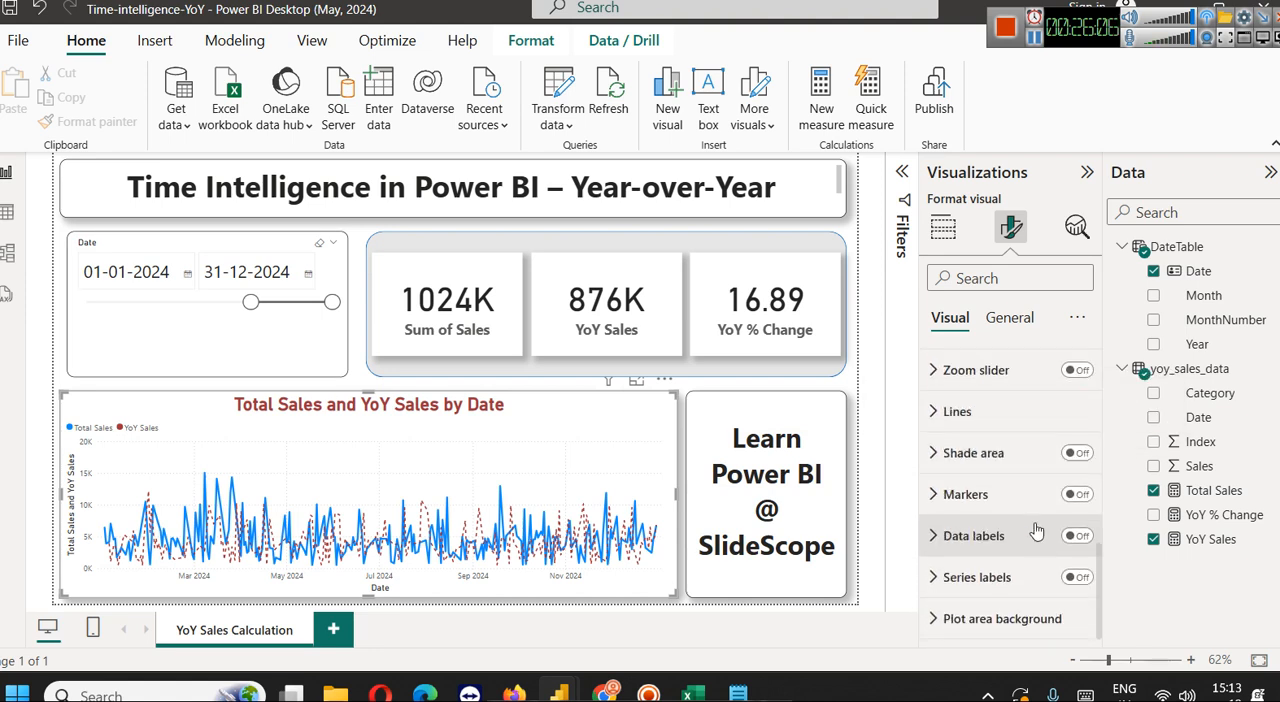
# Review the line chart's Lines settings for all series, including style, join type, width and interpolation
pyautogui.click(985, 411)
pyautogui.scroll(-3, 1005, 470)
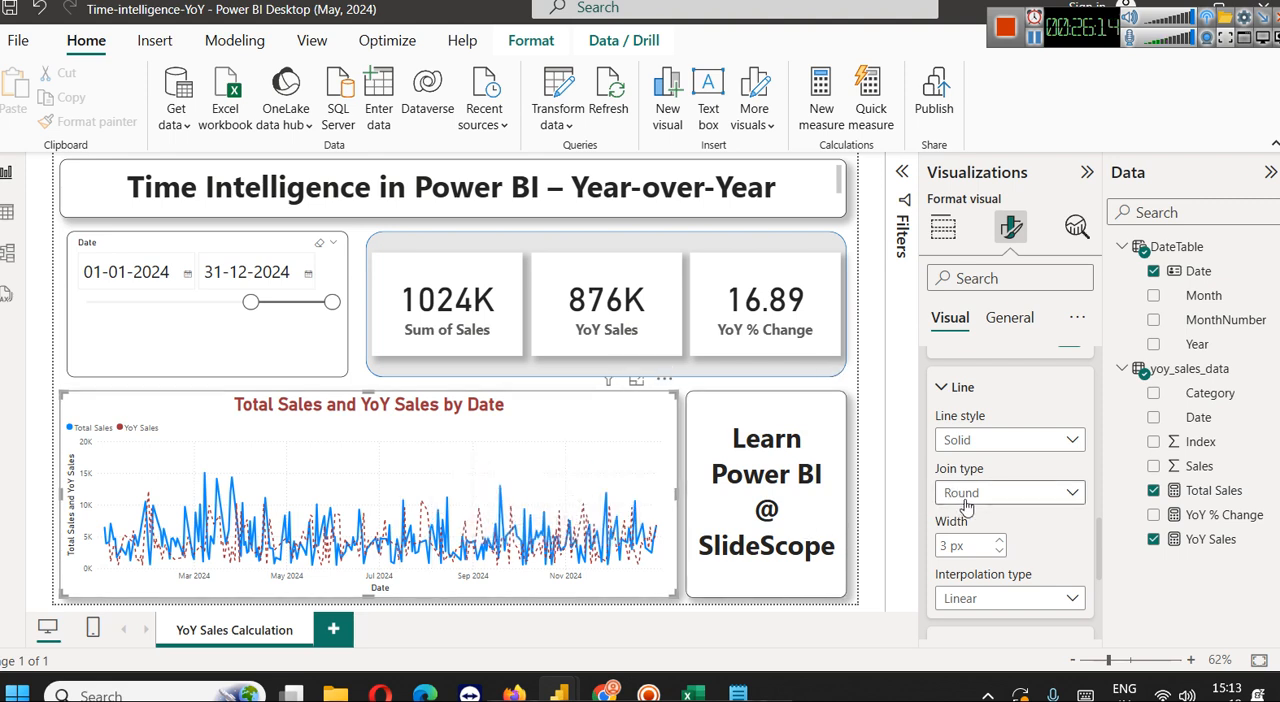
pyautogui.click(1008, 444)
pyautogui.scroll(3, 1006, 437)
pyautogui.scroll(-5, 1010, 484)
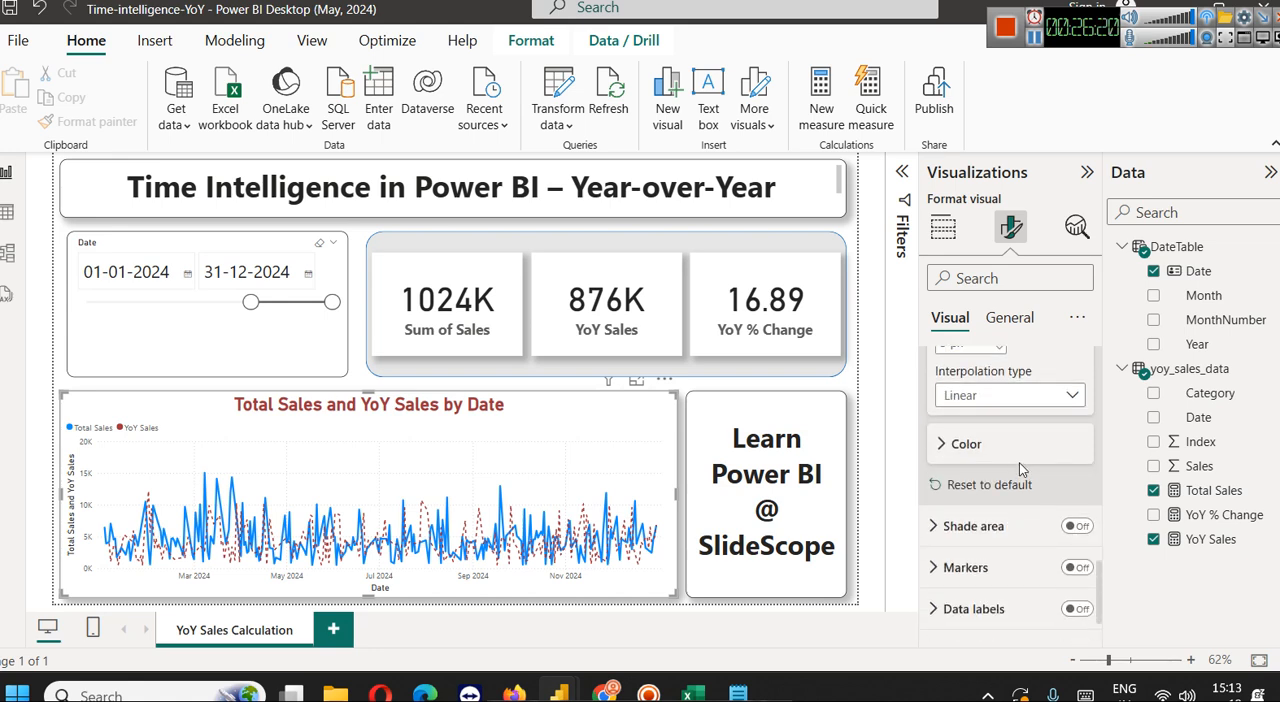
pyautogui.scroll(1, 1015, 440)
pyautogui.scroll(-1, 1015, 440)
pyautogui.scroll(1, 1015, 442)
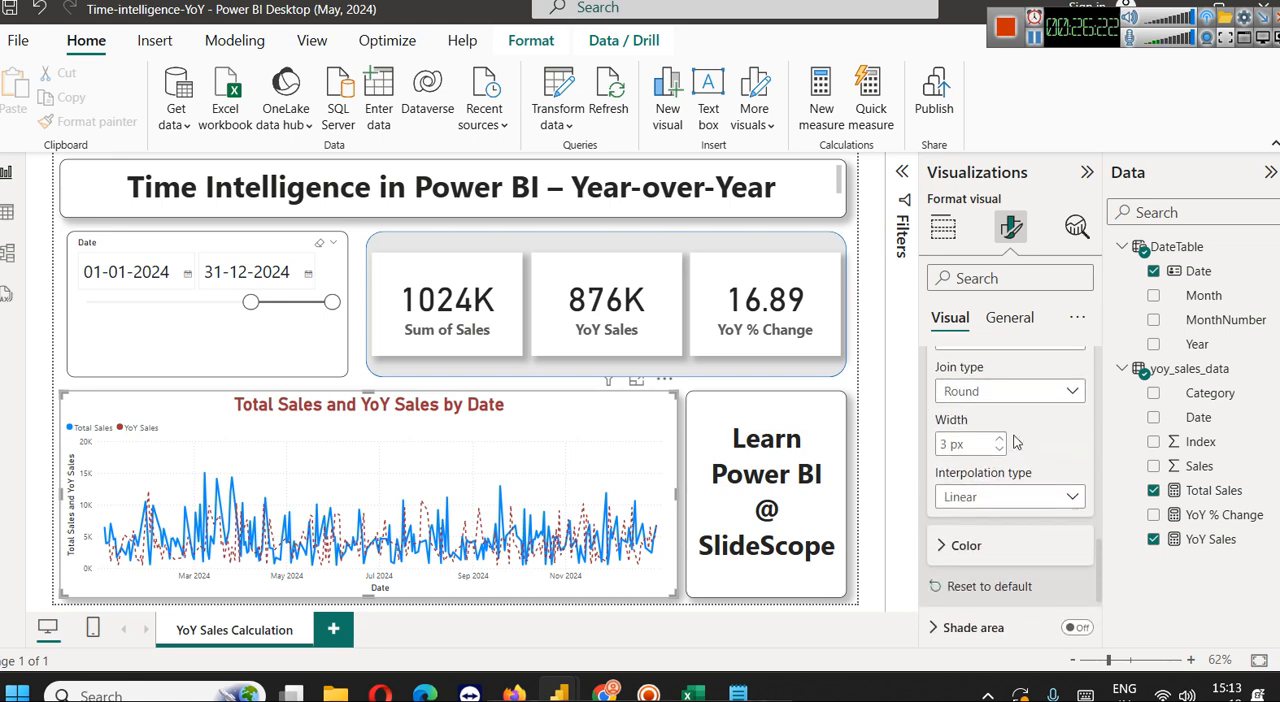
pyautogui.scroll(2, 1015, 442)
pyautogui.scroll(-2, 1015, 442)
pyautogui.scroll(4, 1015, 442)
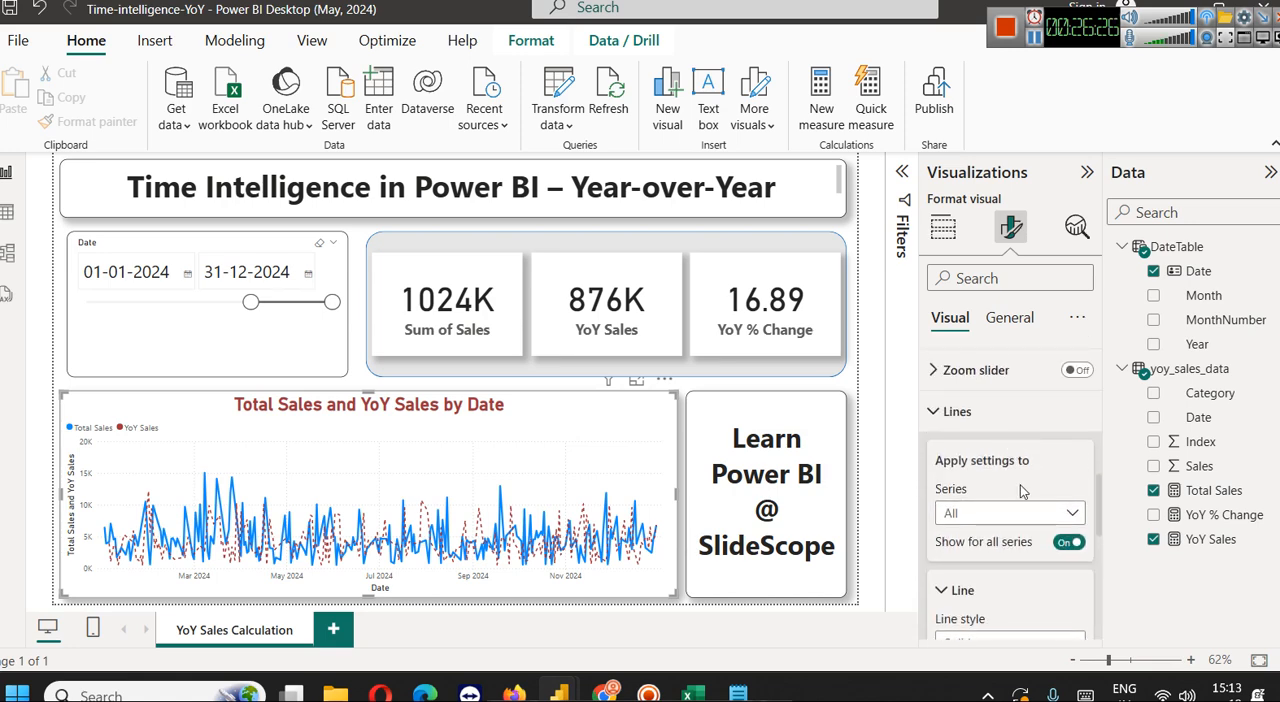
# Show the line settings for the Total Sales series and check its style, join type and width
pyautogui.click(1015, 512)
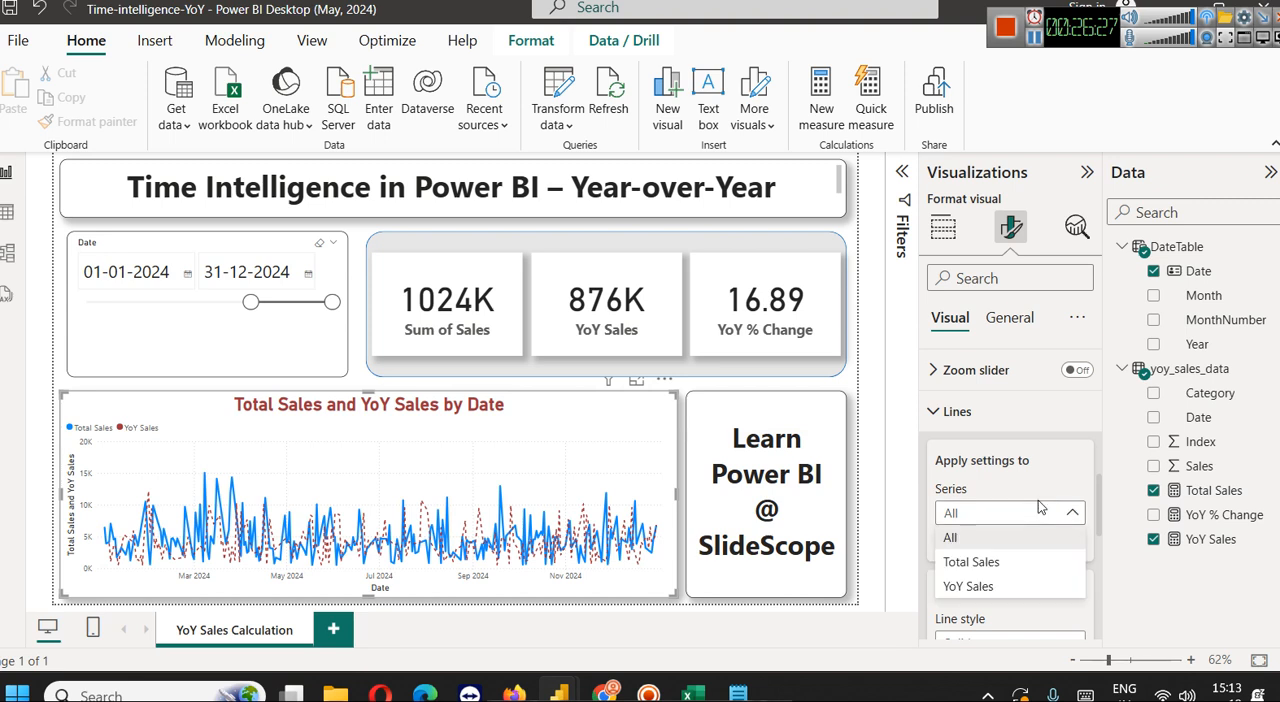
pyautogui.click(1012, 562)
pyautogui.scroll(-2, 1040, 550)
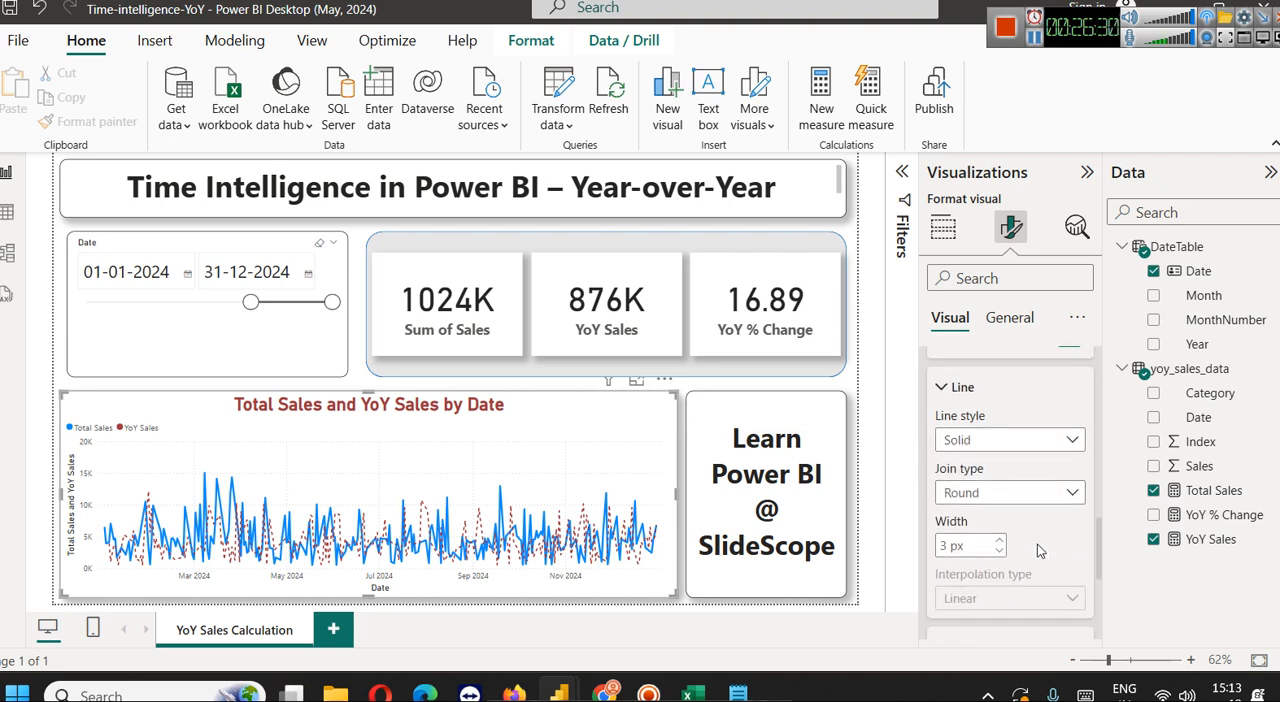
pyautogui.scroll(2, 1005, 490)
# Show the YoY Sales series' line settings and check its Dashed style, width and color
pyautogui.click(1008, 411)
pyautogui.click(1000, 485)
pyautogui.click(1040, 541)
pyautogui.click(1030, 590)
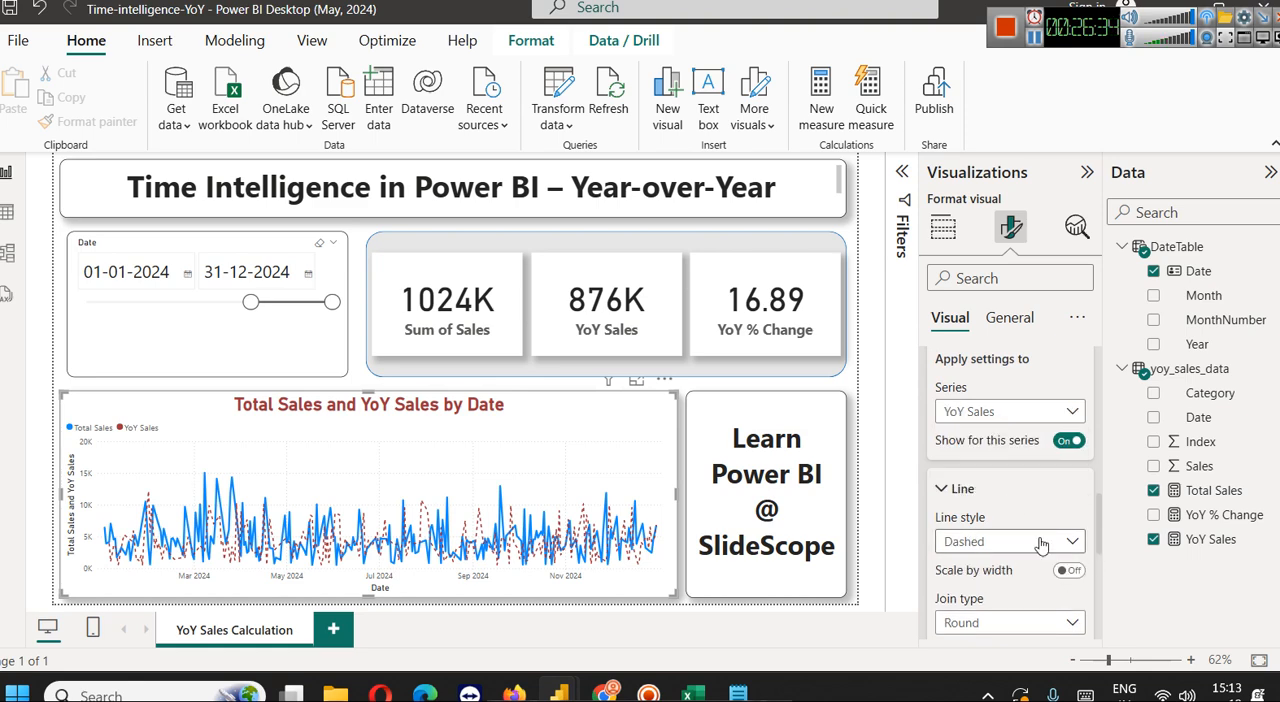
pyautogui.scroll(-5, 1035, 545)
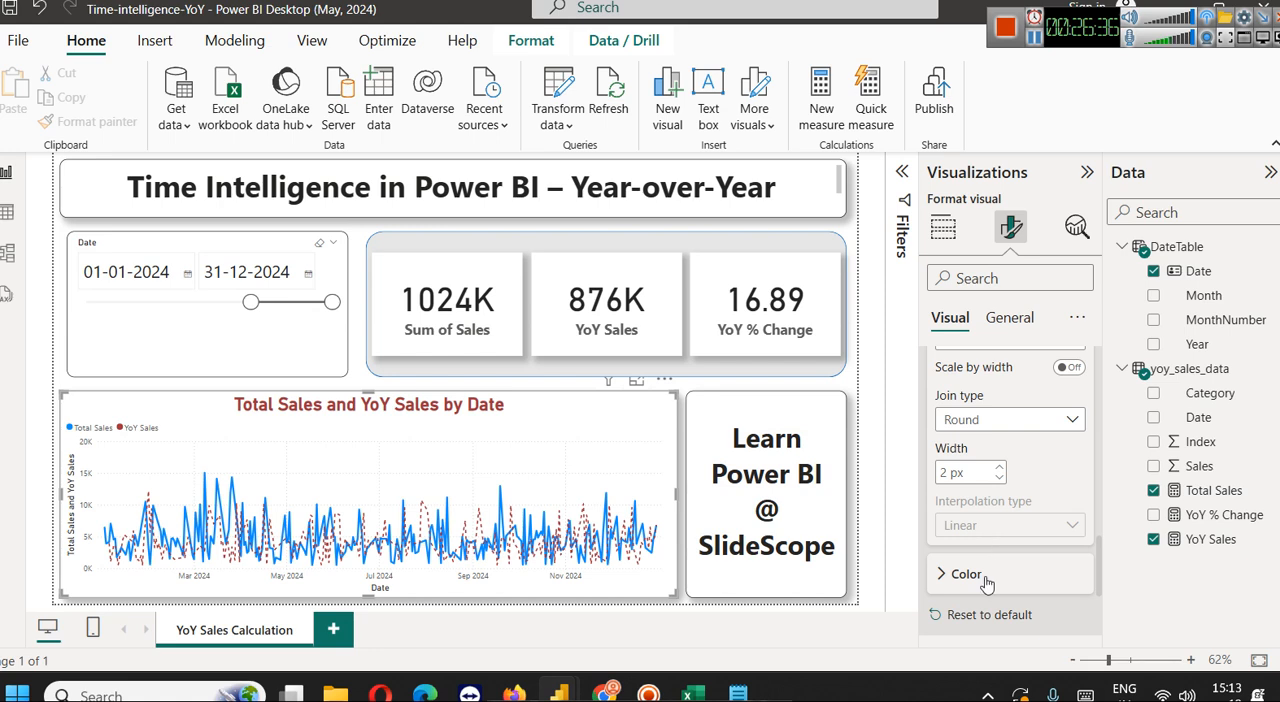
pyautogui.click(966, 574)
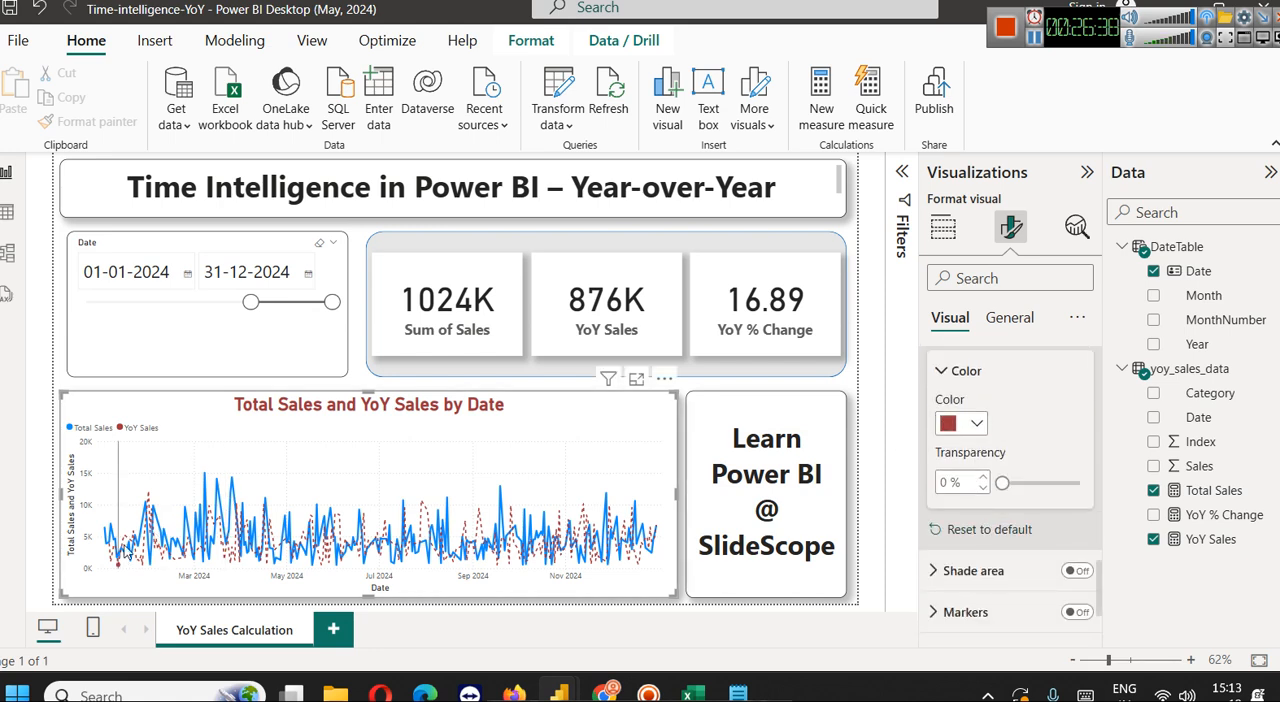
pyautogui.scroll(3, 1015, 458)
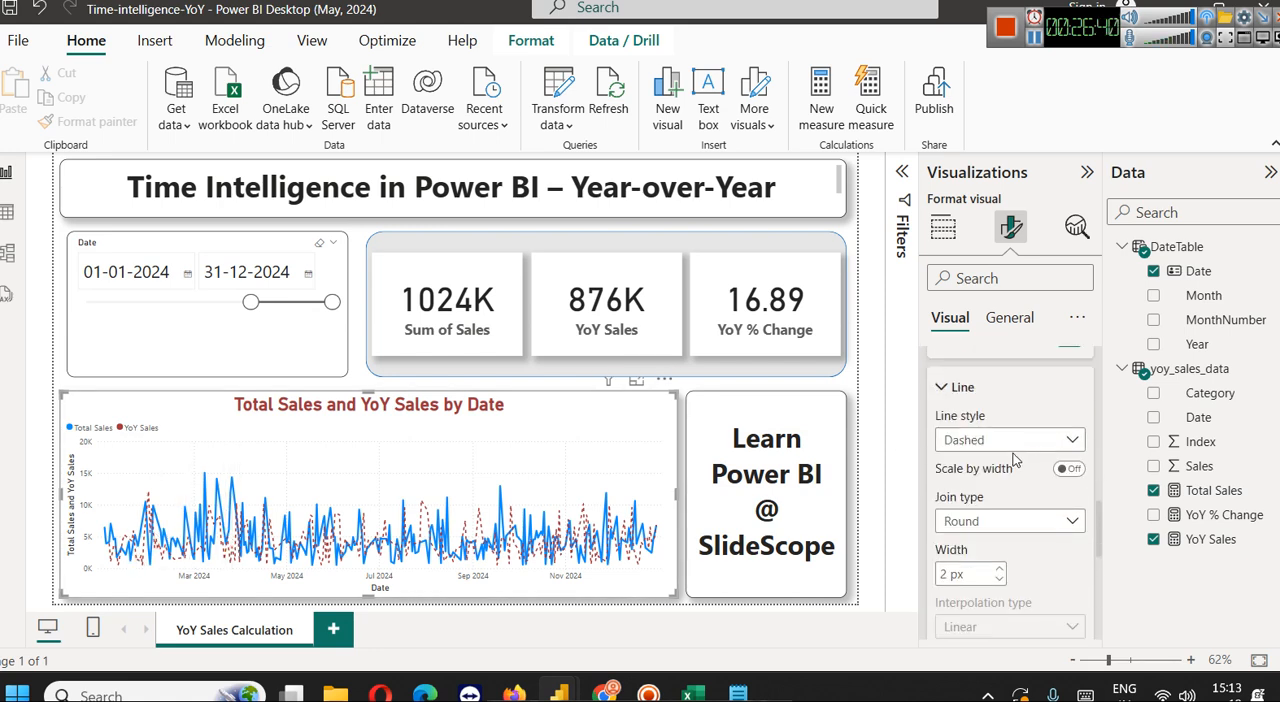
pyautogui.click(998, 441)
pyautogui.click(998, 441)
# Return the line settings to the Total Sales series and view its available colors and join types
pyautogui.scroll(2, 998, 445)
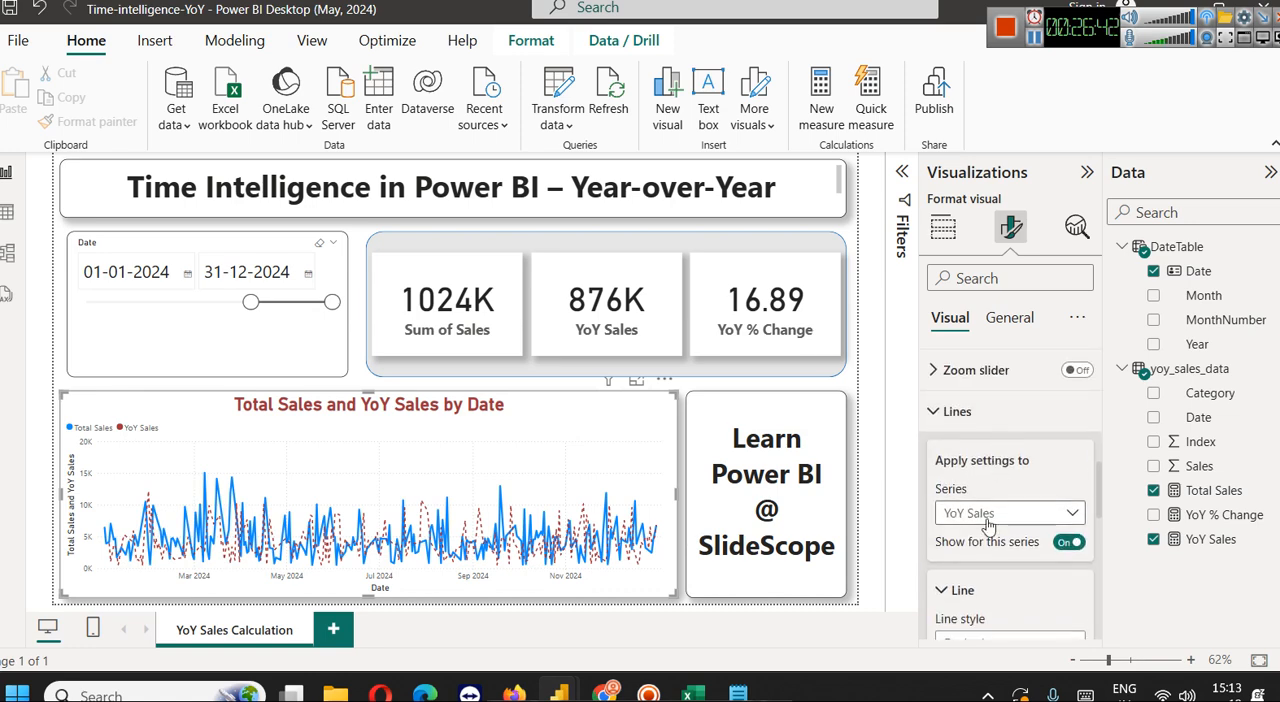
pyautogui.click(988, 513)
pyautogui.click(975, 562)
pyautogui.scroll(-5, 1005, 575)
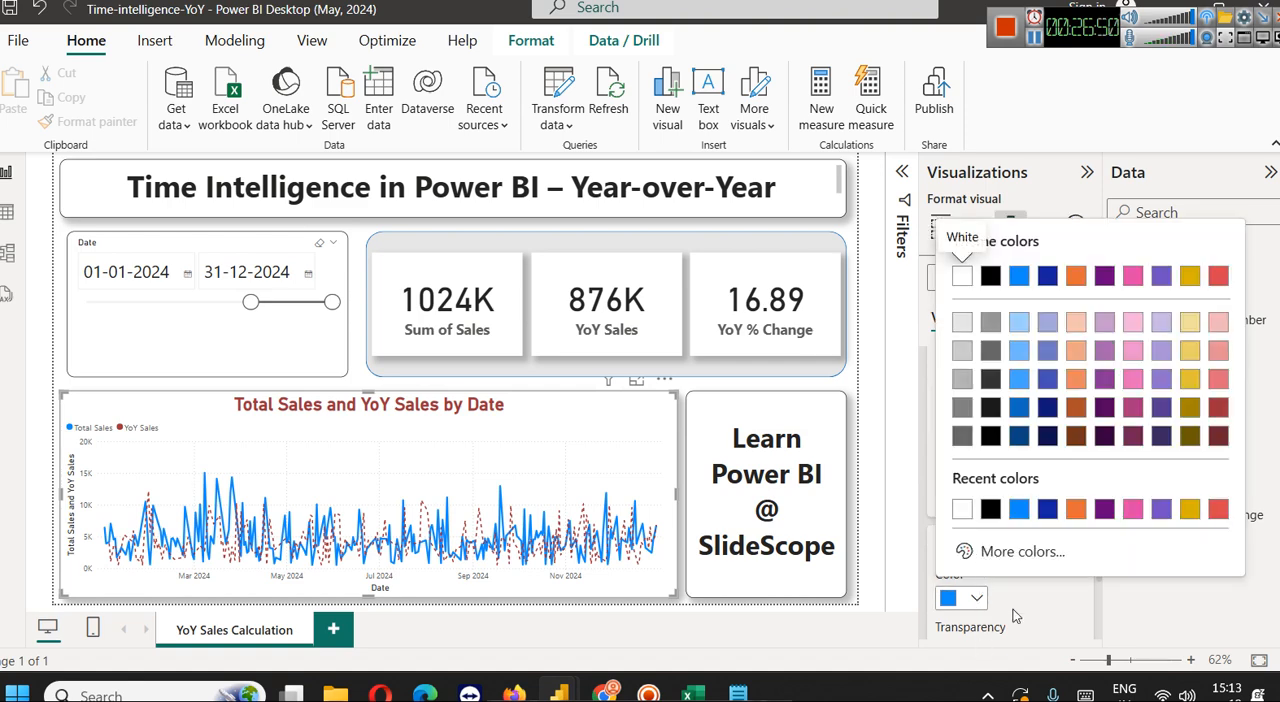
pyautogui.click(1014, 615)
pyautogui.click(1006, 394)
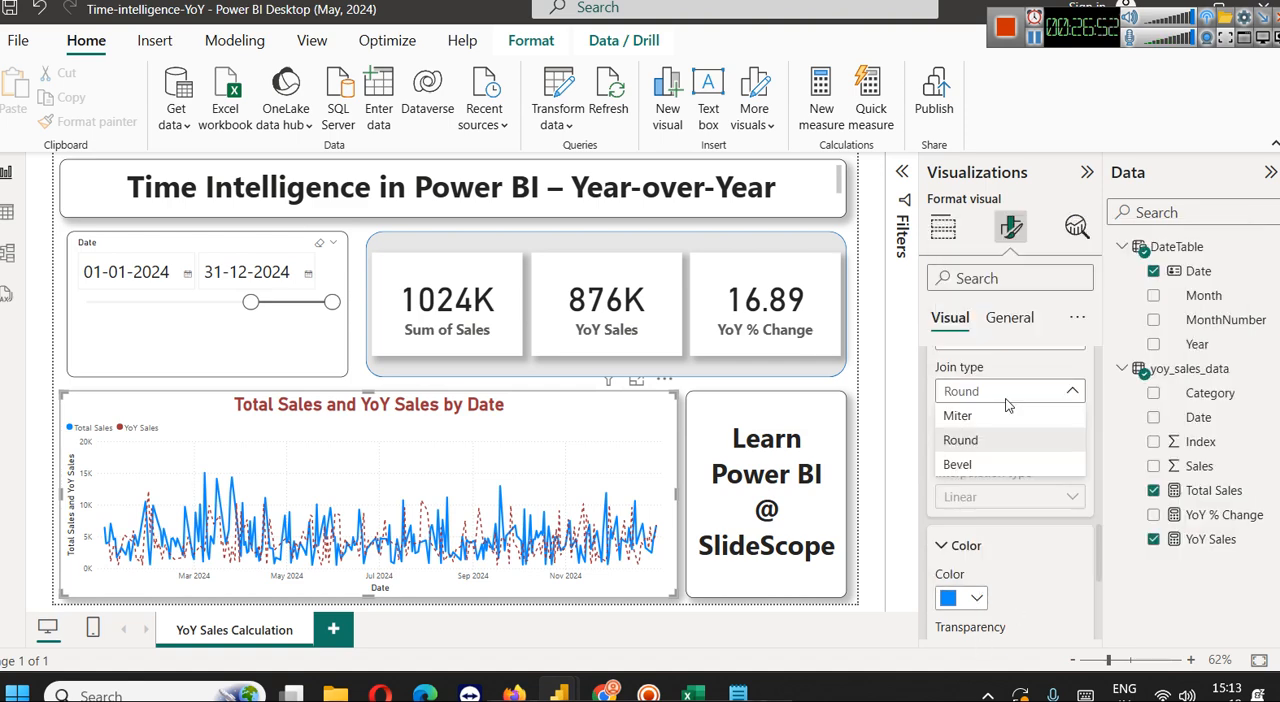
pyautogui.scroll(-1, 1022, 552)
pyautogui.scroll(2, 1022, 552)
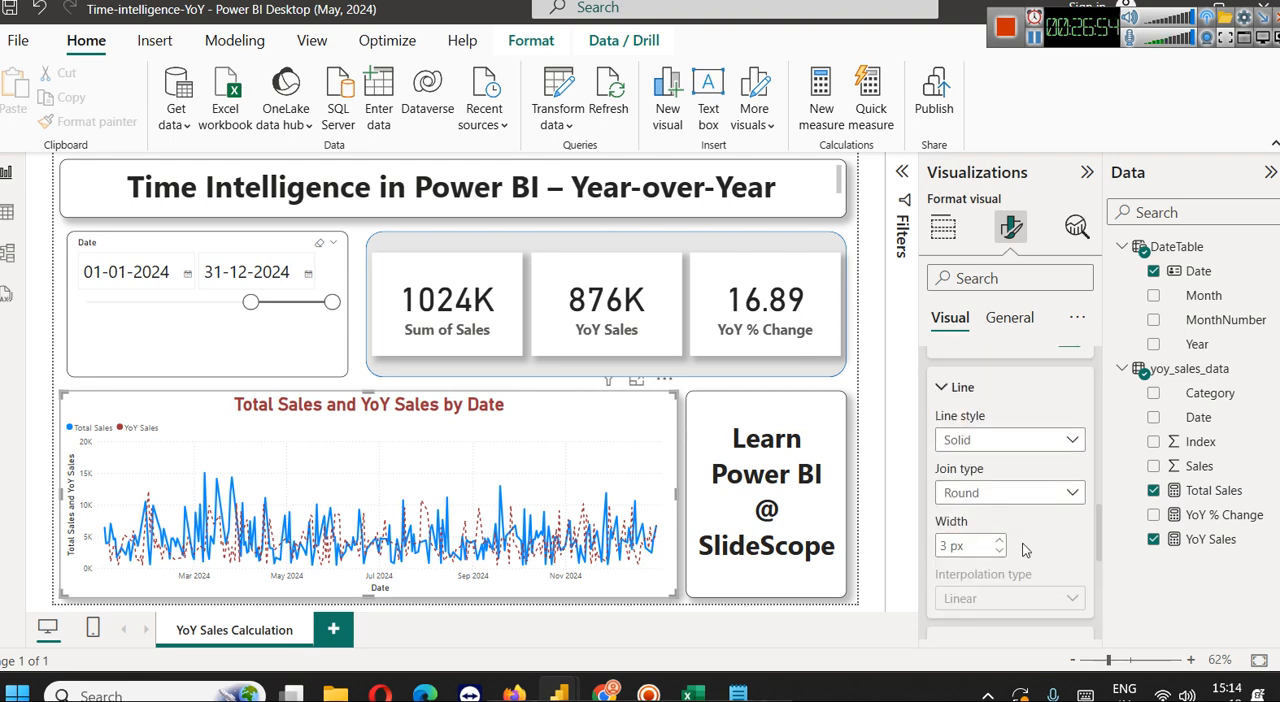
# Try the Dotted and Dashed line styles on the Total Sales series and restore it to Solid
pyautogui.click(1022, 439)
pyautogui.click(962, 513)
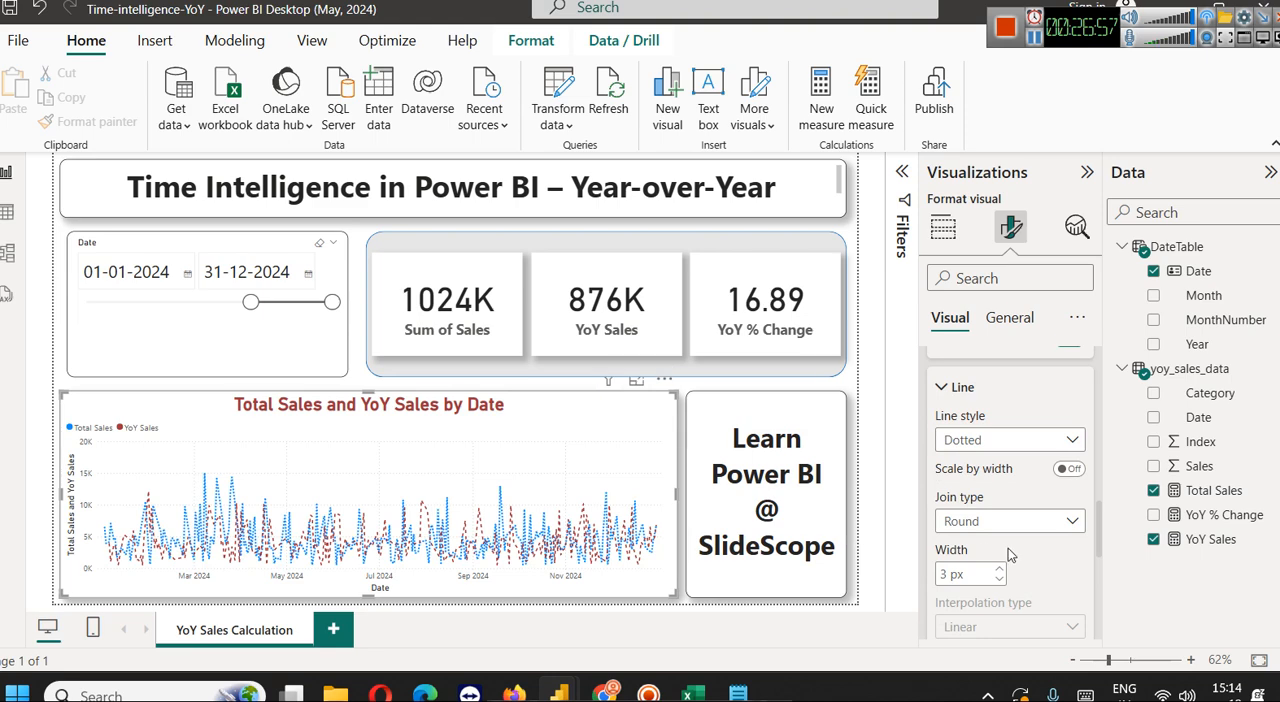
pyautogui.click(990, 442)
pyautogui.click(1010, 487)
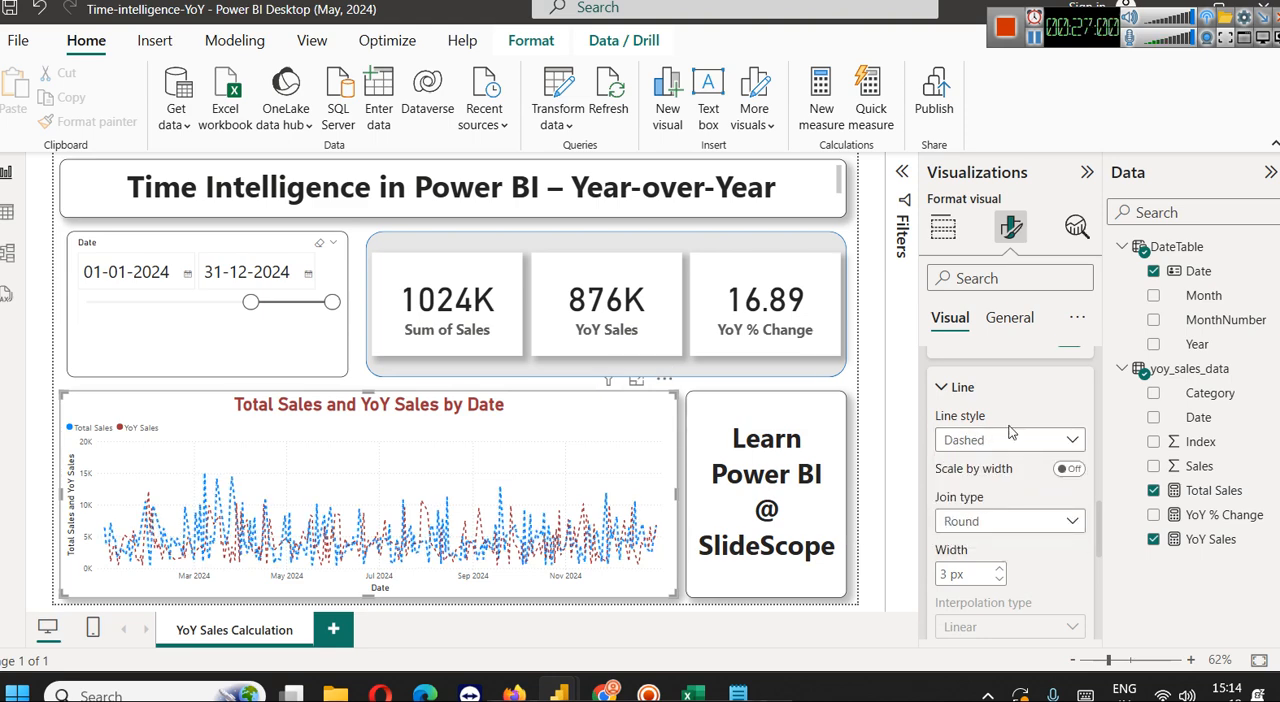
pyautogui.click(1000, 440)
pyautogui.click(975, 466)
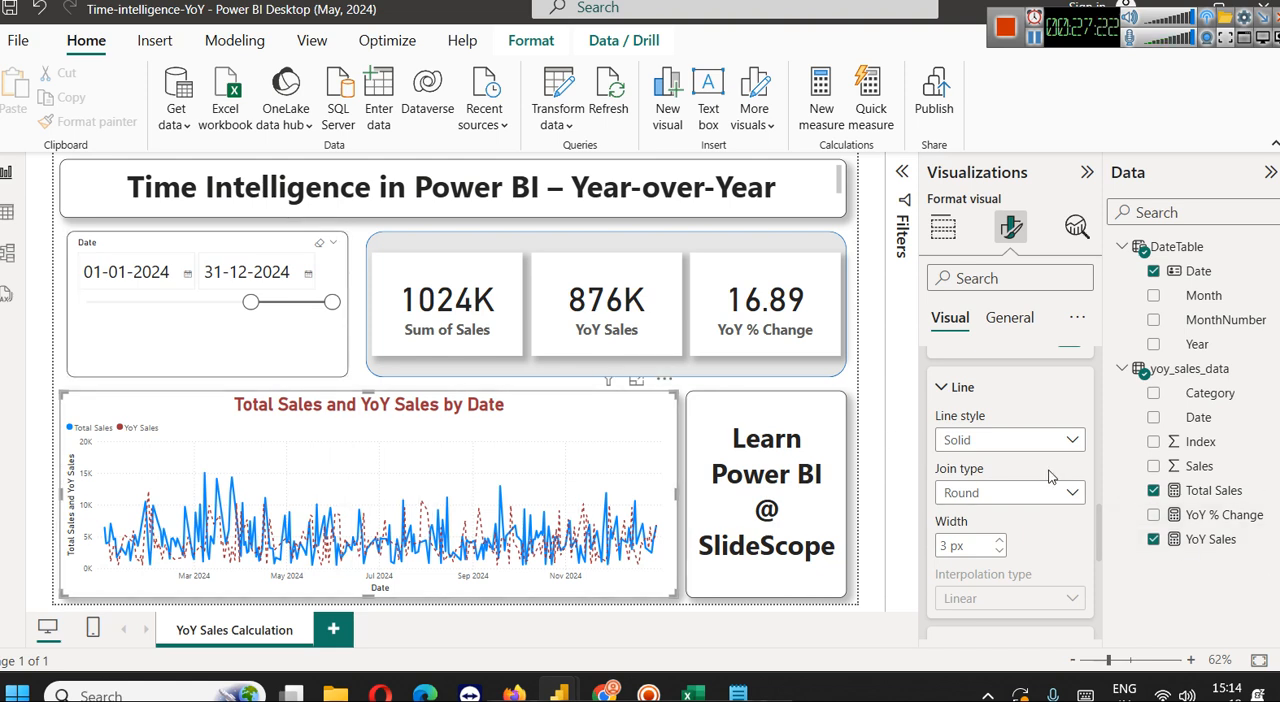
# Try markers and series labels on the line chart, turning each off again
pyautogui.scroll(-5, 1050, 480)
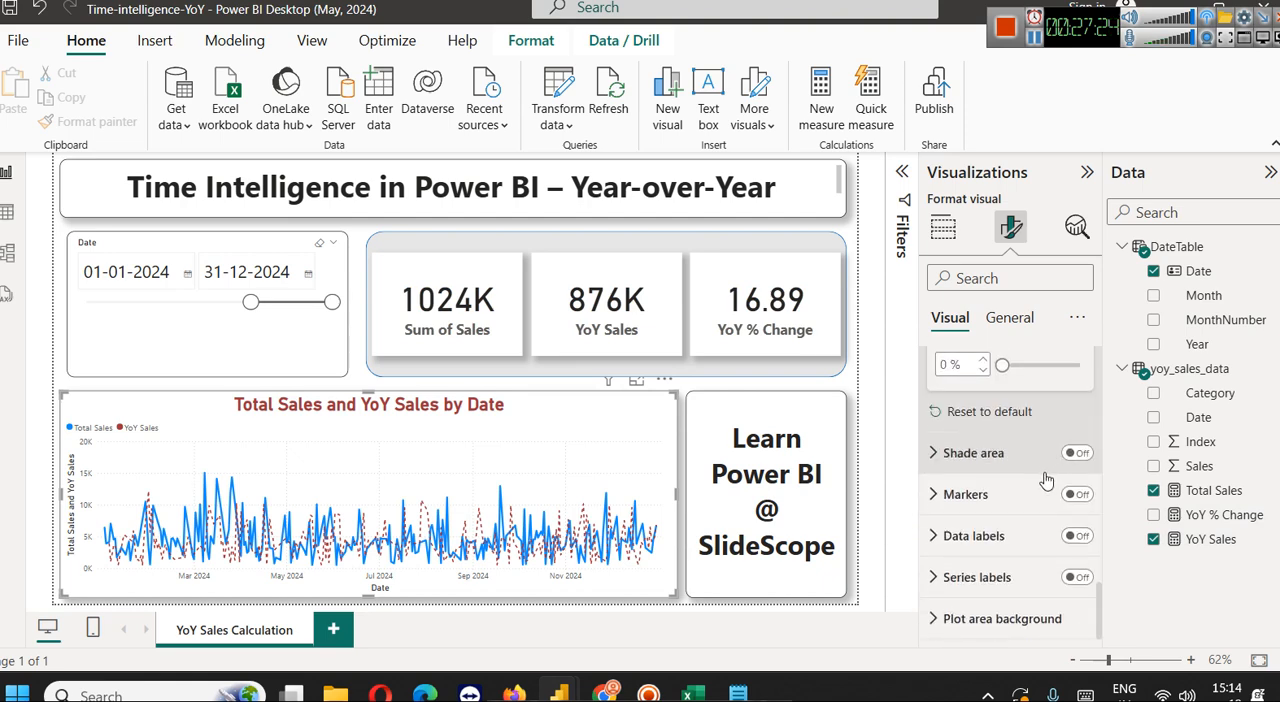
pyautogui.click(1077, 495)
pyautogui.click(1078, 495)
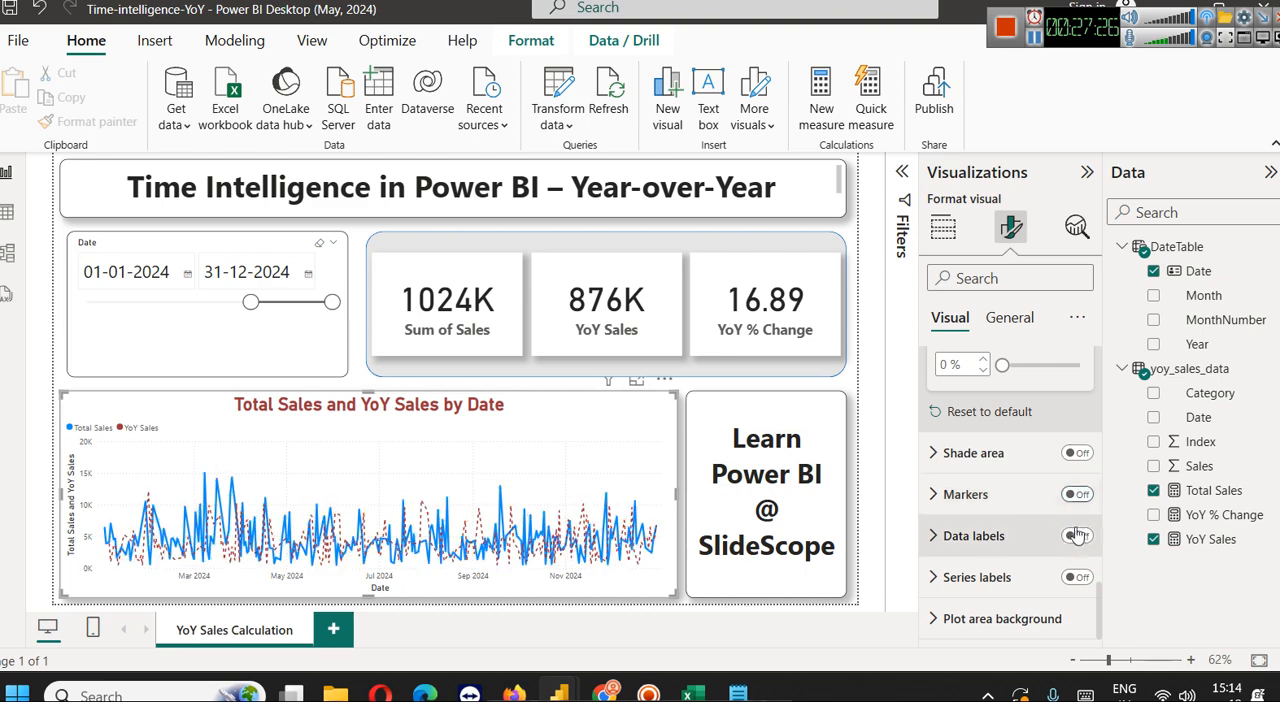
pyautogui.click(1074, 579)
pyautogui.click(1074, 579)
# Look over the Y-axis settings and compare the line settings of the Total Sales and YoY Sales series
pyautogui.scroll(10, 1038, 510)
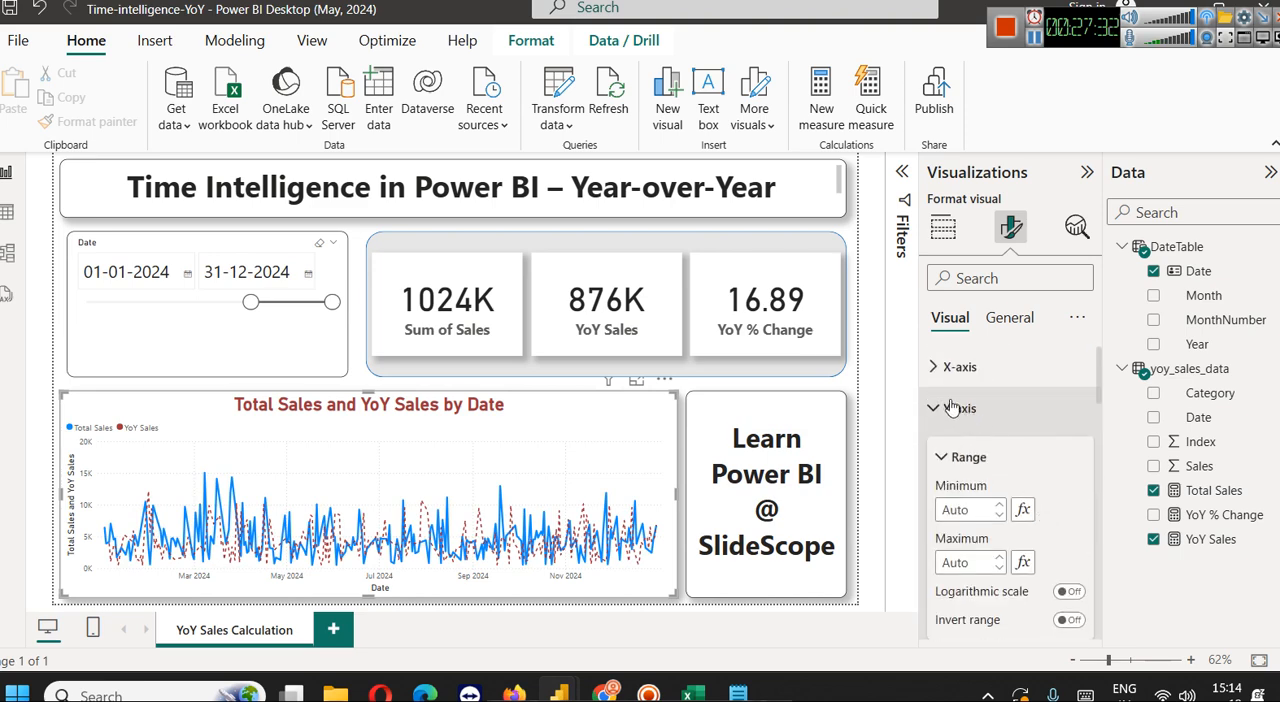
pyautogui.scroll(-8, 1000, 530)
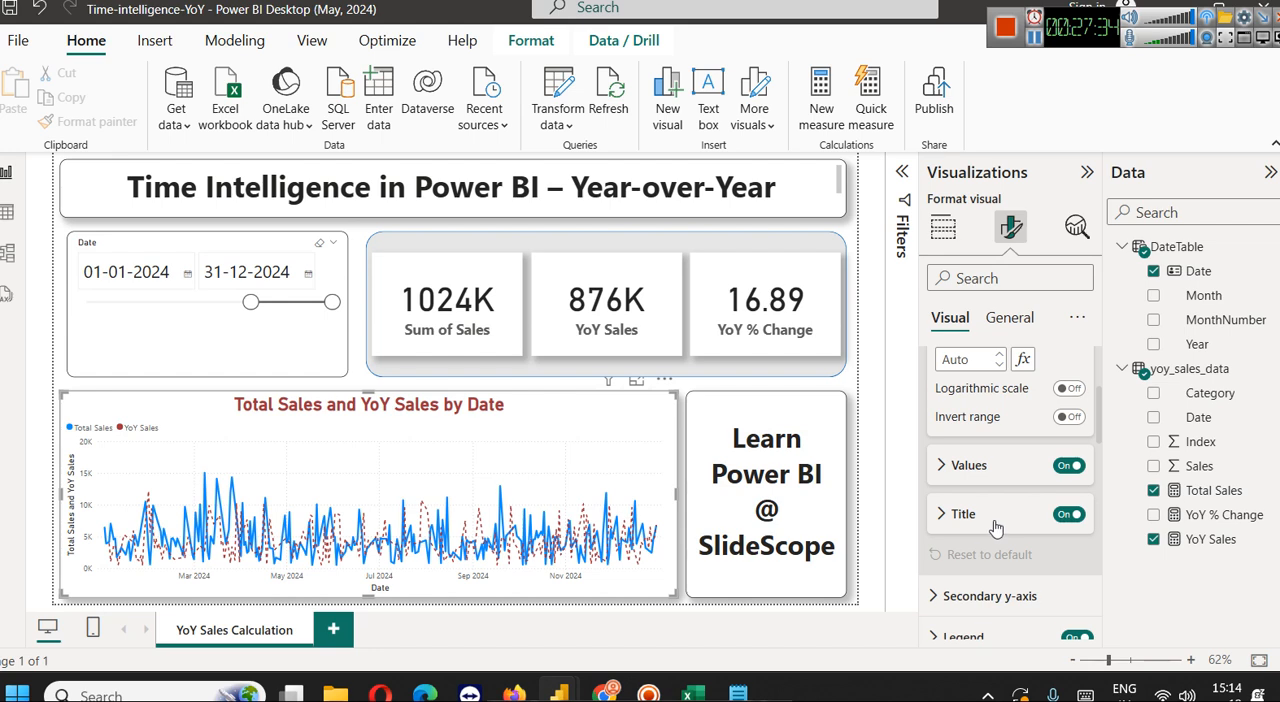
pyautogui.scroll(-5, 1000, 520)
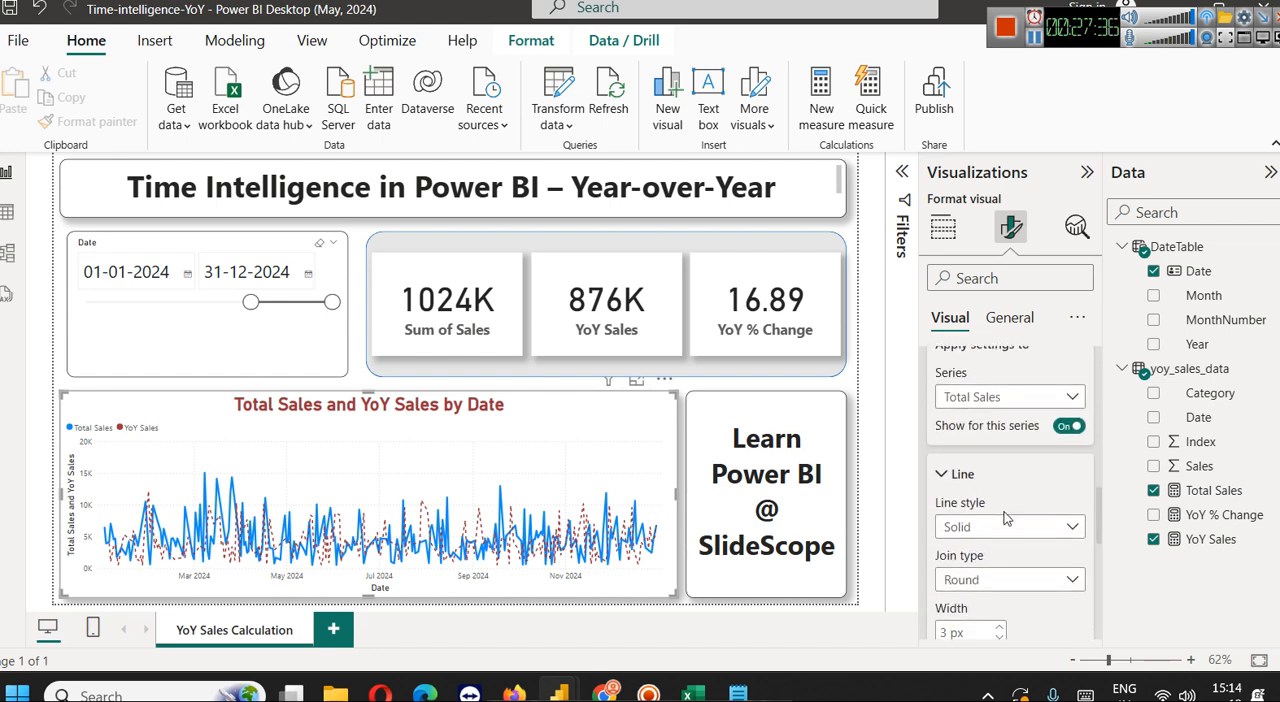
pyautogui.scroll(-2, 1005, 518)
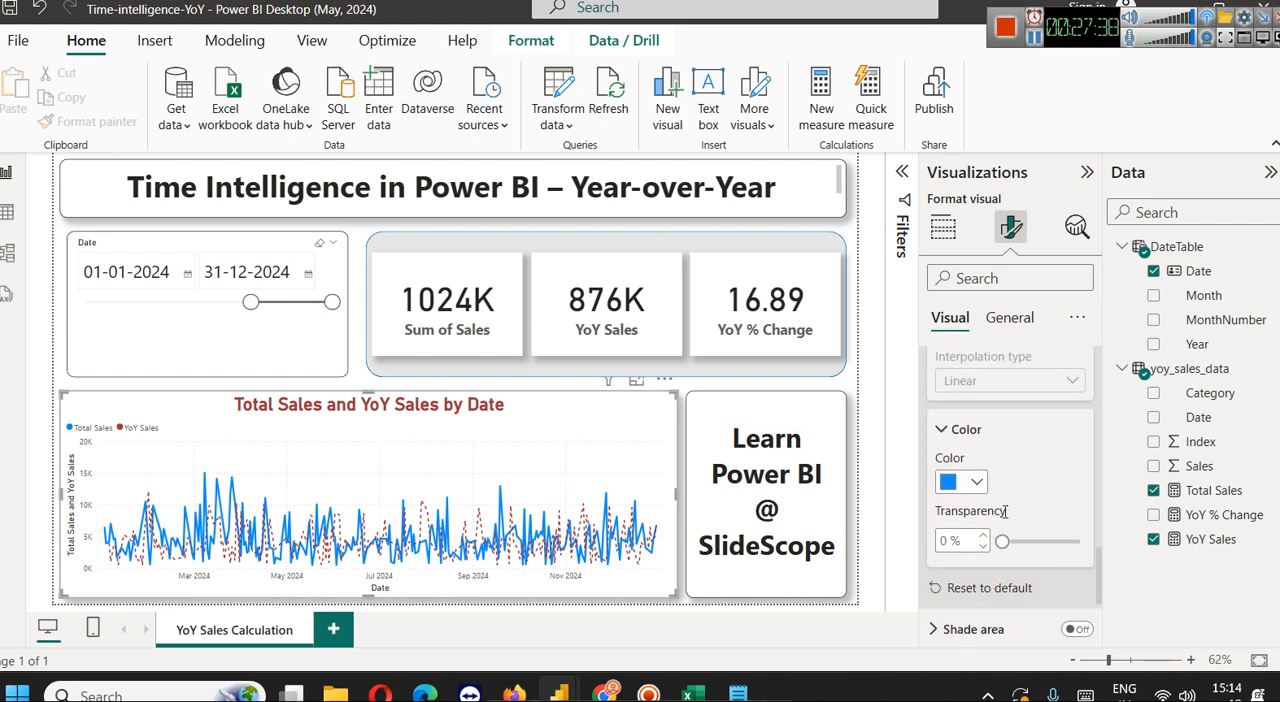
pyautogui.scroll(5, 995, 512)
pyautogui.click(992, 499)
pyautogui.click(1008, 568)
pyautogui.scroll(-1, 1030, 565)
pyautogui.scroll(-1, 1033, 561)
pyautogui.scroll(-2, 1032, 558)
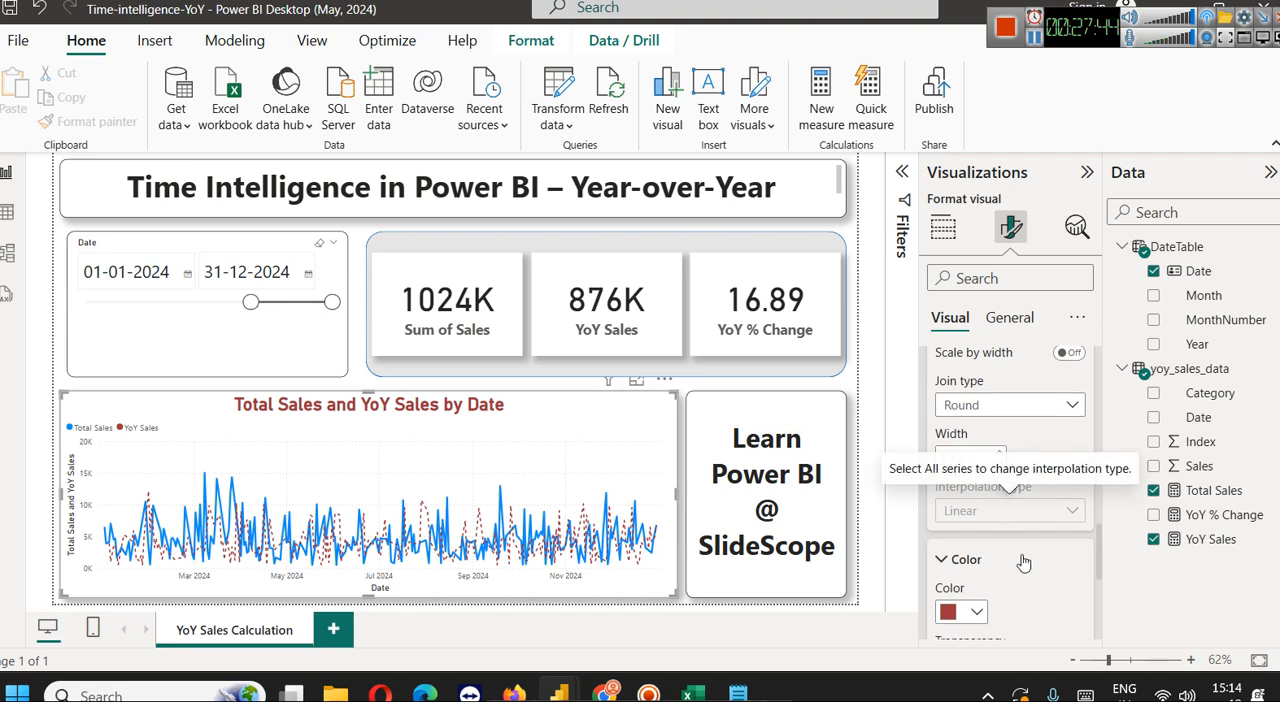
# Collapse the Y-axis settings and deselect the line chart
pyautogui.scroll(3, 1023, 563)
pyautogui.scroll(5, 1022, 563)
pyautogui.scroll(-1, 1022, 563)
pyautogui.scroll(1, 1022, 563)
pyautogui.click(966, 413)
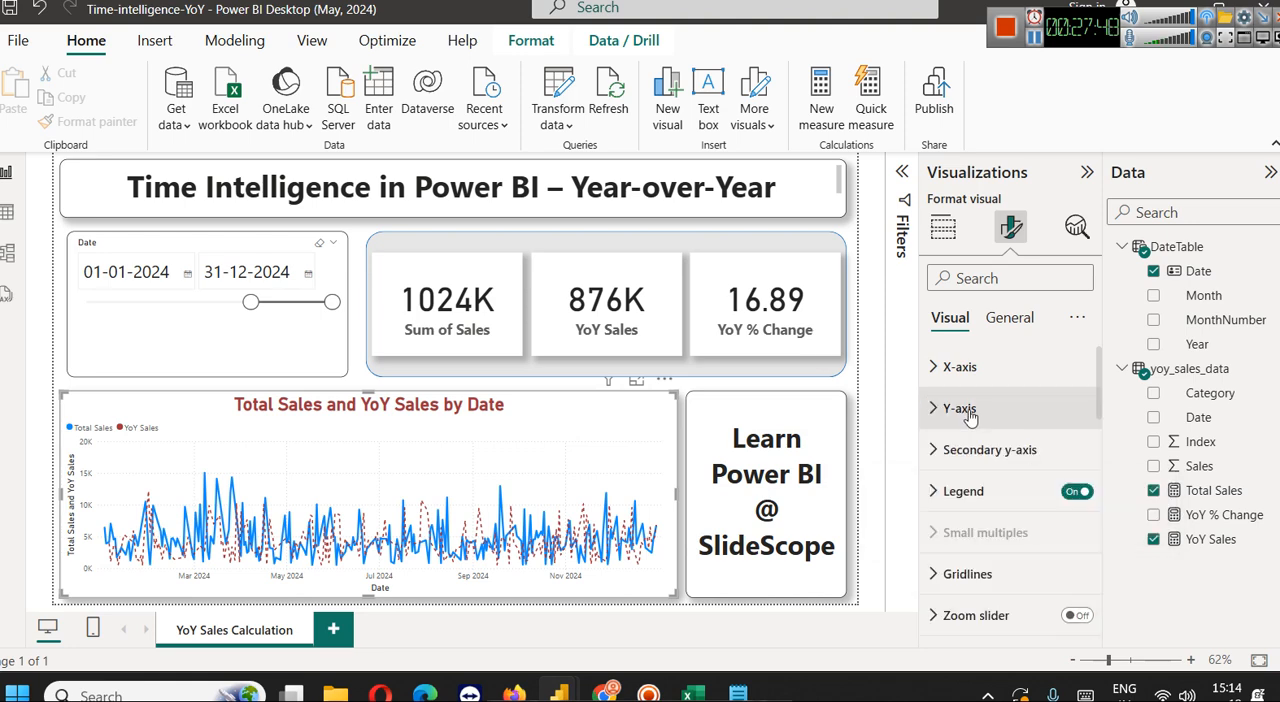
pyautogui.click(734, 385)
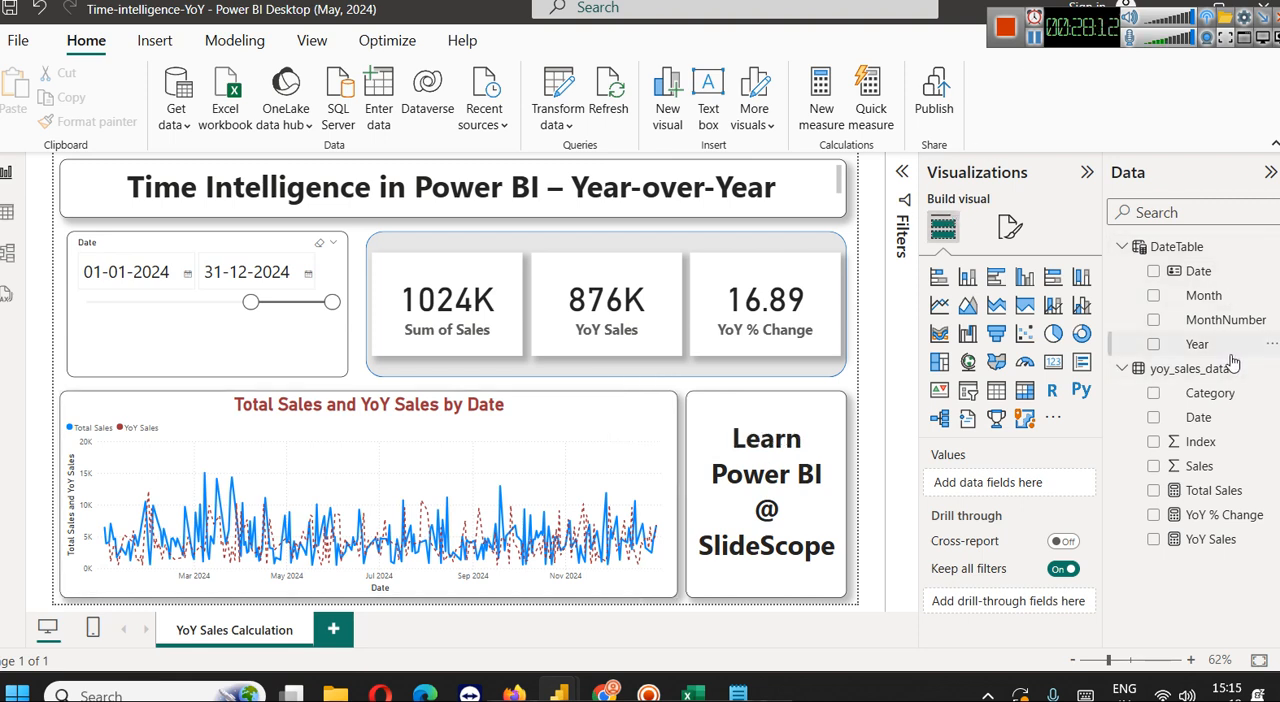
# Move the Date slicer's start to 10-07-2024 and change the start date to 01-02-2024
pyautogui.moveTo(1221, 377)
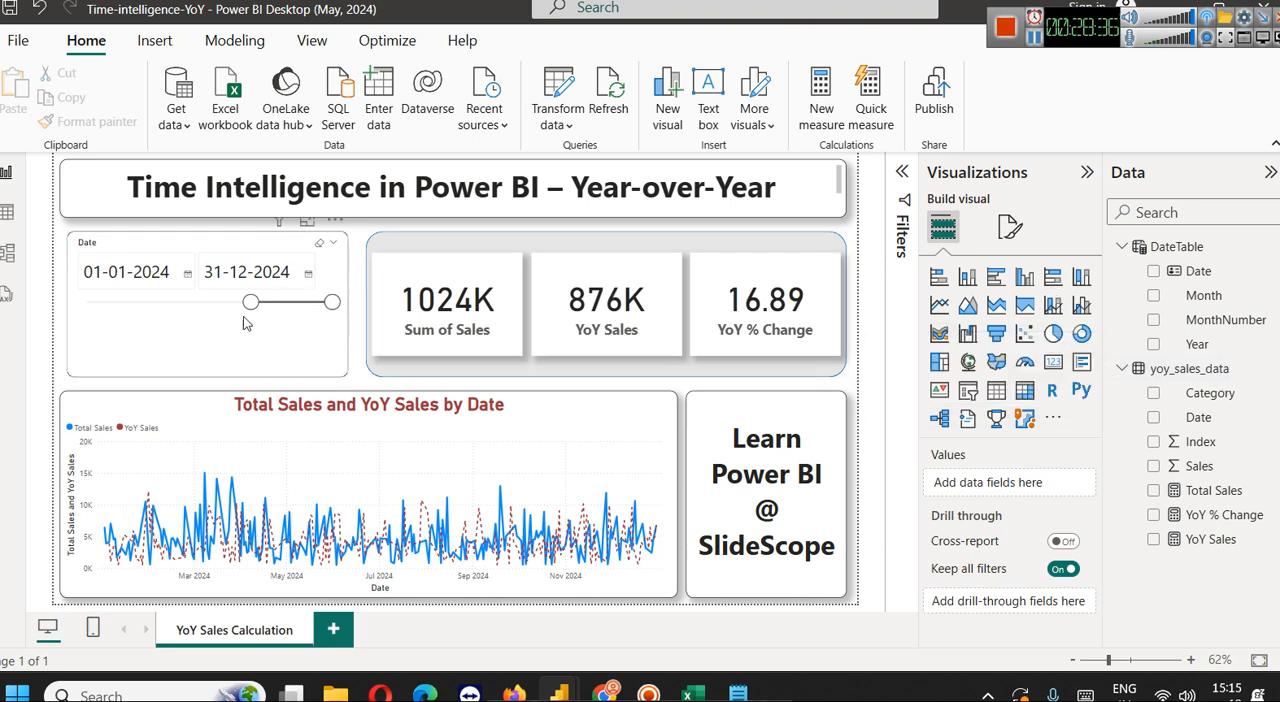
pyautogui.moveTo(251, 303); pyautogui.dragTo(294, 305)
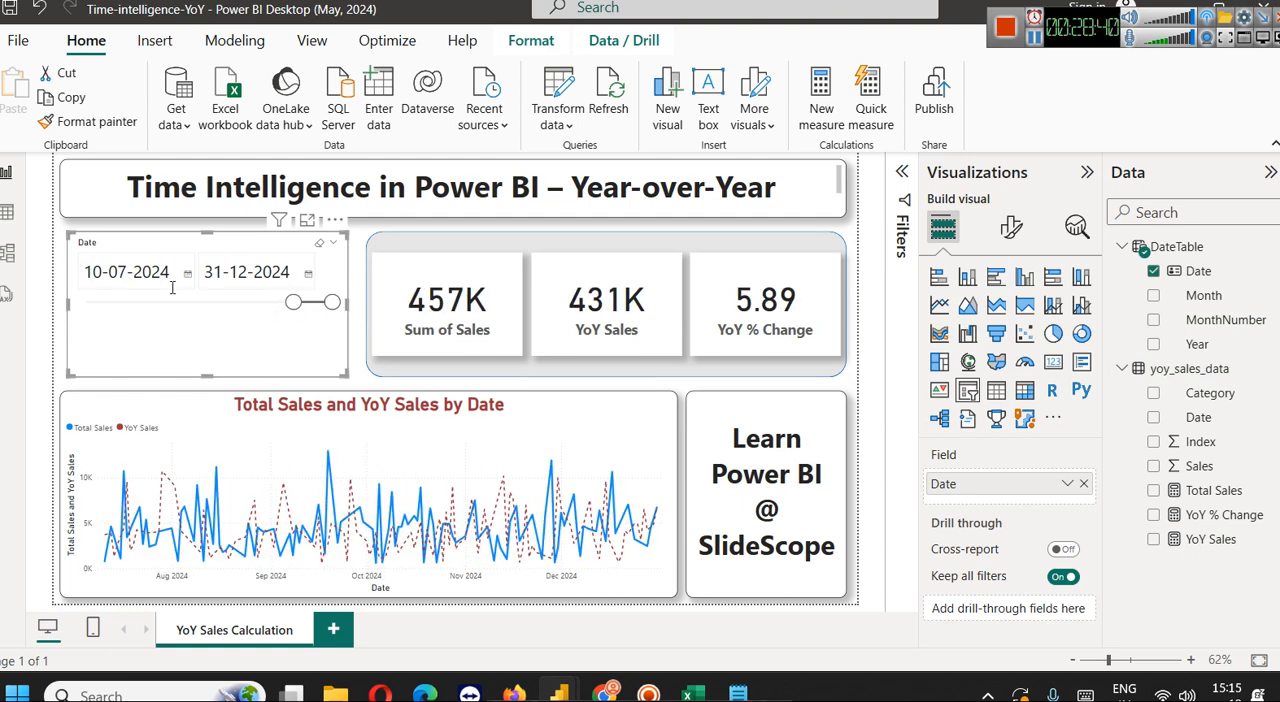
pyautogui.doubleClick(97, 277)
pyautogui.write('01')
pyautogui.press('Right')
pyautogui.hotkey('shift', 'Right')
pyautogui.hotkey('shift', 'Right')
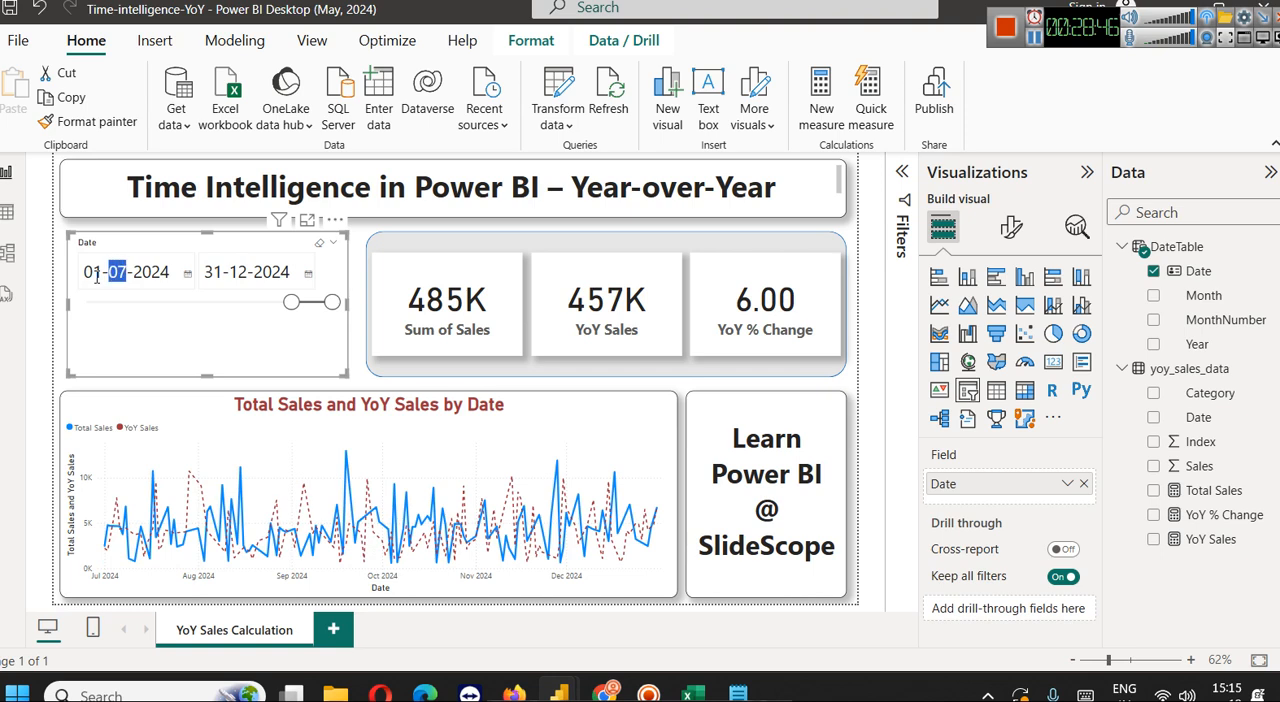
pyautogui.write('02')
pyautogui.press('Right')
pyautogui.press('Right')
pyautogui.press('Right')
pyautogui.press('Right')
pyautogui.press('Right')
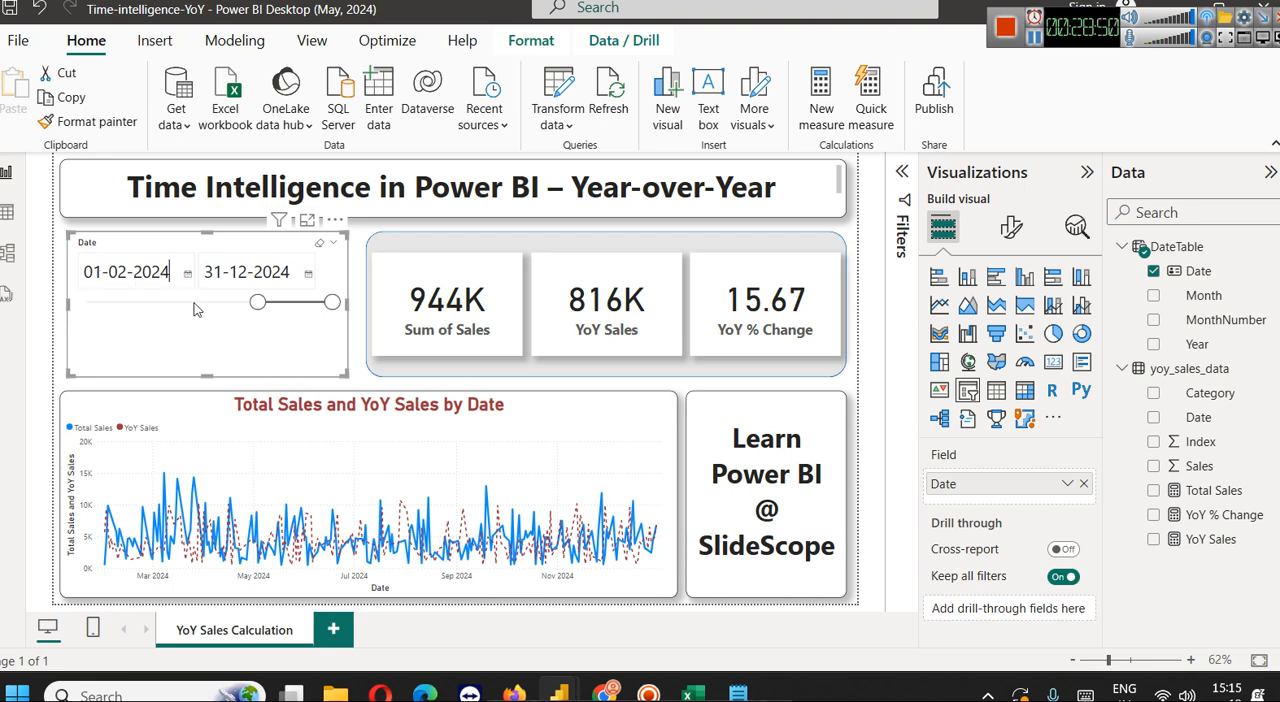
# Set the Date slicer's end date to 29-02-2024 to compare February 2024 with the previous year
pyautogui.doubleClick(225, 275)
pyautogui.doubleClick(214, 276)
pyautogui.click(308, 274)
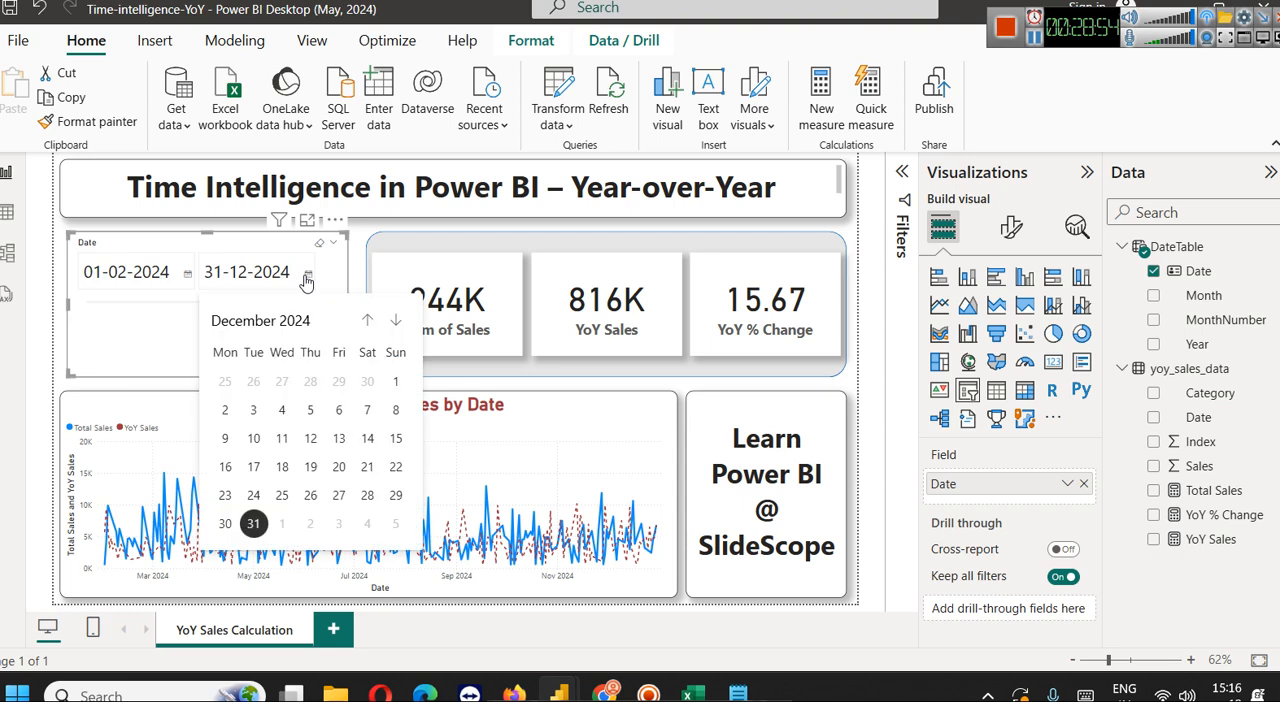
pyautogui.click(368, 320)
pyautogui.click(369, 321)
pyautogui.click(369, 321)
pyautogui.click(370, 322)
pyautogui.click(369, 321)
pyautogui.click(369, 321)
pyautogui.click(369, 321)
pyautogui.click(369, 321)
pyautogui.click(369, 321)
pyautogui.click(369, 321)
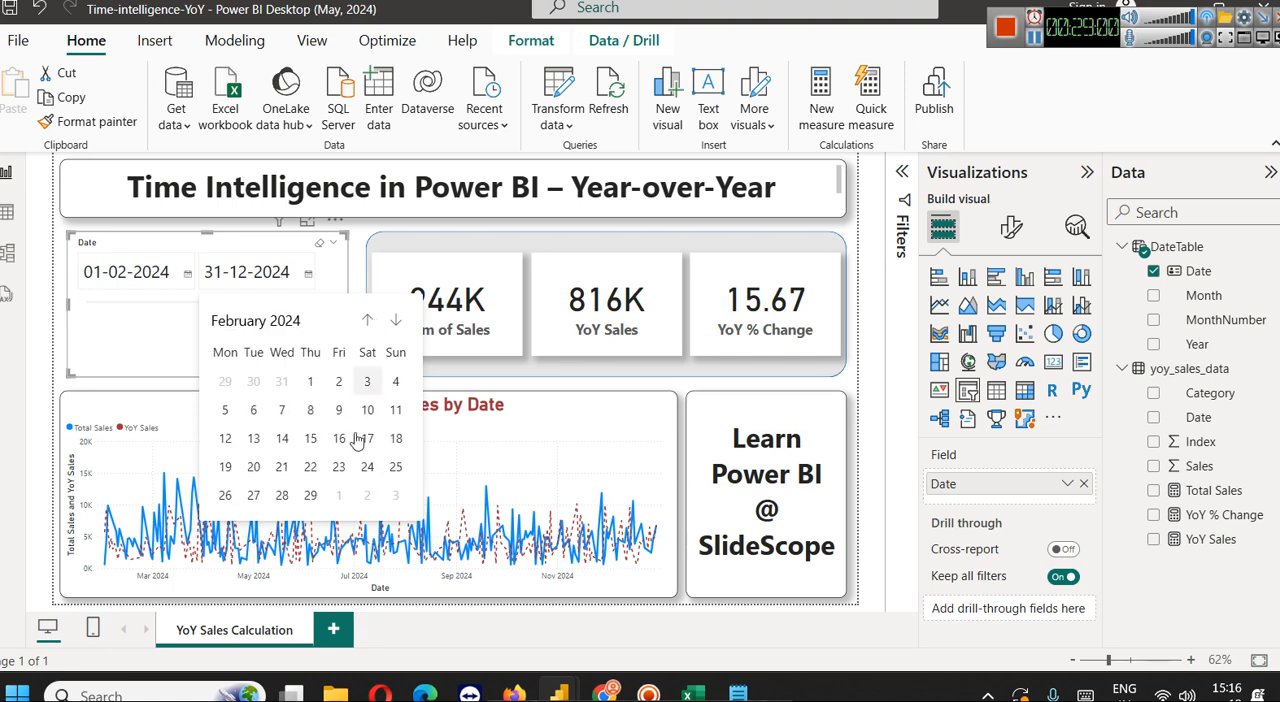
pyautogui.click(311, 495)
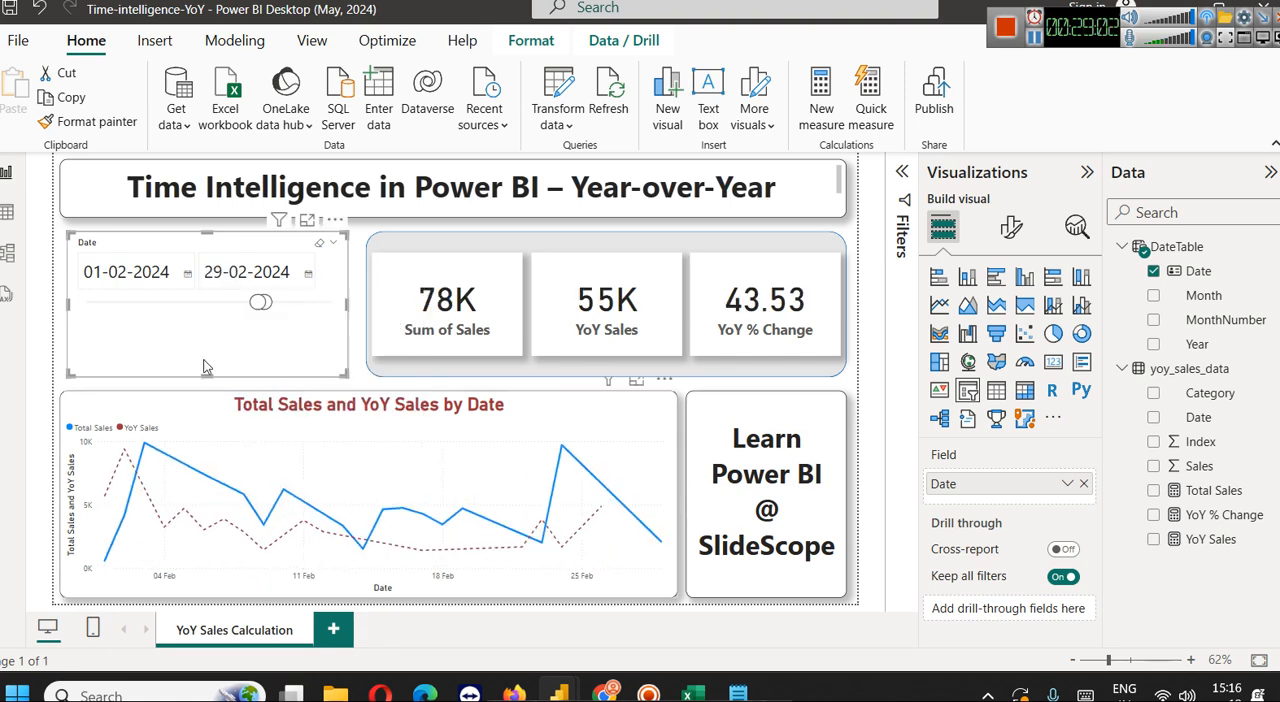
# Try to set the Date slicer's start date to 01-03-2024 while the end date is still in February
pyautogui.click(186, 274)
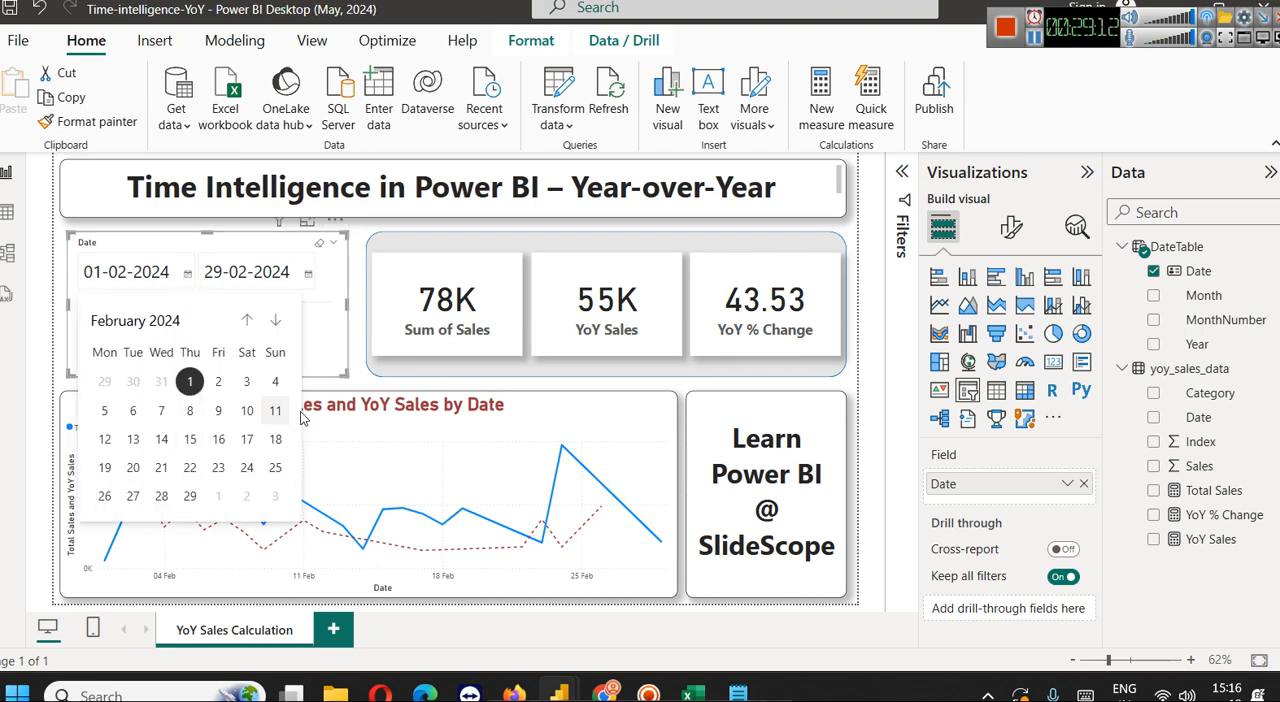
pyautogui.click(276, 320)
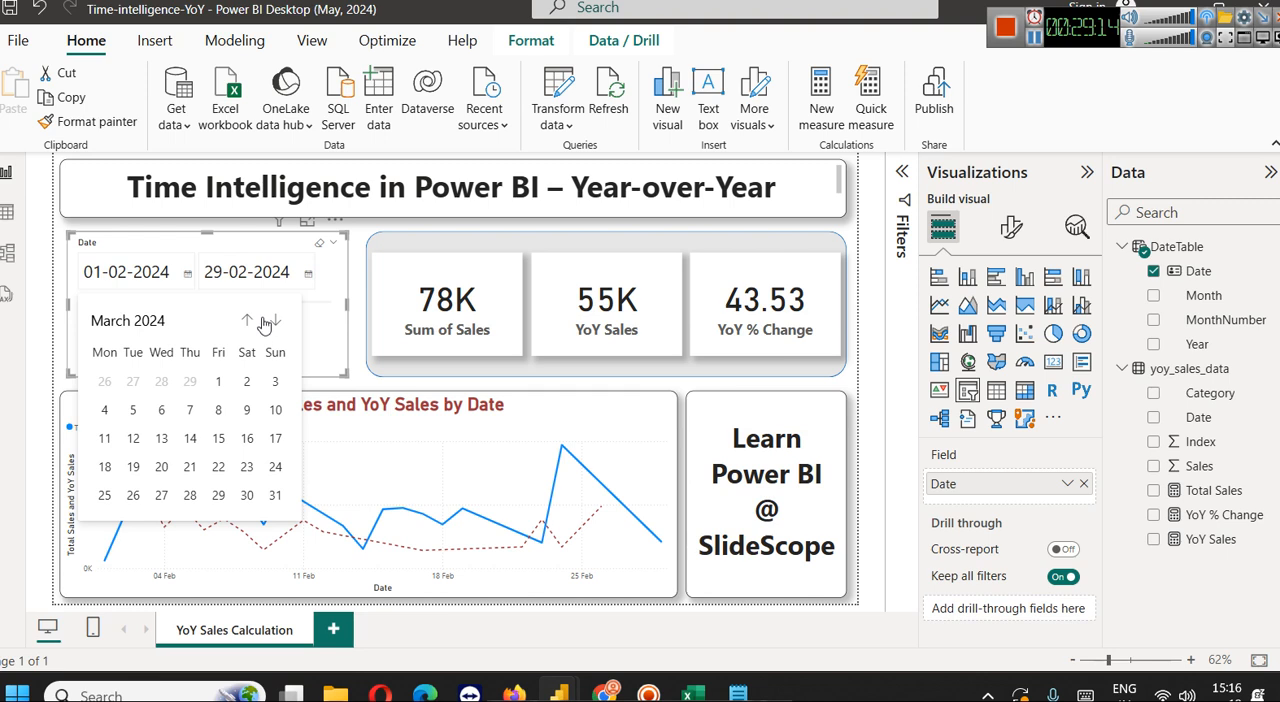
pyautogui.click(224, 384)
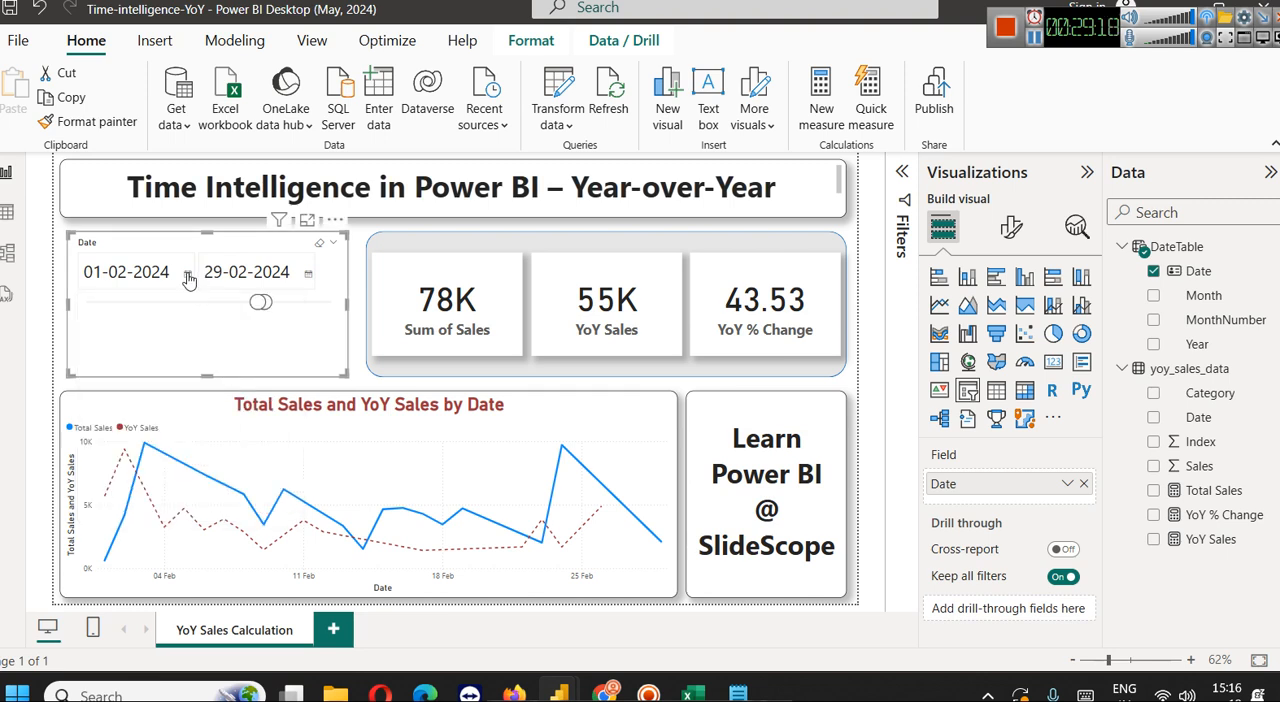
pyautogui.click(187, 279)
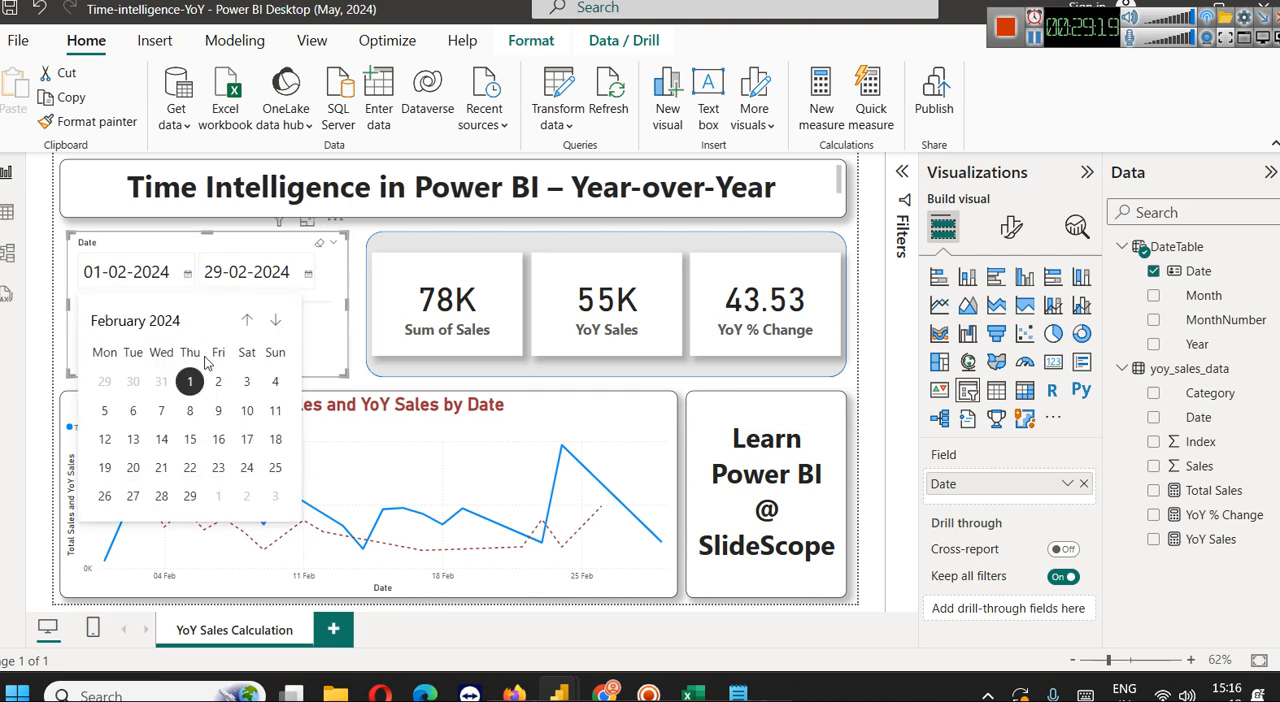
pyautogui.click(272, 322)
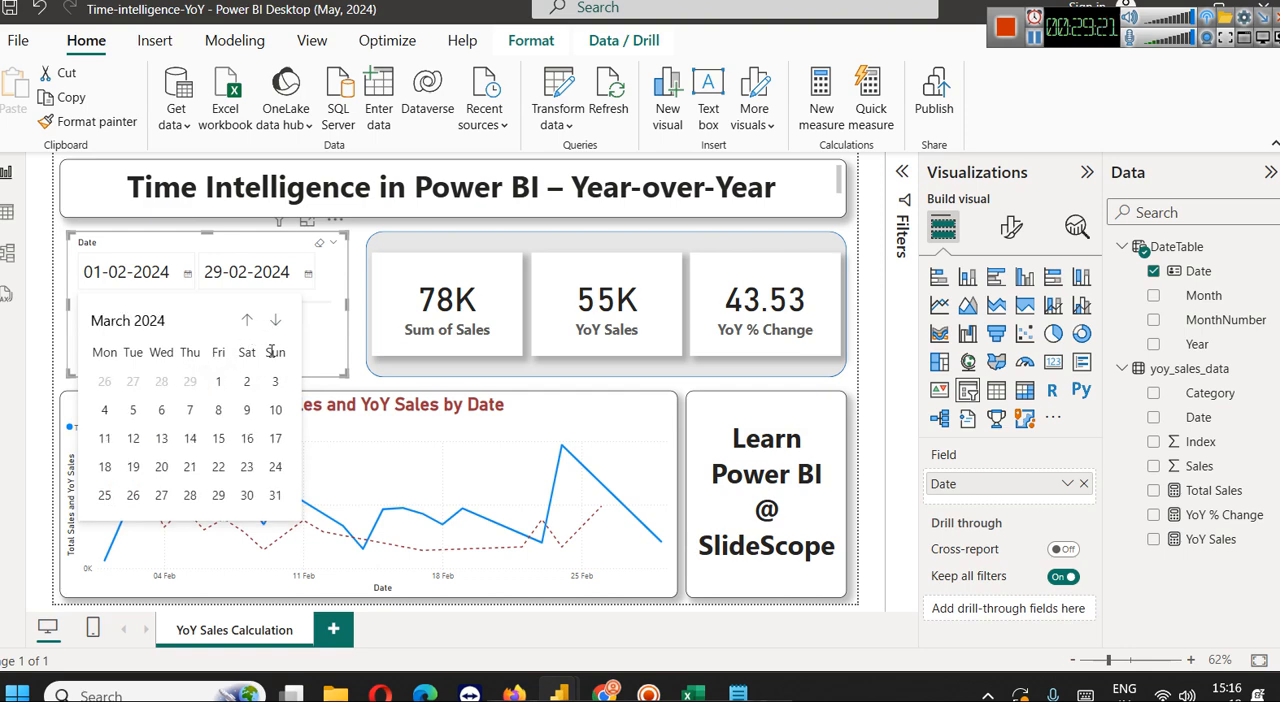
pyautogui.click(225, 385)
pyautogui.moveTo(125, 271); pyautogui.dragTo(118, 284)
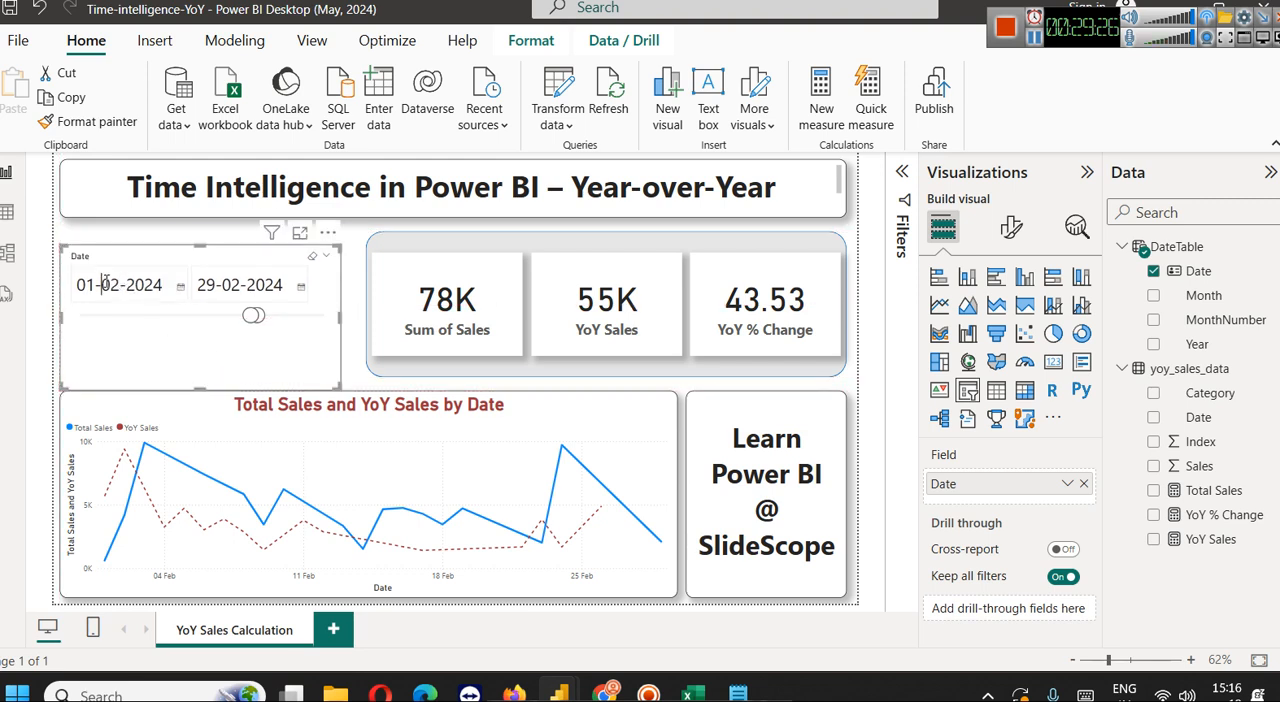
# Set the Date slicer's range to 01-03-2024 through 31-03-2024 and move the slicer back up level with the cards
pyautogui.click(299, 287)
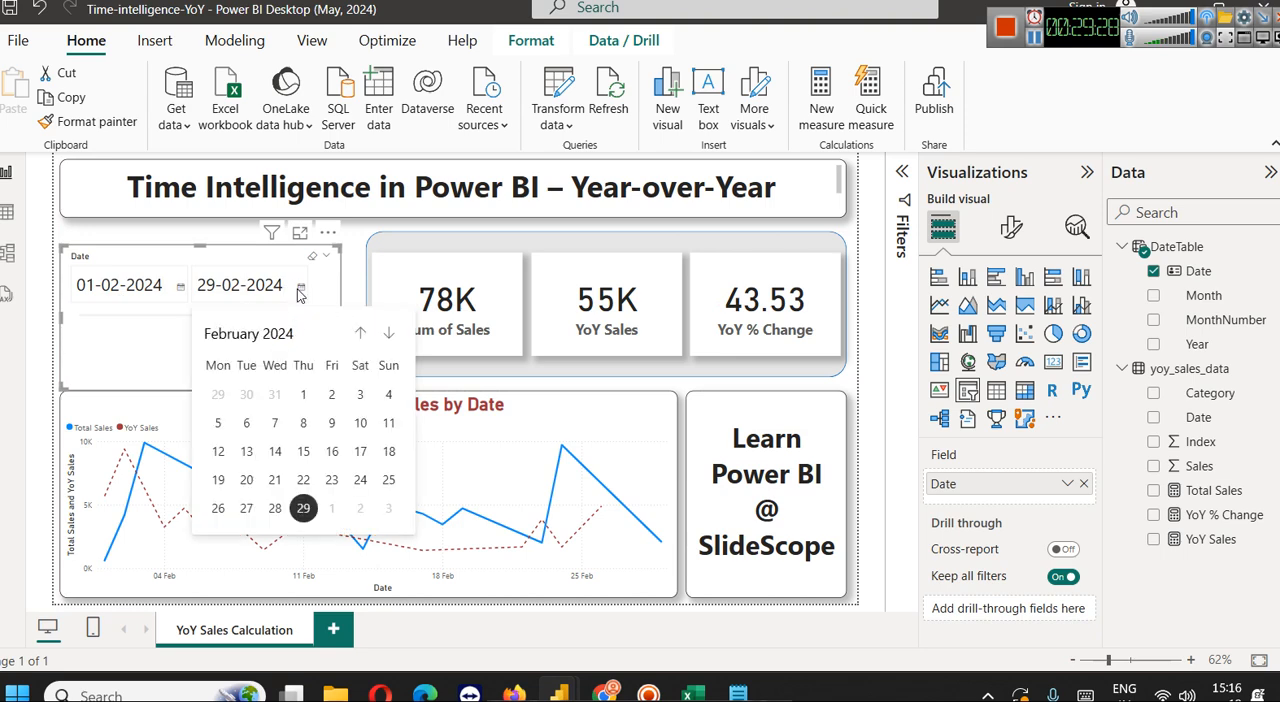
pyautogui.click(388, 333)
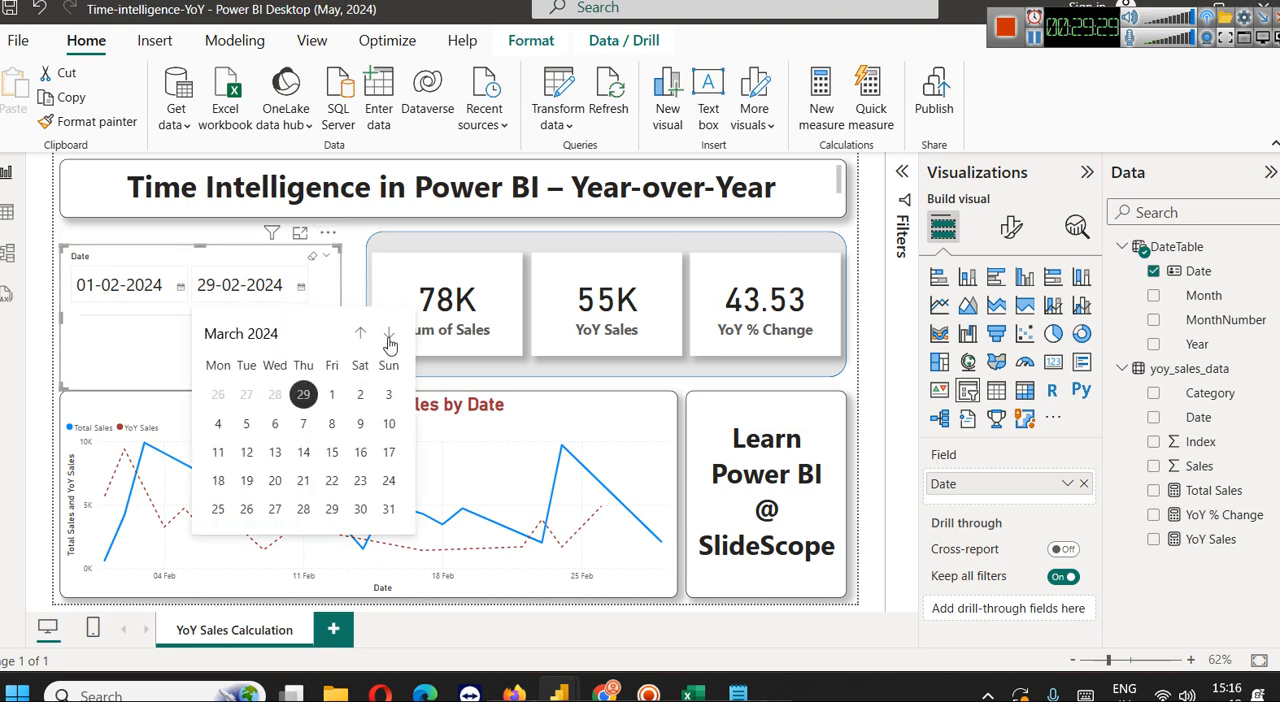
pyautogui.click(390, 509)
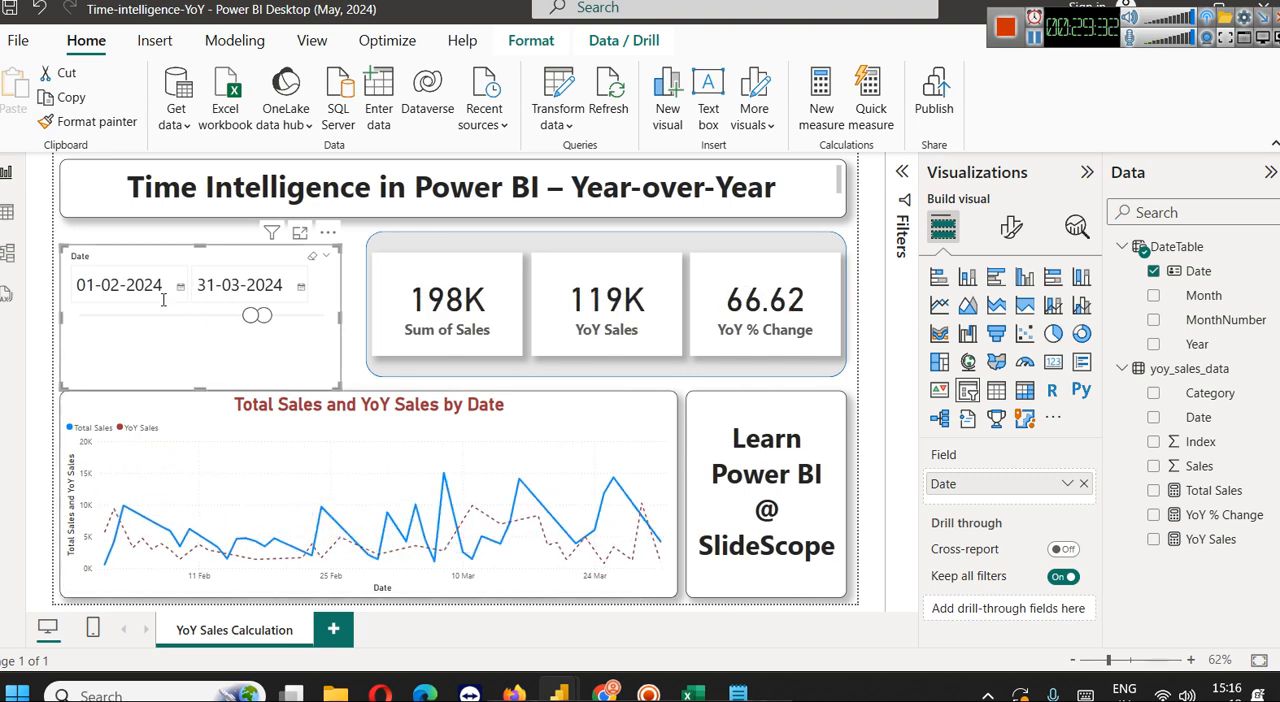
pyautogui.click(117, 288)
pyautogui.press('BackSpace')
pyautogui.write('3')
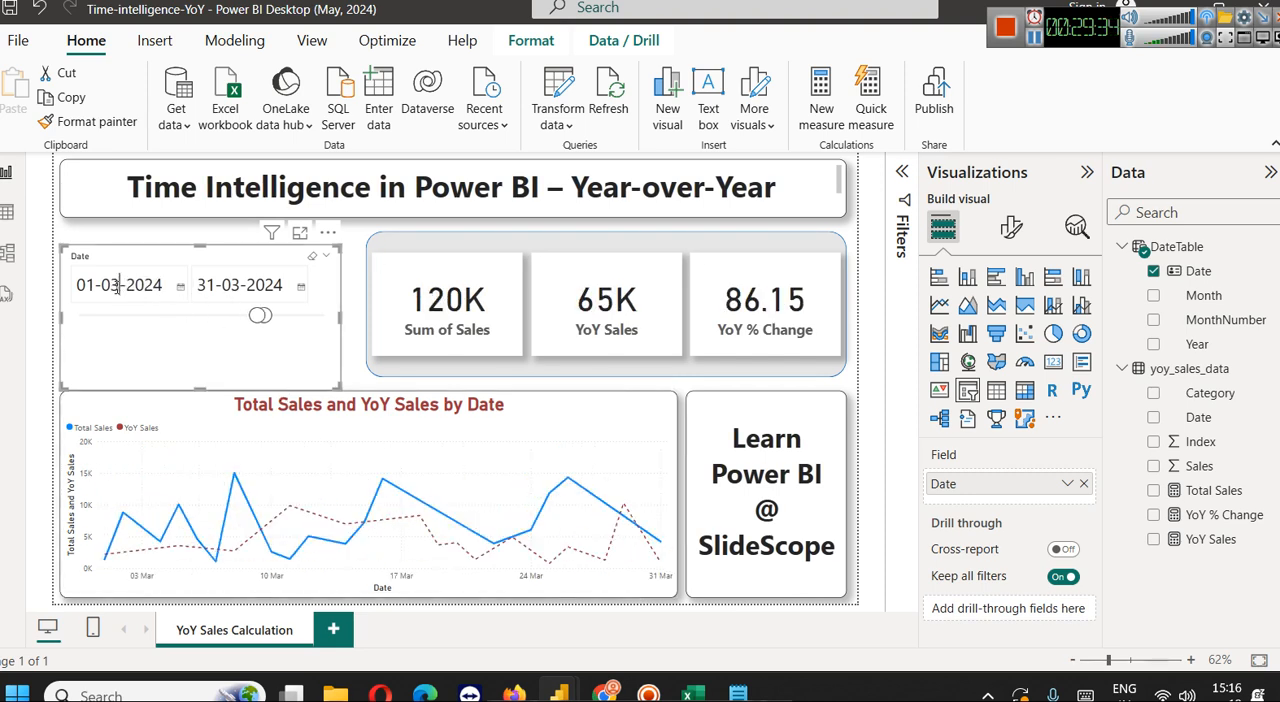
pyautogui.moveTo(140, 262); pyautogui.dragTo(170, 251)
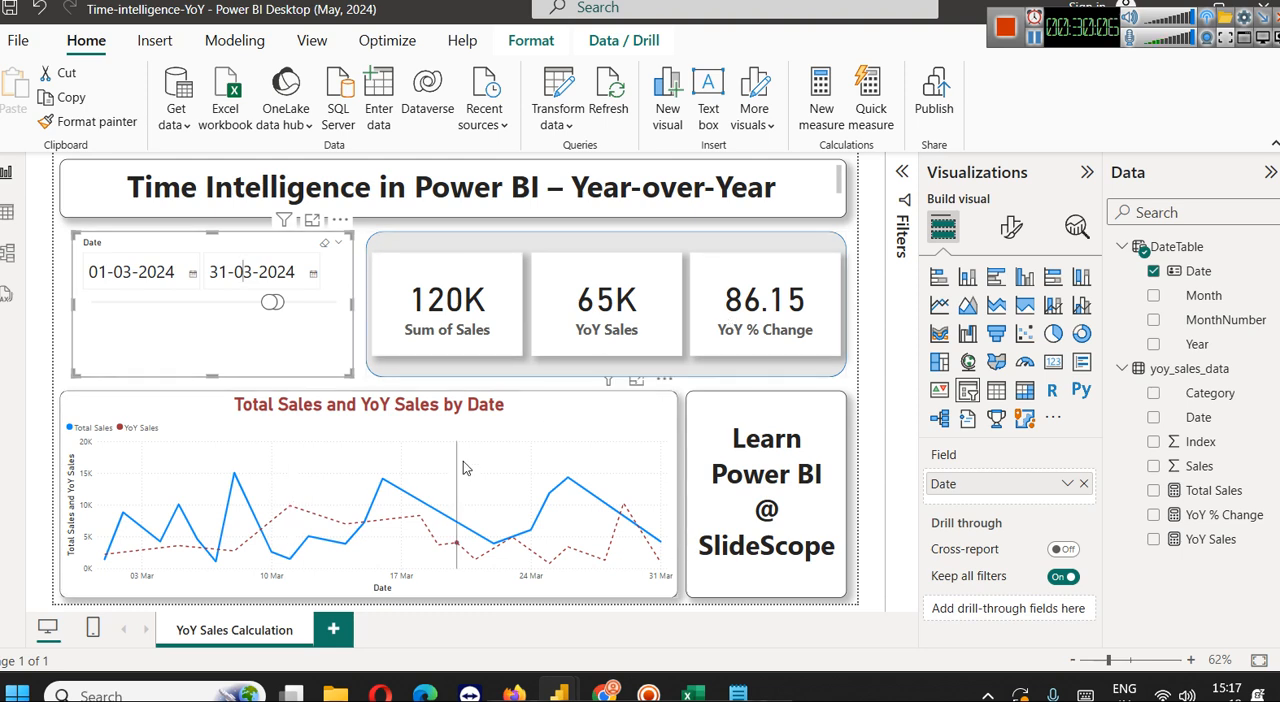
# Extend the Date slicer's range to 01-01-2022 through 31-12-2024, trying an end date of 14-06-2023 on the way
pyautogui.moveTo(267, 302); pyautogui.dragTo(137, 305)
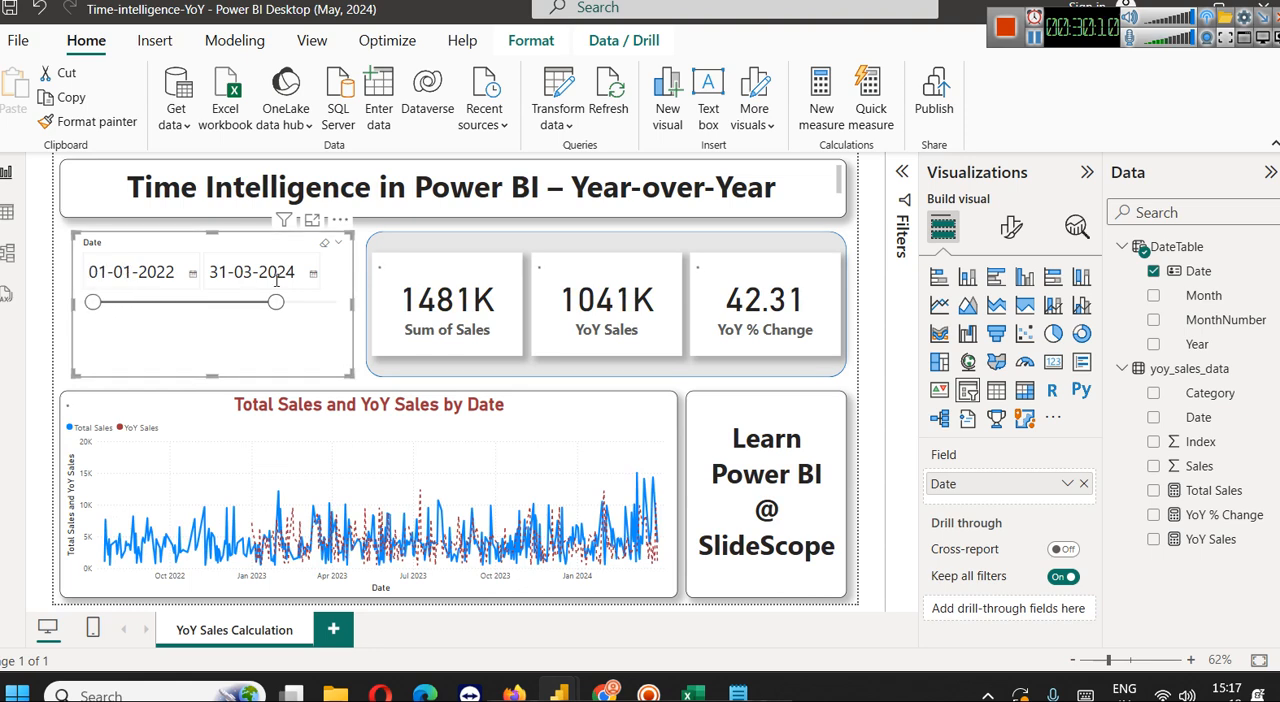
pyautogui.moveTo(275, 302); pyautogui.dragTo(210, 308)
pyautogui.moveTo(92, 306)
pyautogui.mouseDown()
pyautogui.moveTo(165, 311)
pyautogui.moveTo(92, 306)
pyautogui.mouseUp()
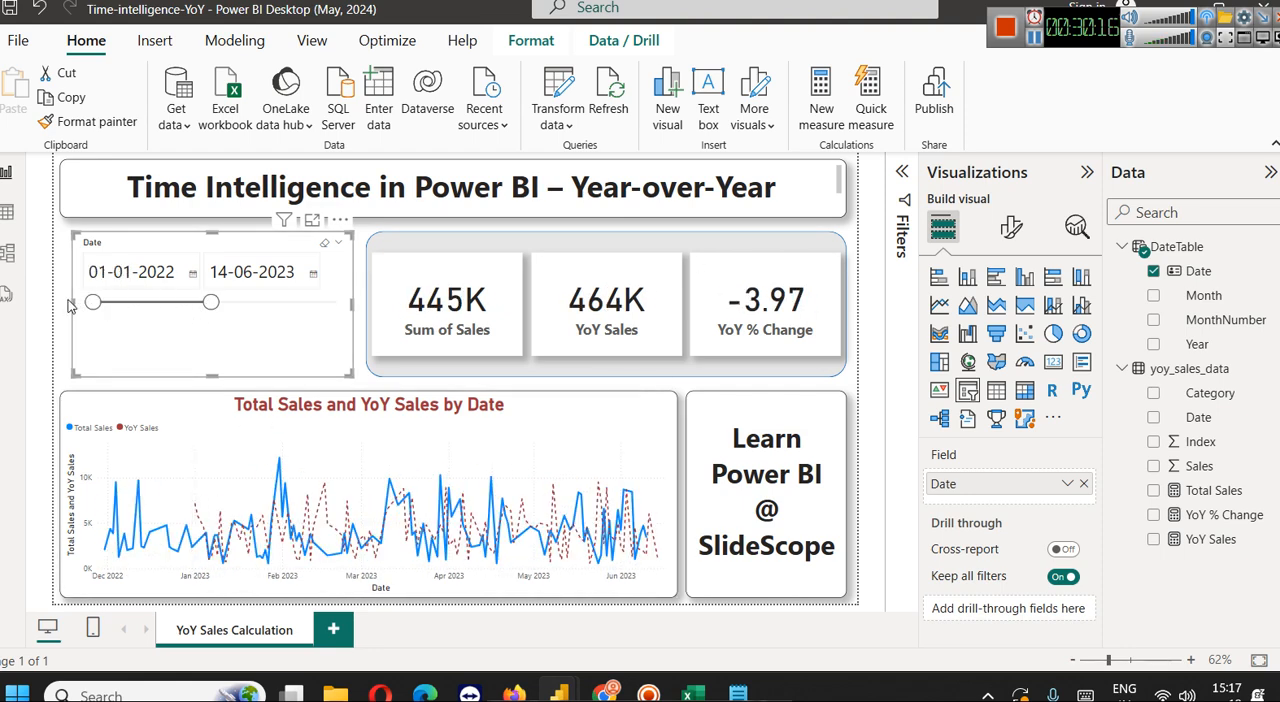
pyautogui.moveTo(213, 307); pyautogui.dragTo(338, 305)
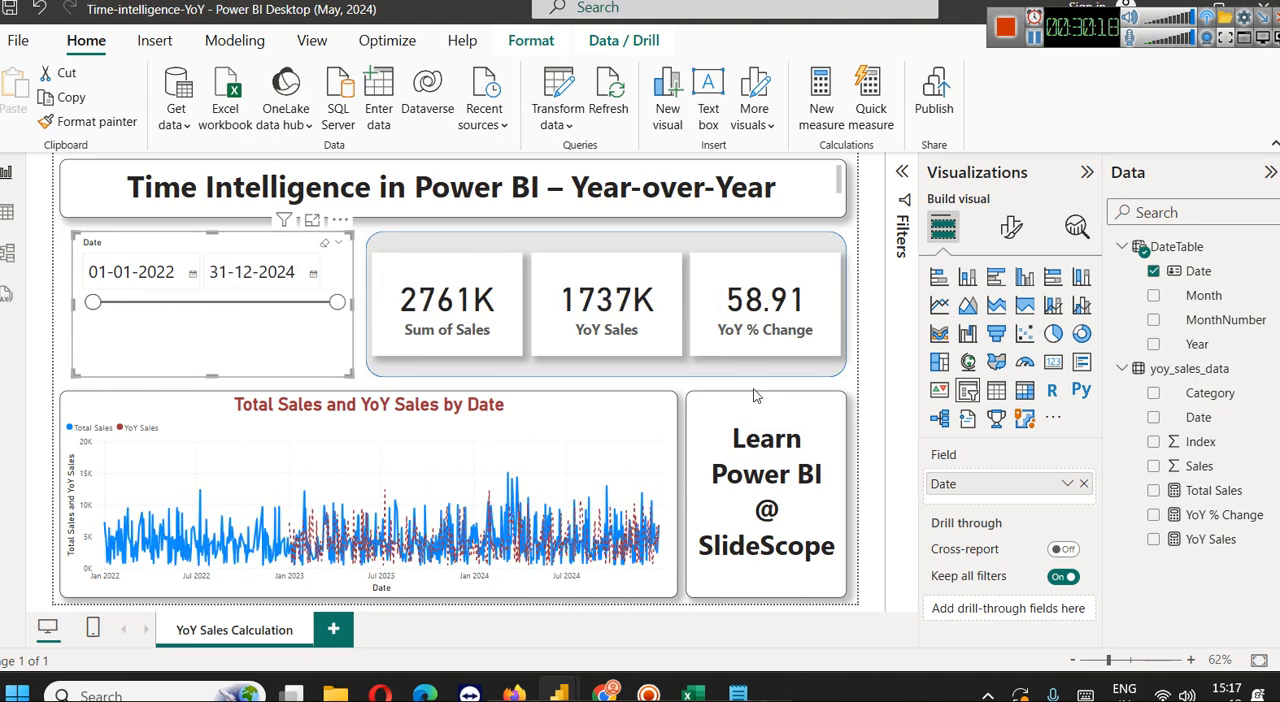